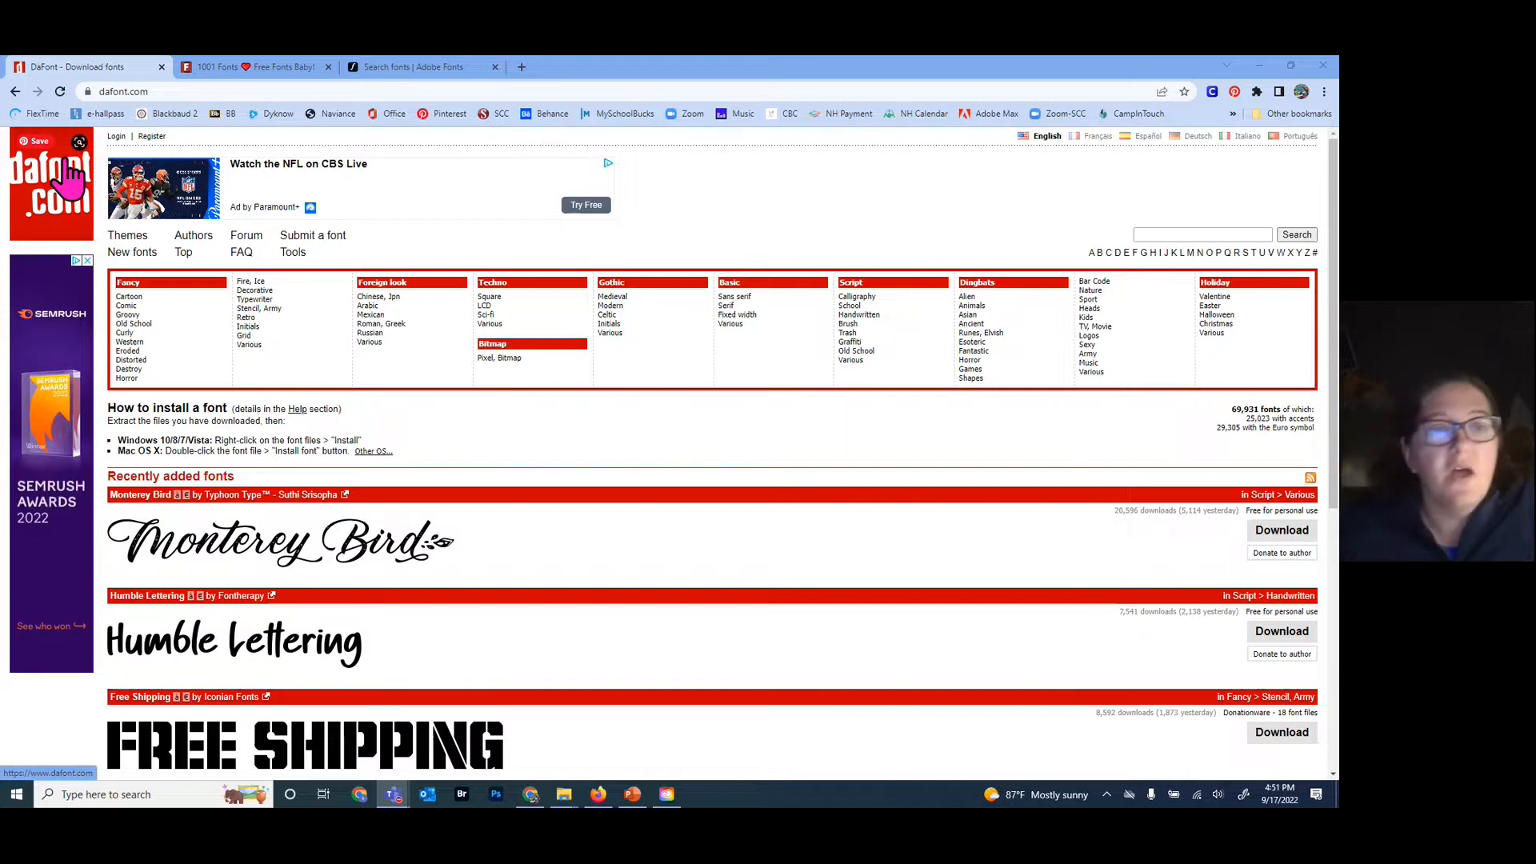
- Open the 1001freefonts.com website in a new browser tab alongside the other font sites
click(272, 68)
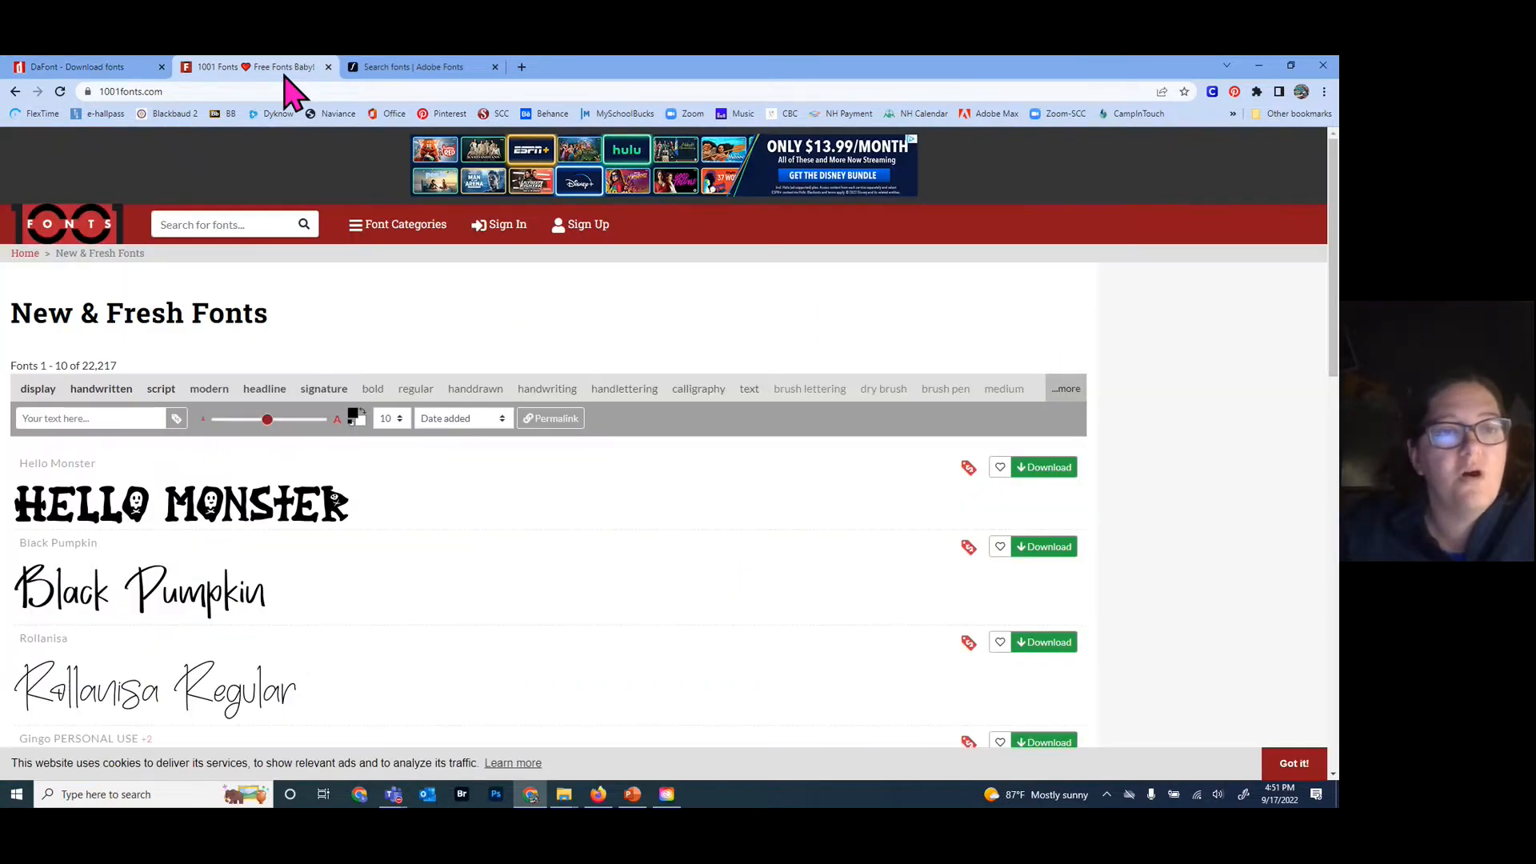
click(521, 69)
text(1)
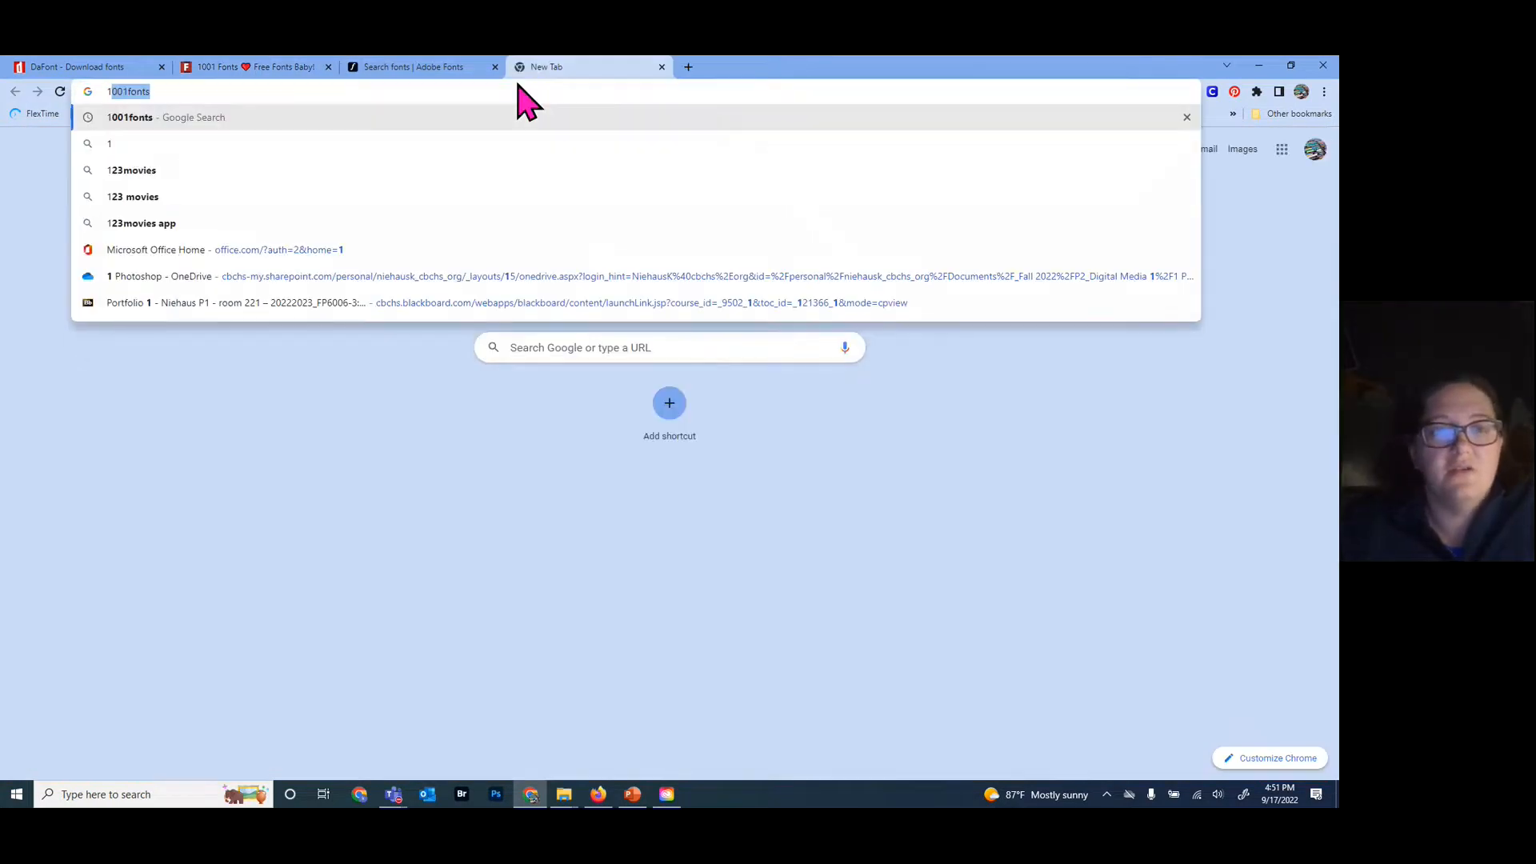
text(001fre)
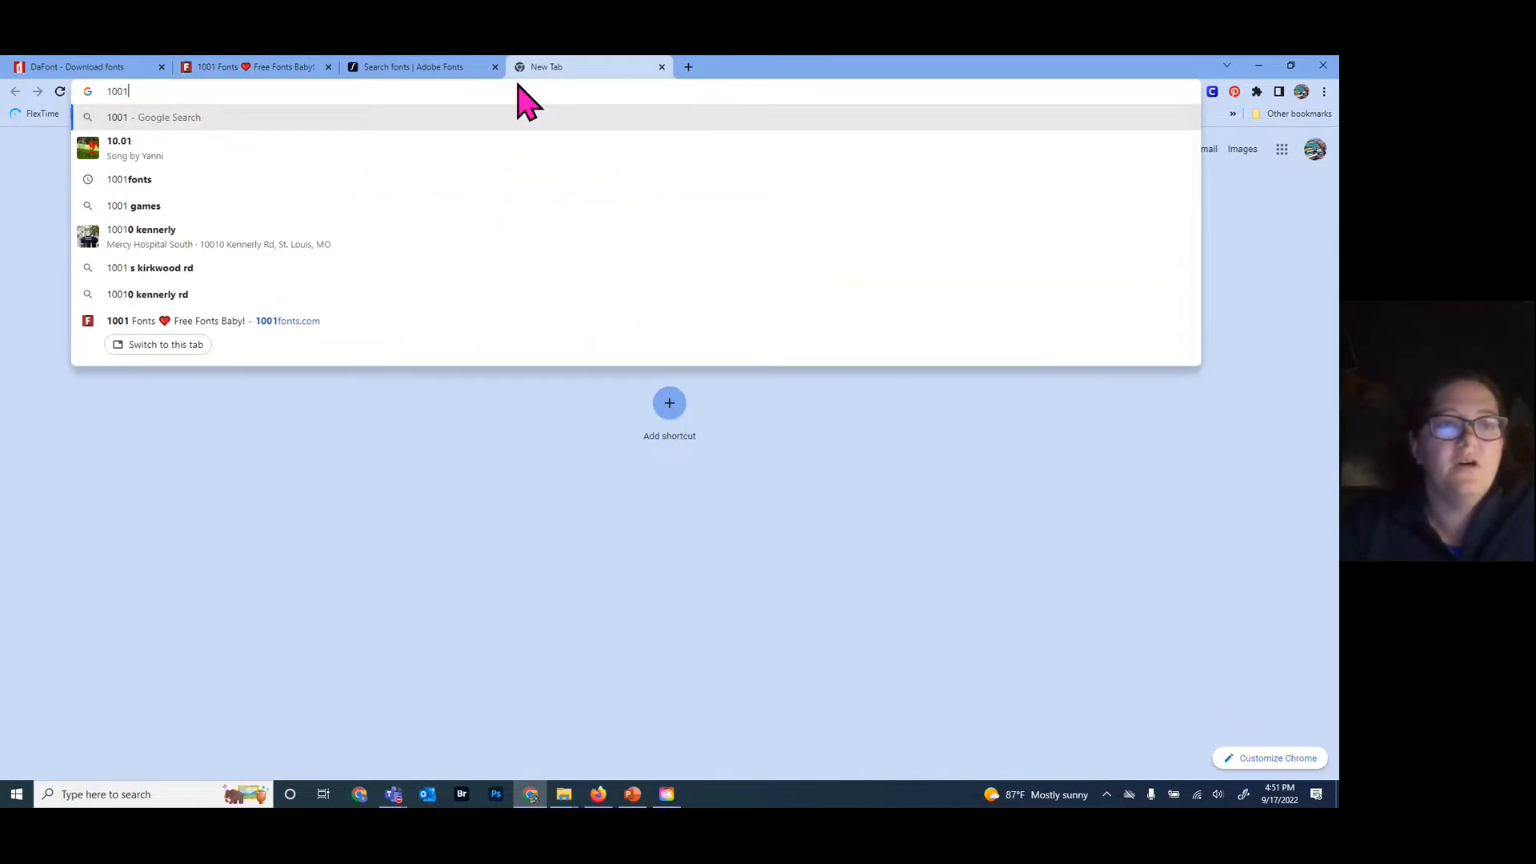
text(efonts)
key(Return)
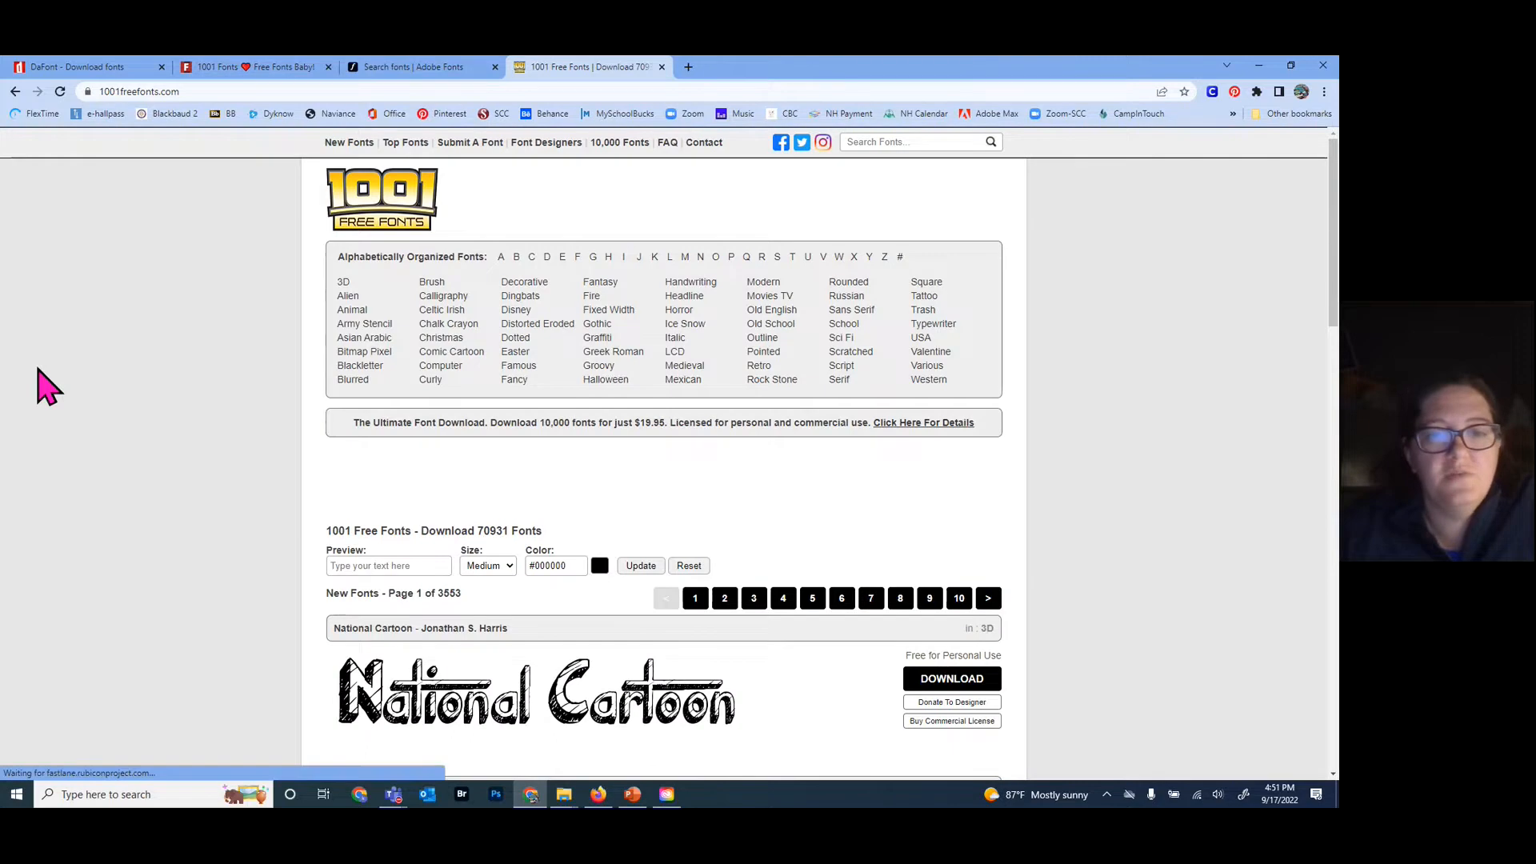
- Return to the DaFont home page, read the licence FAQ for the Monterey Bird font, and close the FAQ
click(280, 69)
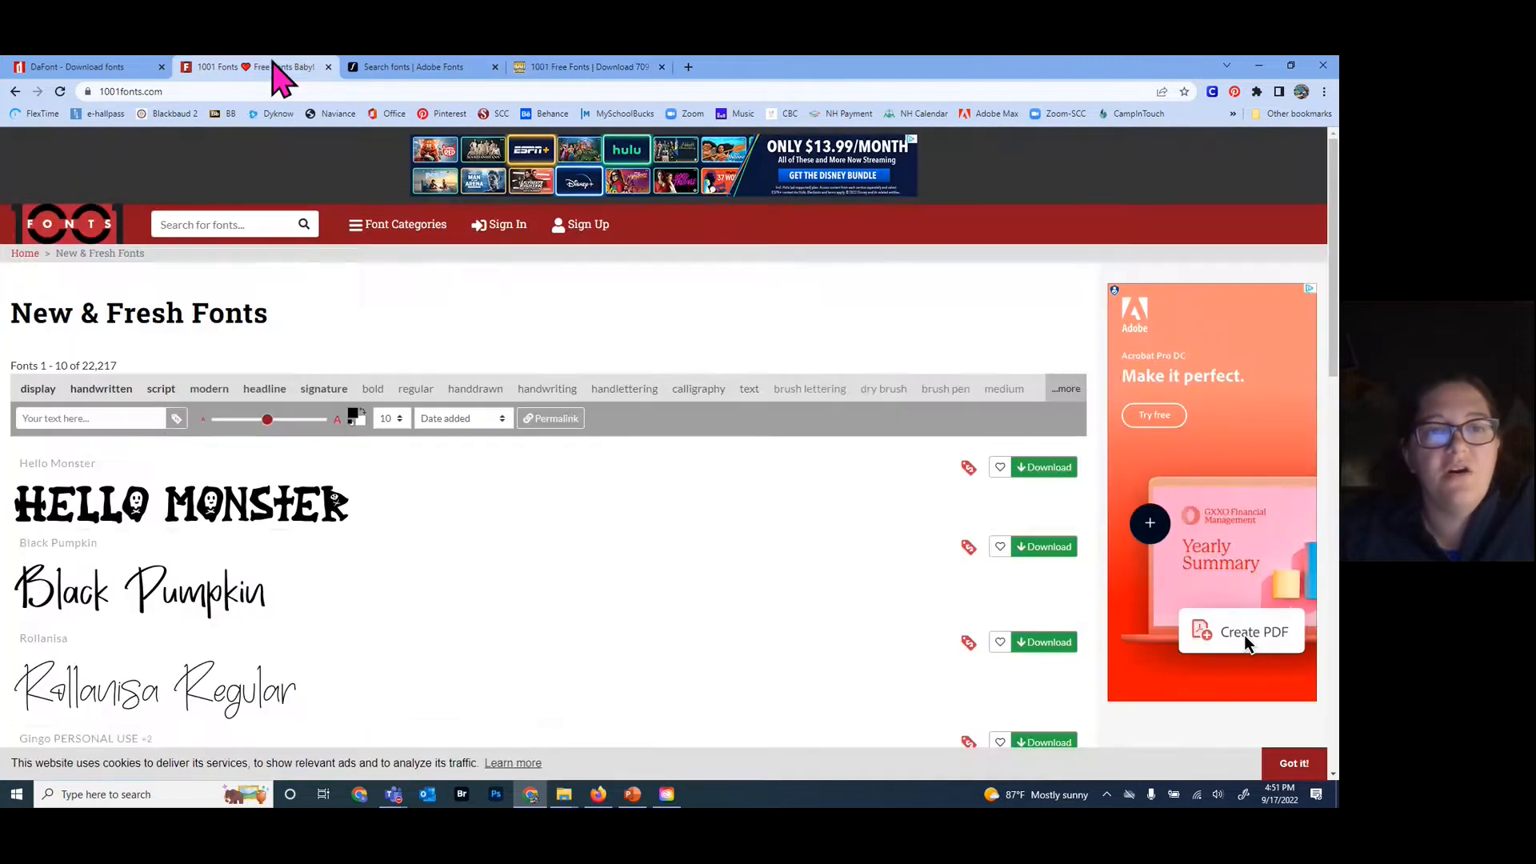
click(45, 68)
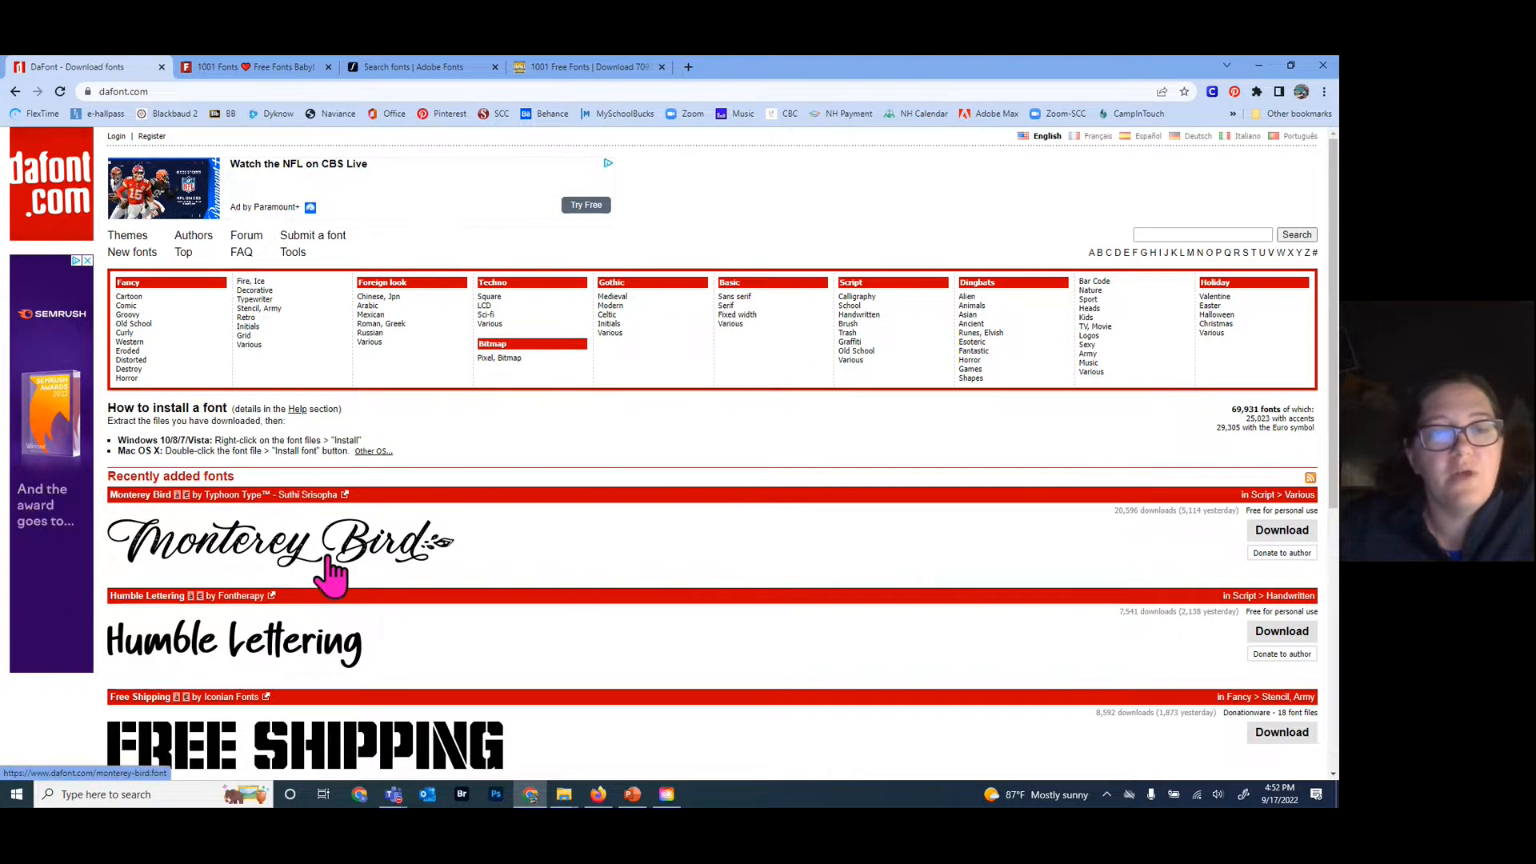
click(1272, 515)
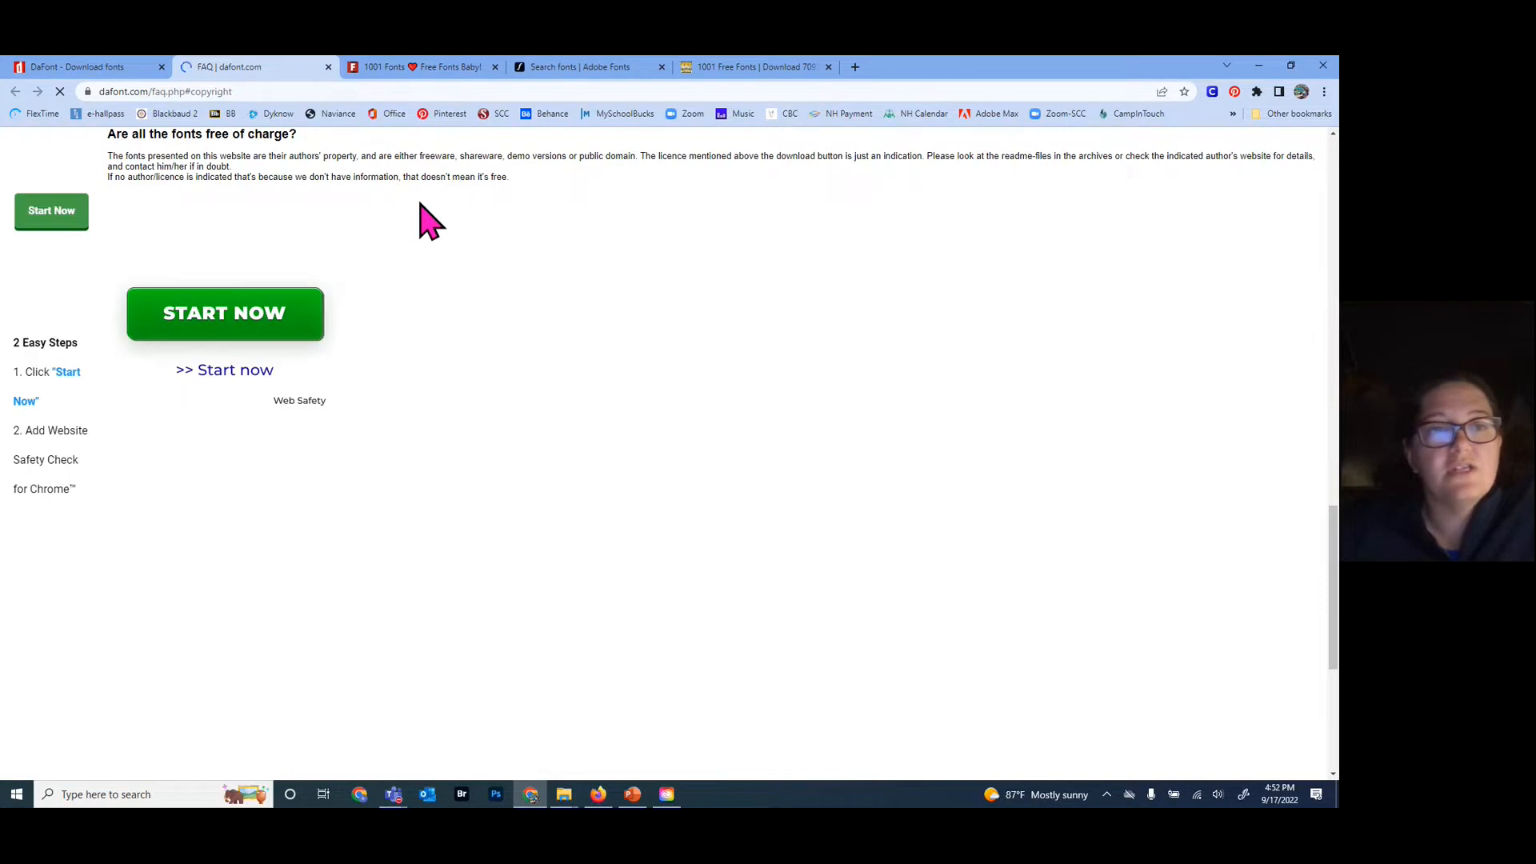
click(328, 67)
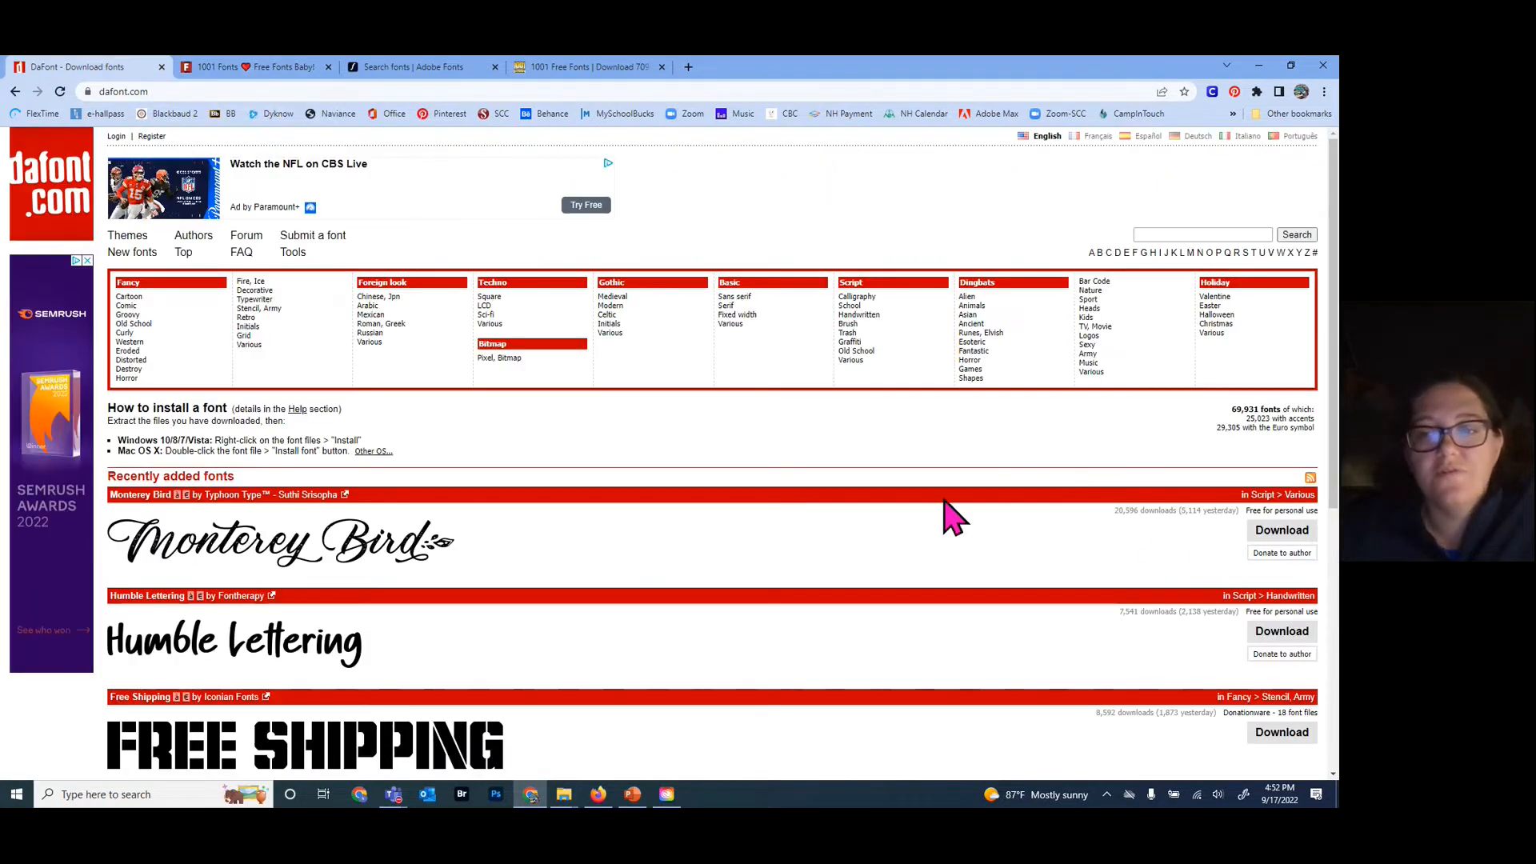
- Examine the recently added fonts on the DaFont home page and the licence label shown for each
scroll(952, 516, down, 1)
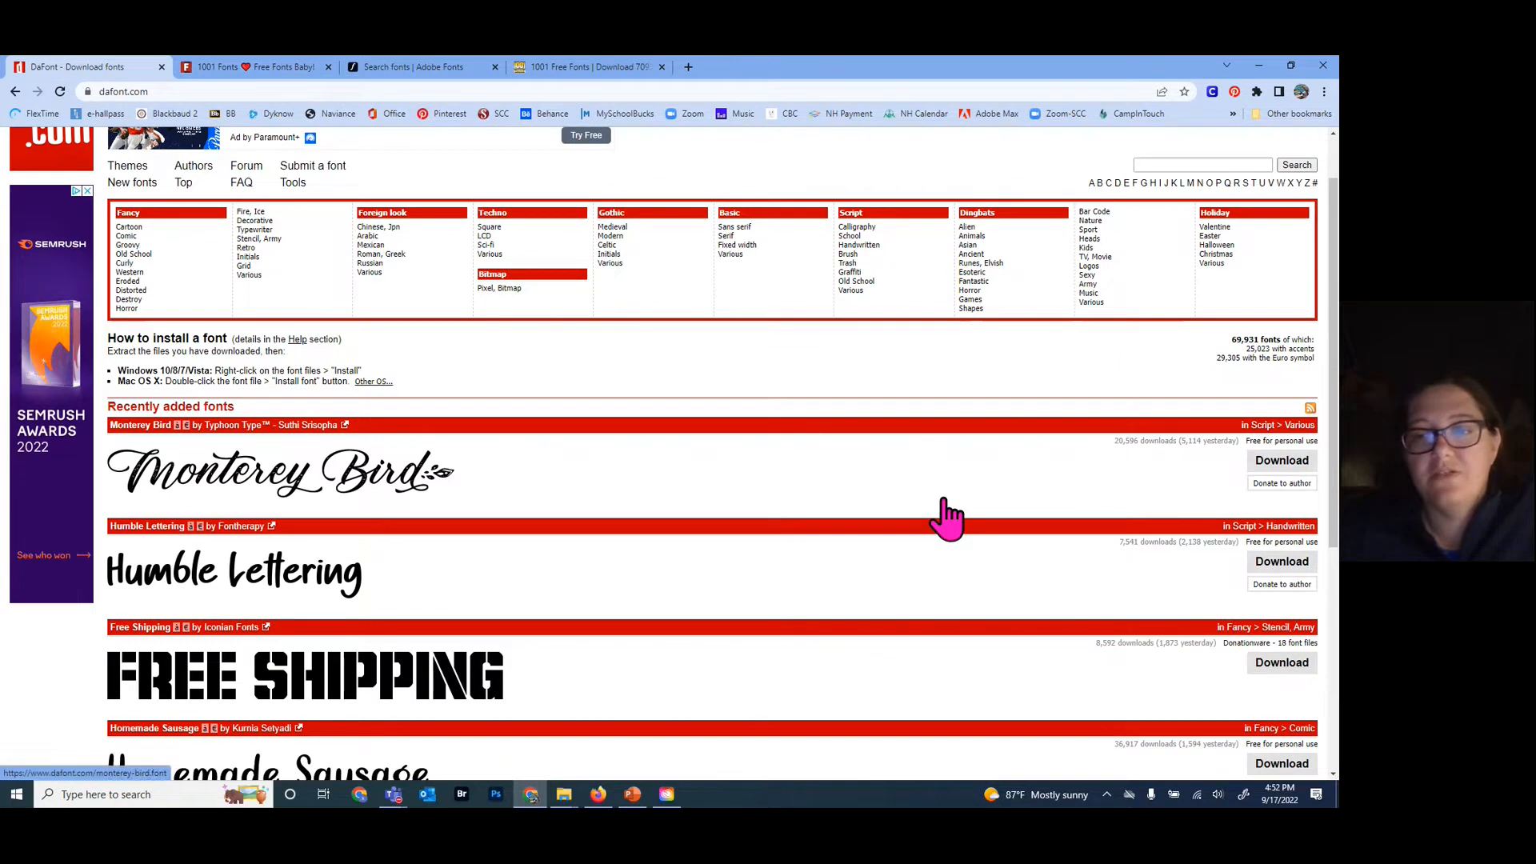
scroll(1224, 676, down, 1)
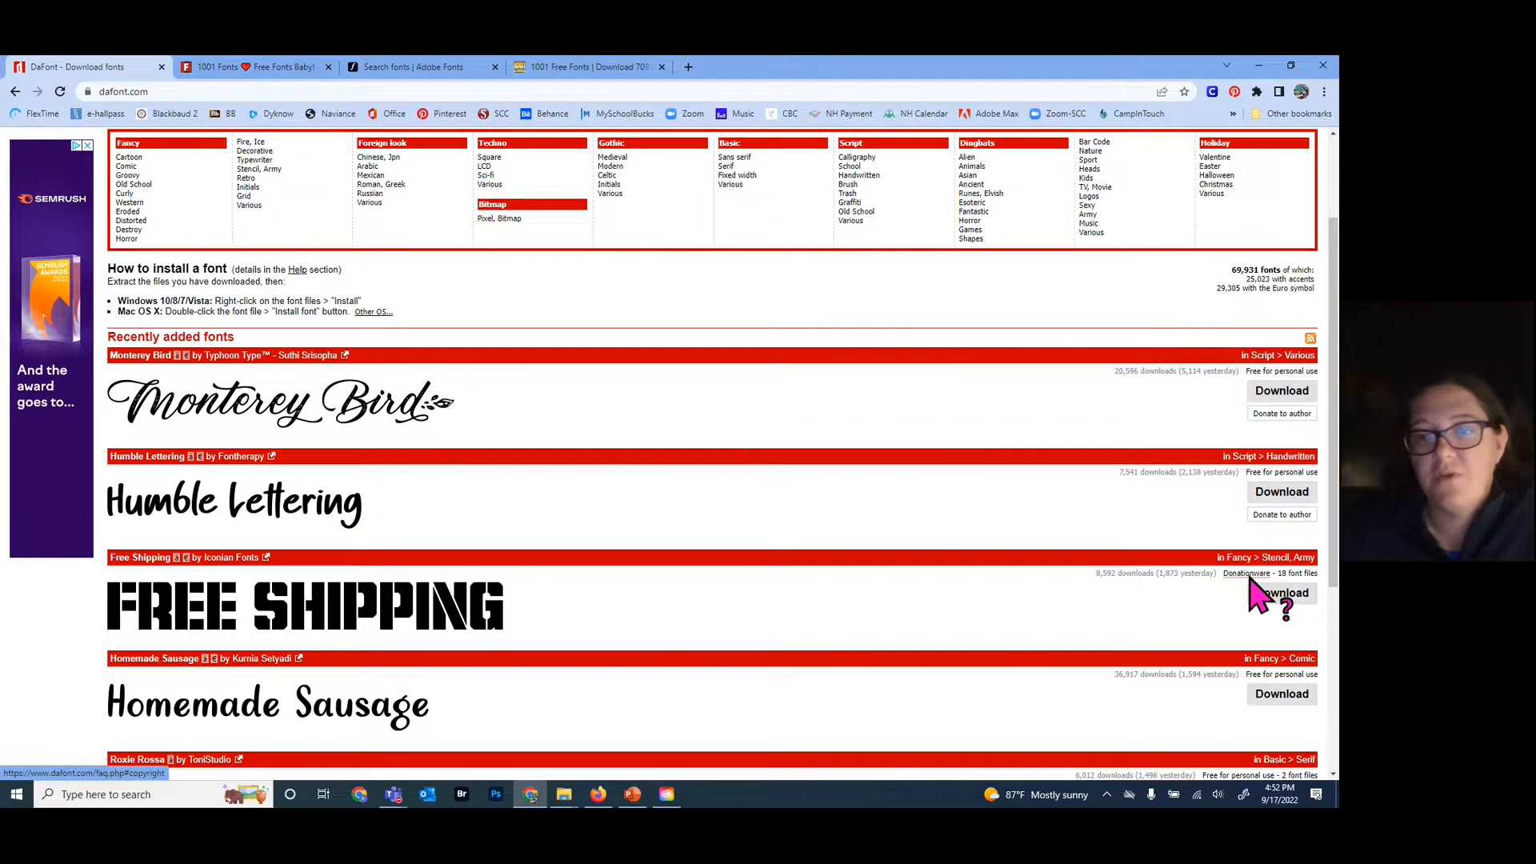
scroll(1048, 626, down, 1)
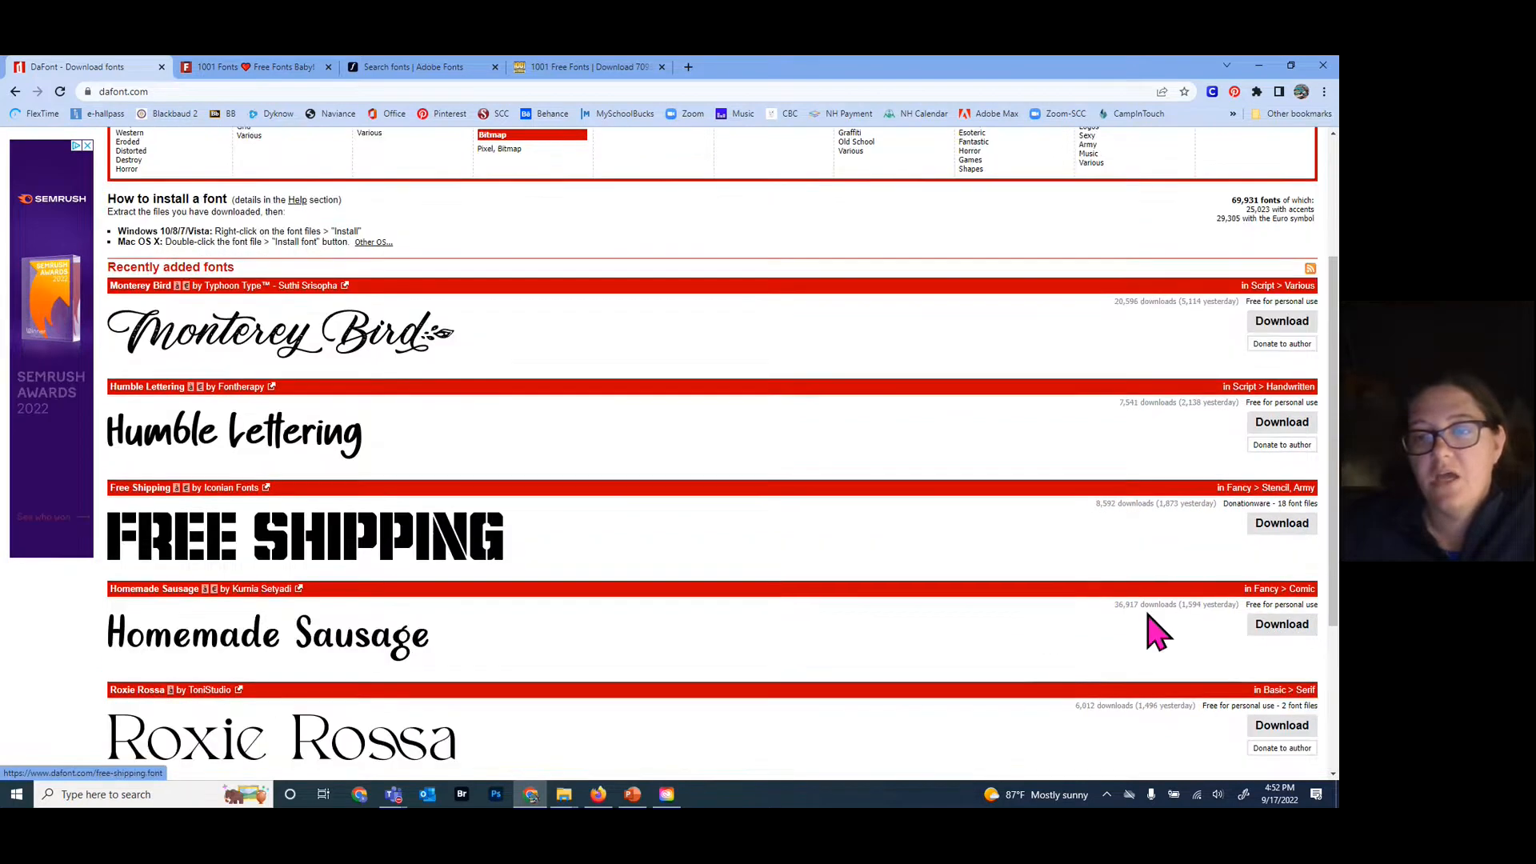
scroll(1100, 644, down, 3)
scroll(1100, 640, up, 5)
scroll(1103, 635, up, 1)
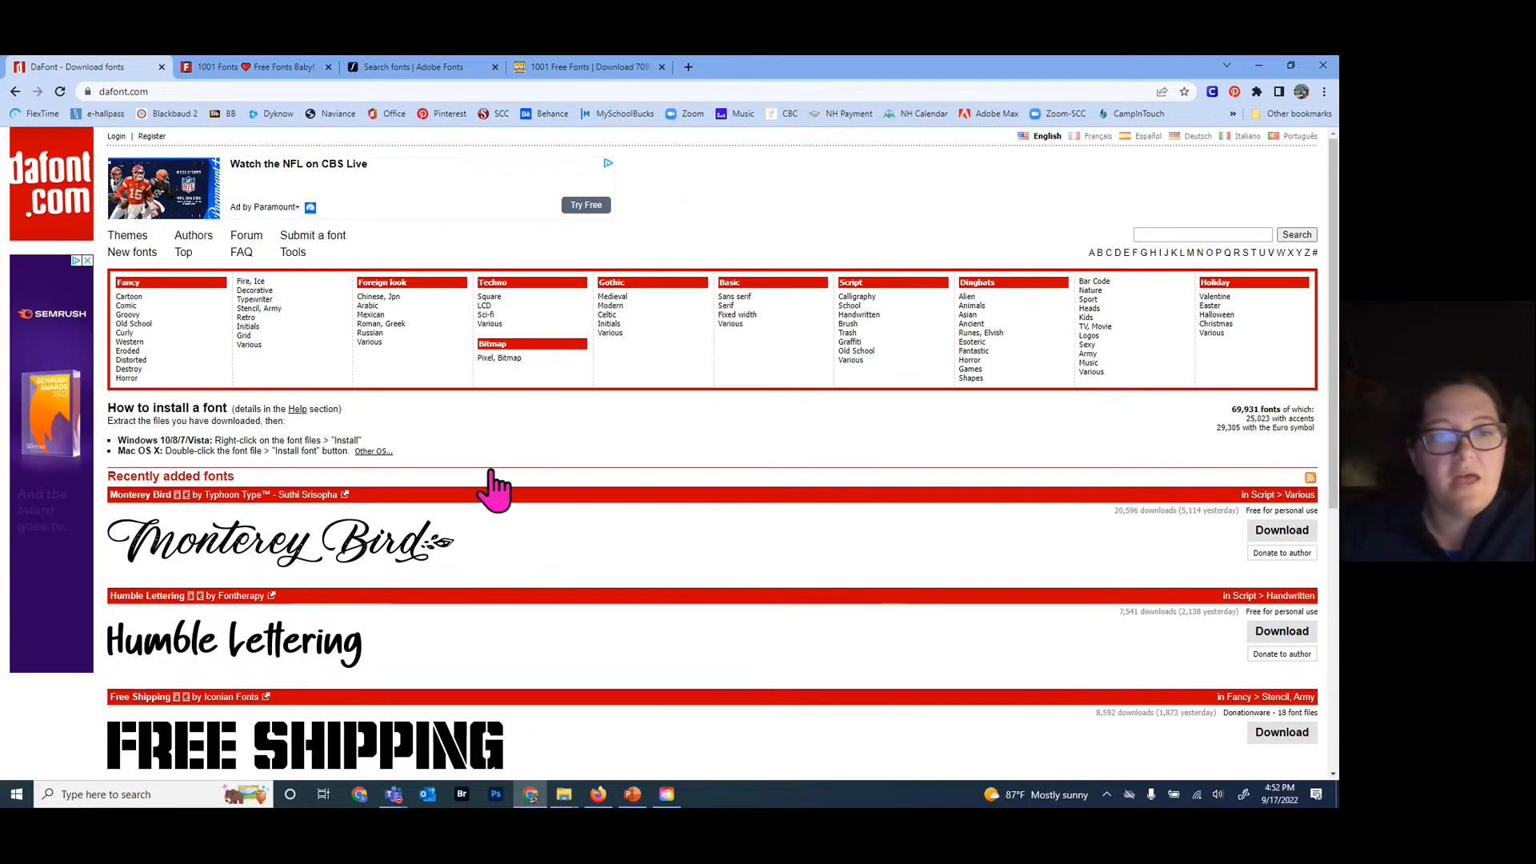
scroll(274, 616, down, 6)
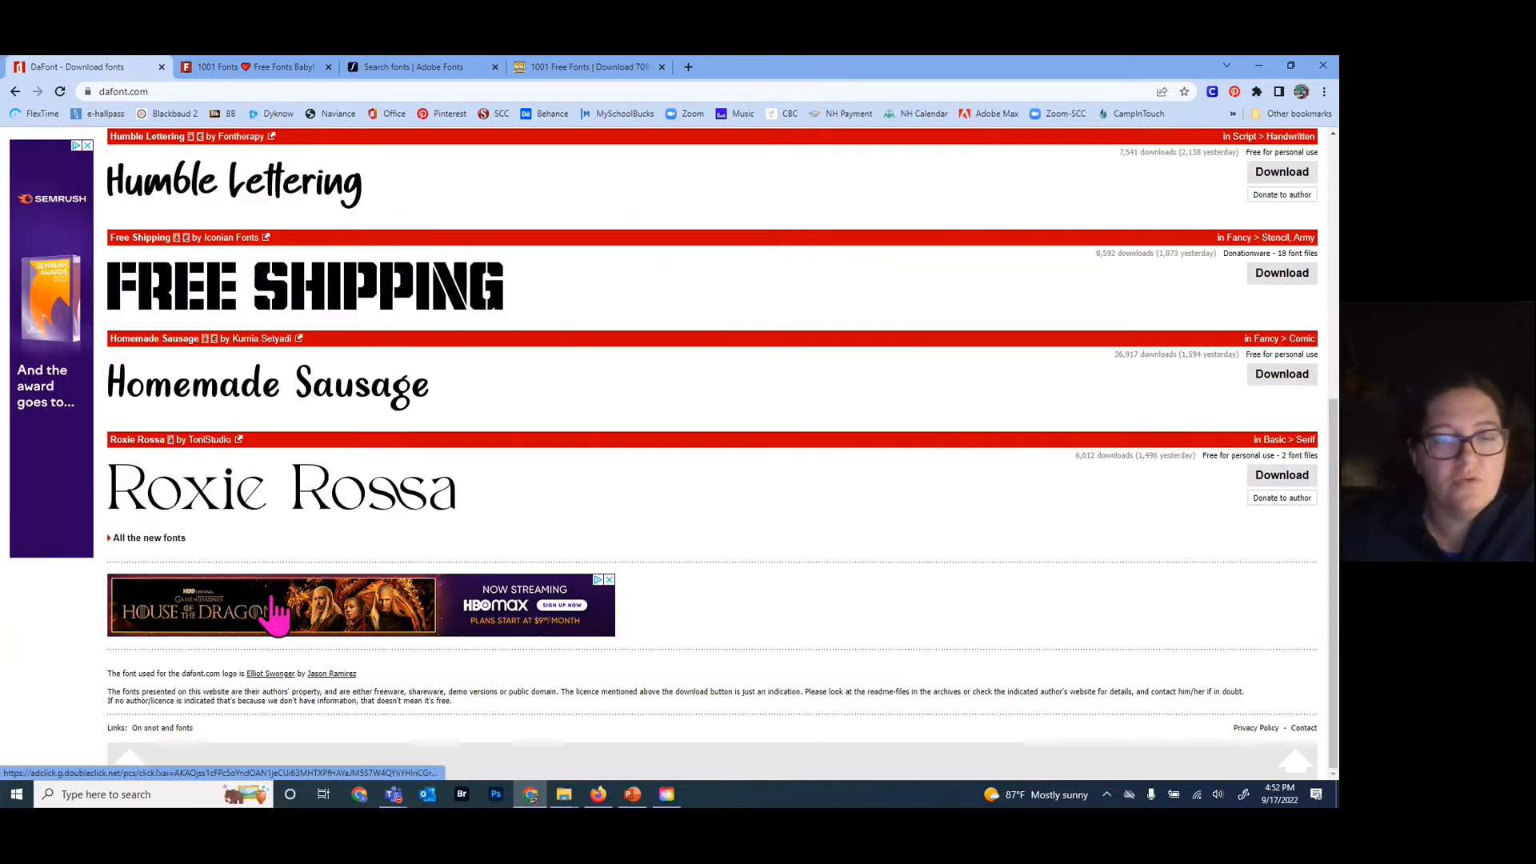
scroll(274, 612, up, 6)
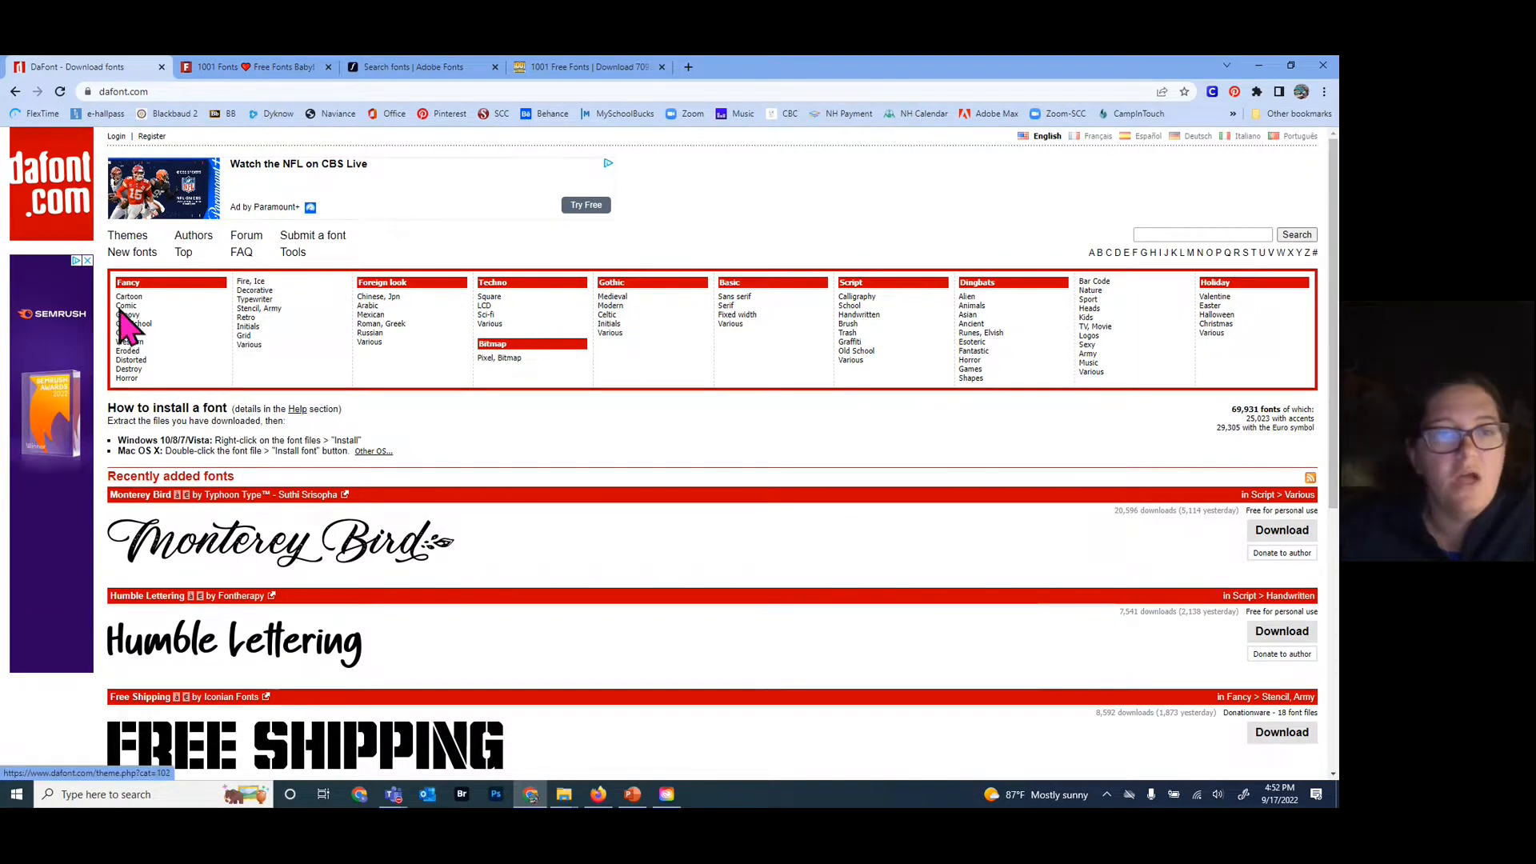
- Open the Old School category under Fancy and review the licence labels of its fonts
click(163, 343)
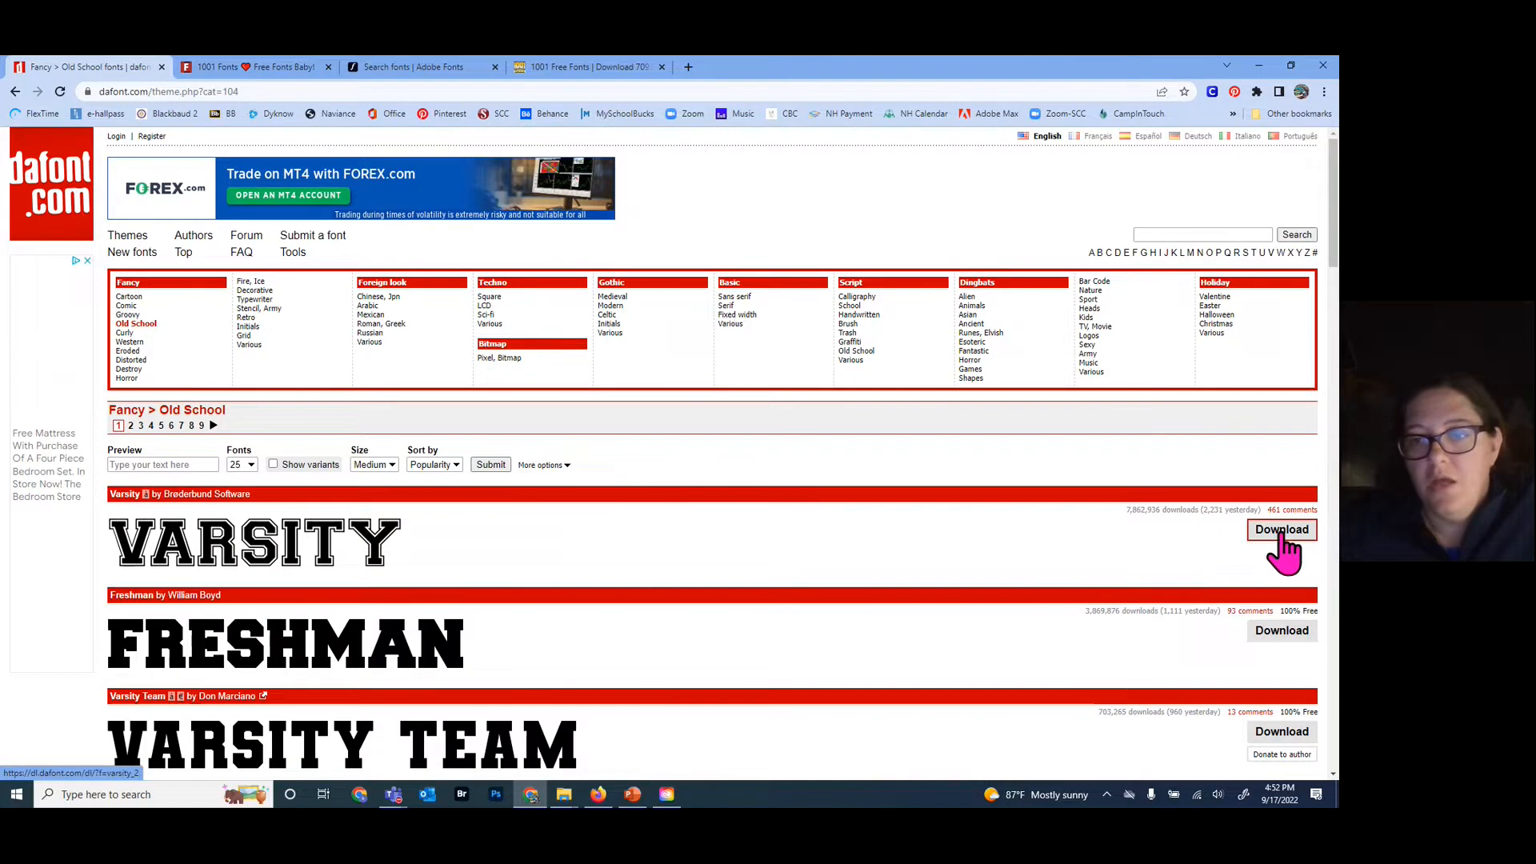
scroll(1145, 536, down, 3)
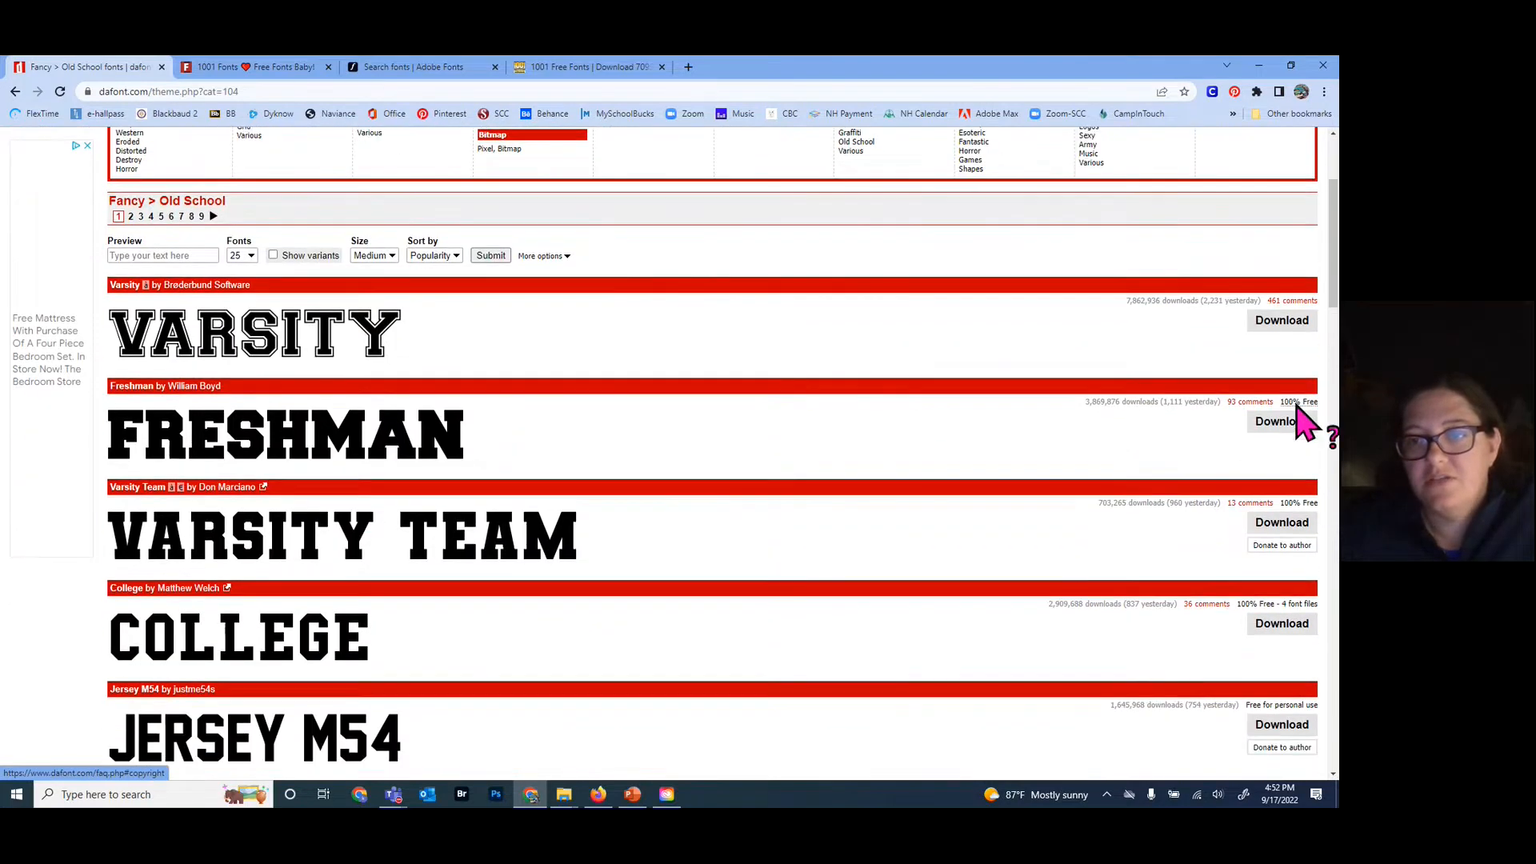
scroll(1000, 504, down, 4)
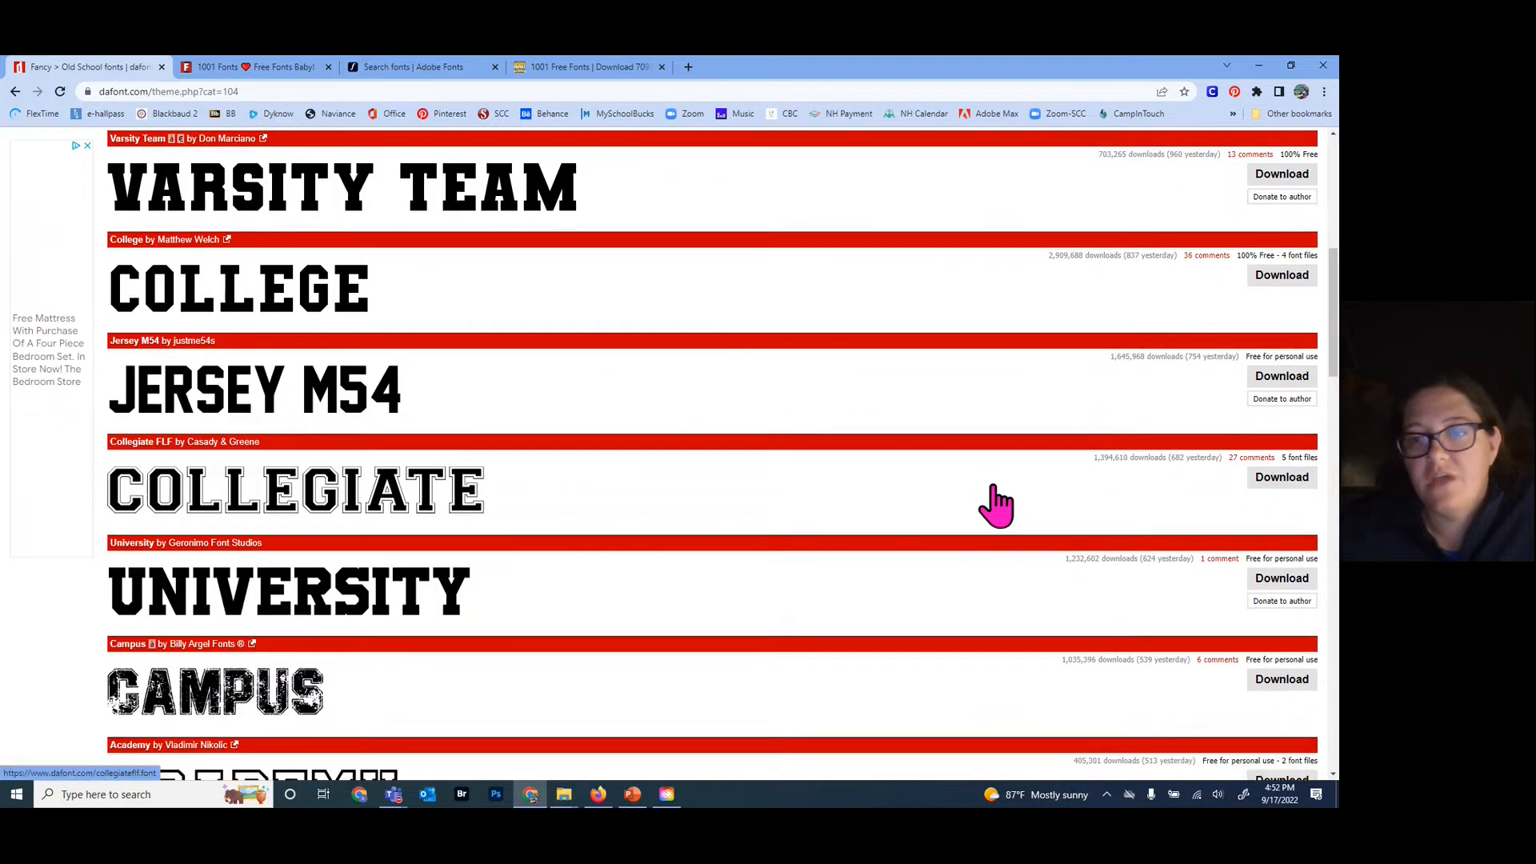
scroll(999, 504, down, 1)
scroll(640, 572, down, 3)
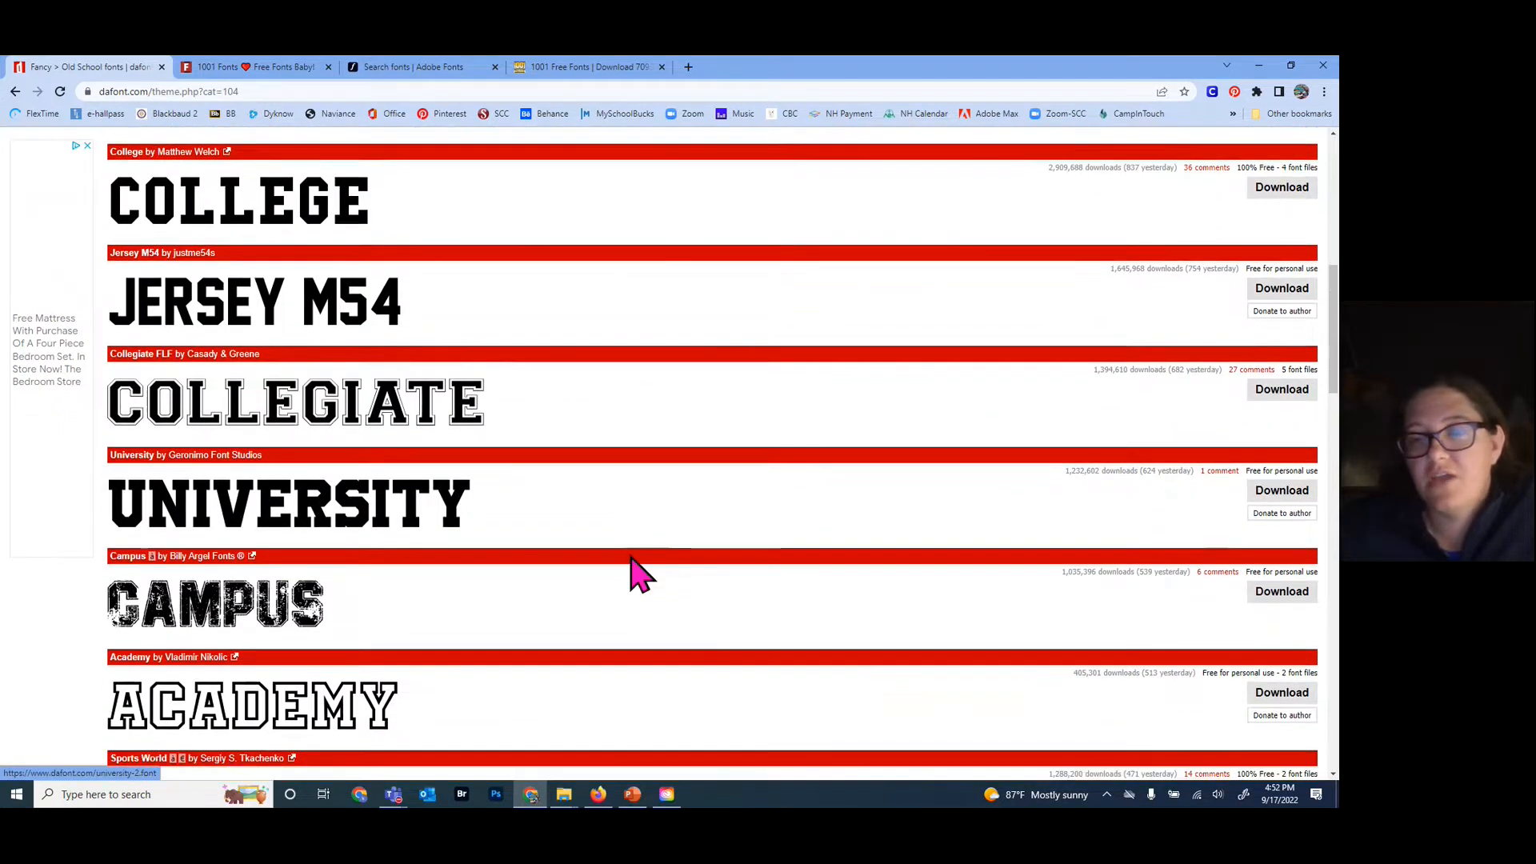
scroll(620, 576, down, 1)
scroll(620, 576, down, 1)
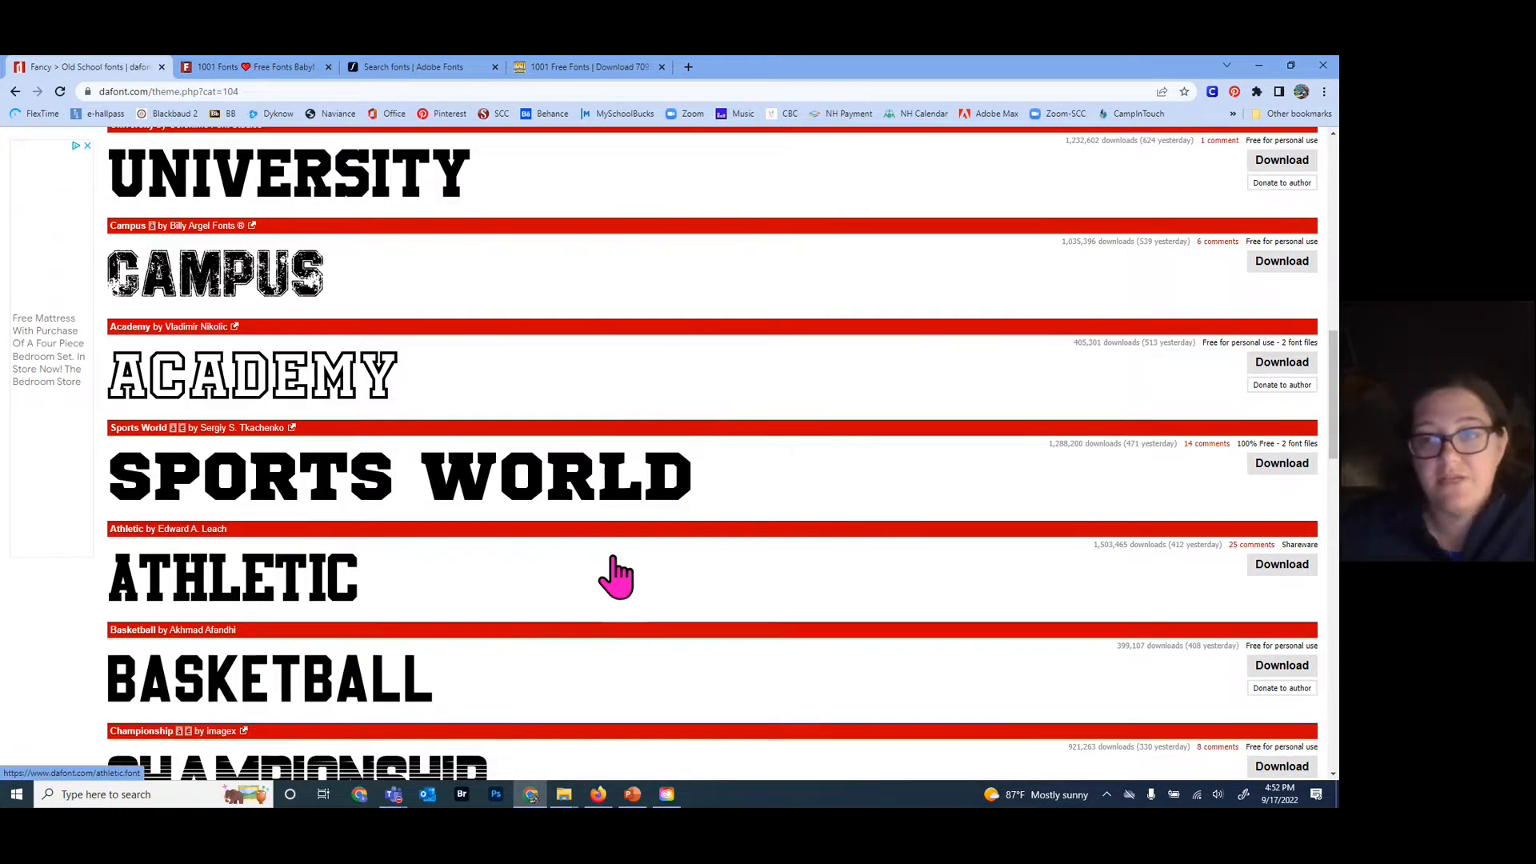
scroll(614, 559, down, 4)
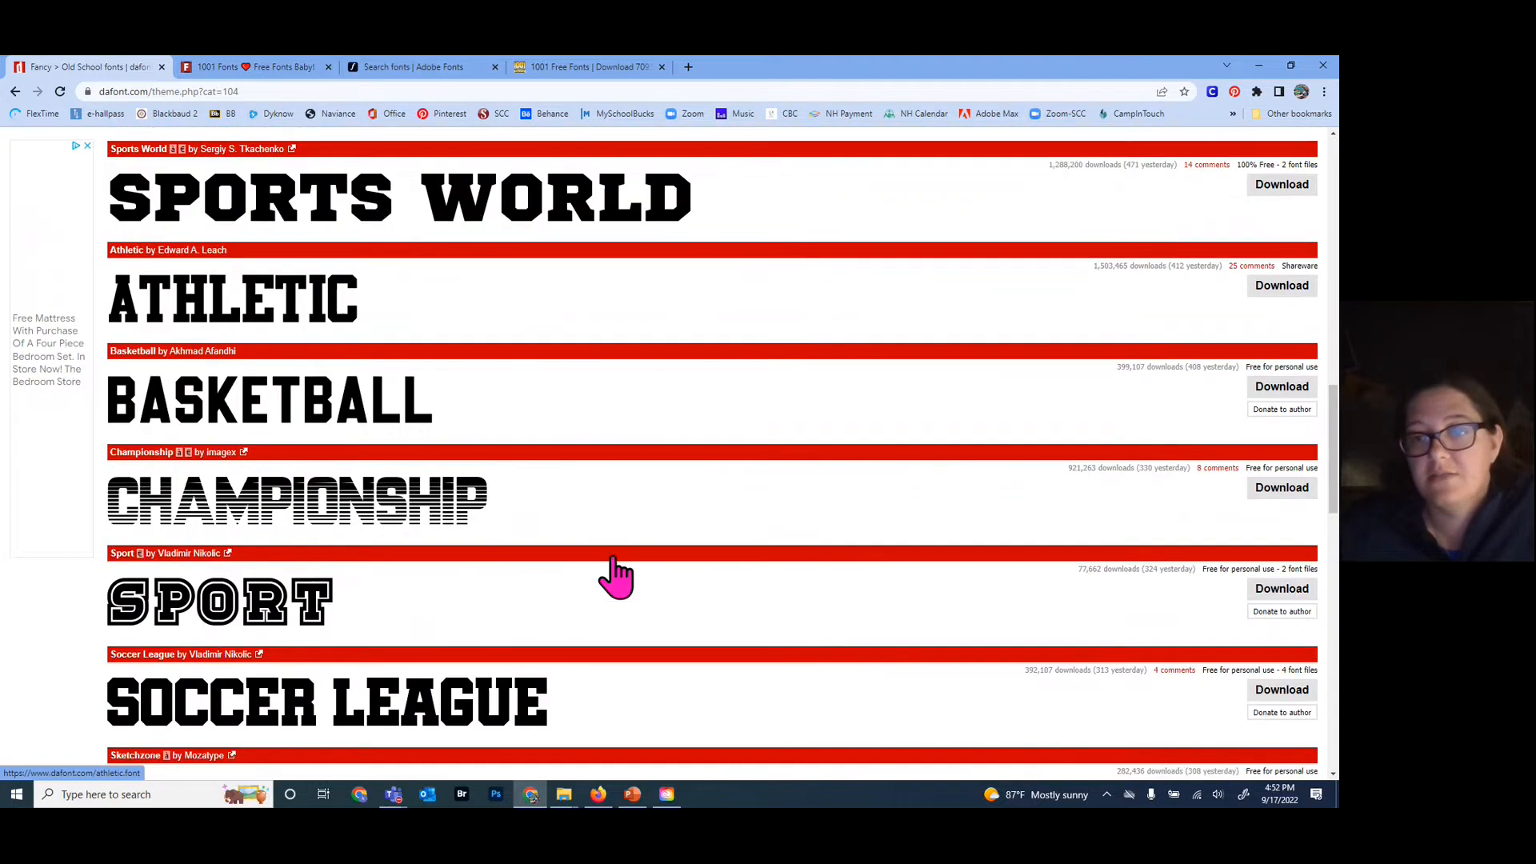
scroll(614, 559, down, 1)
scroll(622, 575, down, 2)
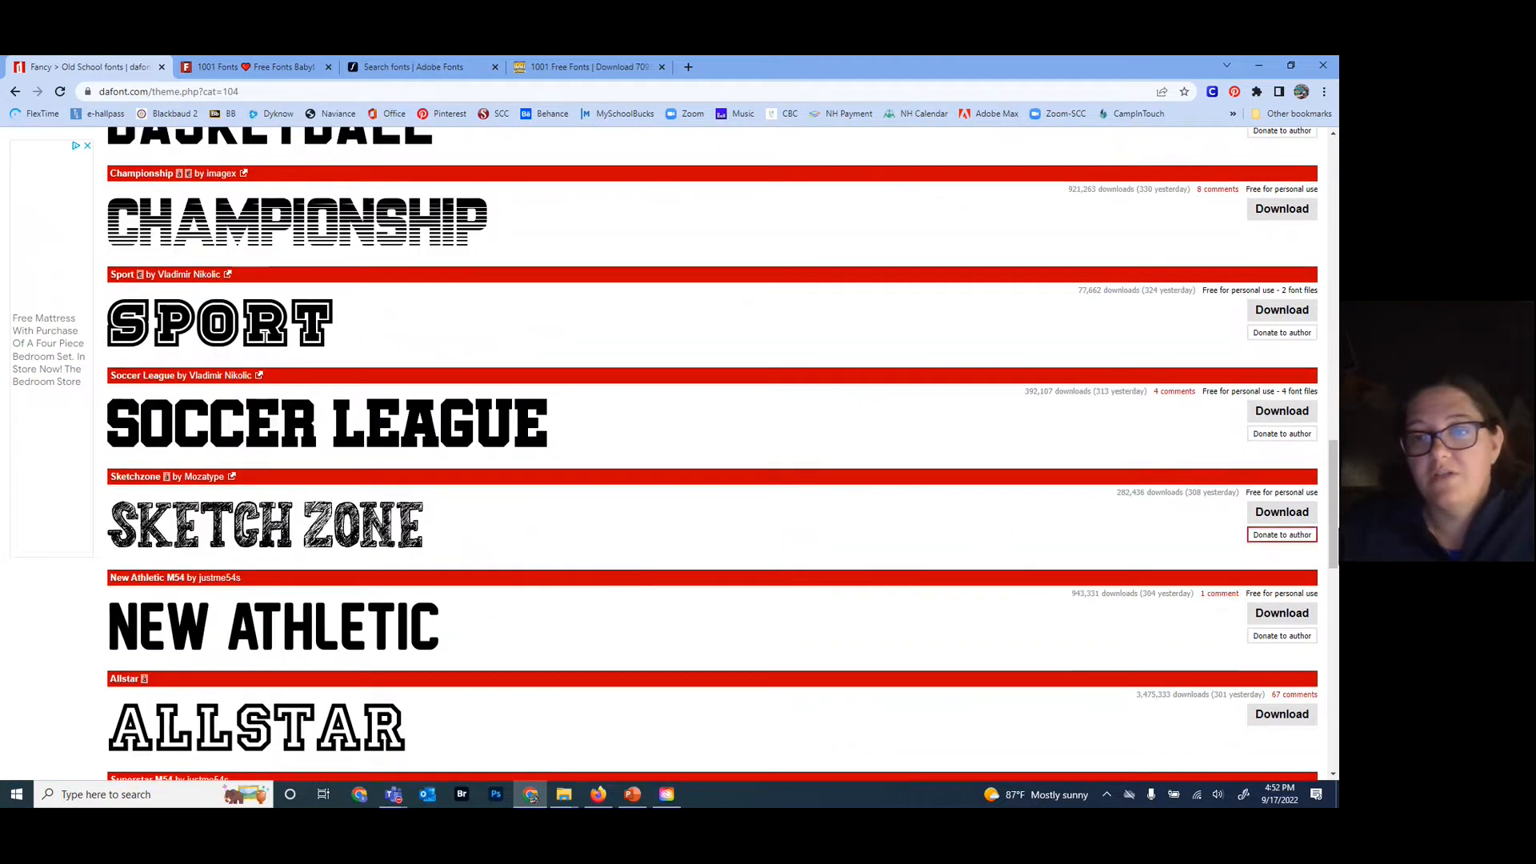
scroll(988, 636, down, 4)
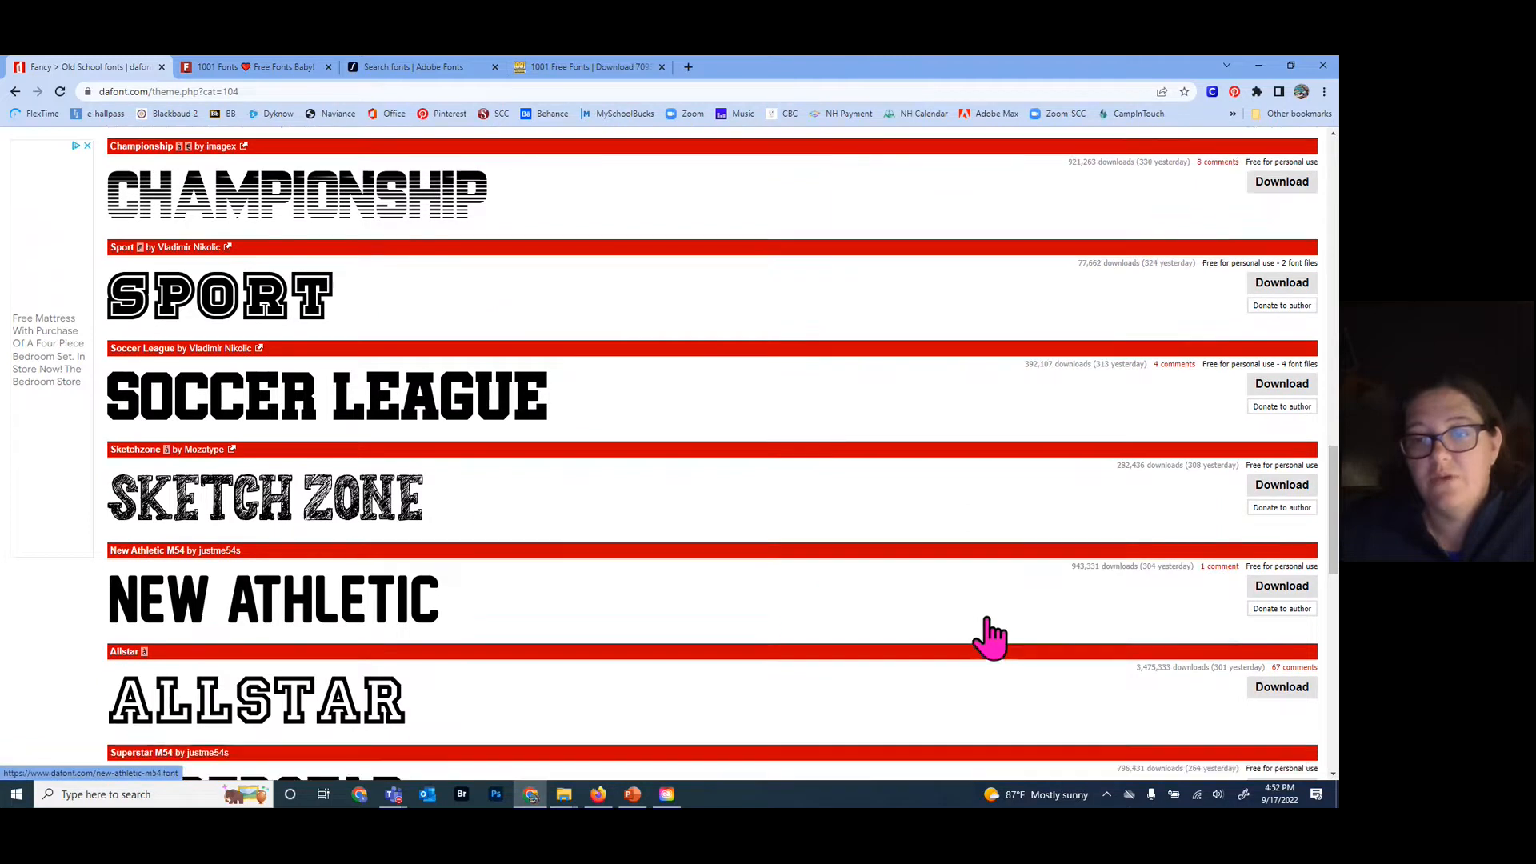
scroll(989, 636, up, 20)
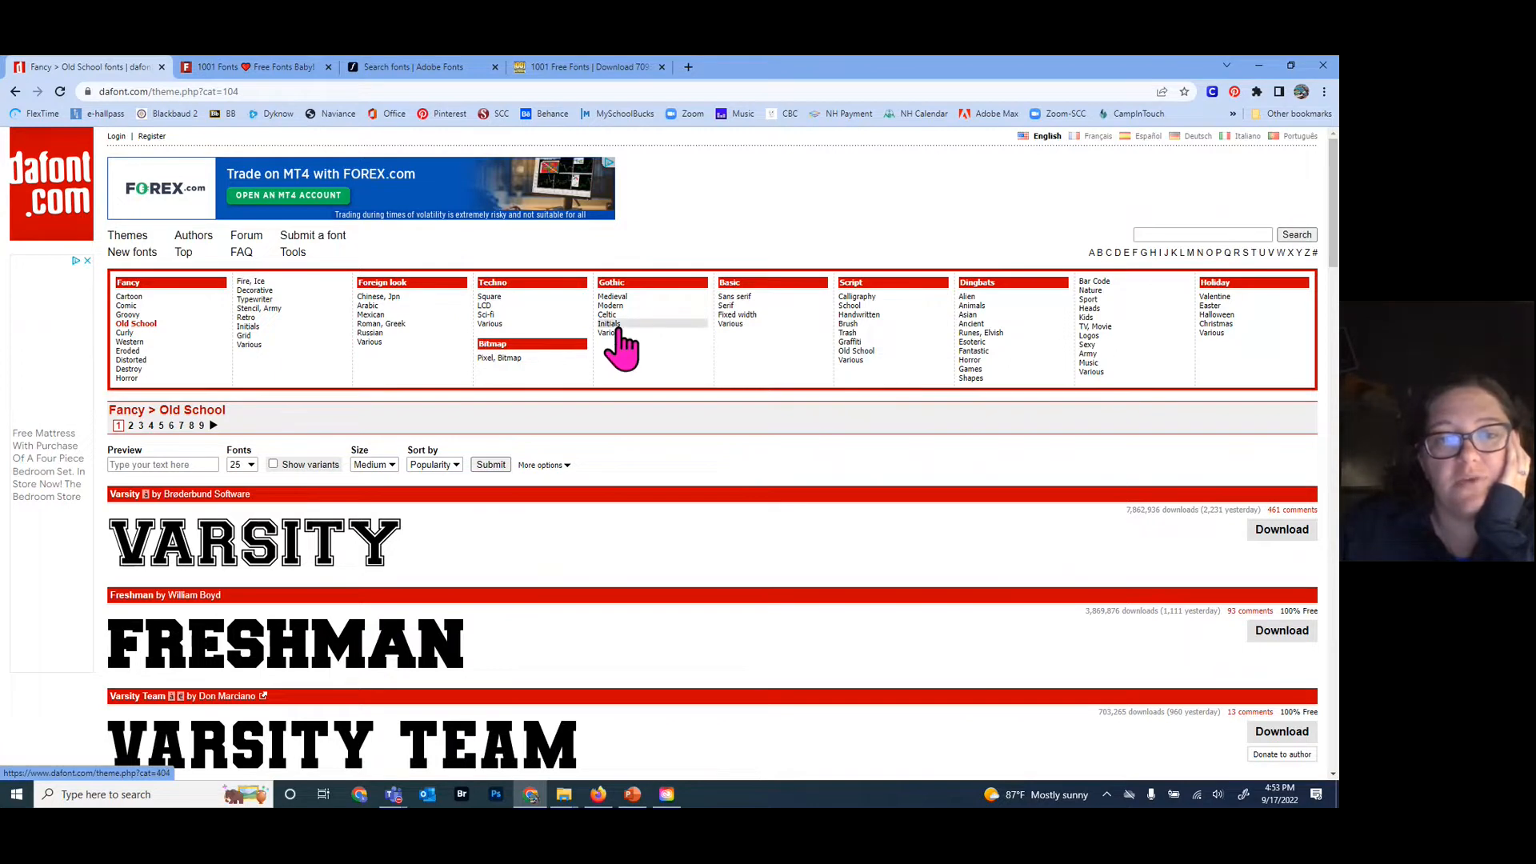
- Look through the entire first page of Old School fonts, down to the page links at its end
scroll(662, 603, down, 3)
scroll(662, 603, up, 2)
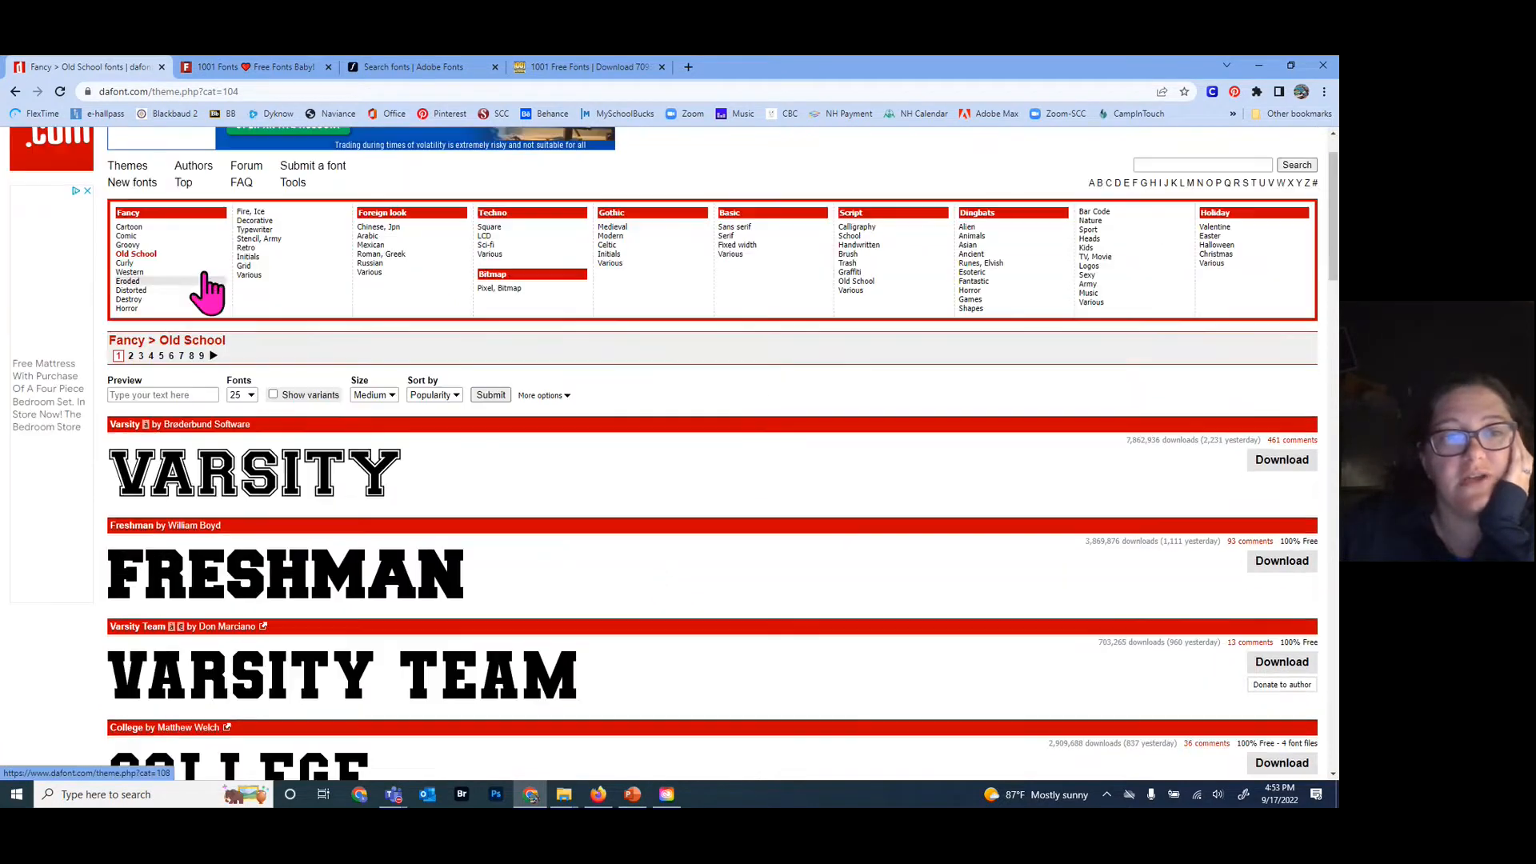
scroll(537, 624, down, 6)
scroll(538, 624, down, 15)
scroll(536, 628, down, 10)
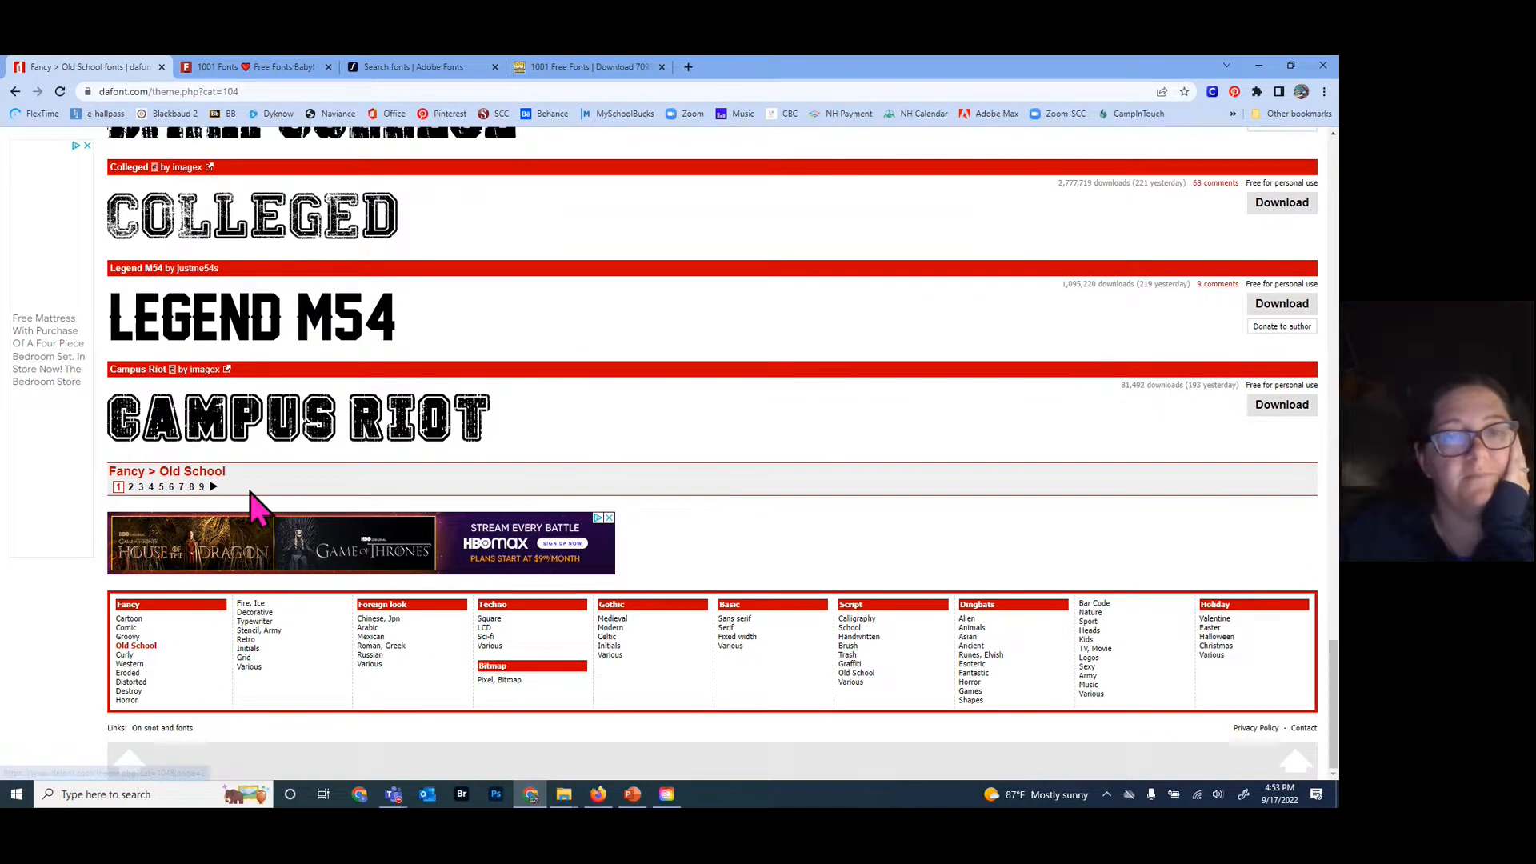
scroll(679, 515, up, 12)
scroll(679, 514, up, 19)
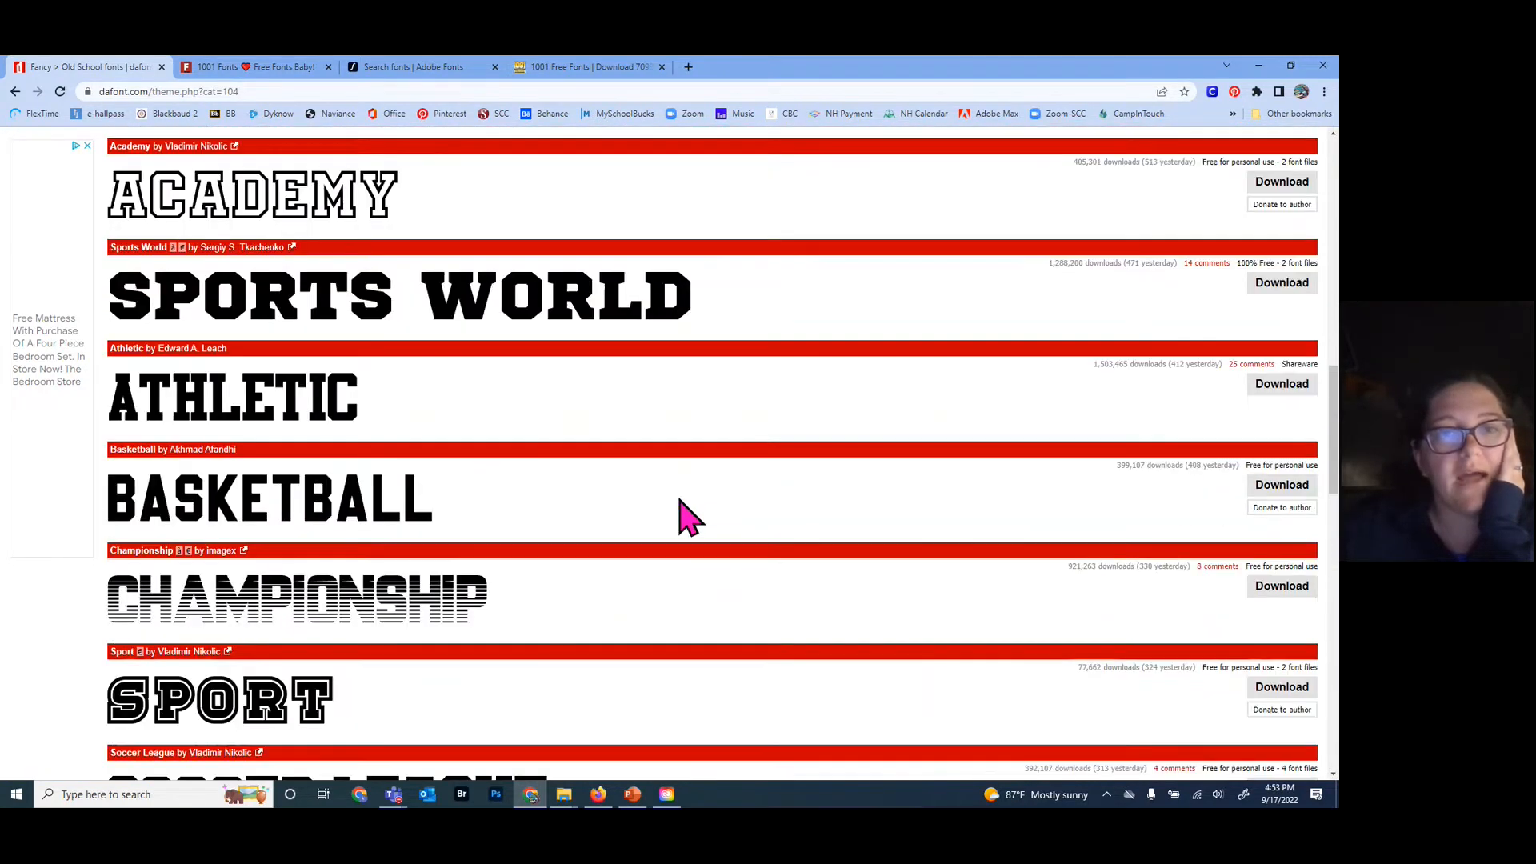
scroll(681, 520, up, 1)
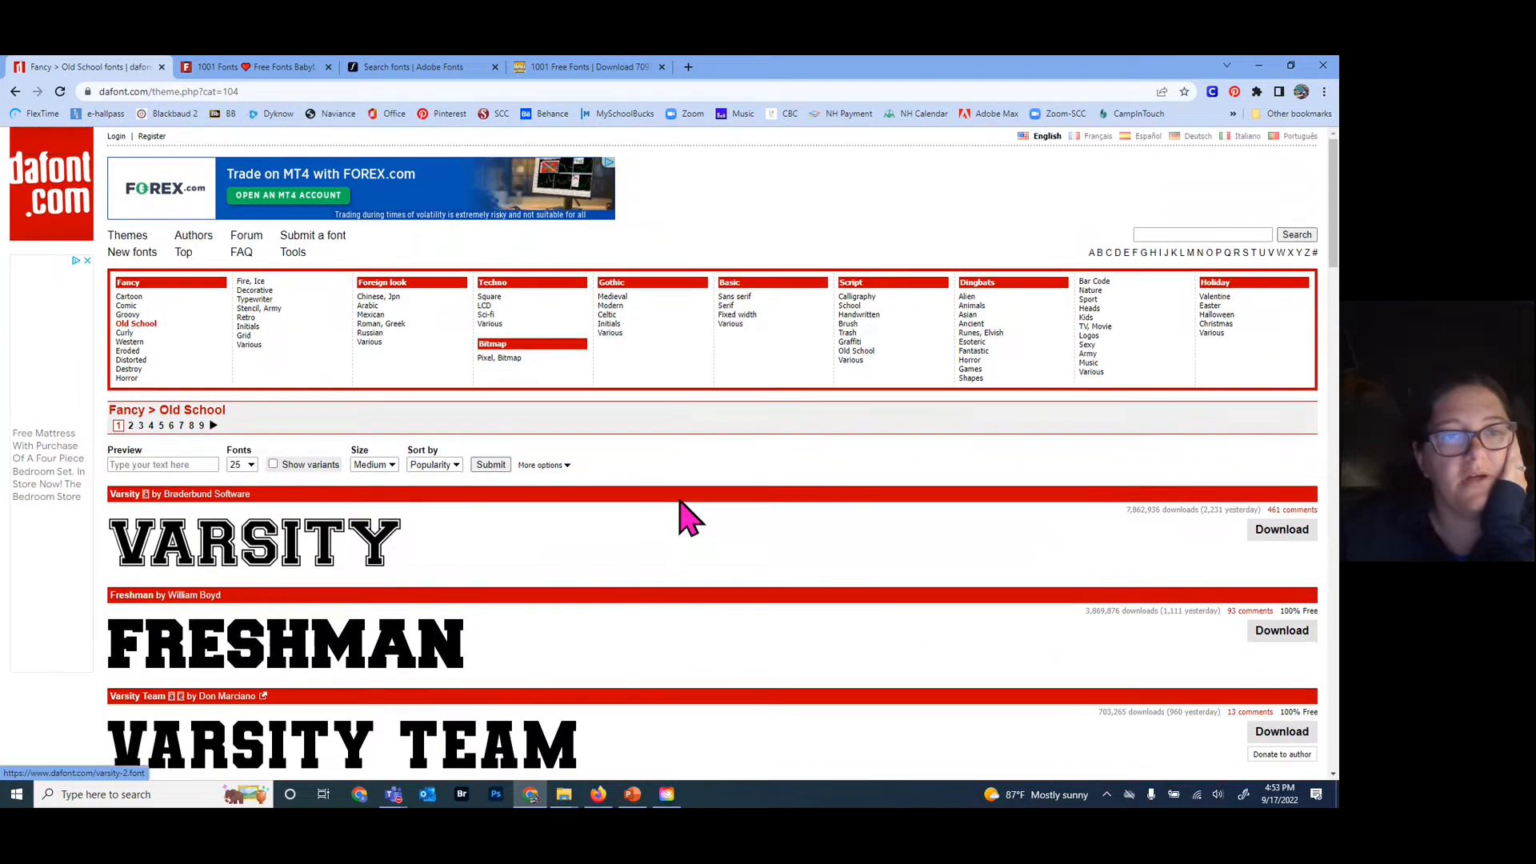
- Preview the Old School fonts with the sample text "School" and compare how the word looks in each font
click(159, 464)
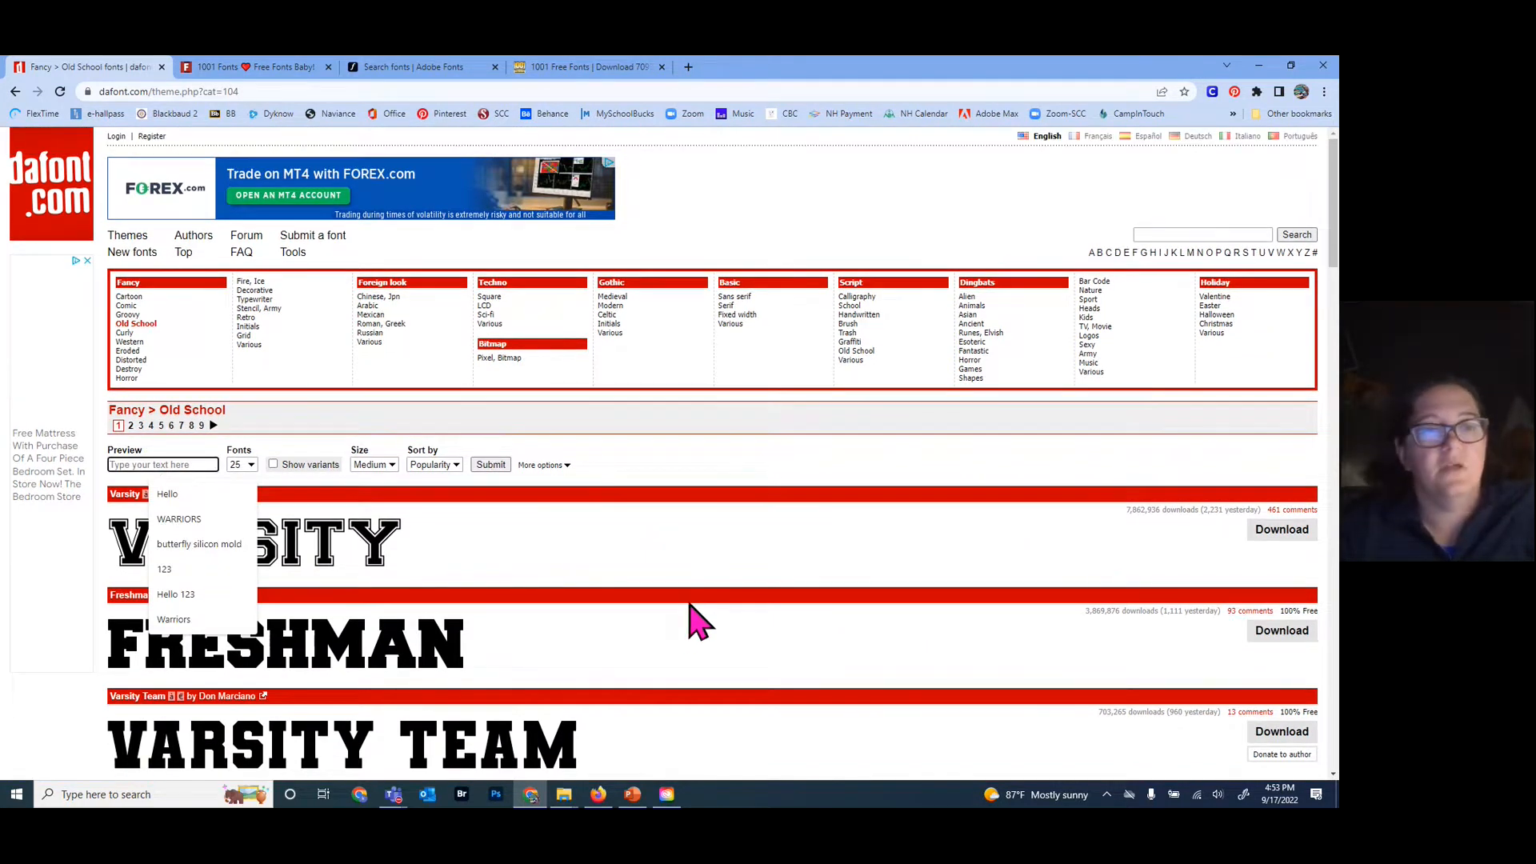
text(School)
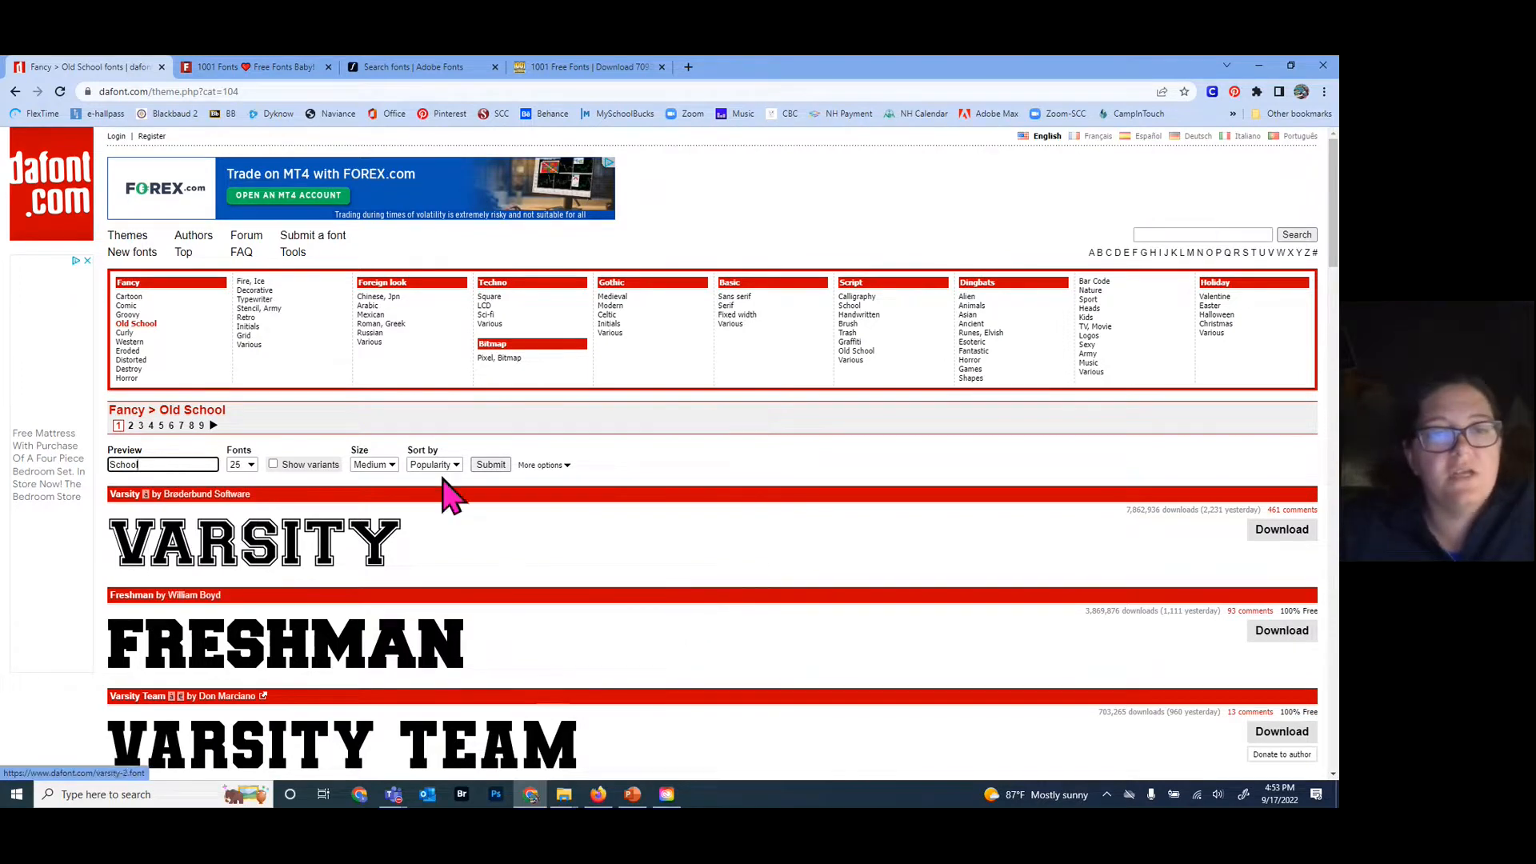
click(491, 465)
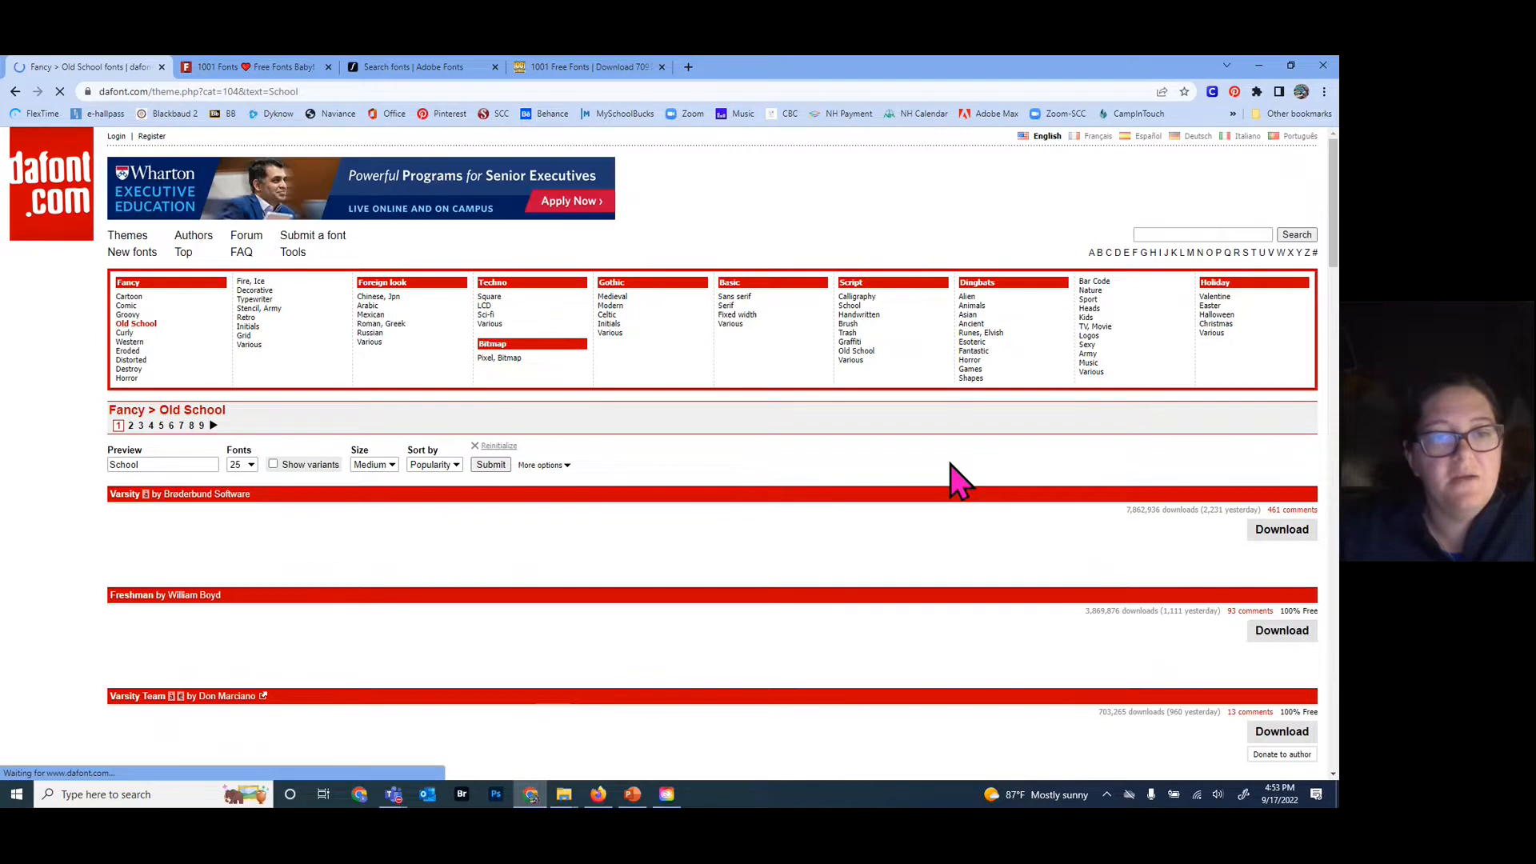
scroll(1004, 452, down, 15)
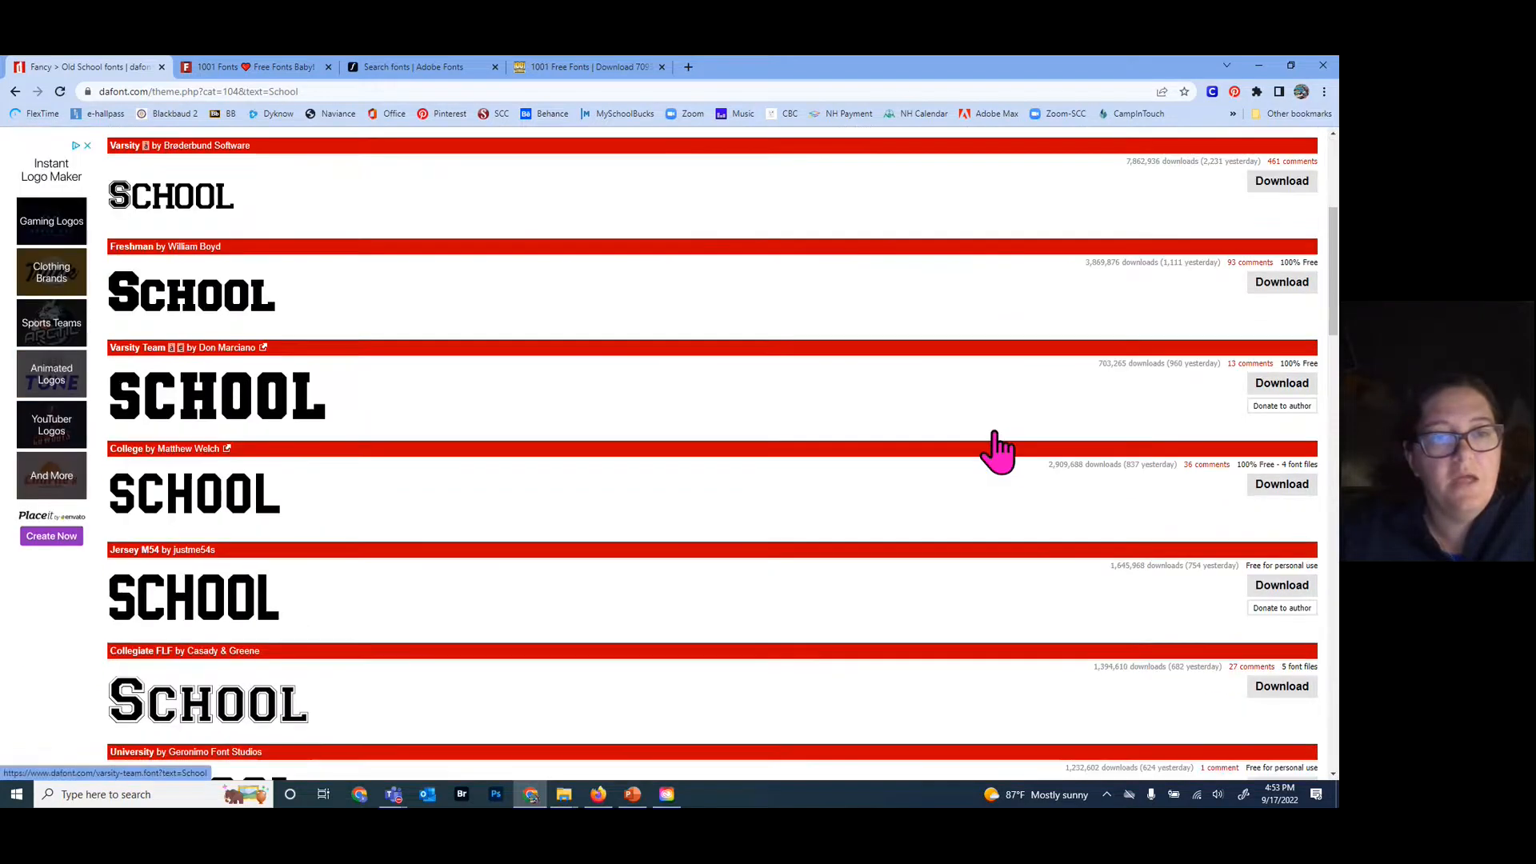
scroll(1004, 452, down, 20)
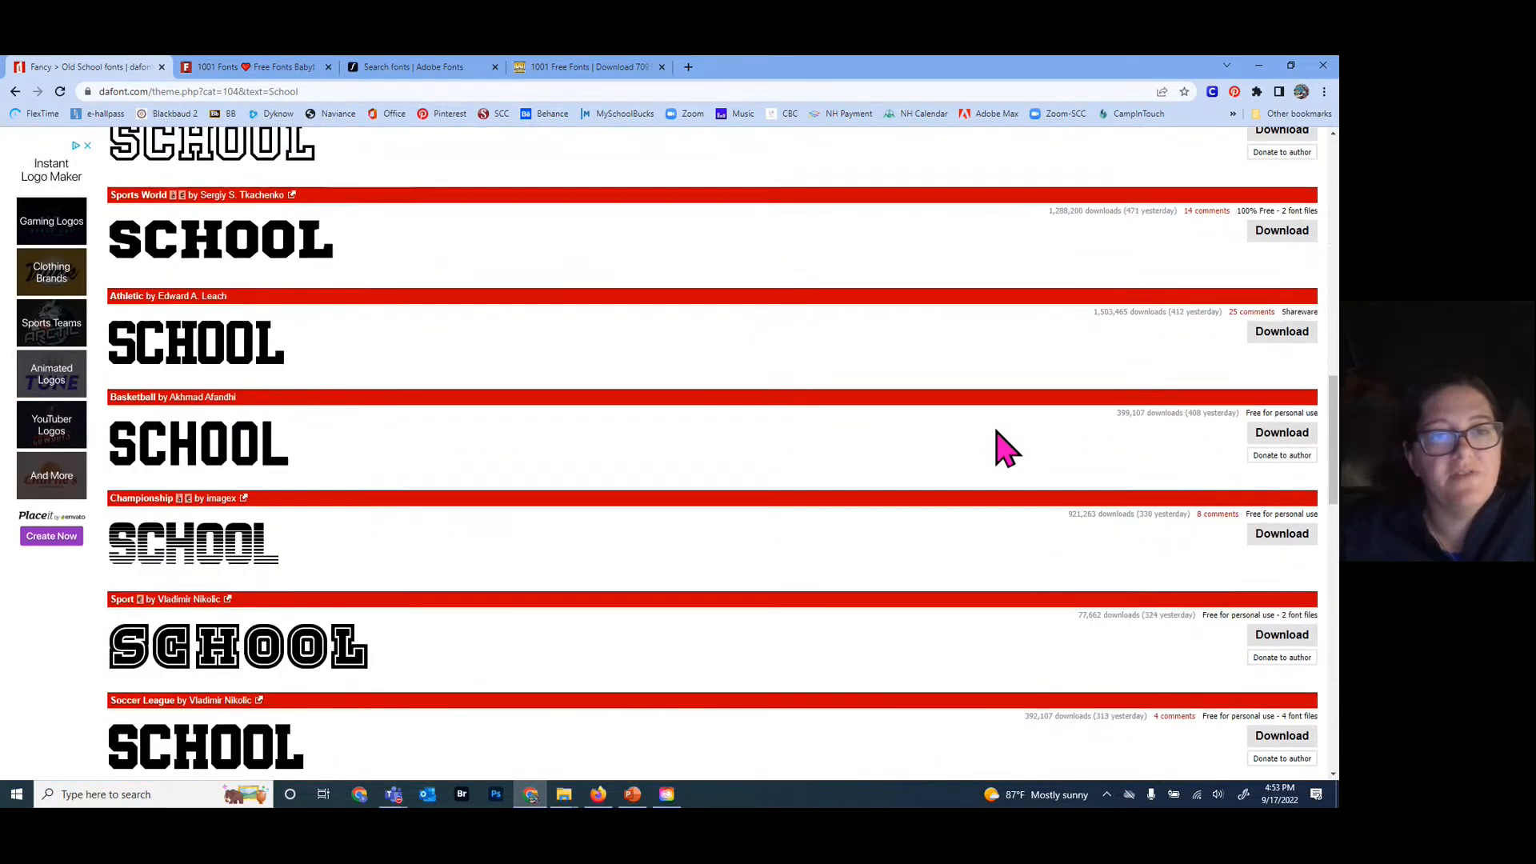
scroll(1004, 452, up, 20)
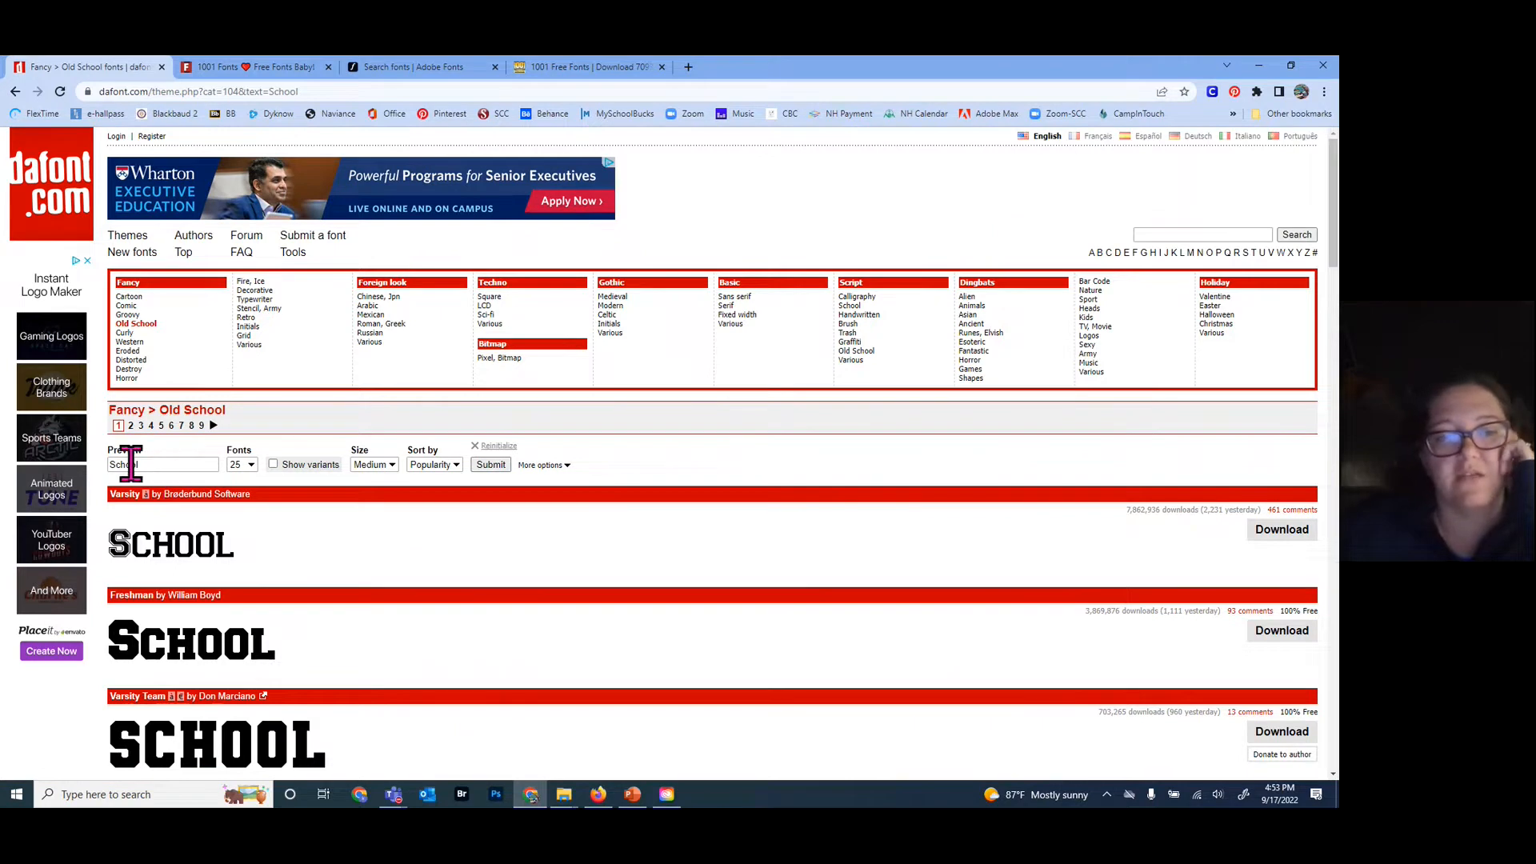
scroll(260, 476, down, 1)
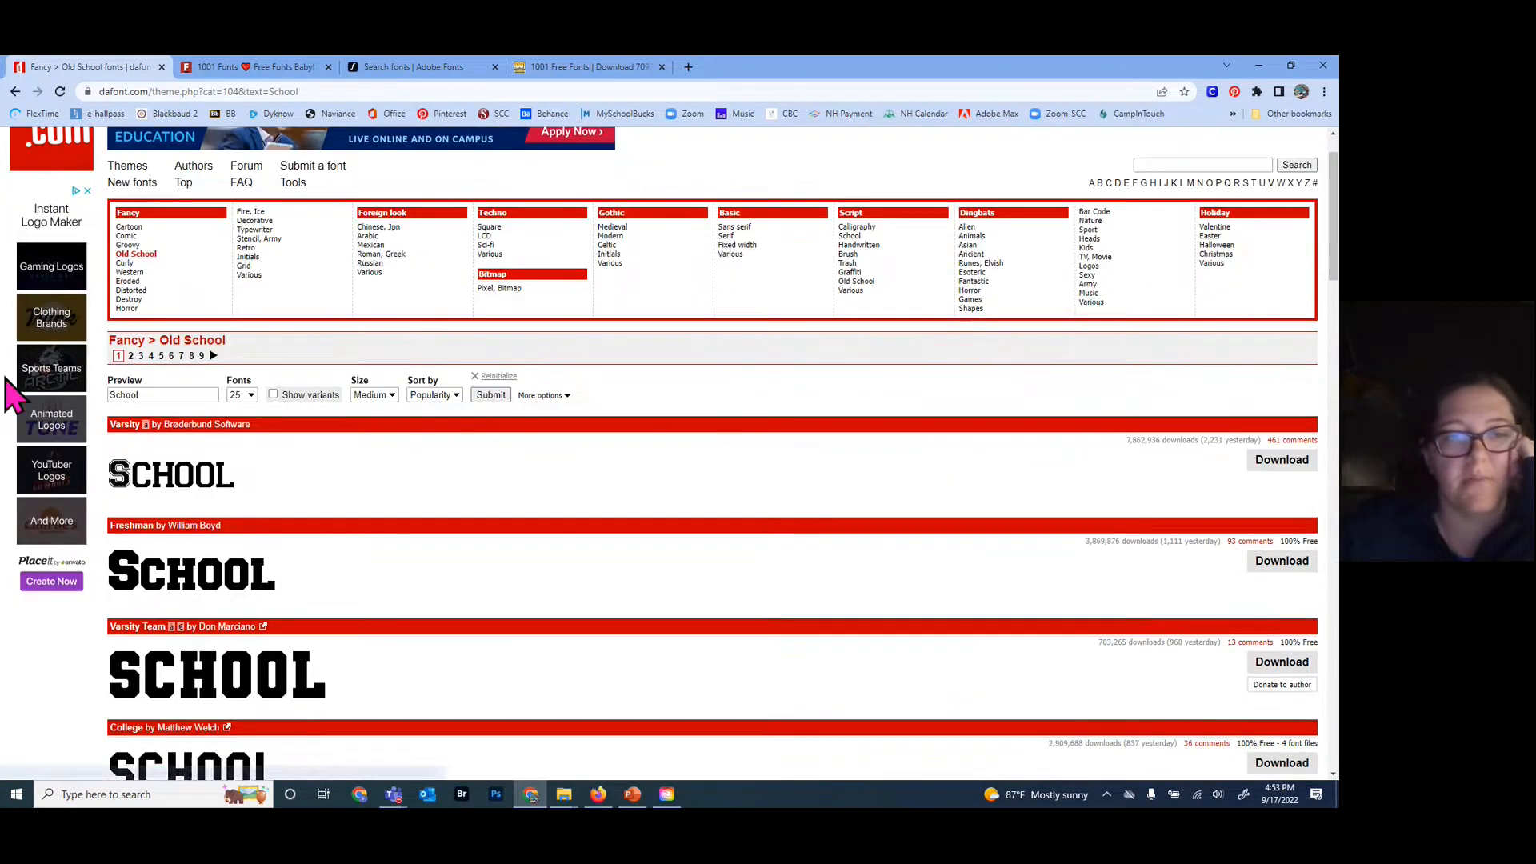
scroll(240, 472, down, 3)
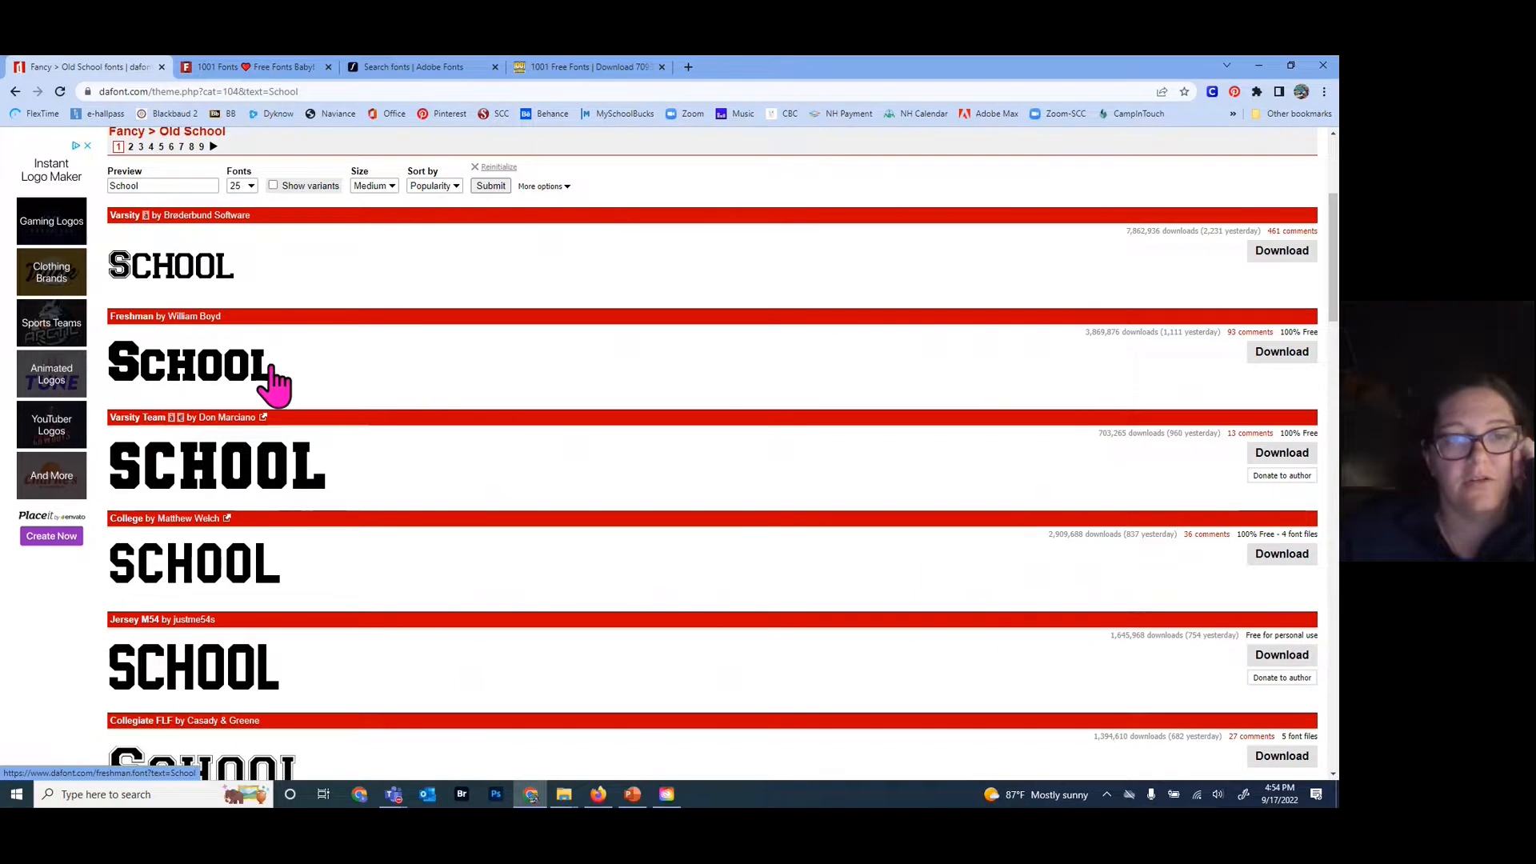
- Look further through the Old School fonts previewed with "School" and return to the start of the list
scroll(284, 356, down, 3)
scroll(288, 372, down, 15)
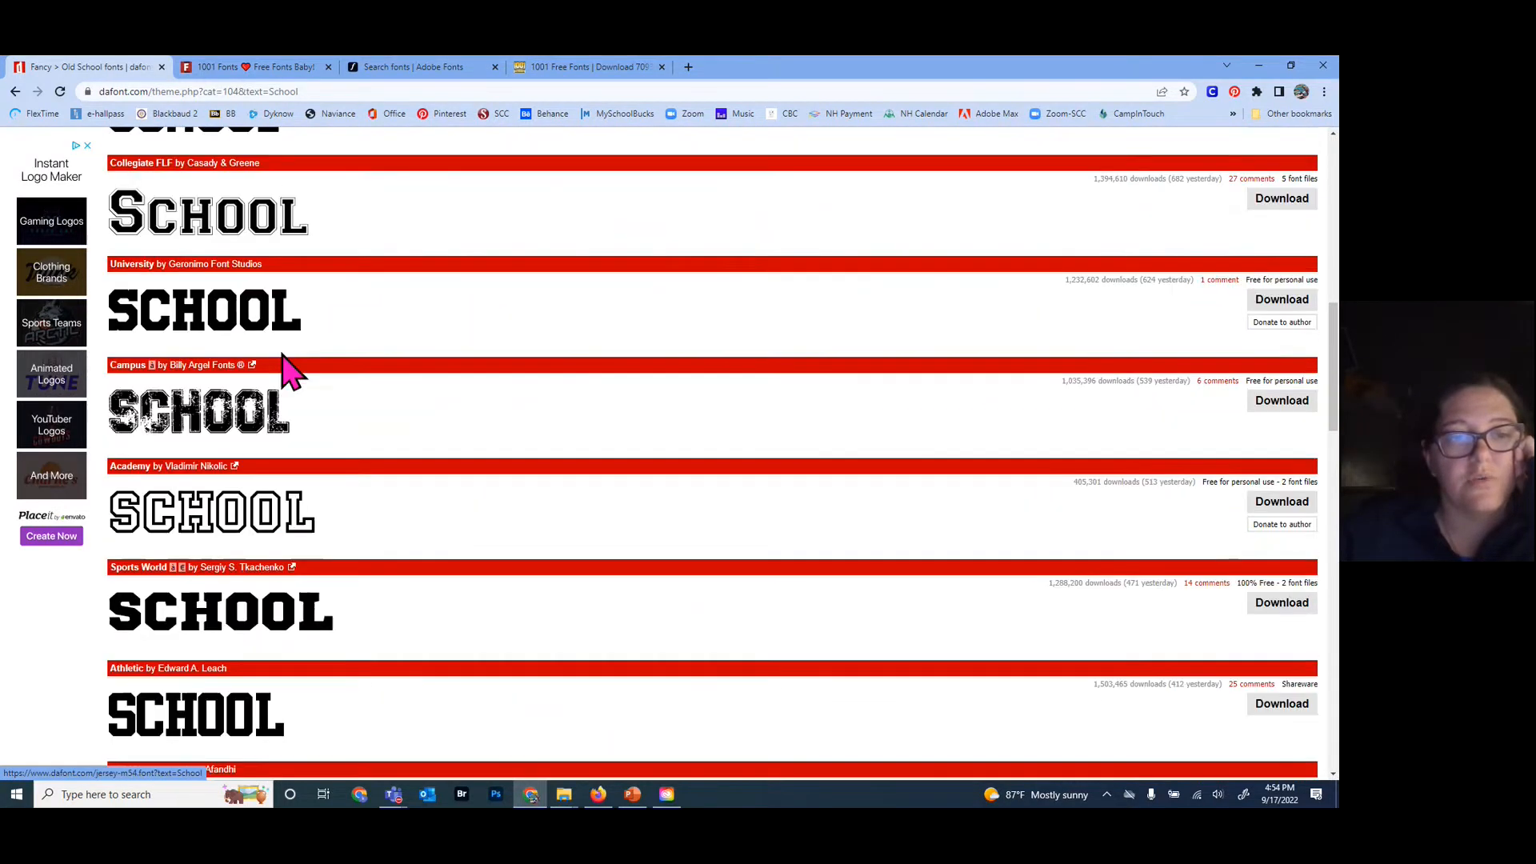
scroll(281, 364, down, 6)
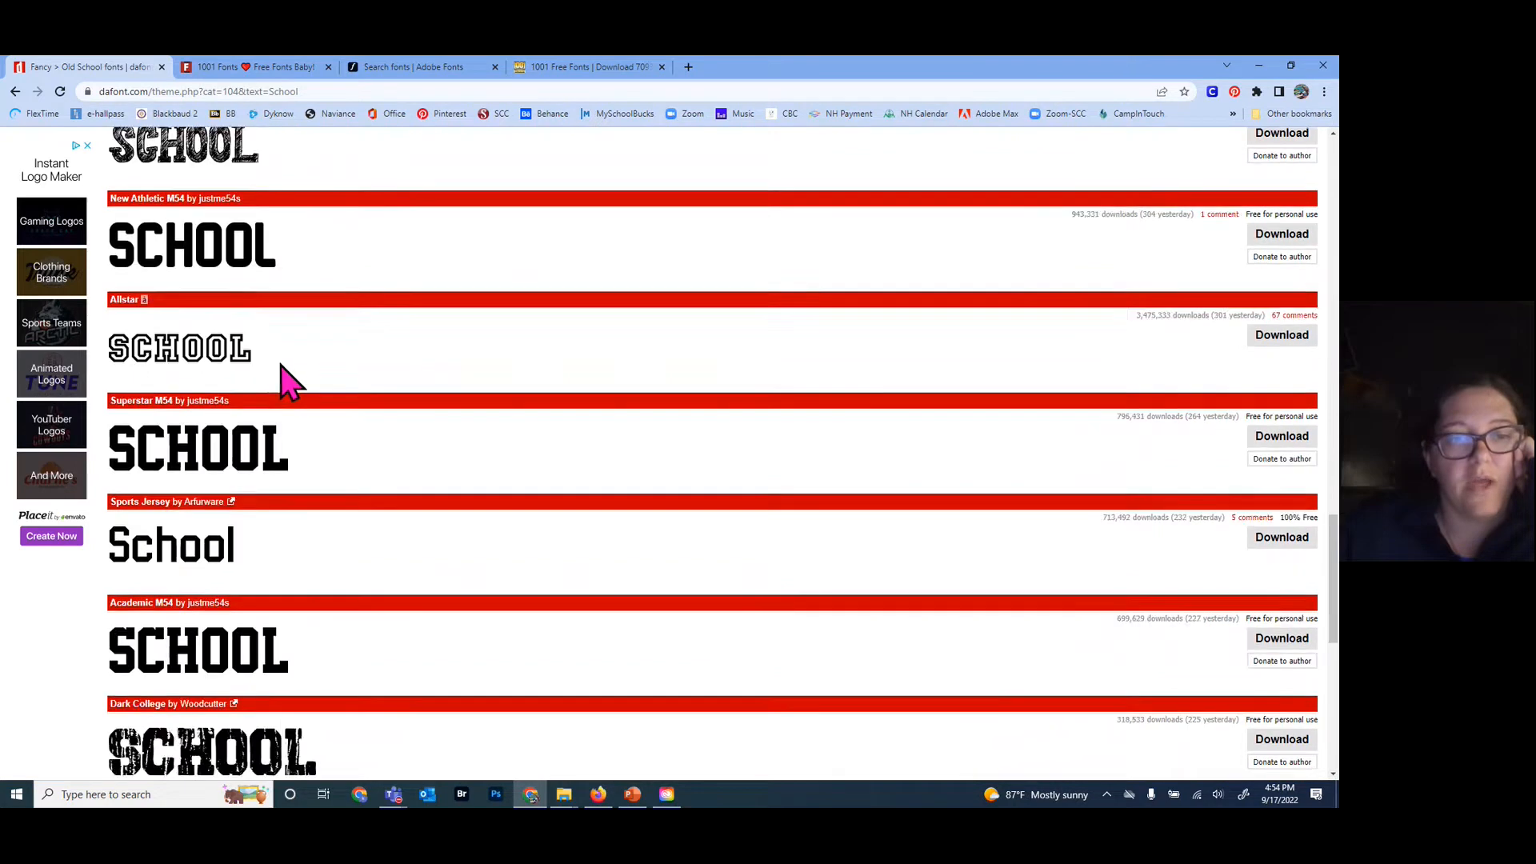
scroll(224, 368, up, 3)
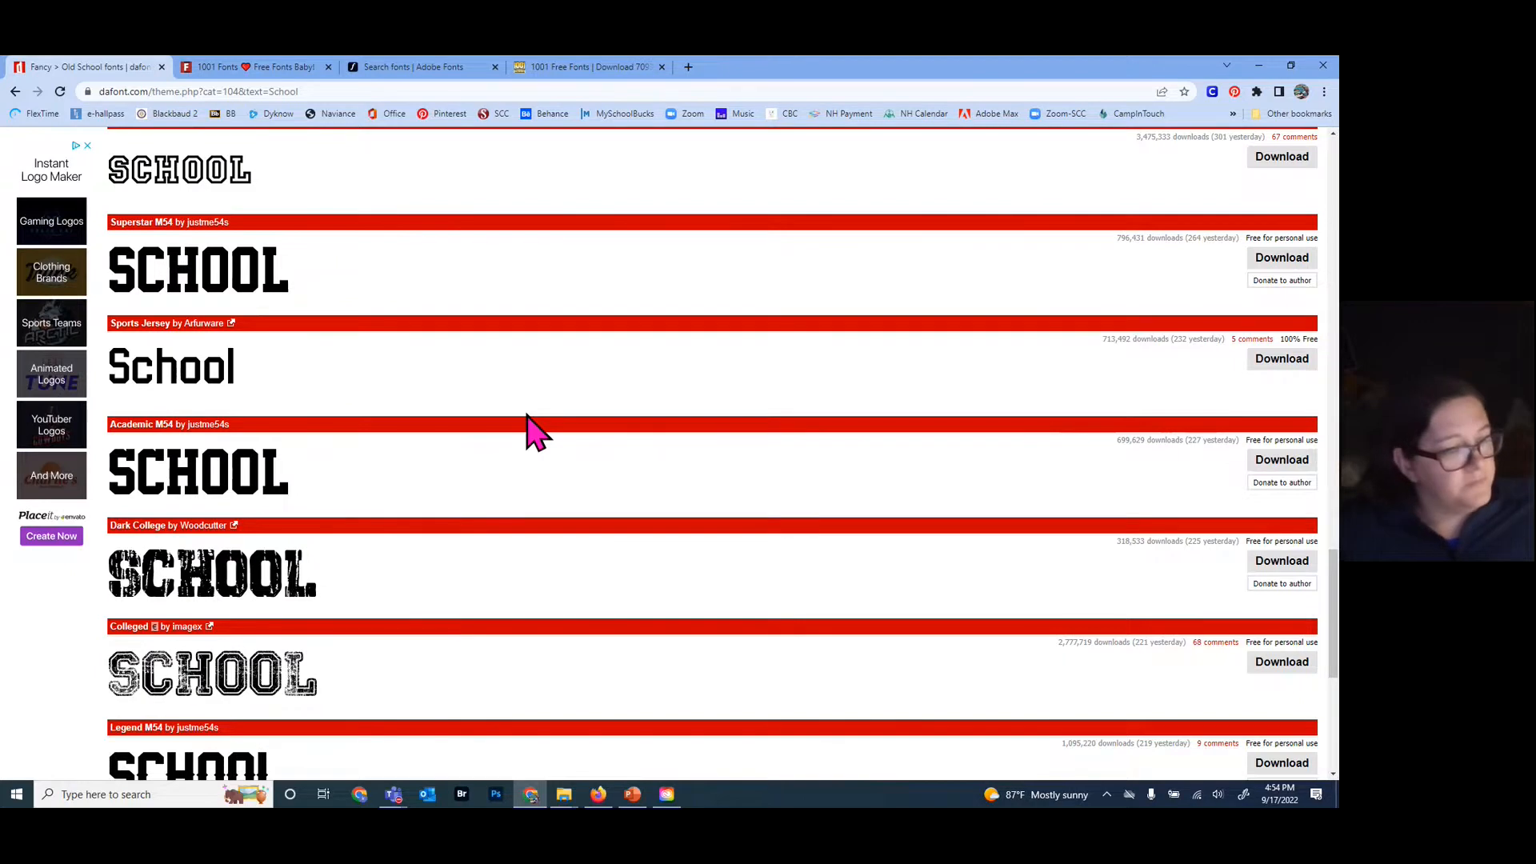
scroll(534, 432, up, 12)
scroll(534, 431, up, 2)
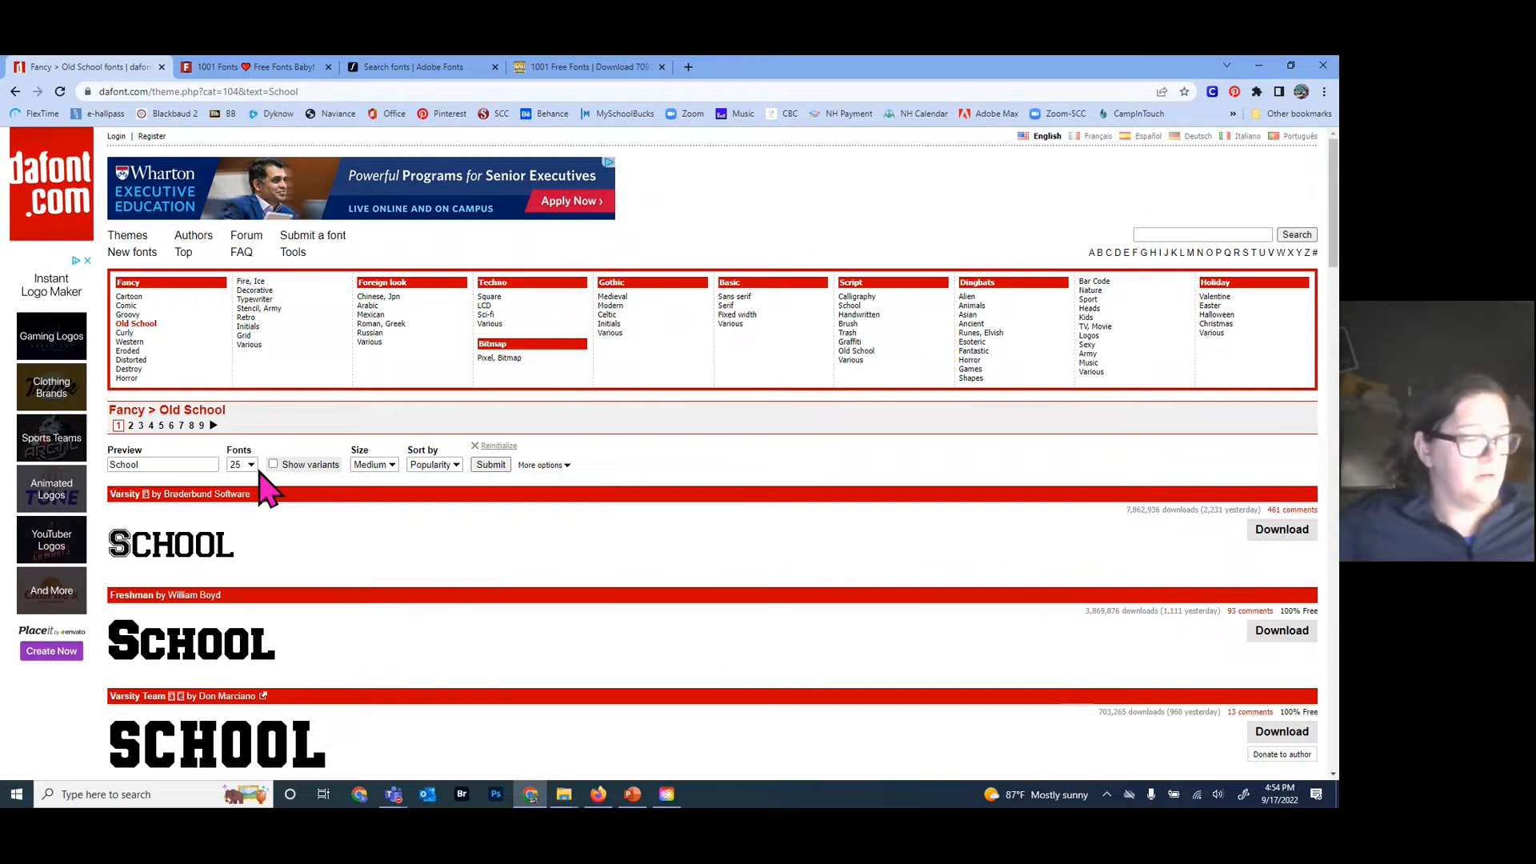
- Open the Varsity font's page and examine its full character set, including capitals, lowercase, numerals, symbols and accented letters
click(269, 538)
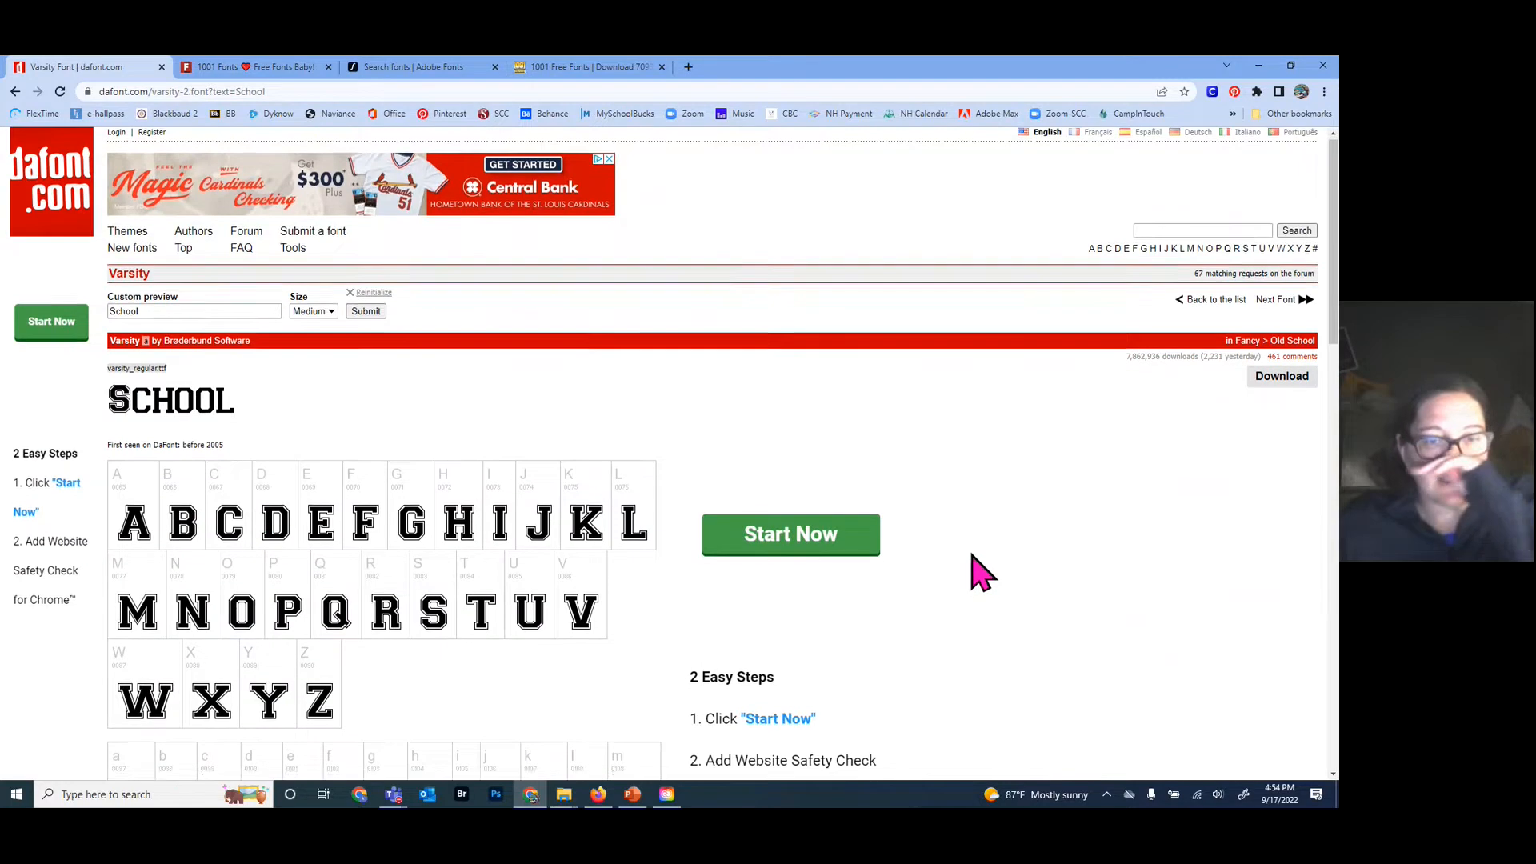
scroll(972, 570, down, 3)
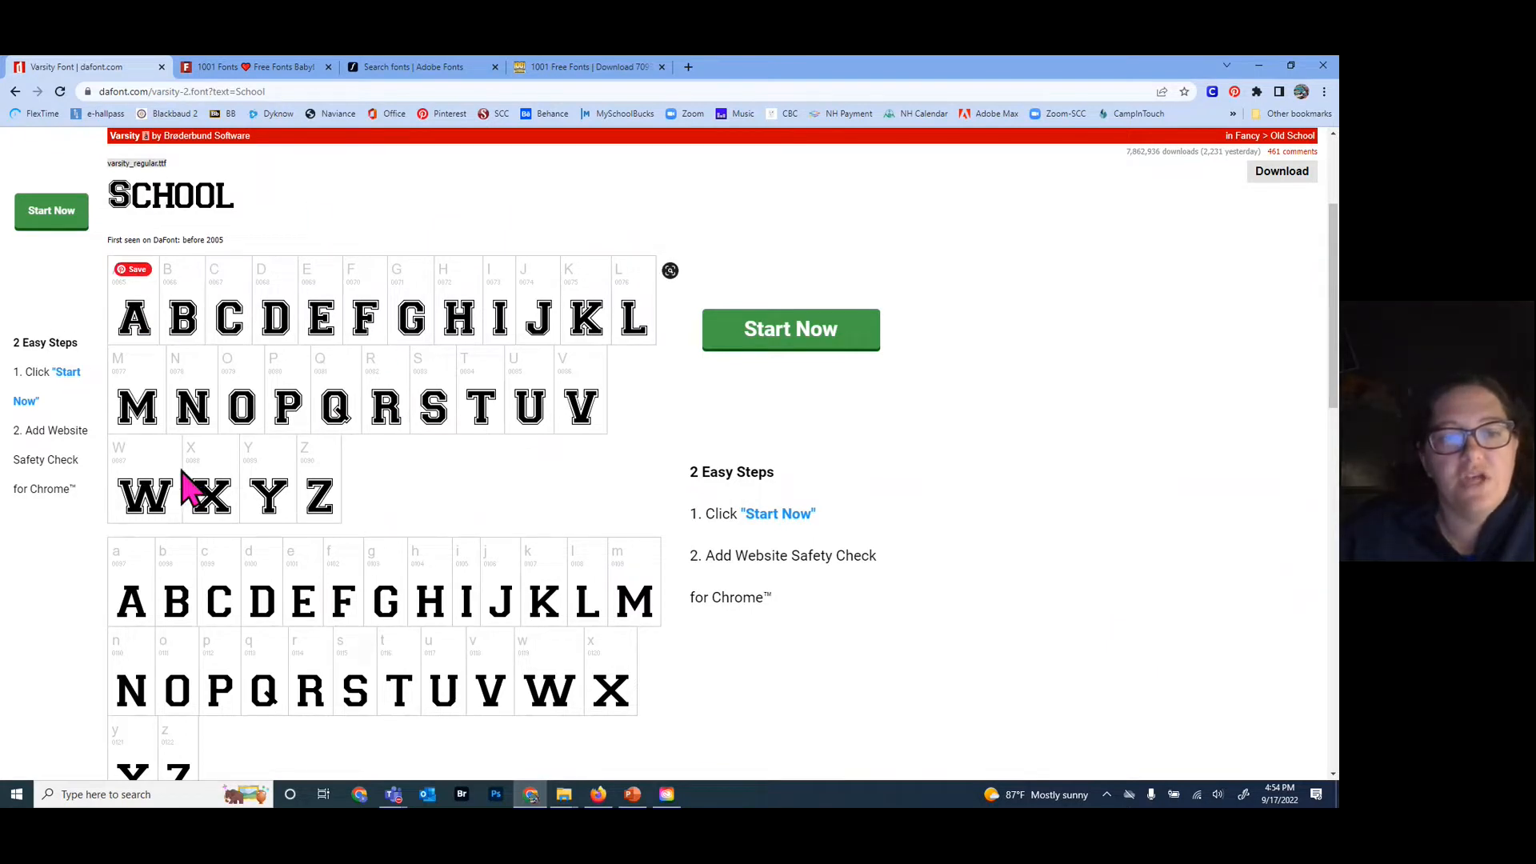
right_click(281, 552)
click(427, 487)
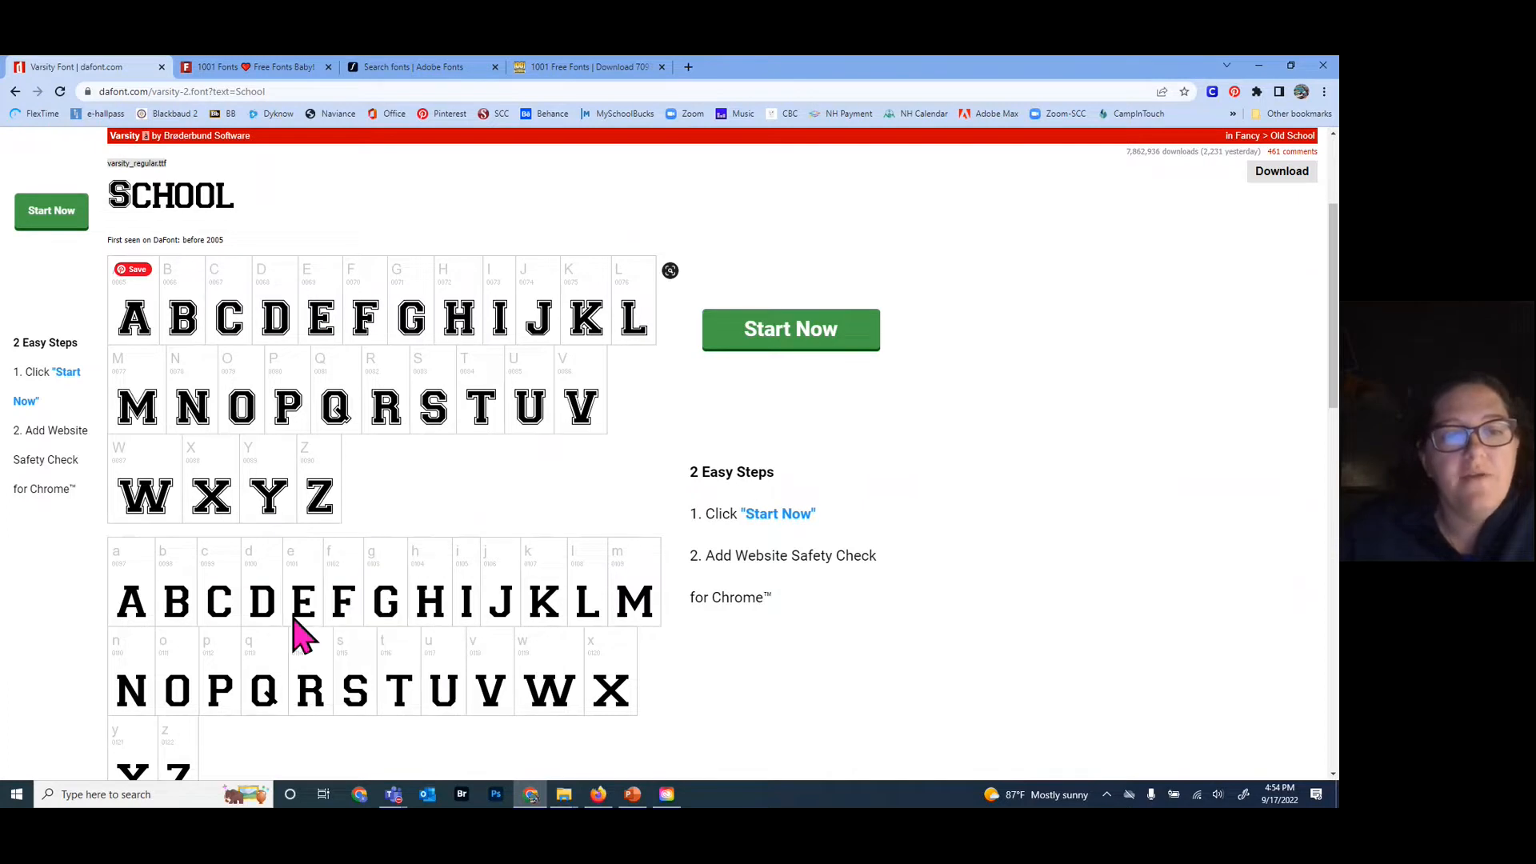
scroll(552, 604, down, 3)
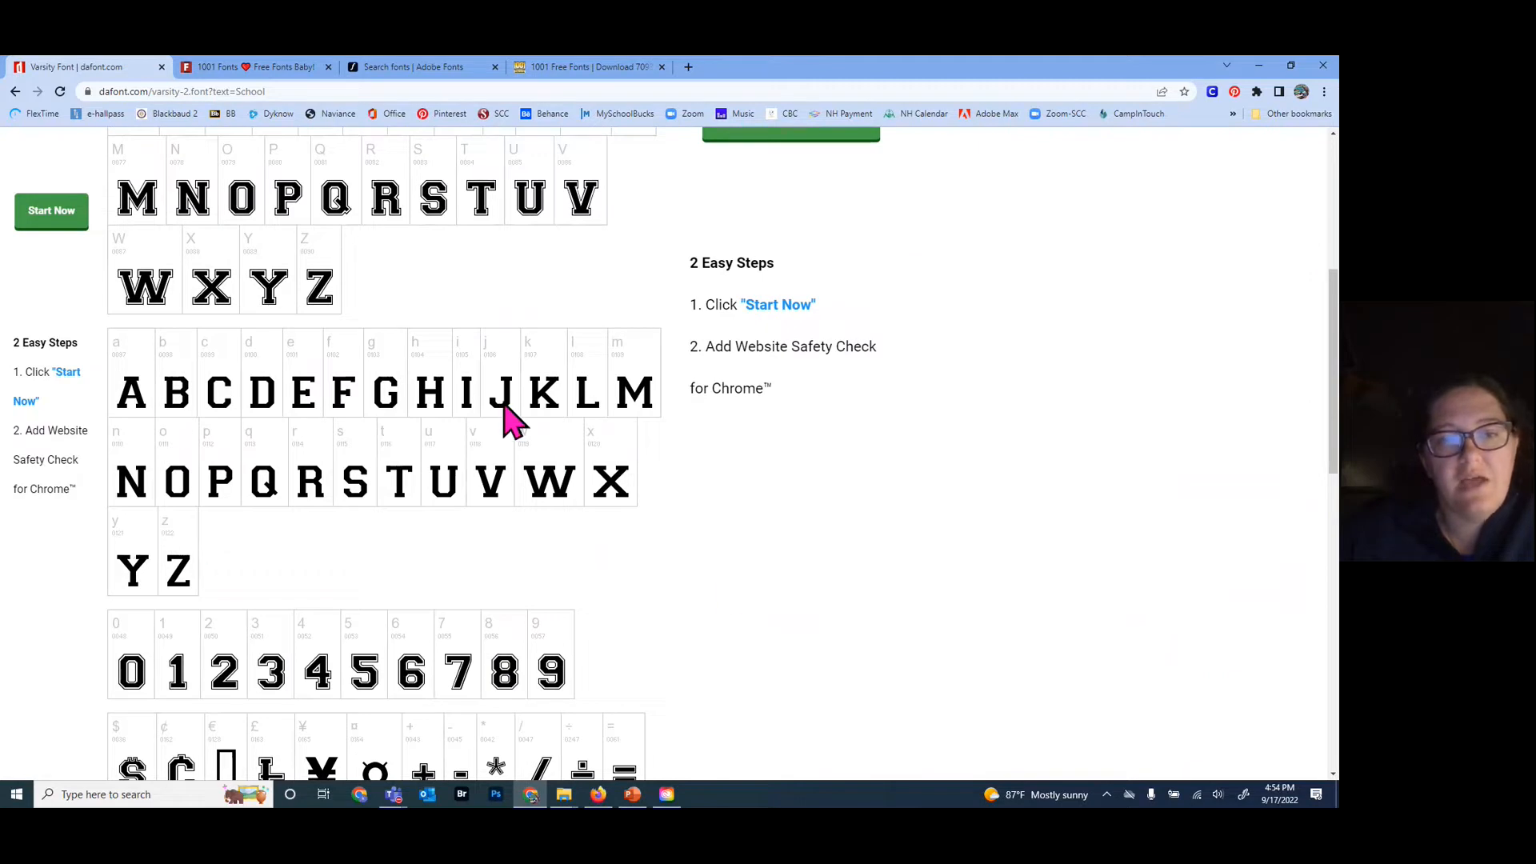
scroll(704, 592, down, 3)
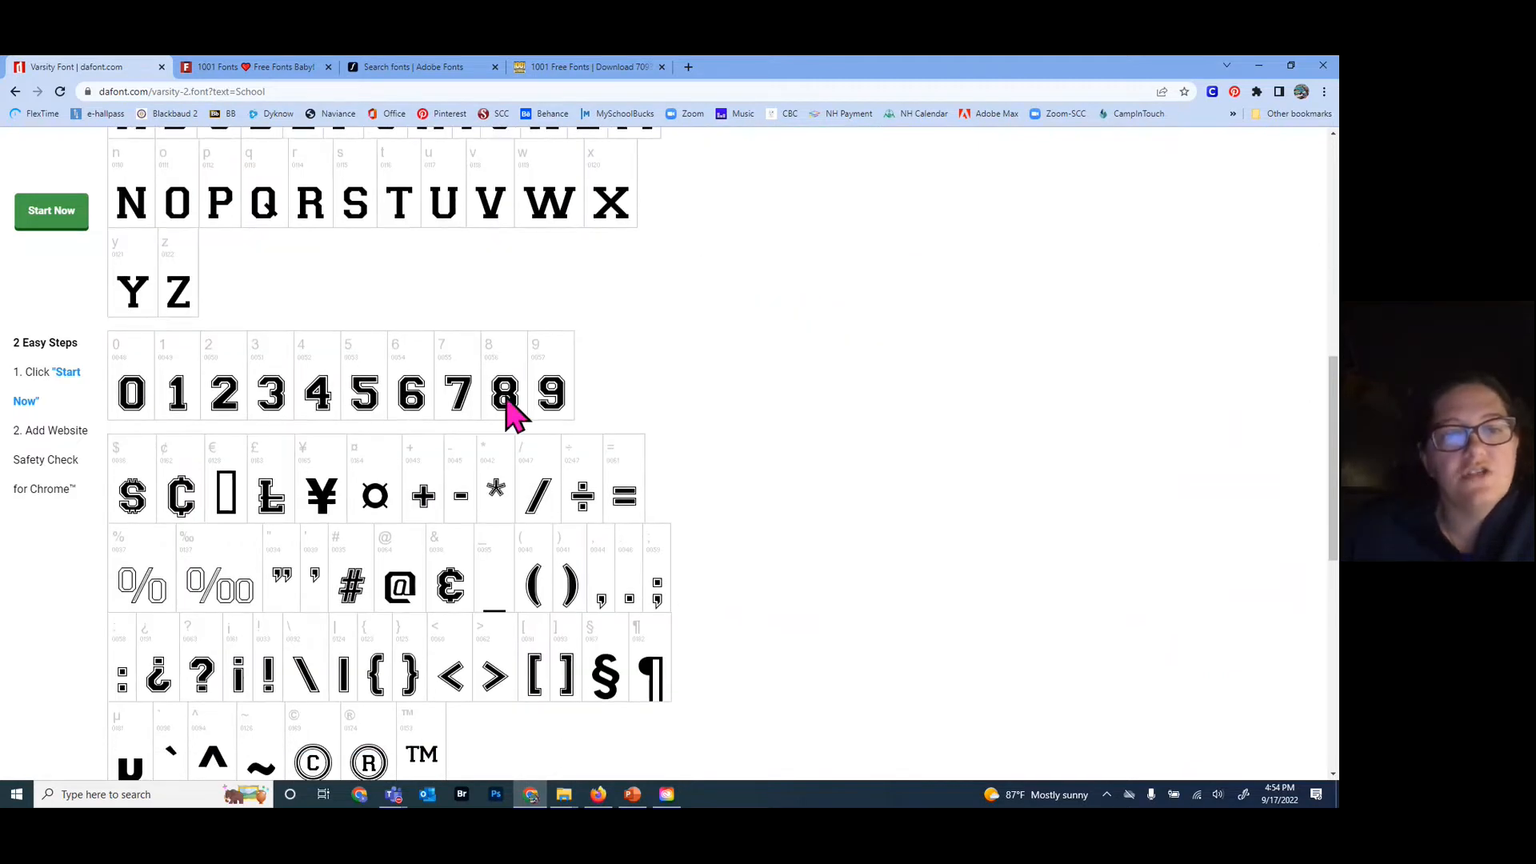
scroll(210, 392, down, 2)
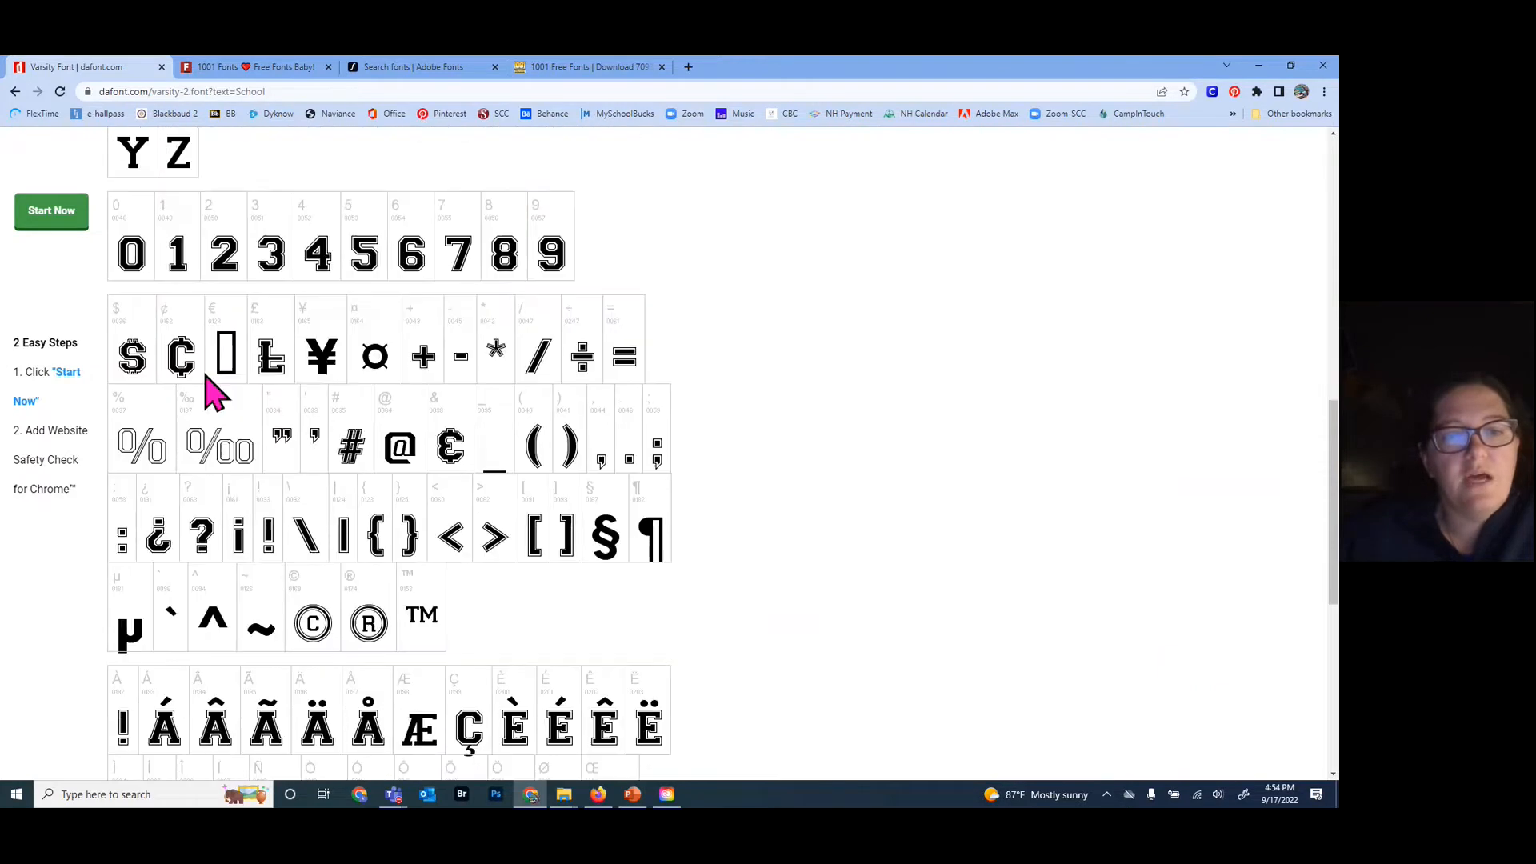
scroll(480, 446, down, 6)
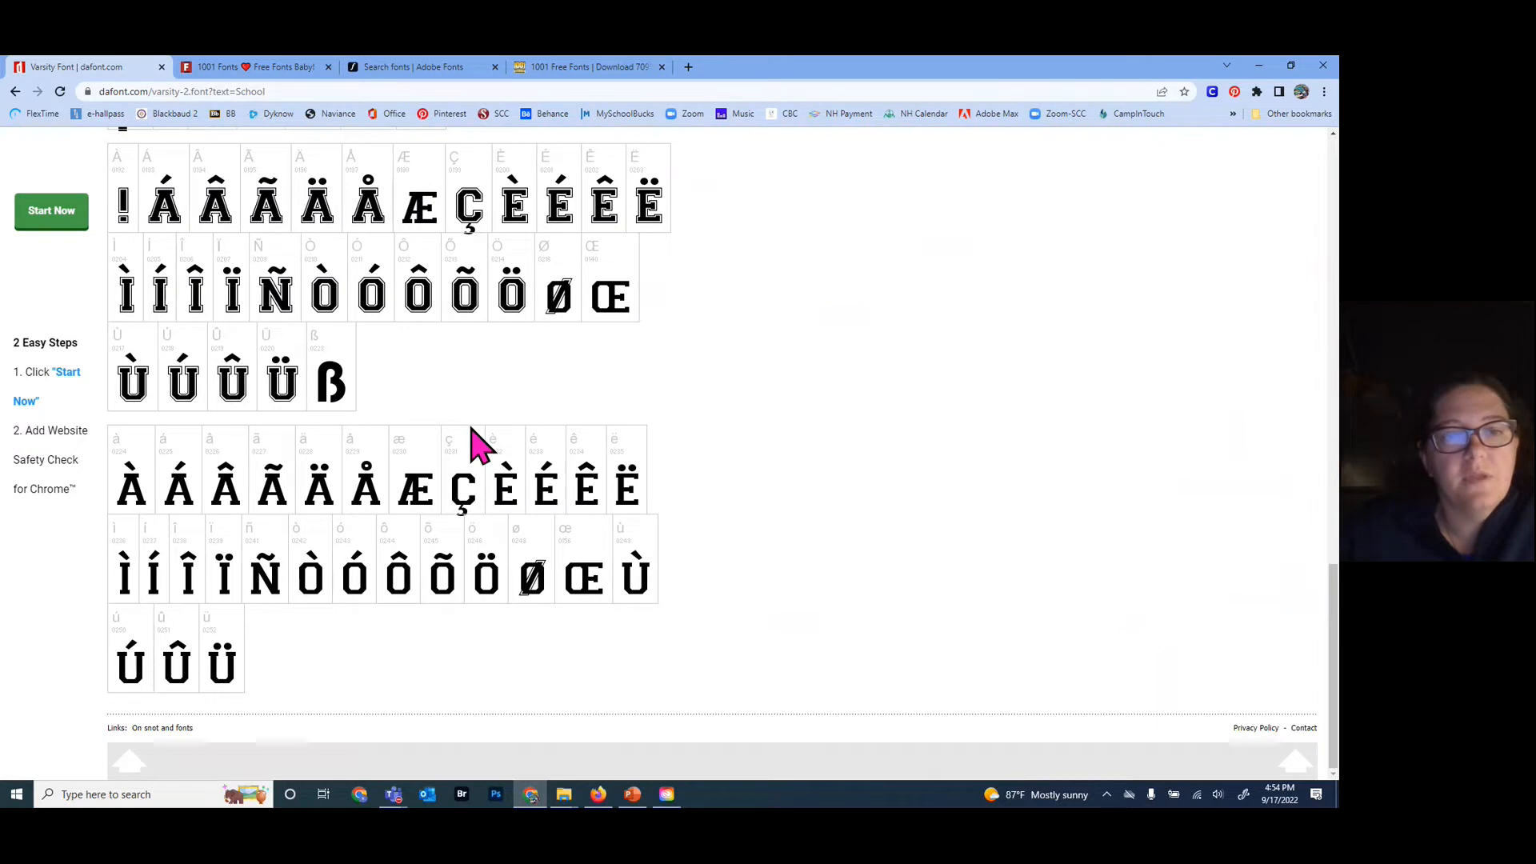
scroll(472, 445, up, 6)
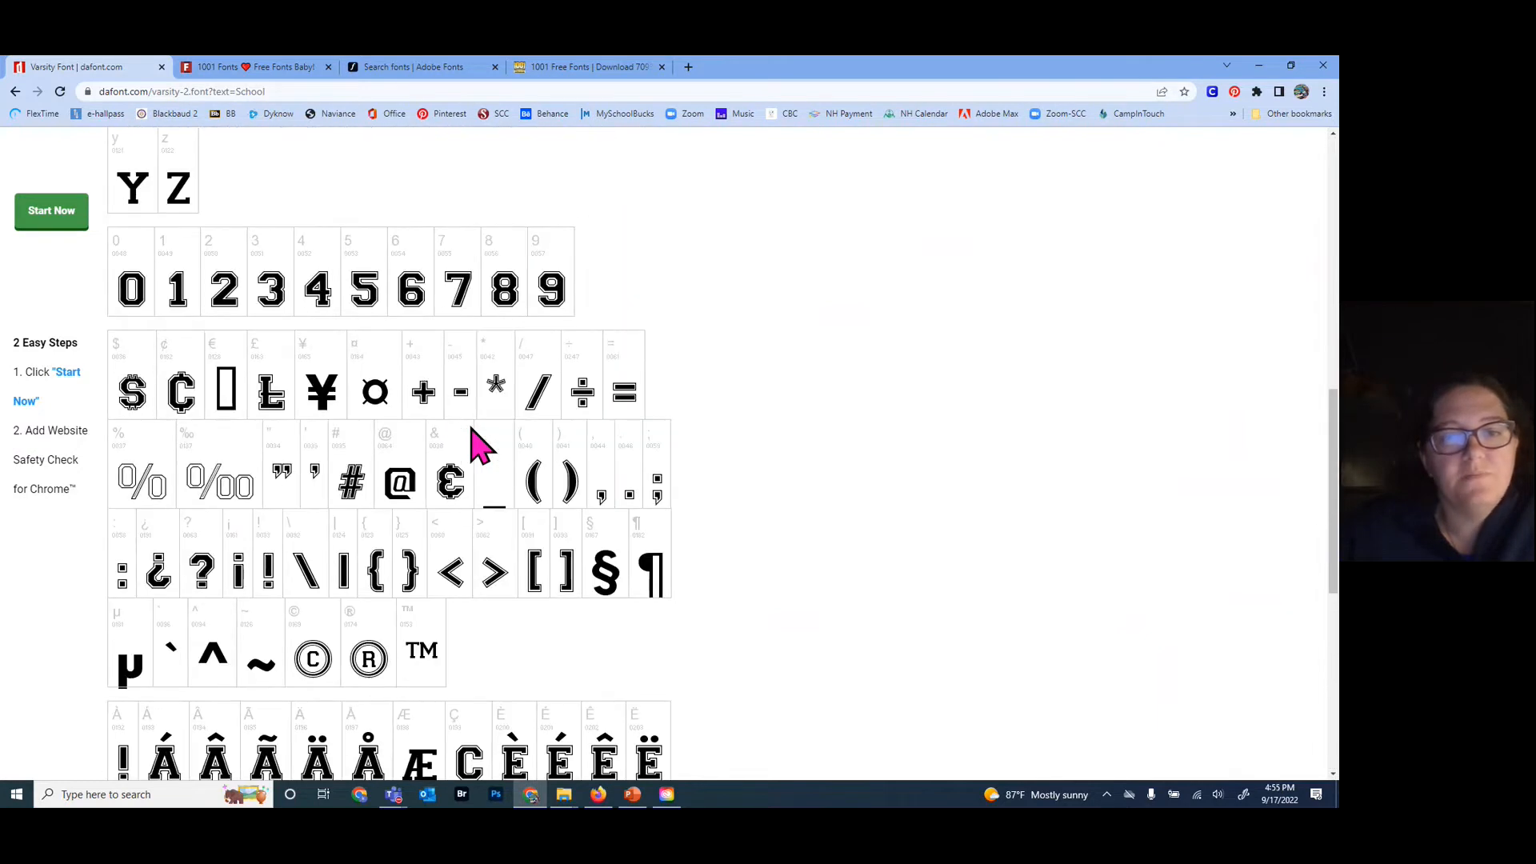
scroll(478, 446, up, 10)
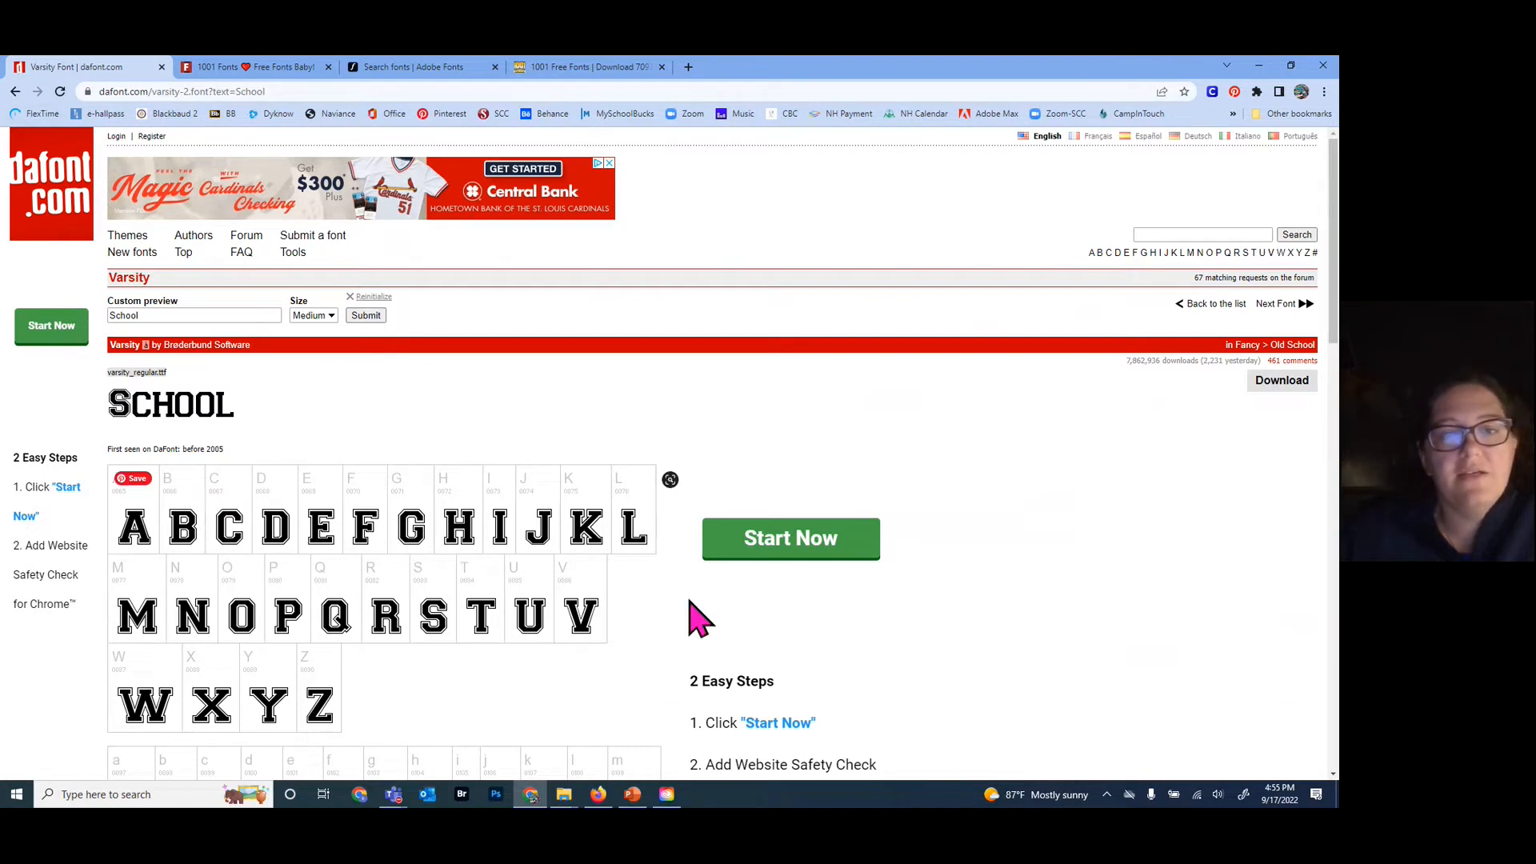
- Download the Varsity font and show the varsity_2.zip file in its folder
click(1282, 382)
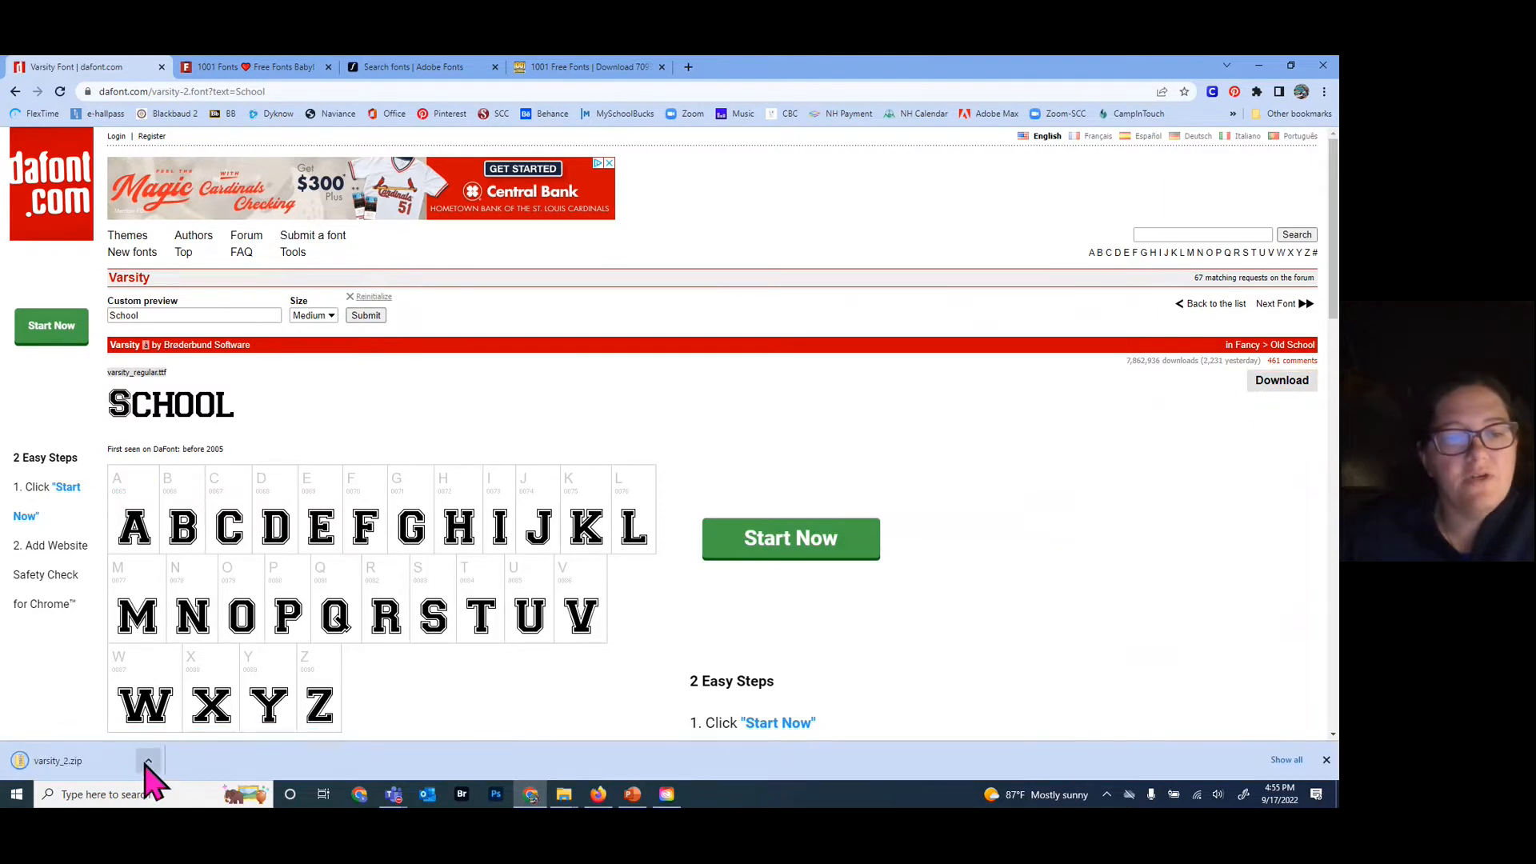
click(147, 762)
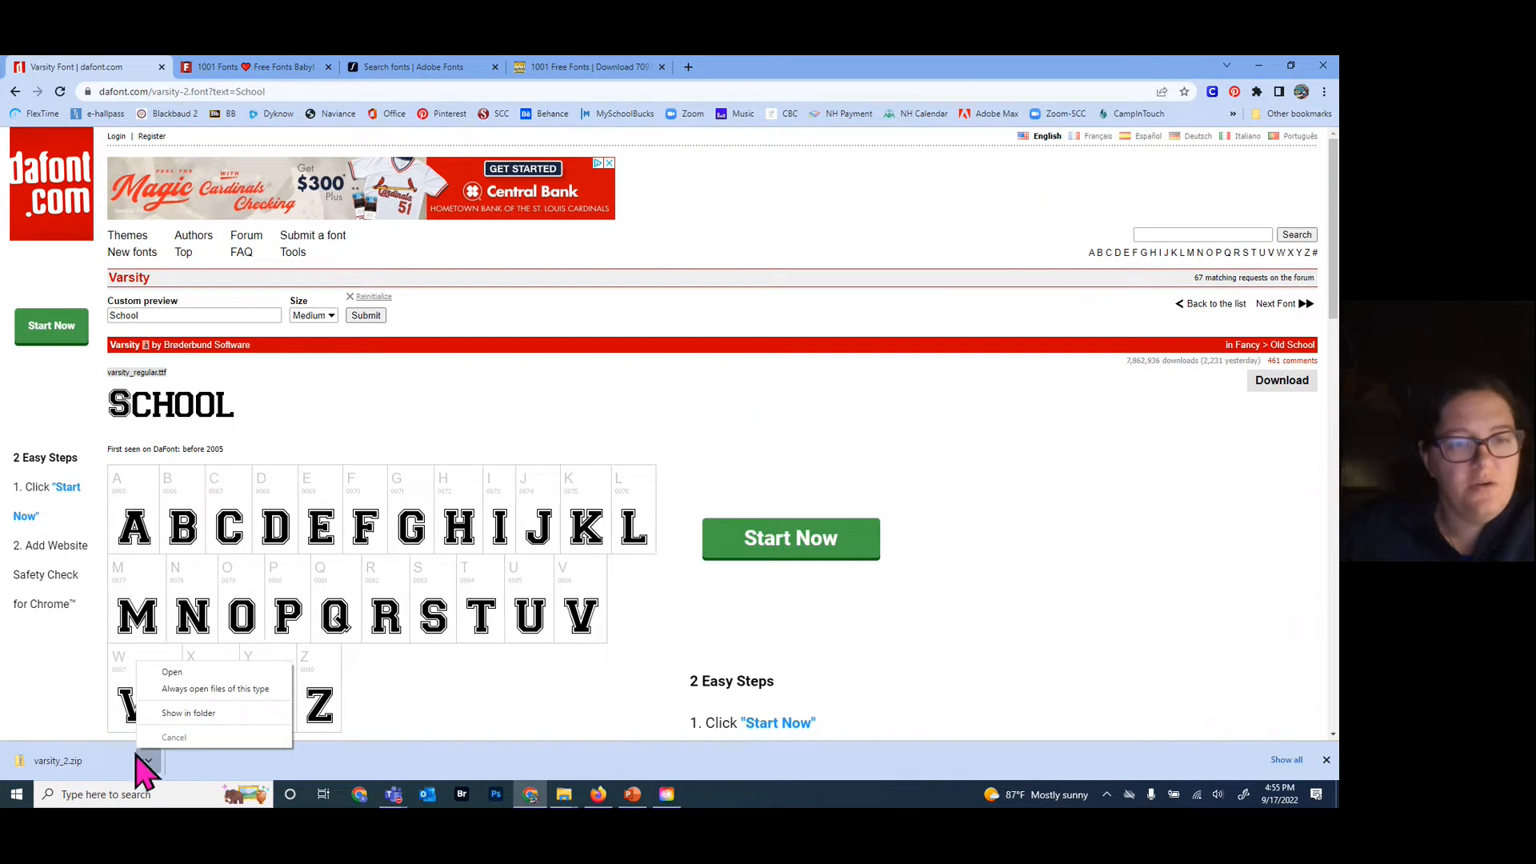
click(193, 712)
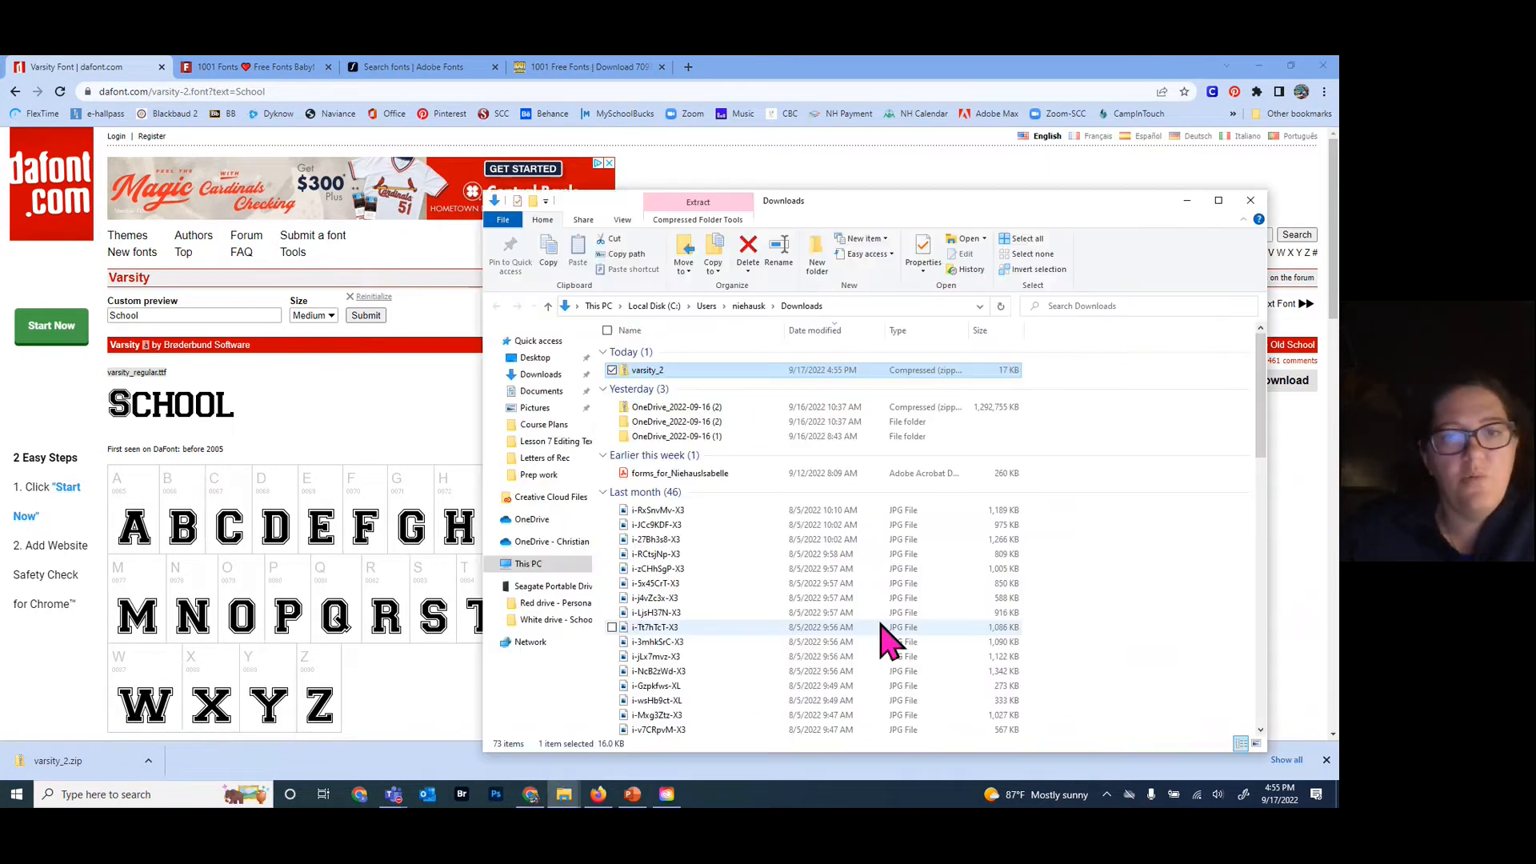
- Extract all files from the varsity_2 archive into a varsity_2 folder in Downloads
click(652, 371)
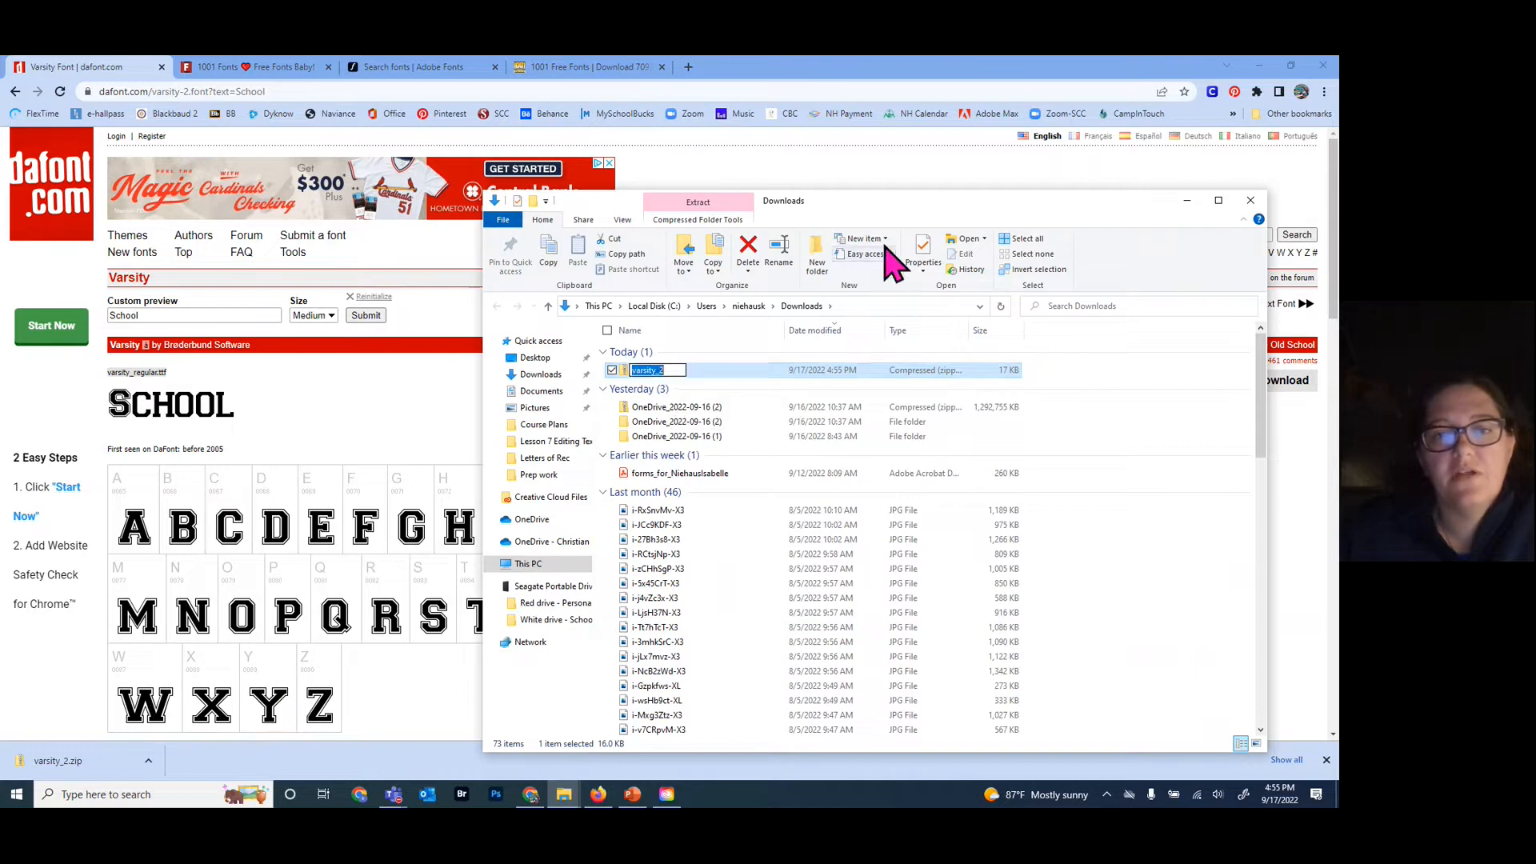
click(736, 221)
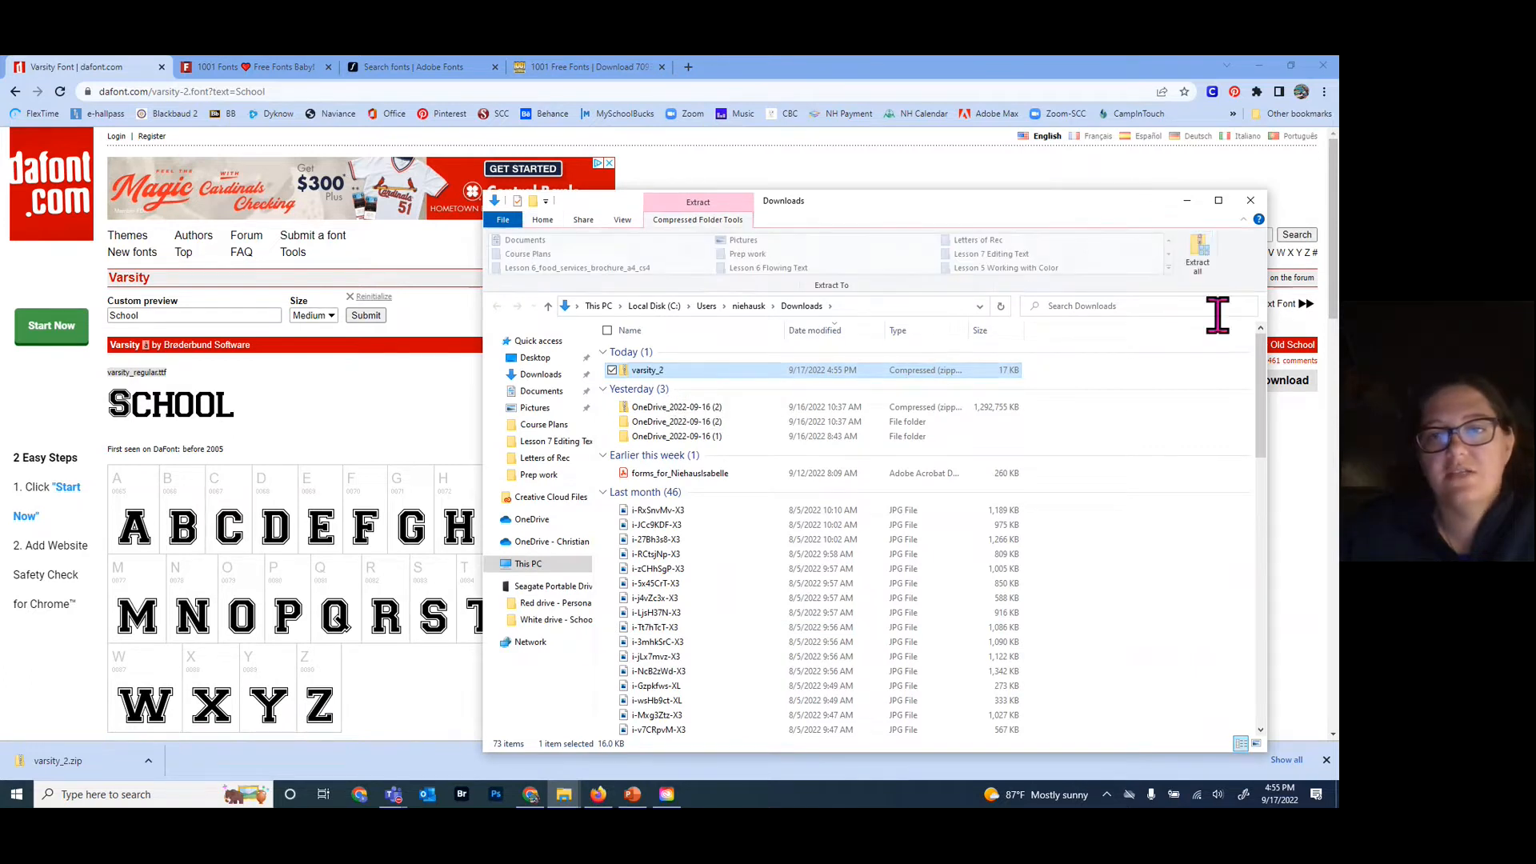
click(1200, 254)
click(799, 563)
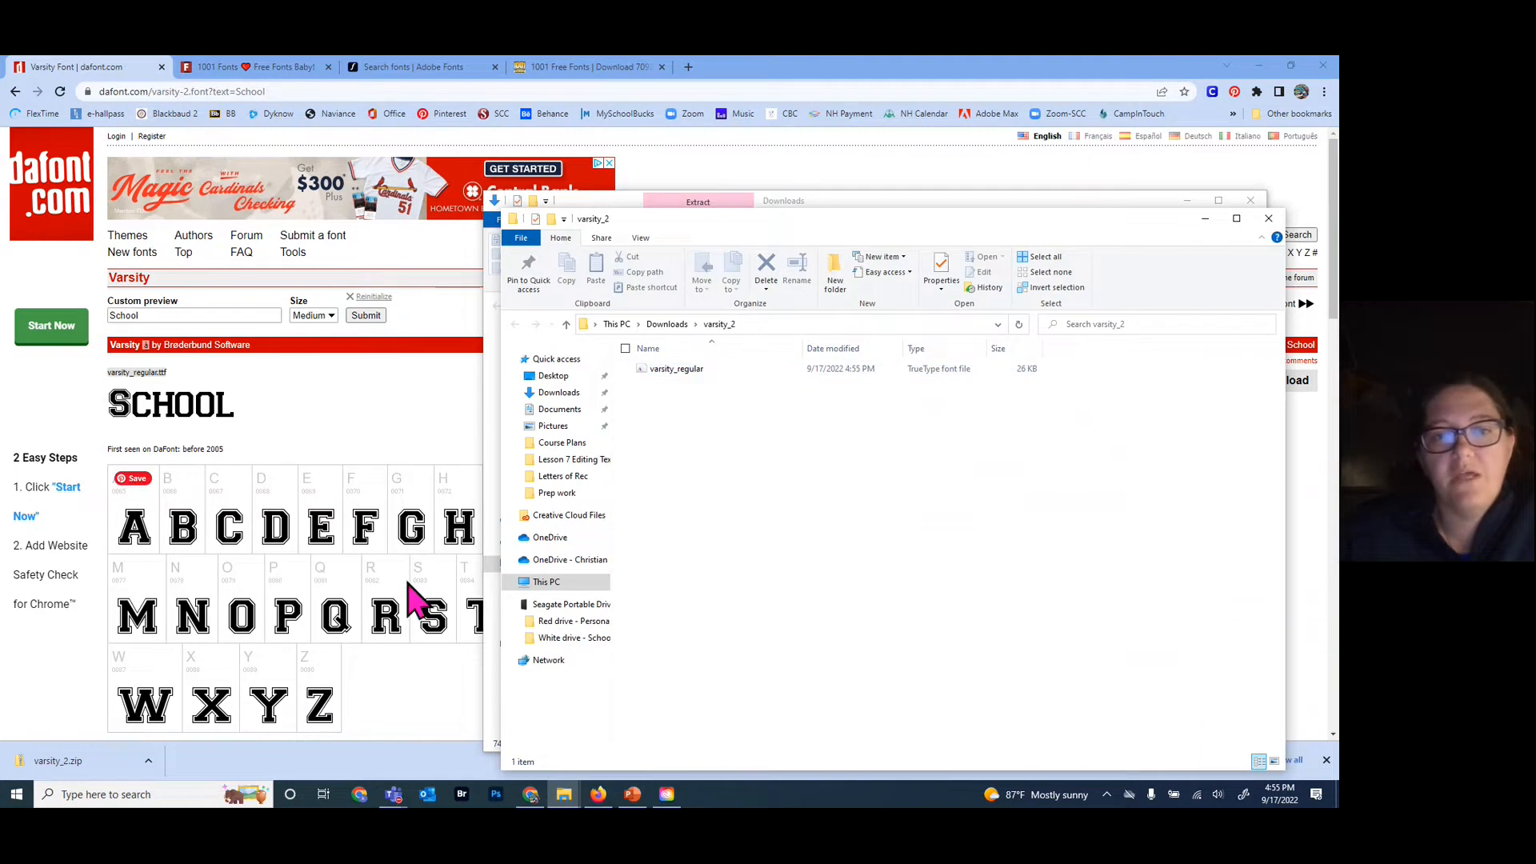
- Install the varsity_regular font from the extracted folder, and close the font preview and that folder
double_click(699, 376)
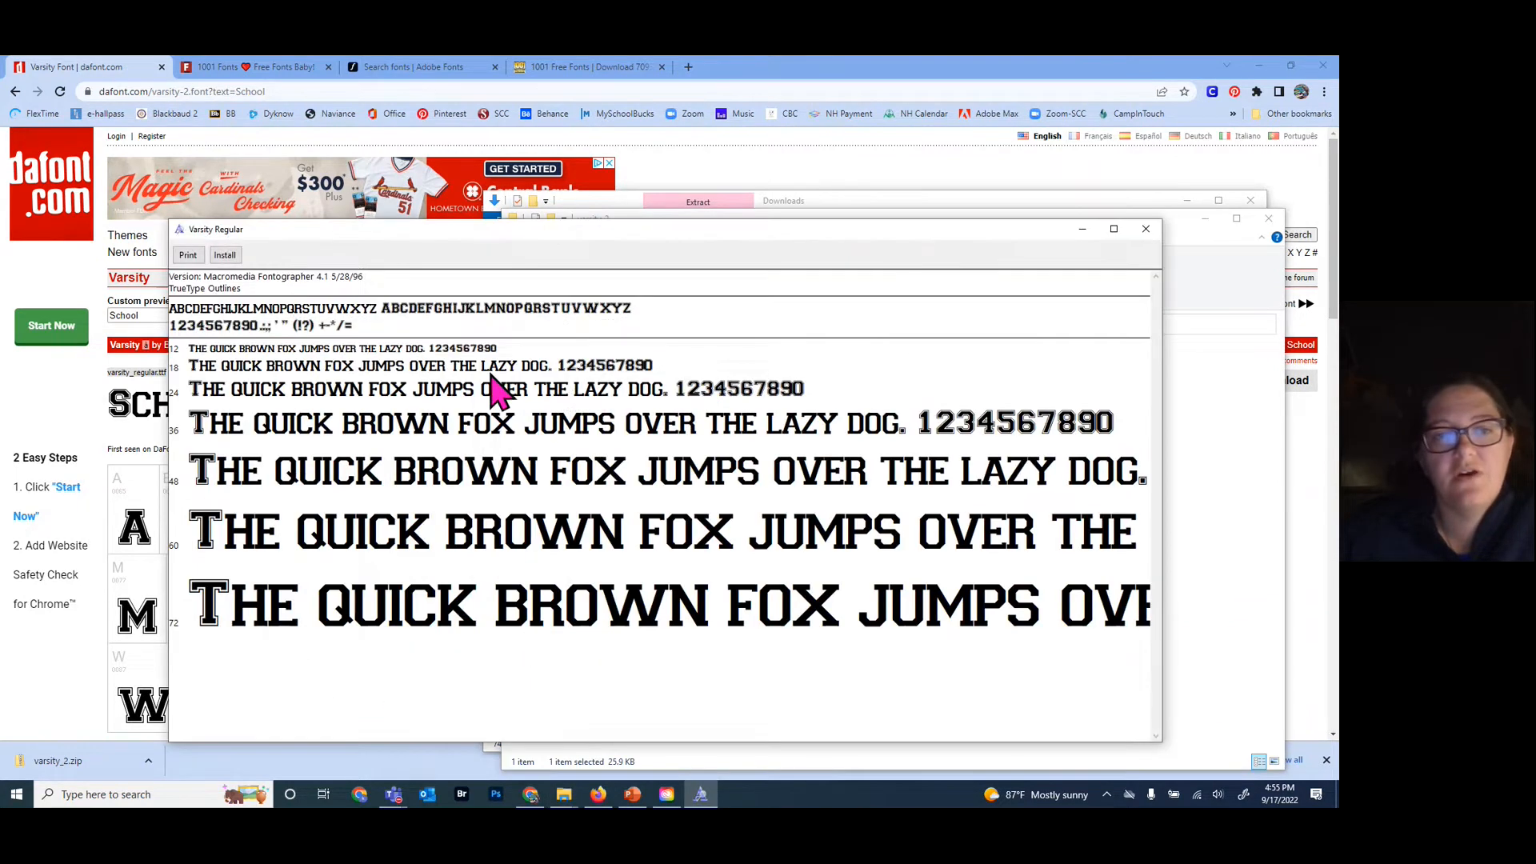
click(227, 256)
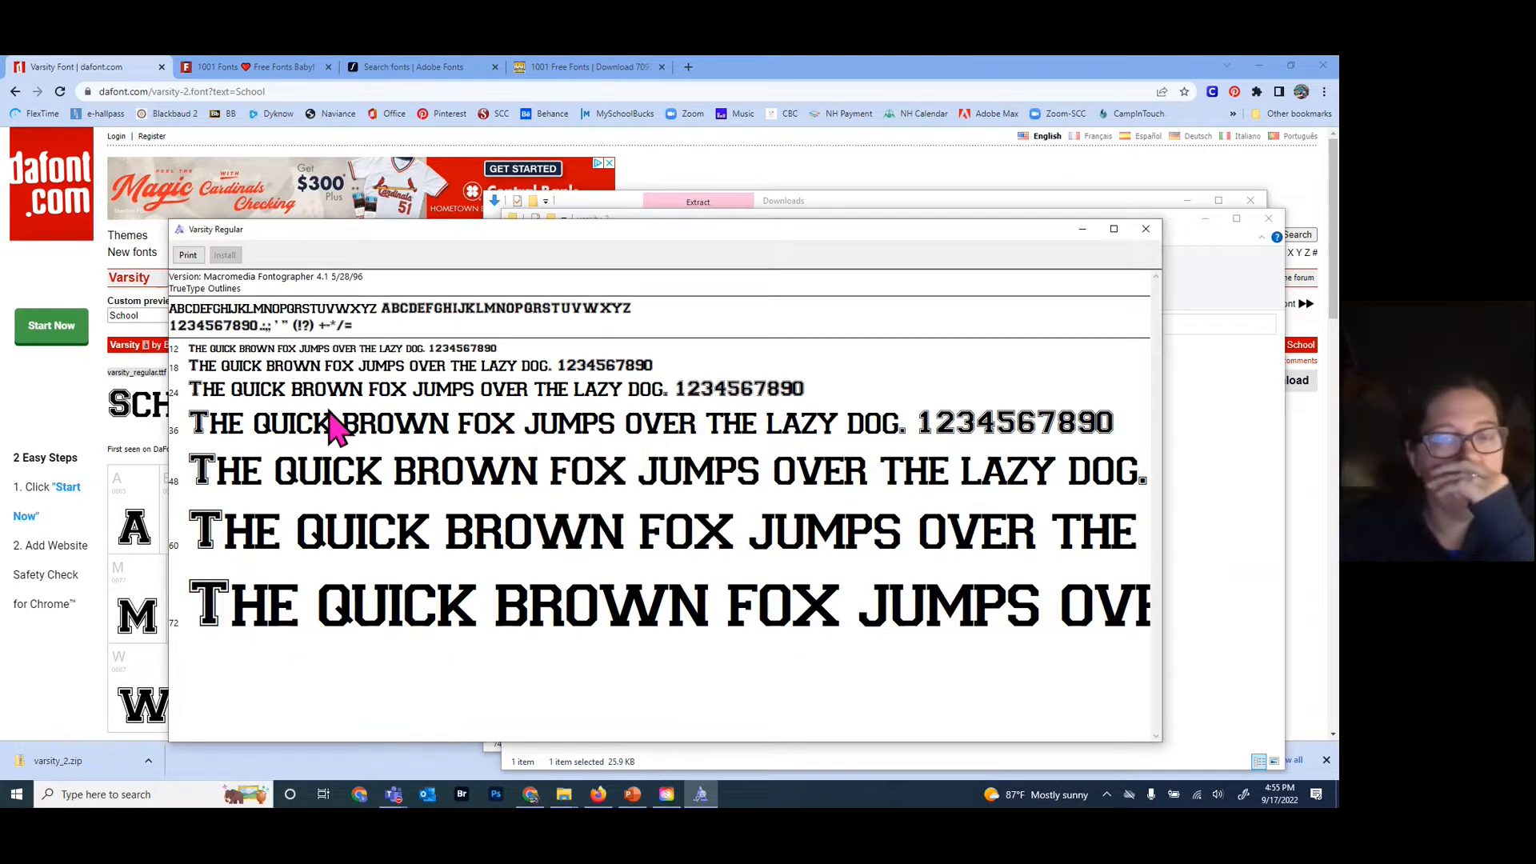
click(1146, 231)
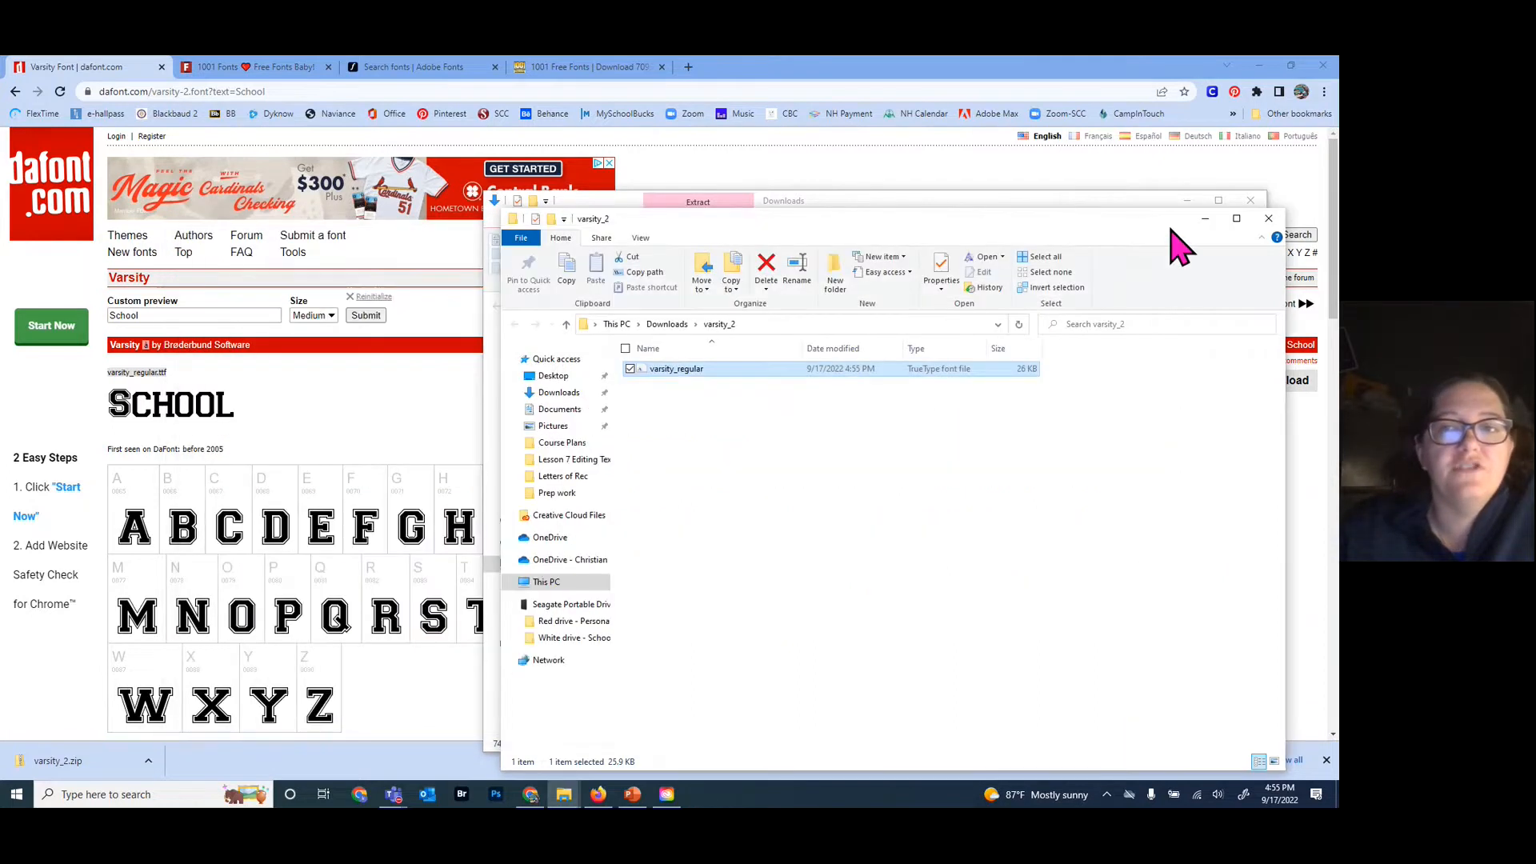
click(1269, 220)
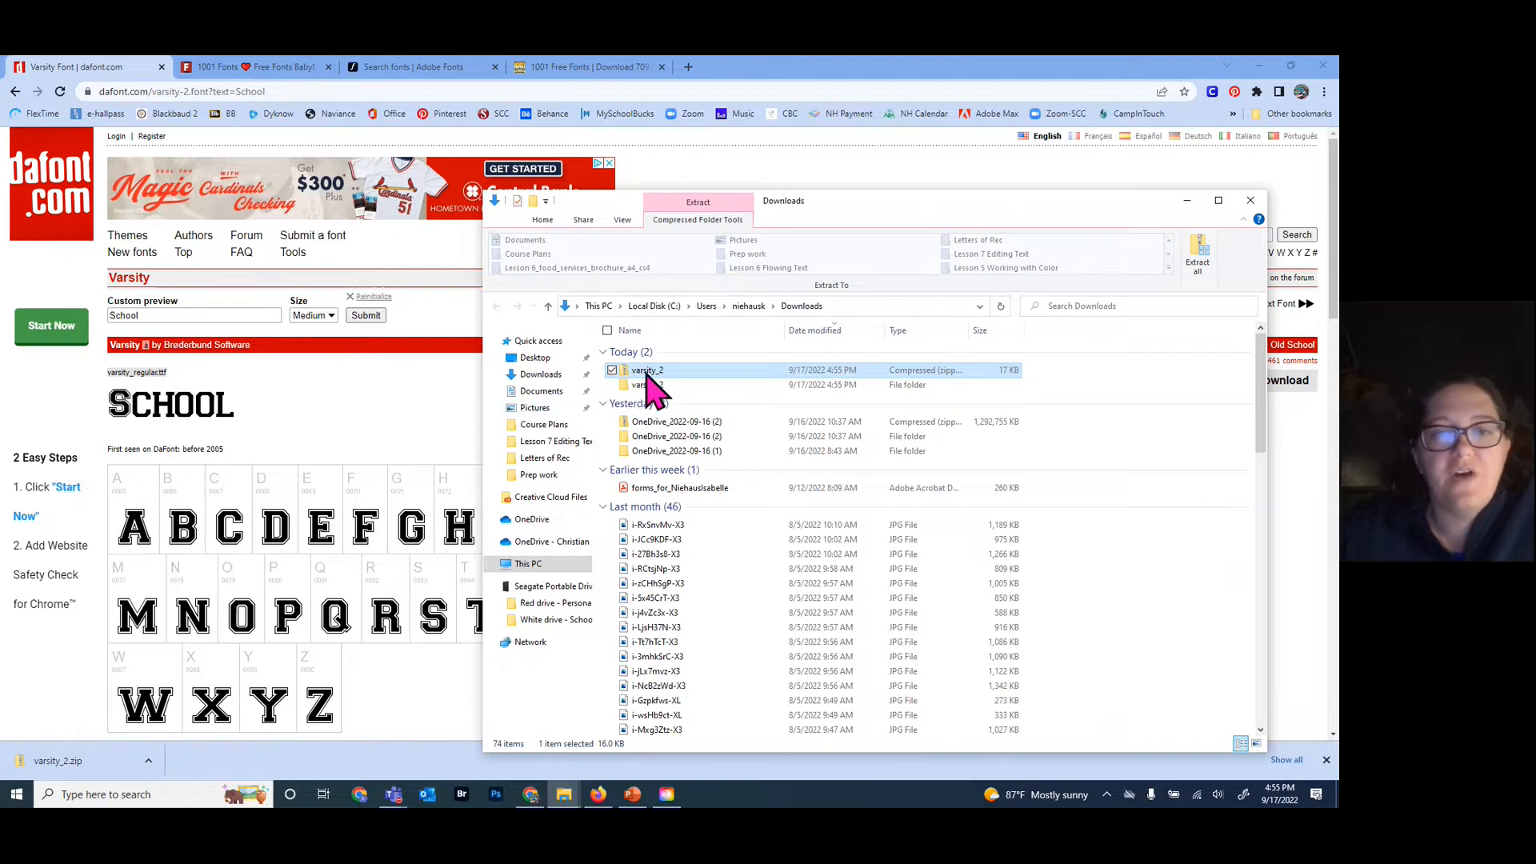
- Review the font files kept in the Fonts folder under Documents and close the file window
click(536, 392)
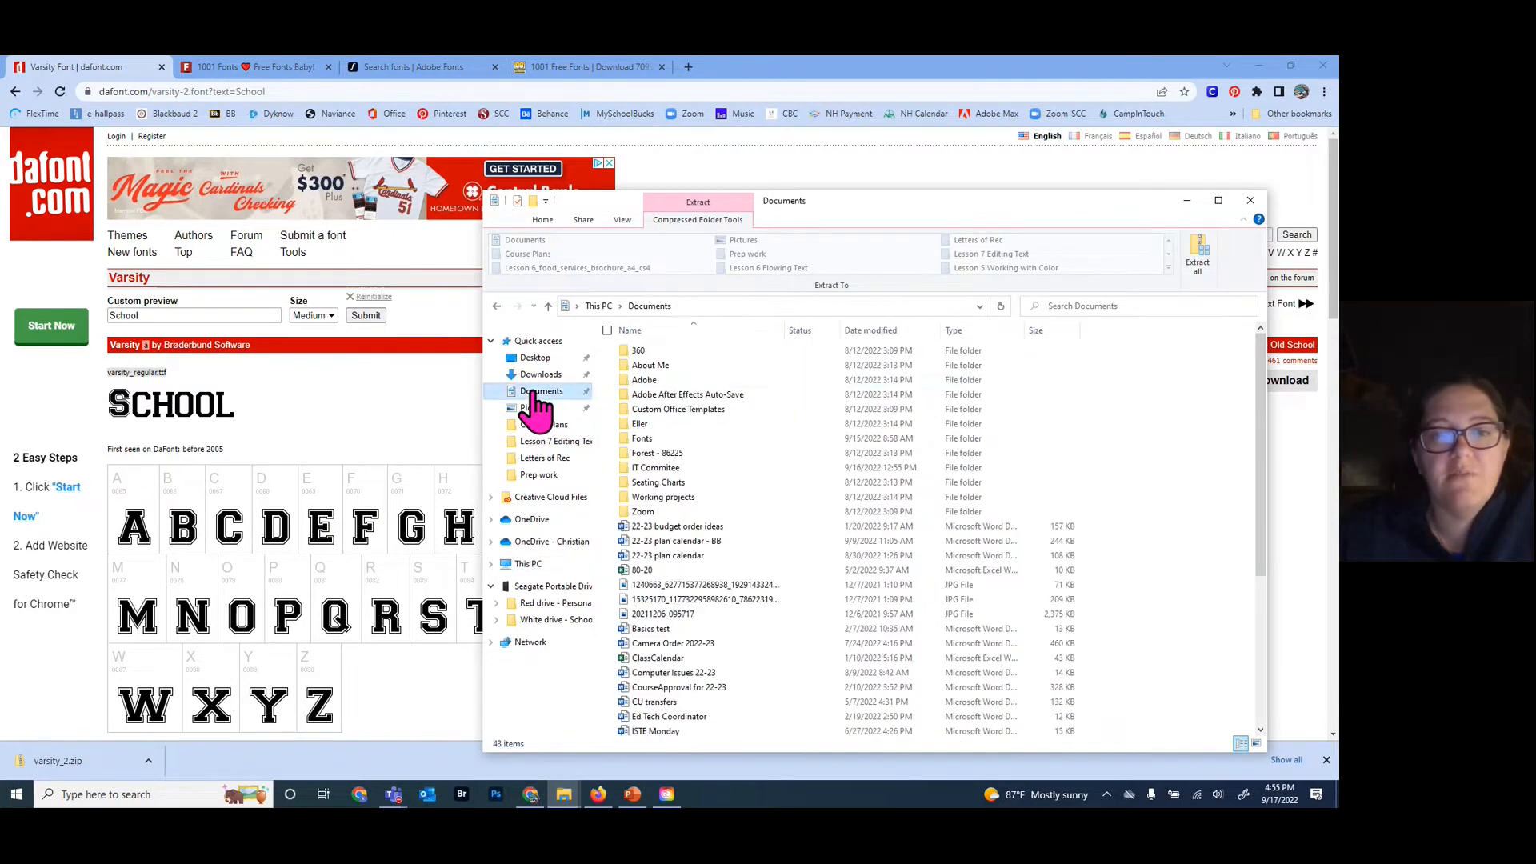
double_click(664, 440)
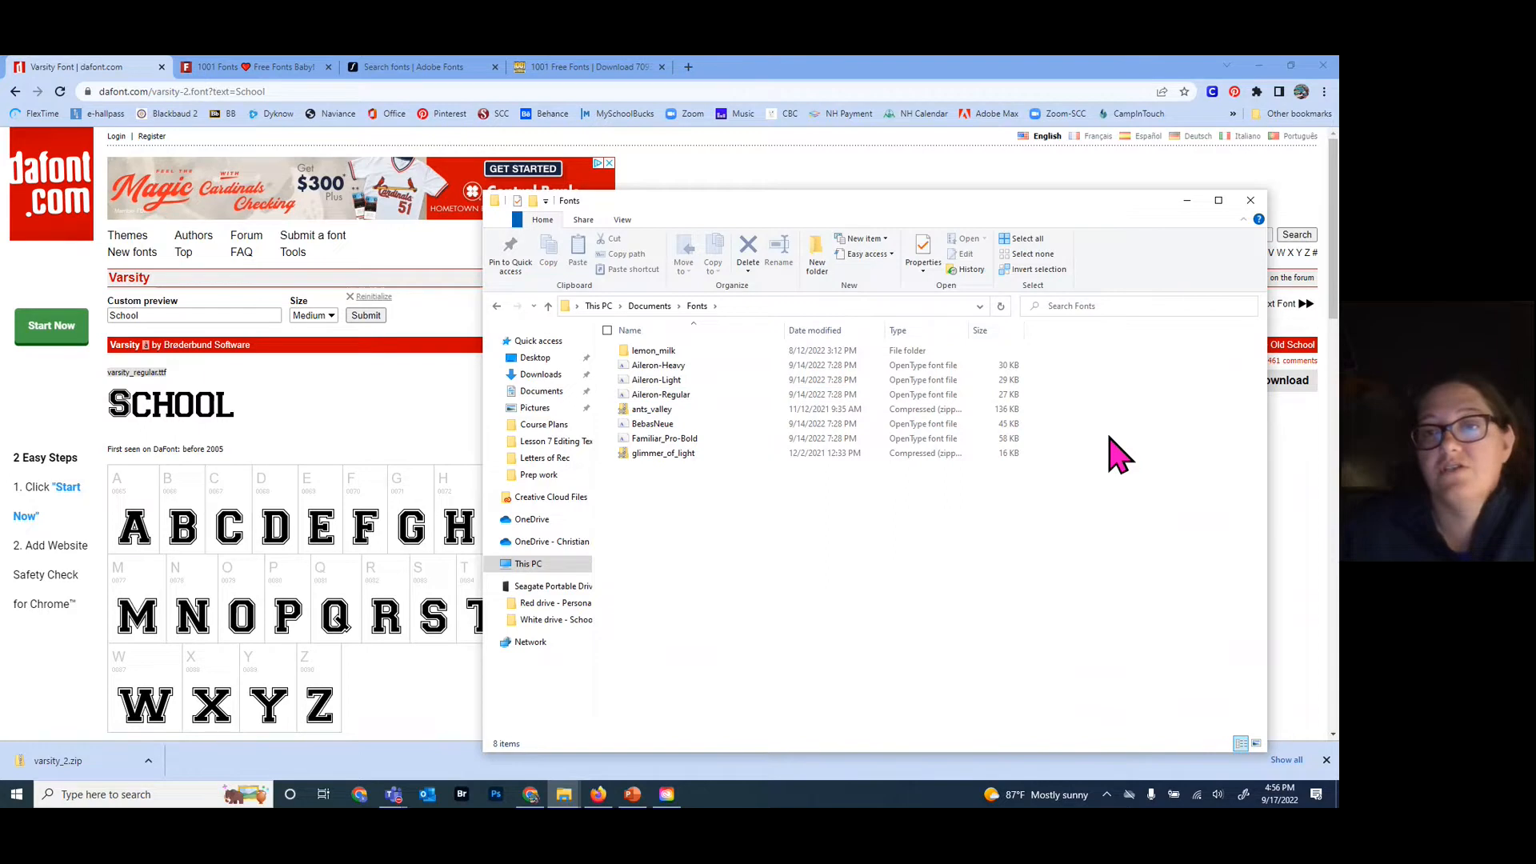
click(1250, 201)
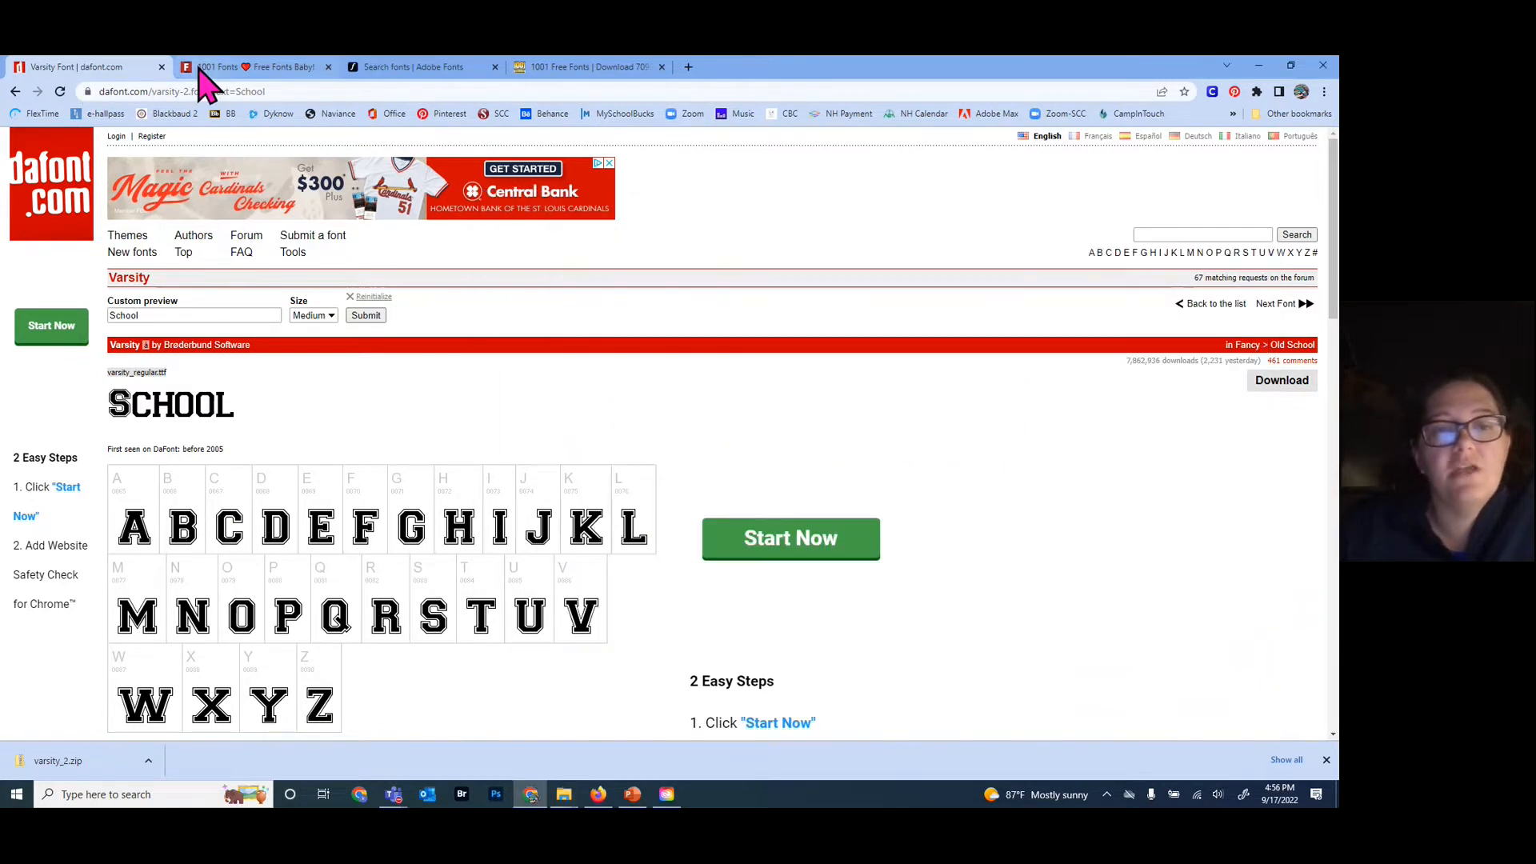
- Switch to Creative Cloud Desktop, open Manage fonts from the apps overview and look through the active fonts
click(668, 795)
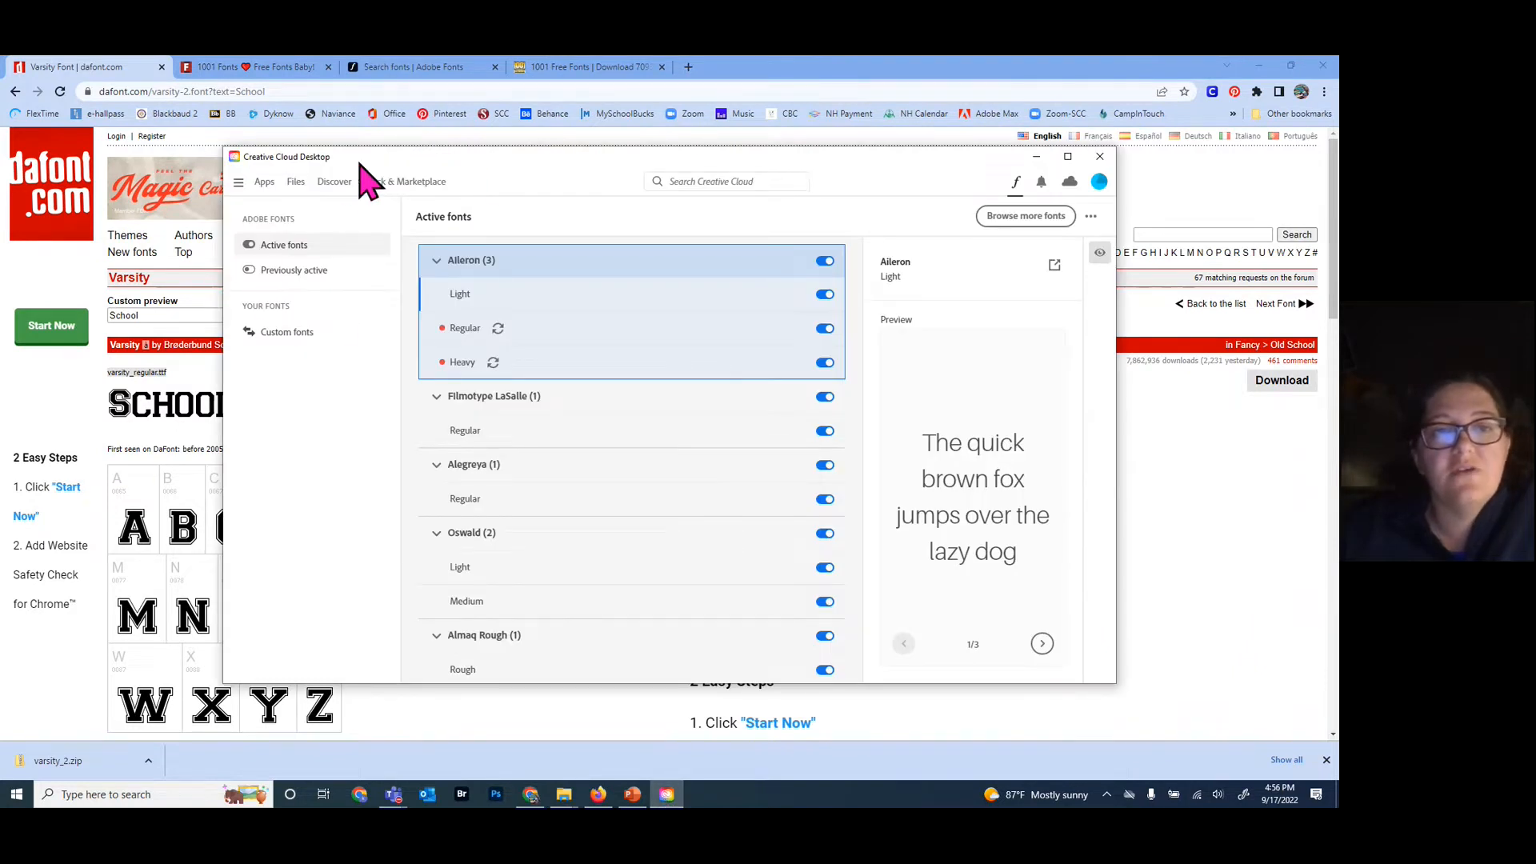
click(265, 183)
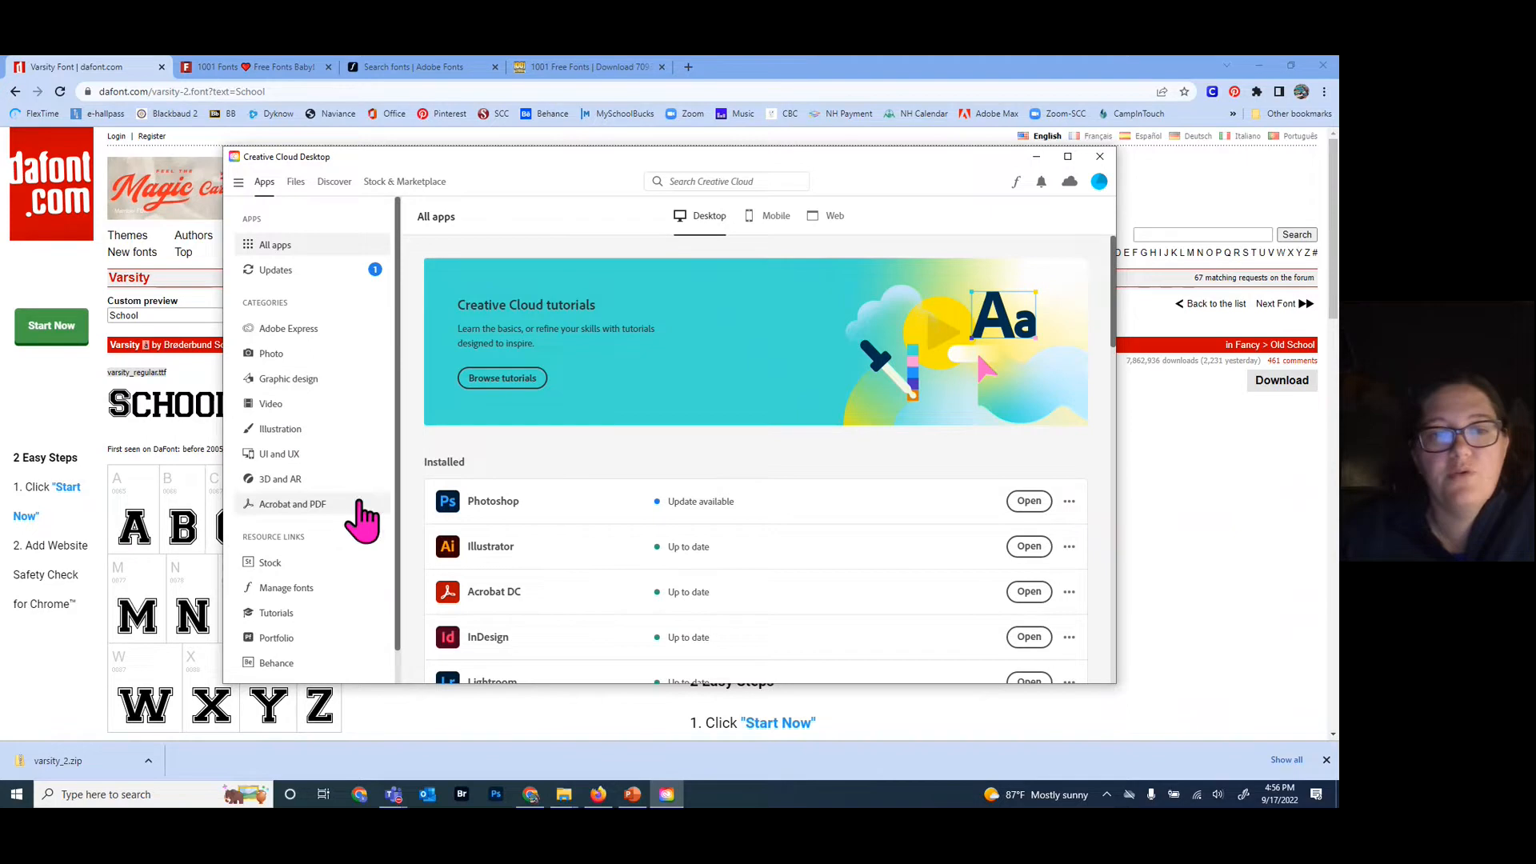
click(294, 592)
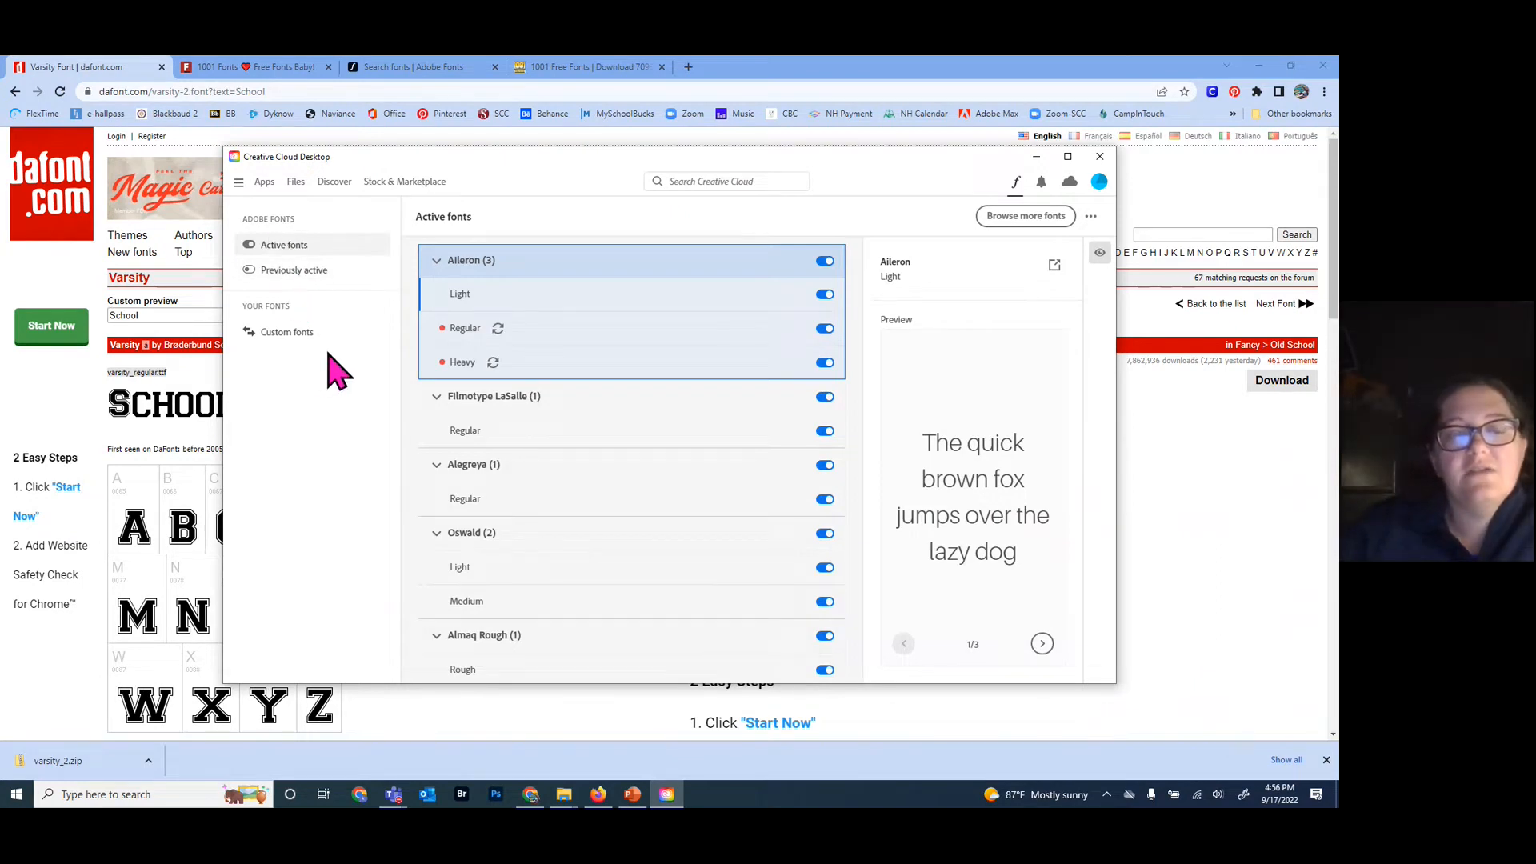
scroll(675, 541, down, 4)
scroll(675, 541, down, 10)
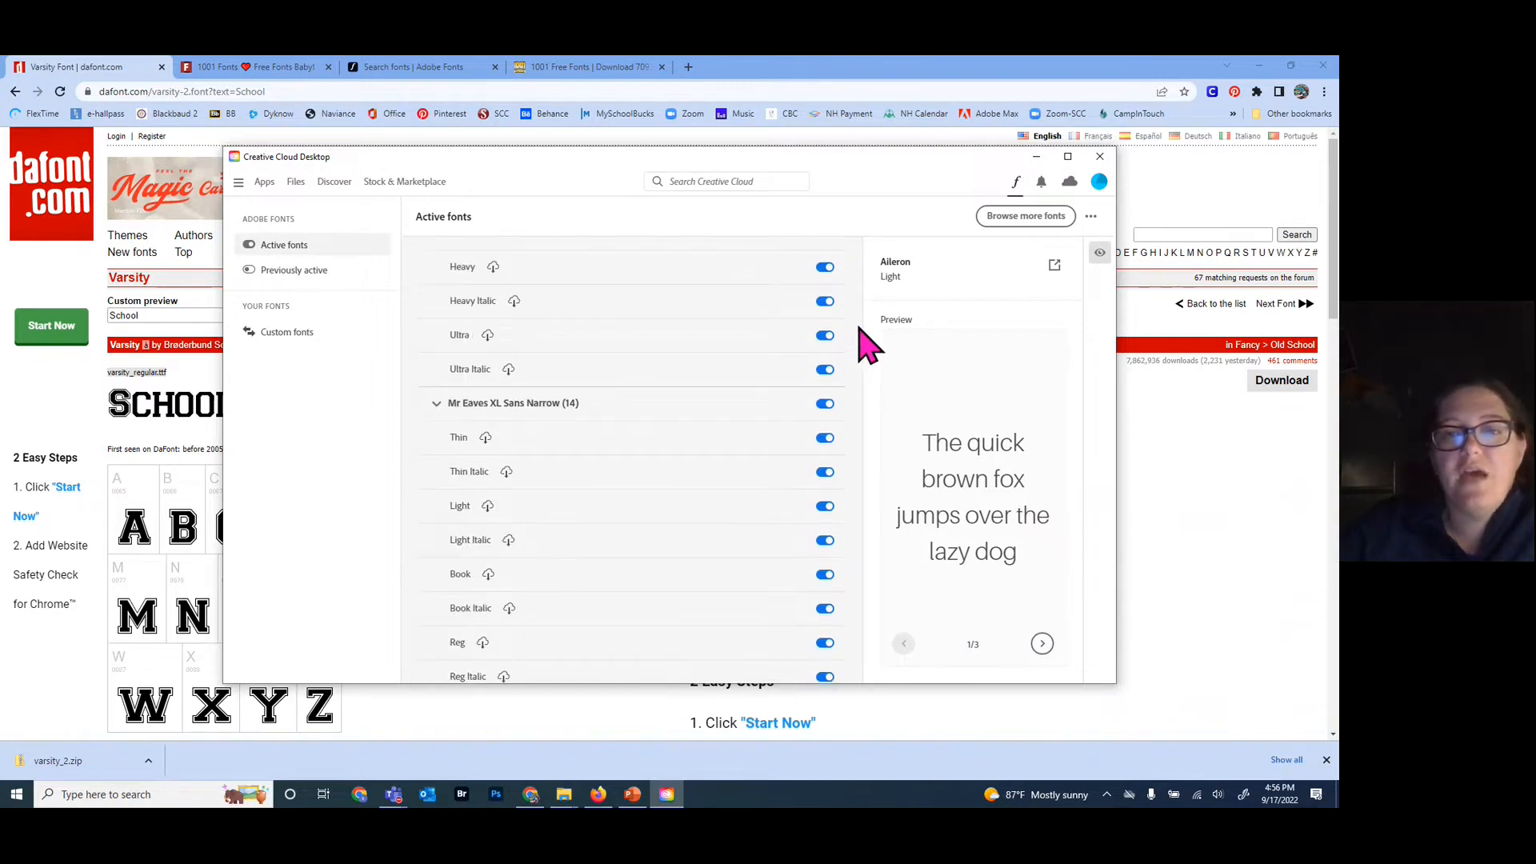
scroll(856, 399, down, 10)
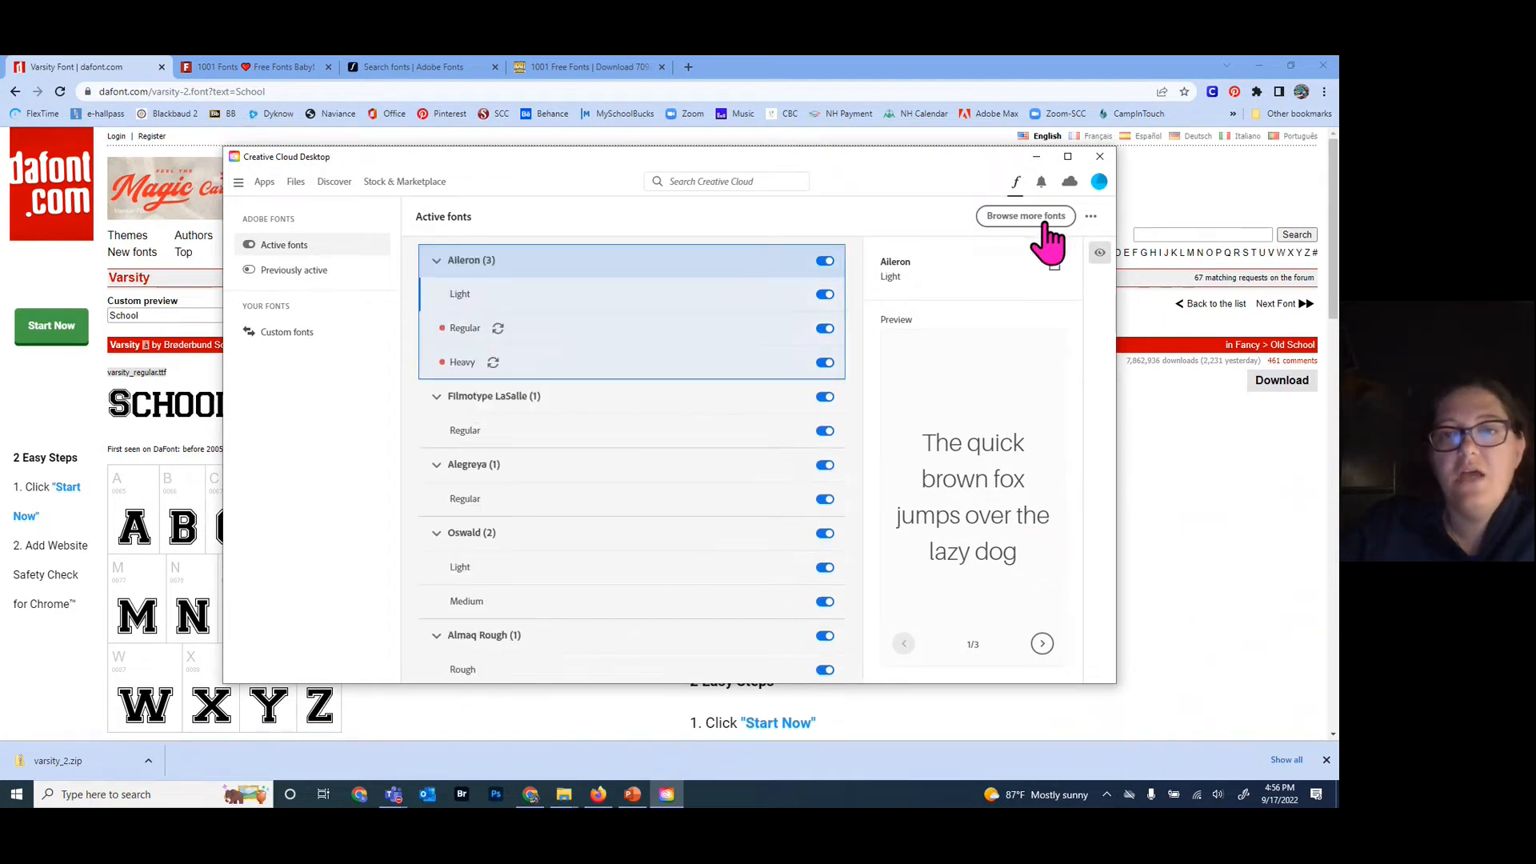
- Switch to the Adobe Fonts page in the browser and close the 1001 Free Fonts page
click(412, 71)
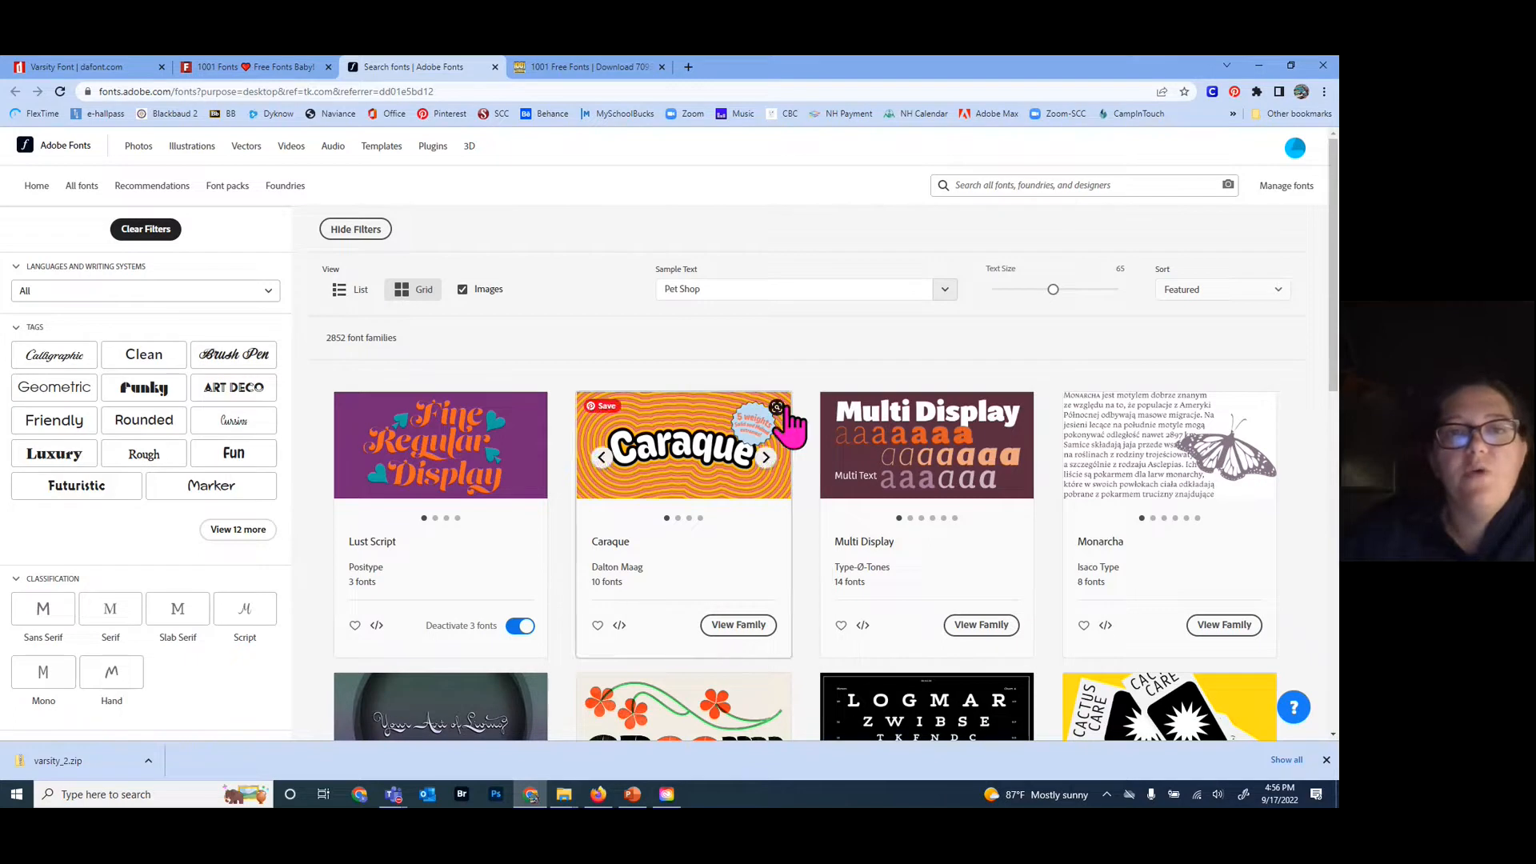
click(661, 67)
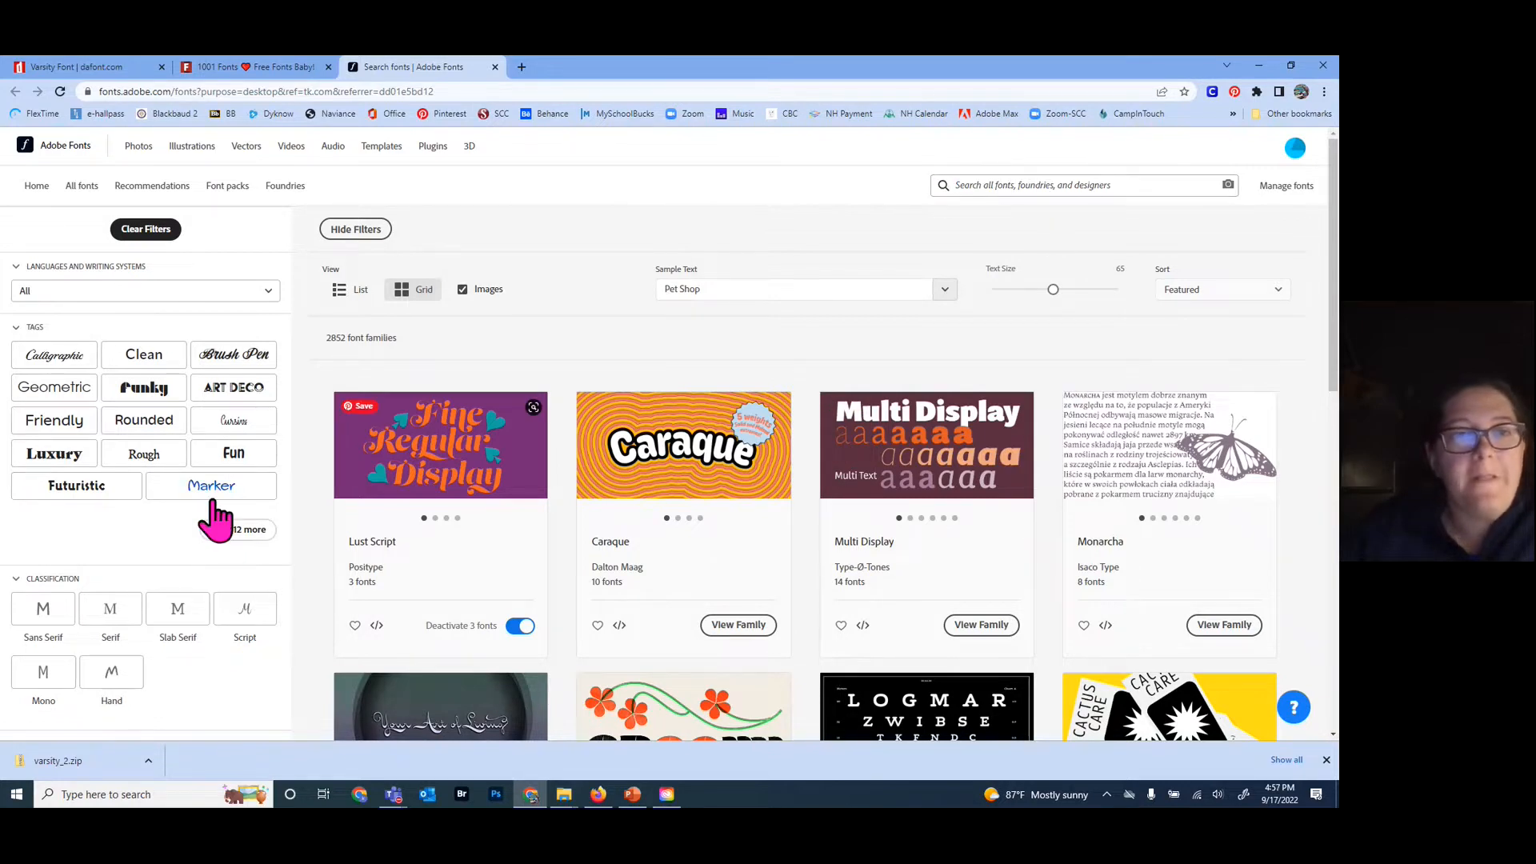
- Filter the font families by the Japanese language and look over its classification and property options
click(107, 289)
scroll(112, 644, down, 10)
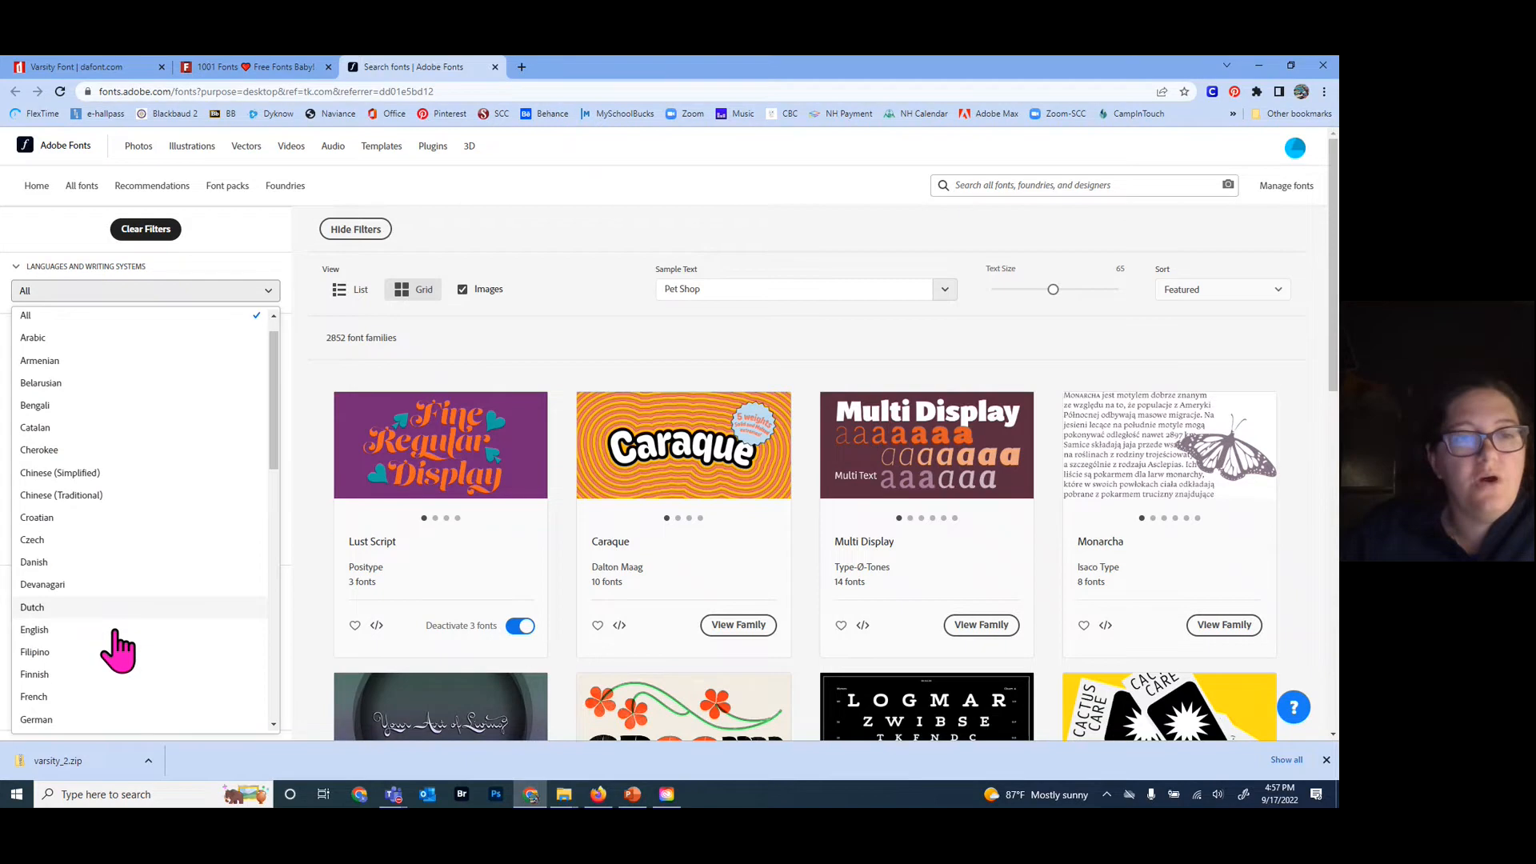
scroll(100, 416, up, 5)
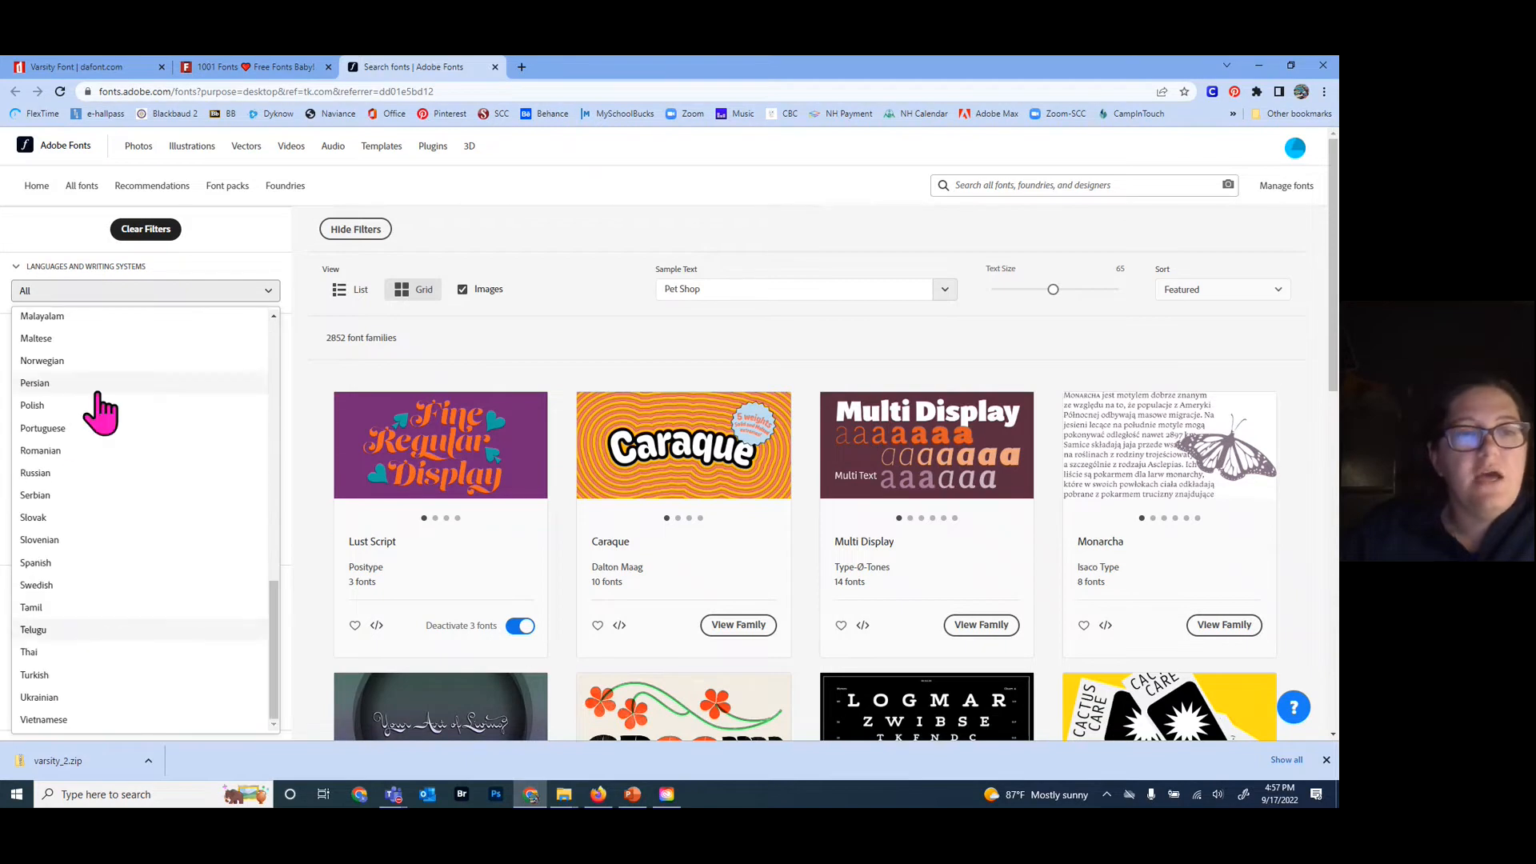
scroll(114, 509, up, 5)
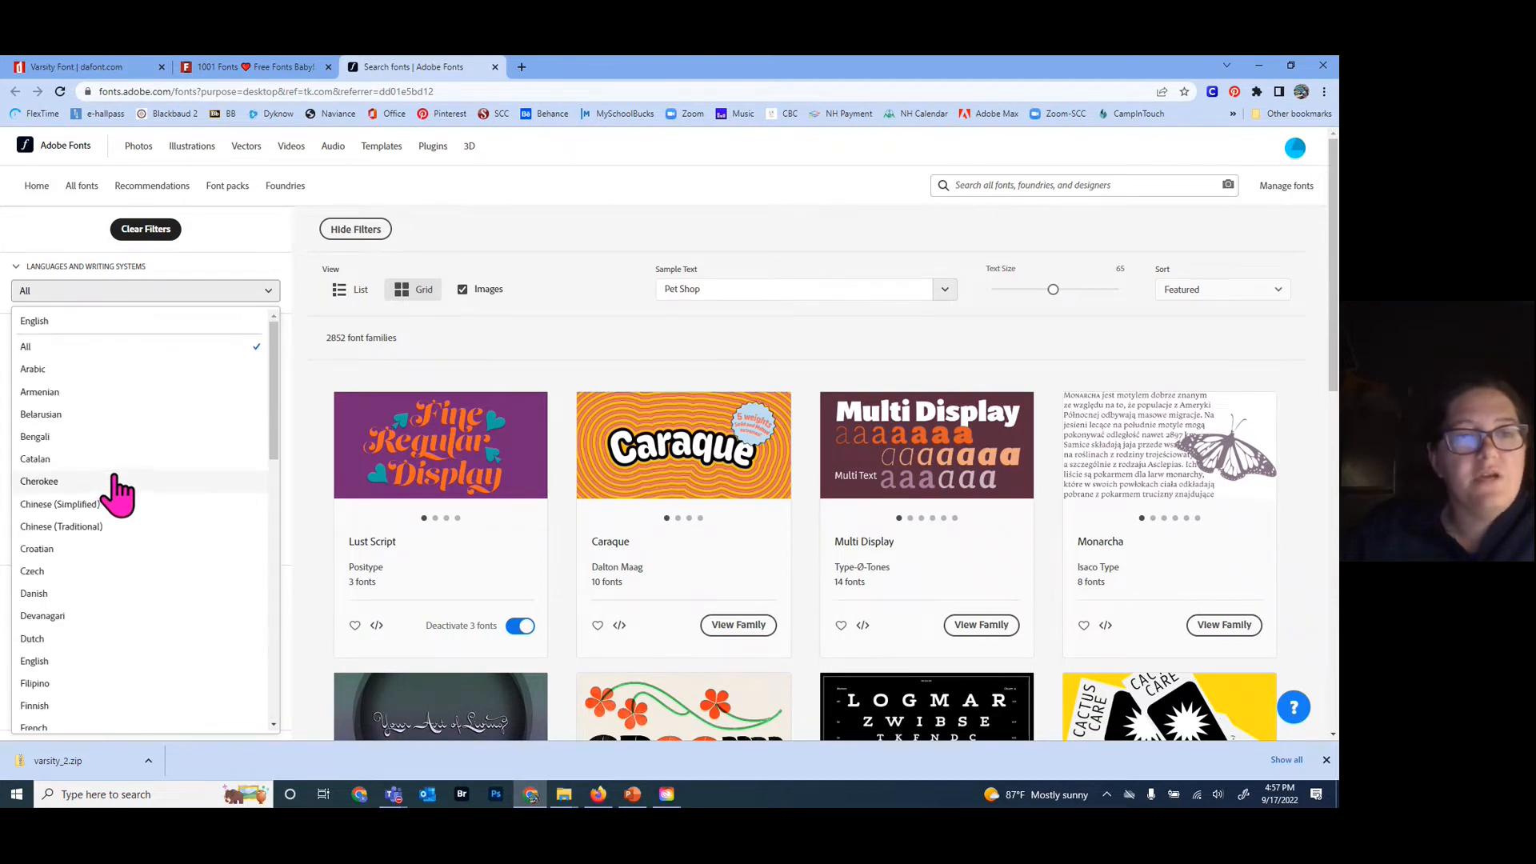
scroll(200, 408, down, 6)
scroll(60, 512, up, 3)
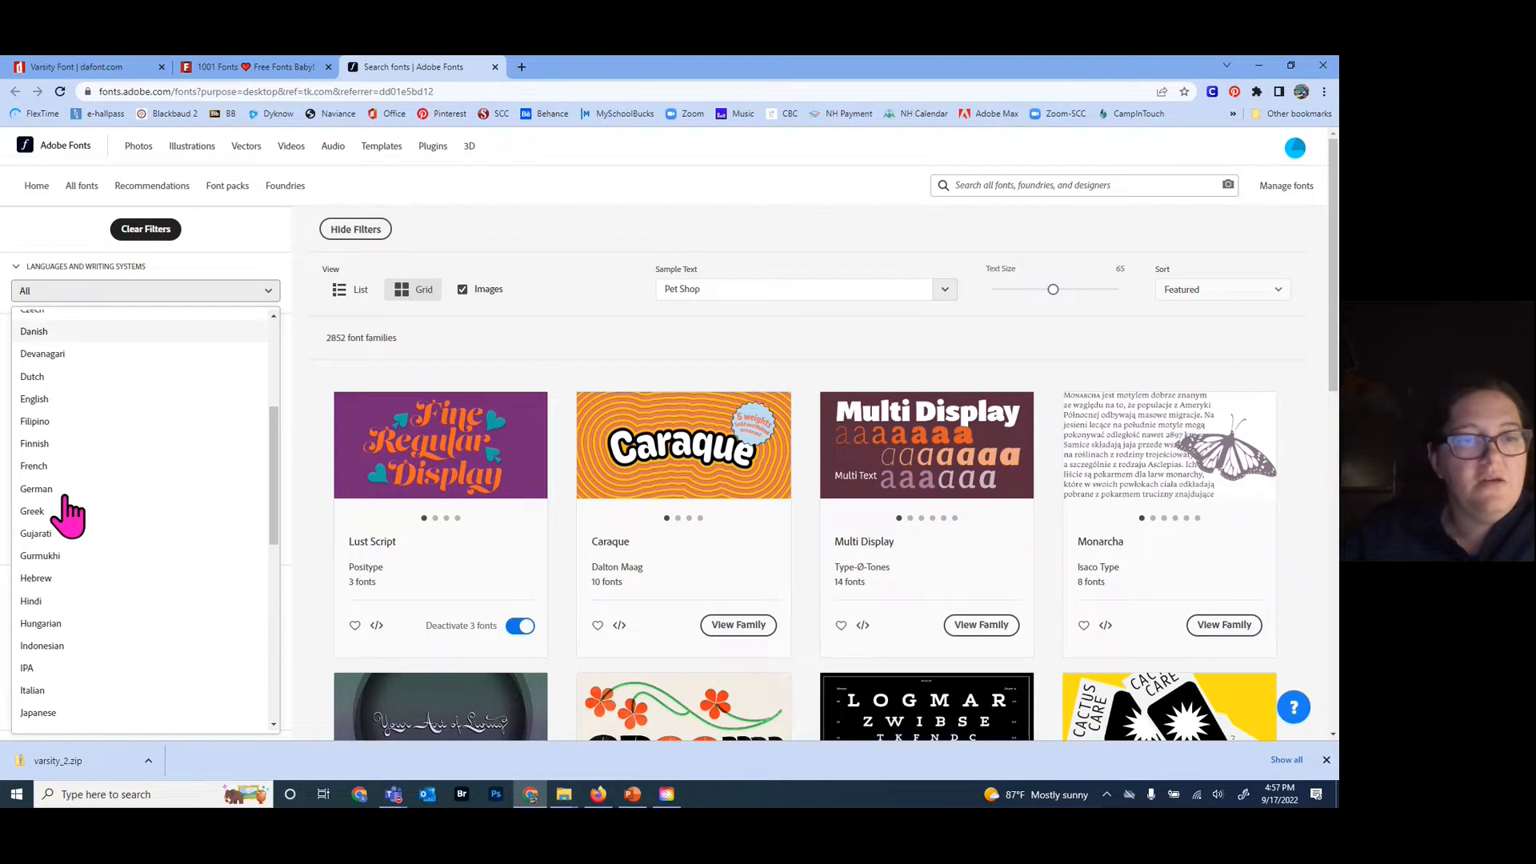
scroll(64, 528, down, 2)
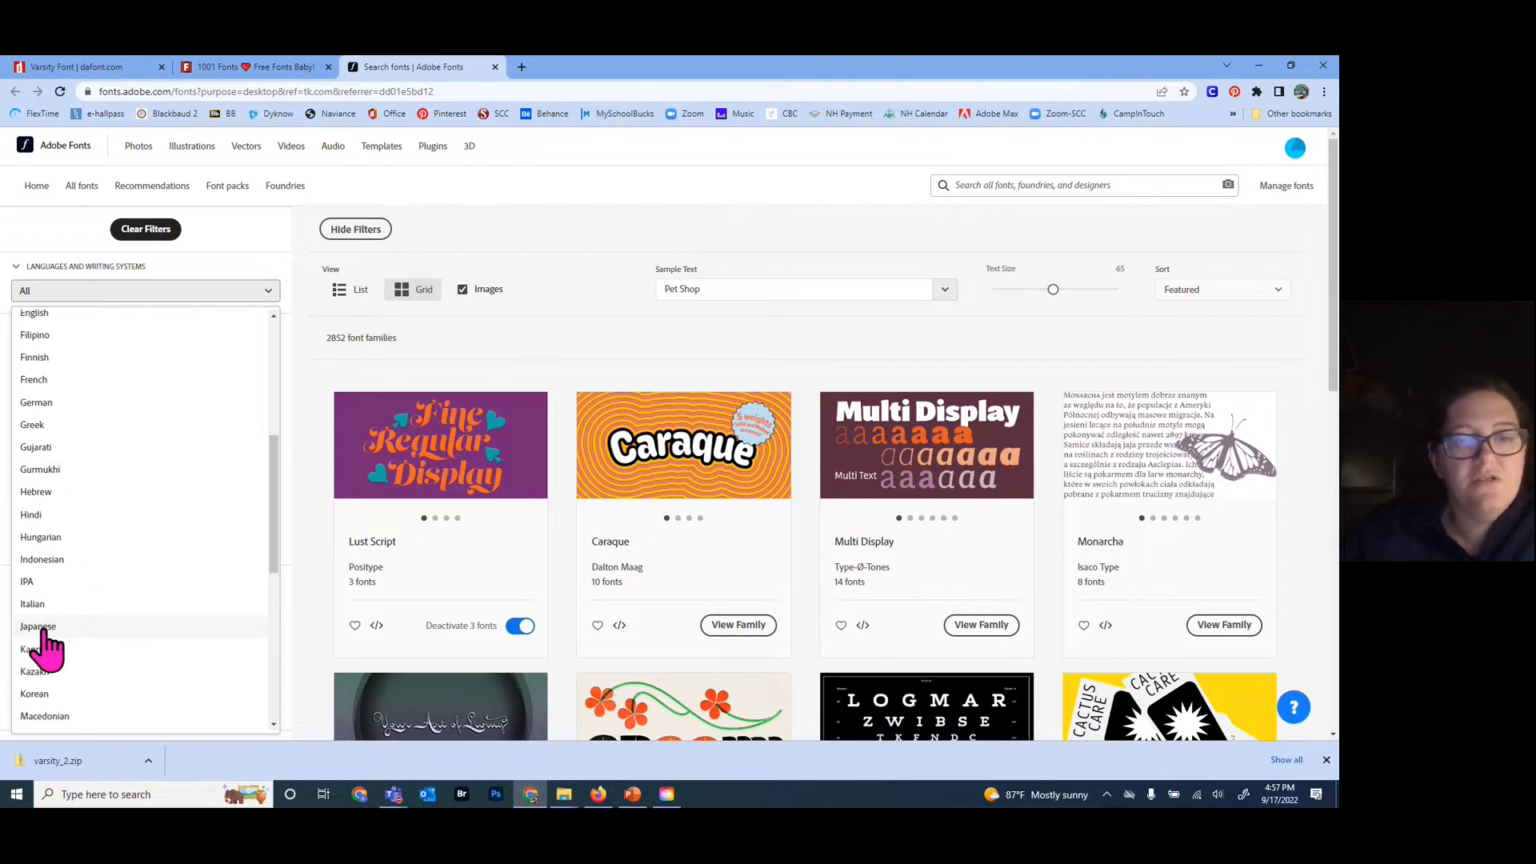
click(44, 629)
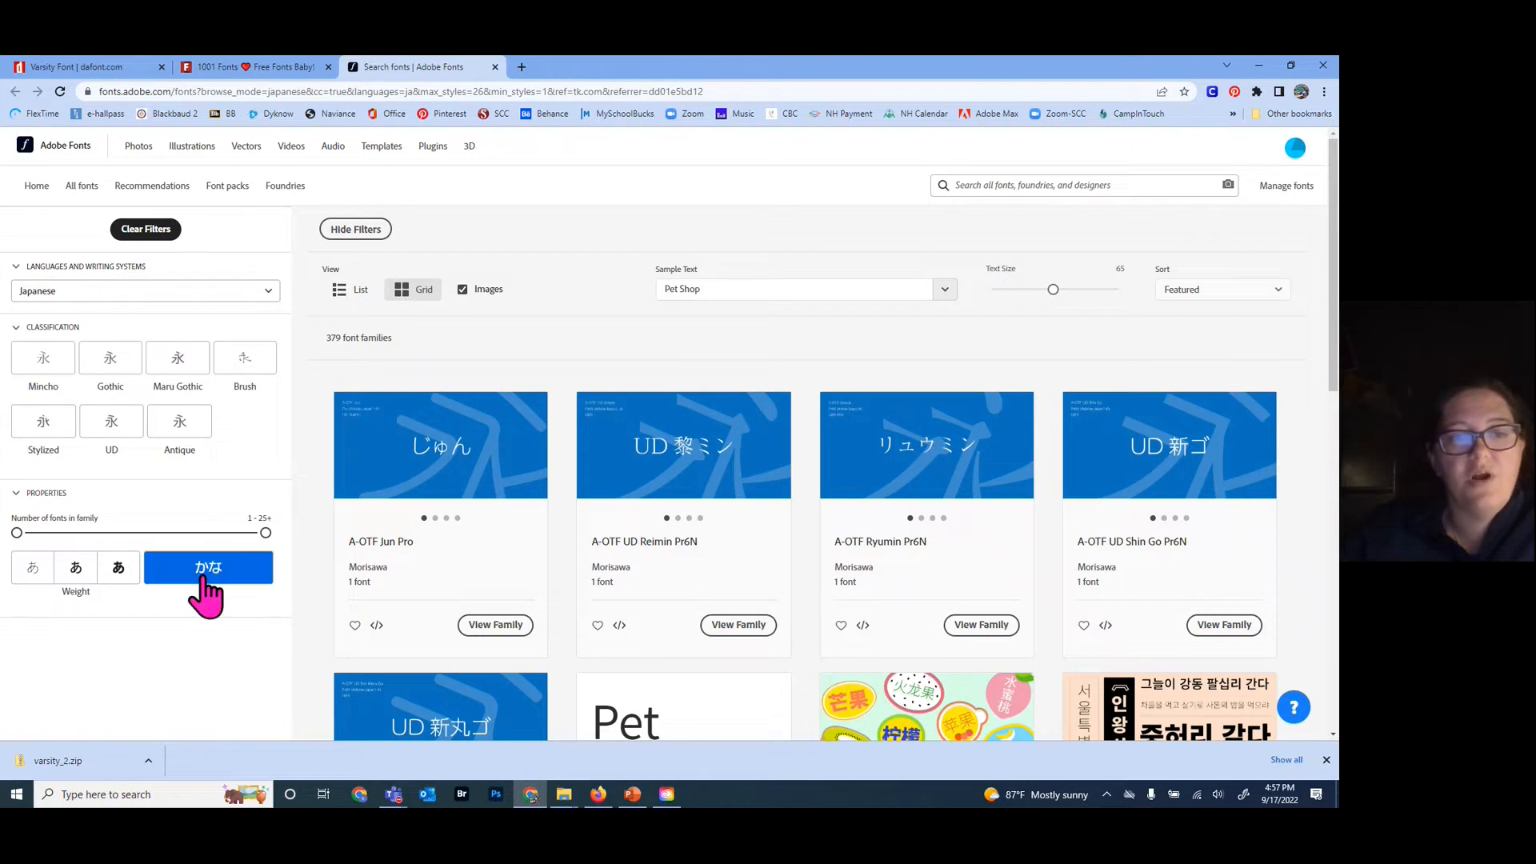
scroll(120, 710, down, 3)
scroll(120, 708, up, 3)
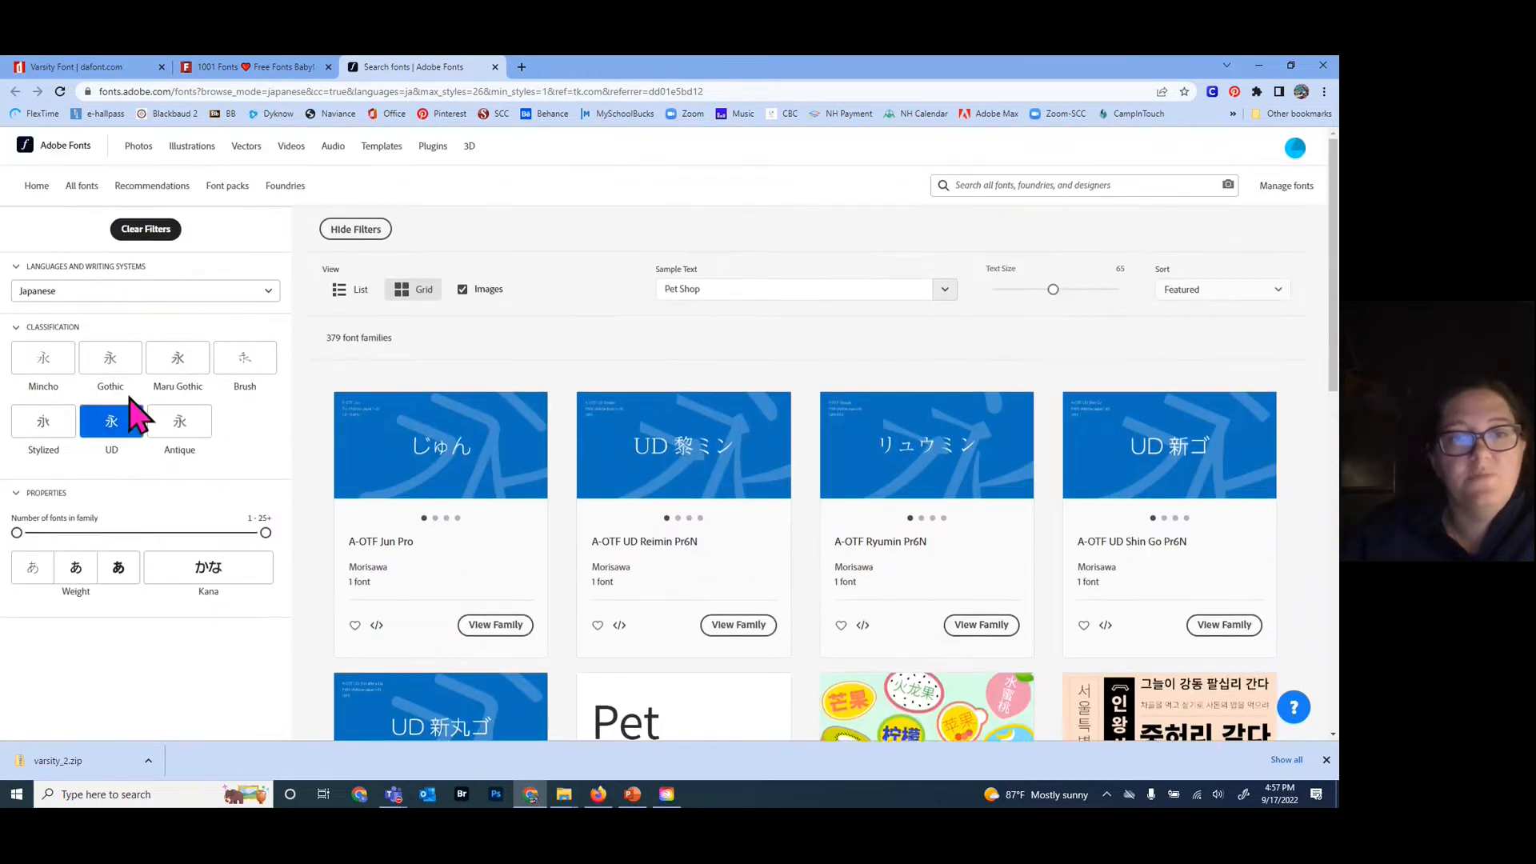
- Set the languages and writing systems filter to English
click(156, 298)
scroll(257, 445, up, 10)
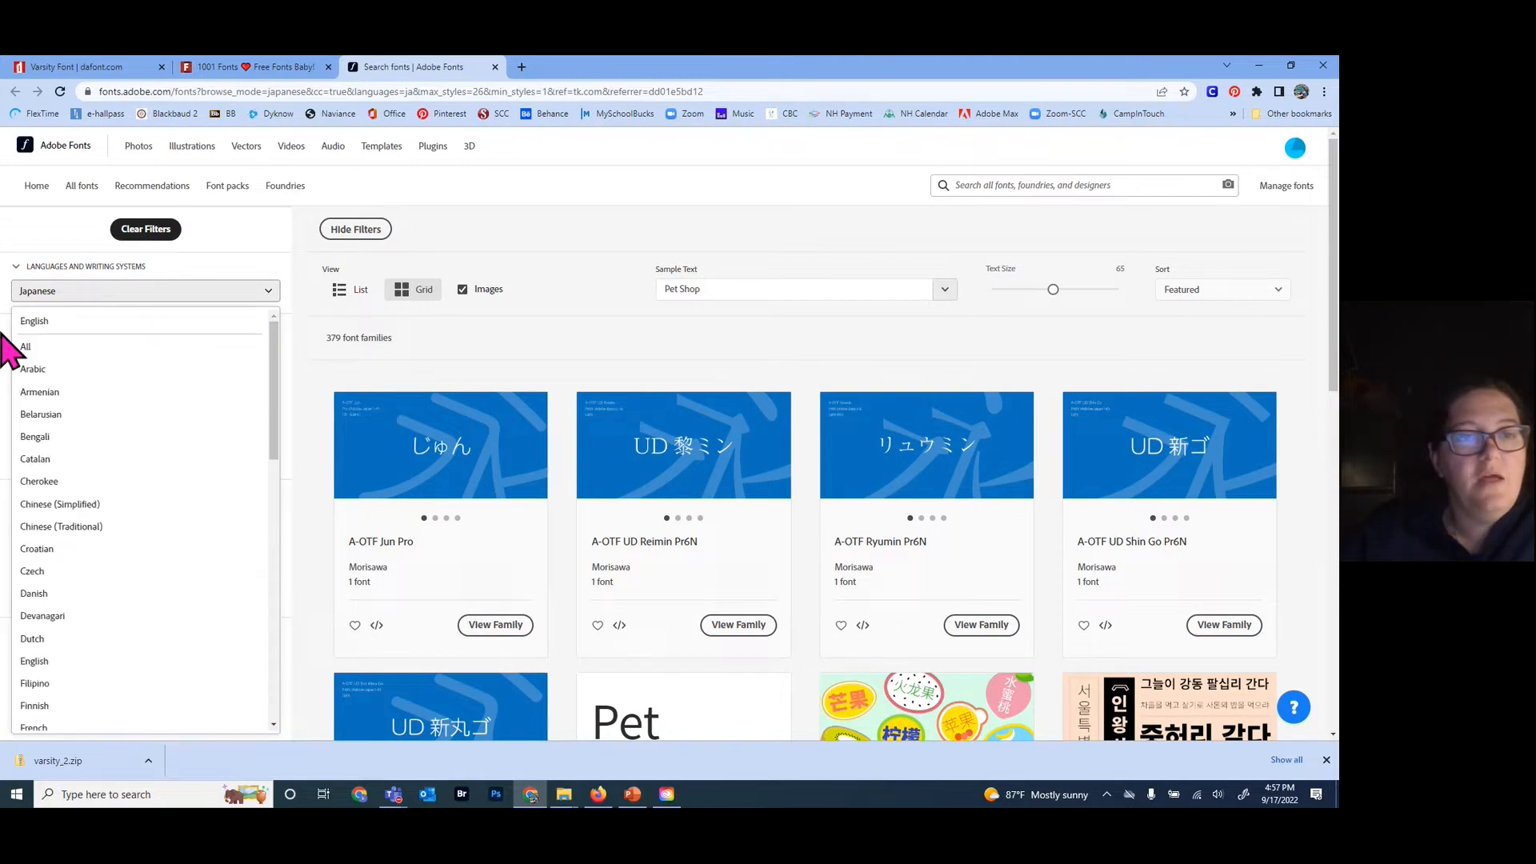
click(58, 323)
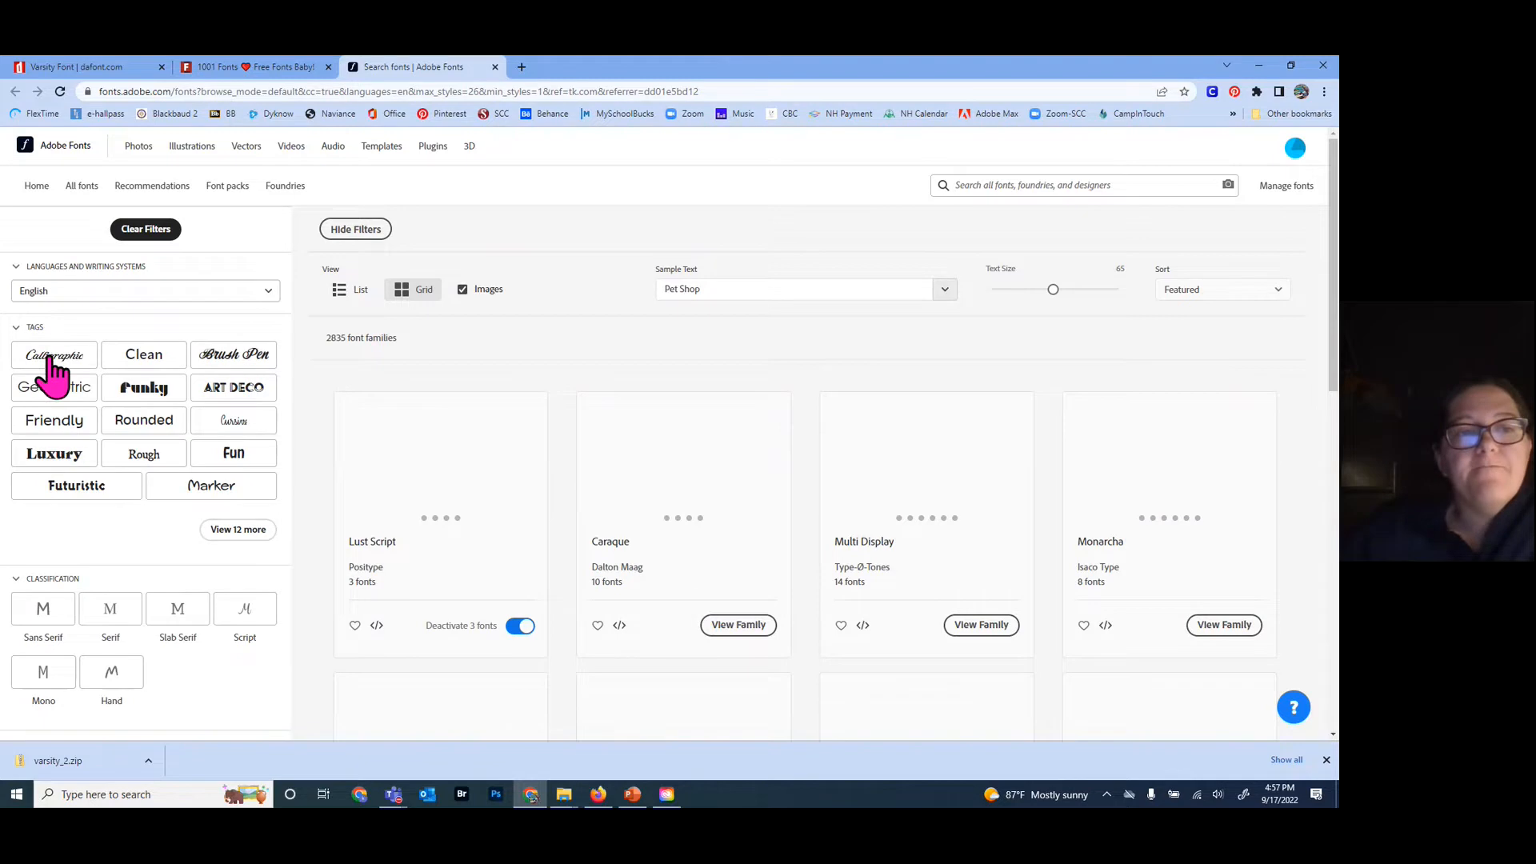
- Show the full list of style tags and filter the font families by the Western tag
click(260, 531)
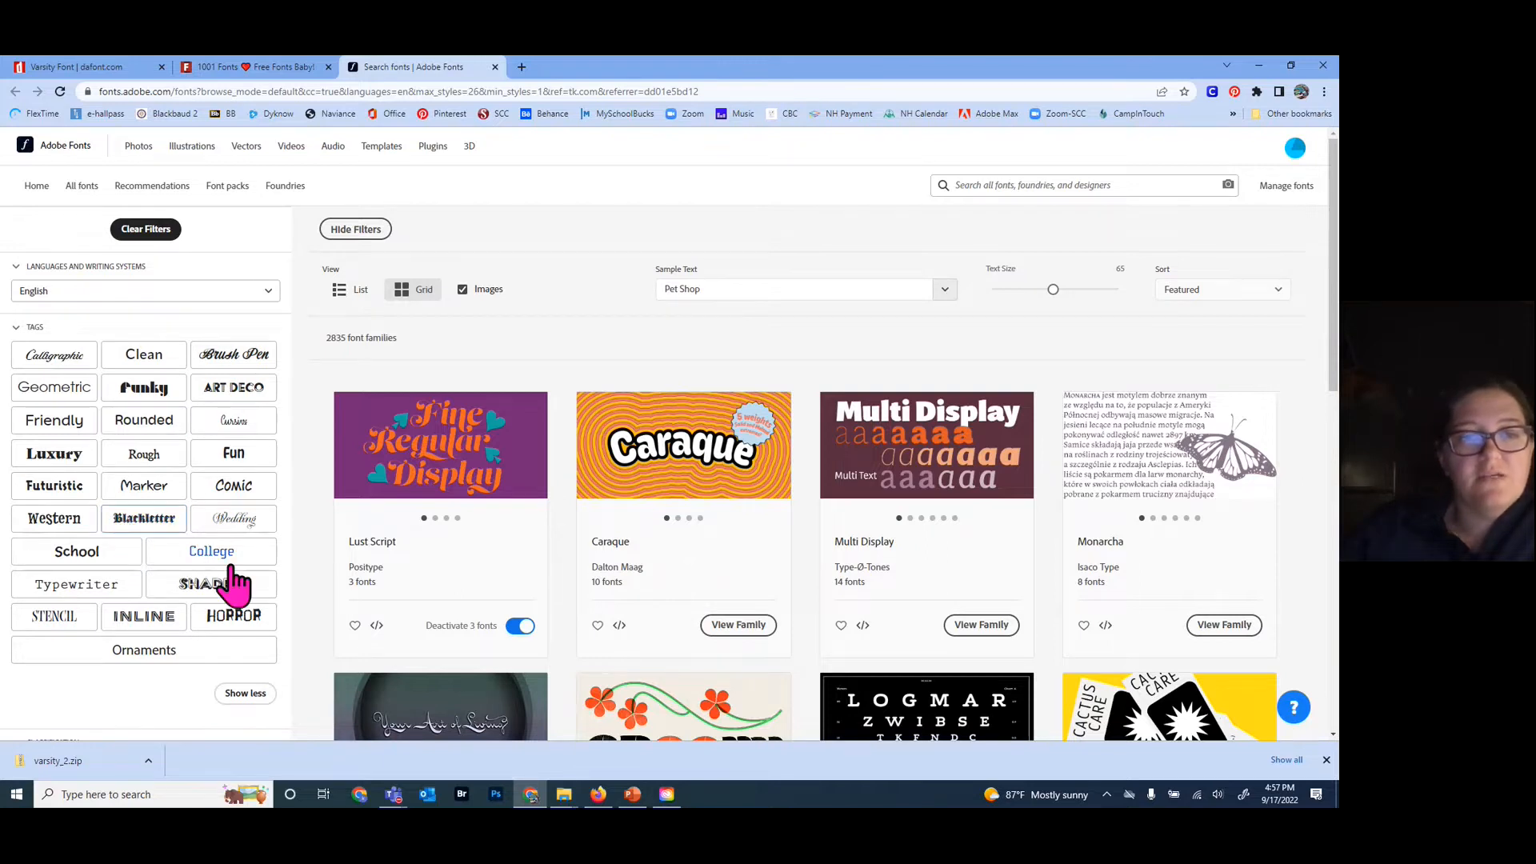
click(68, 359)
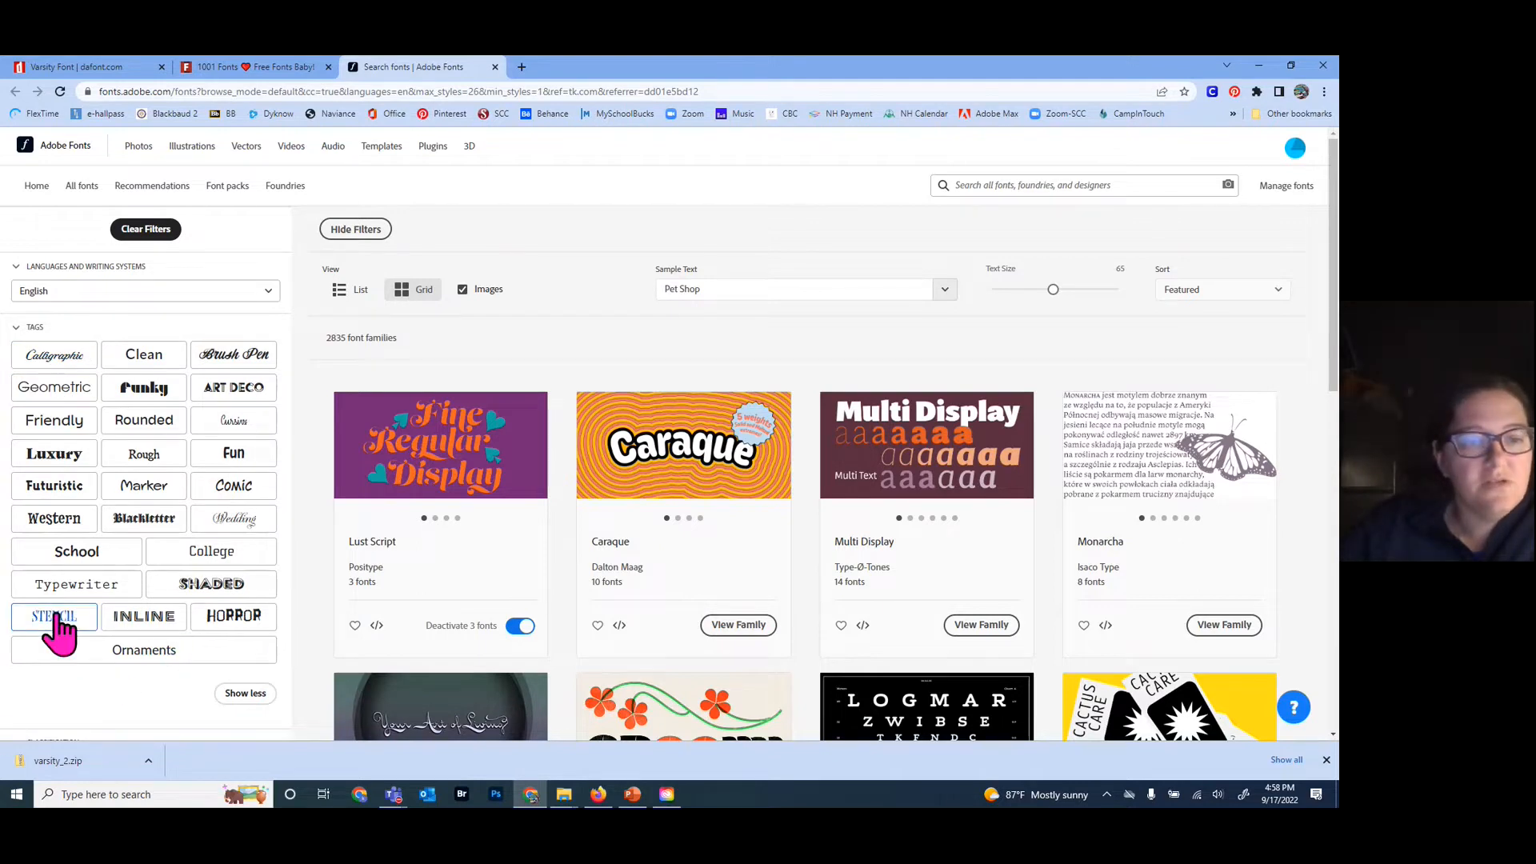
click(58, 522)
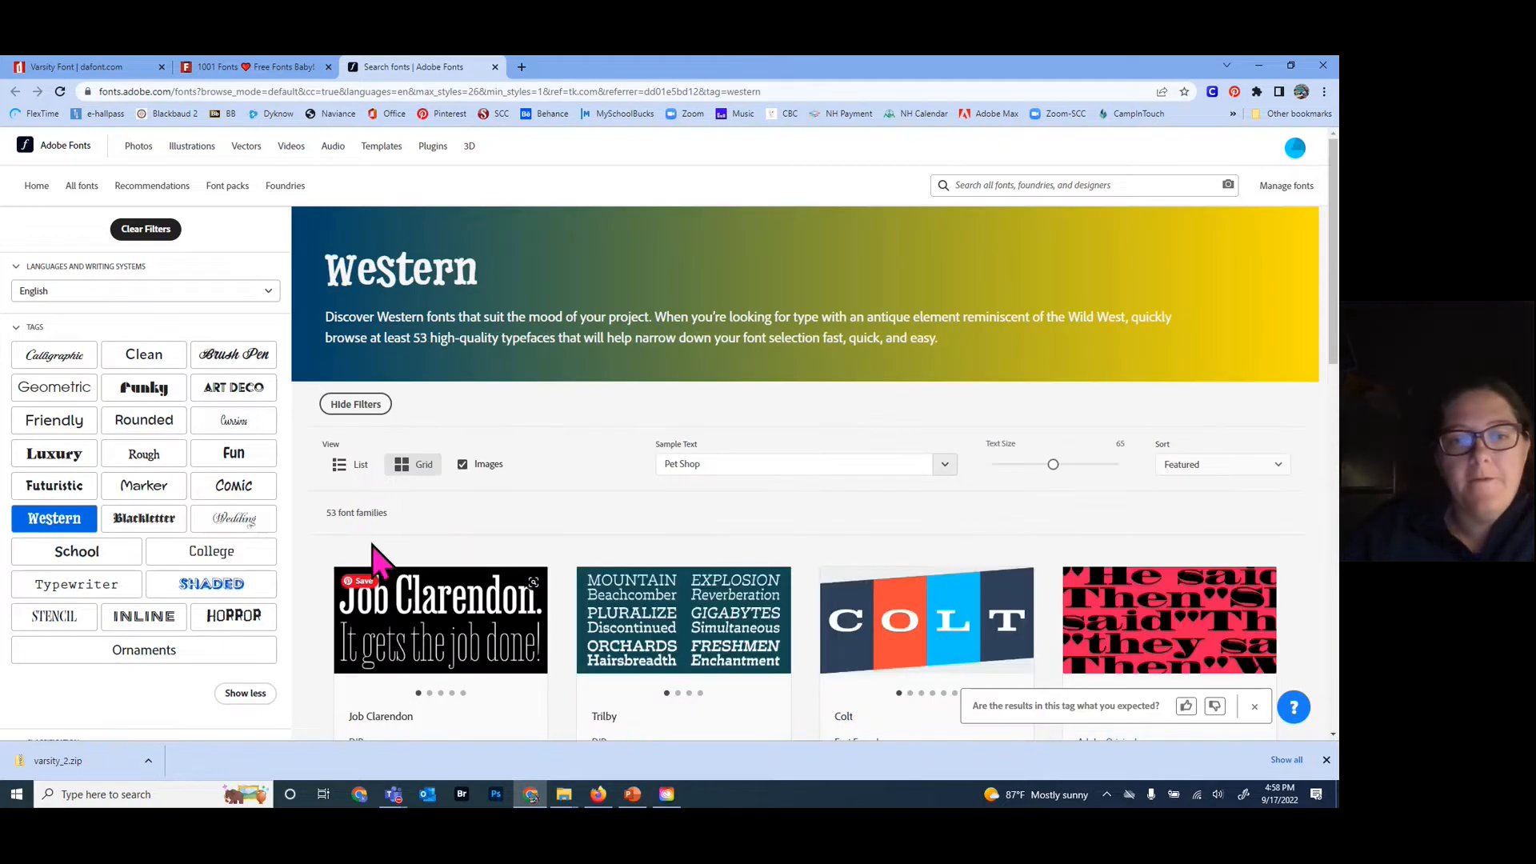
- Examine the Western font families and the available classification and property filters
scroll(638, 441, down, 12)
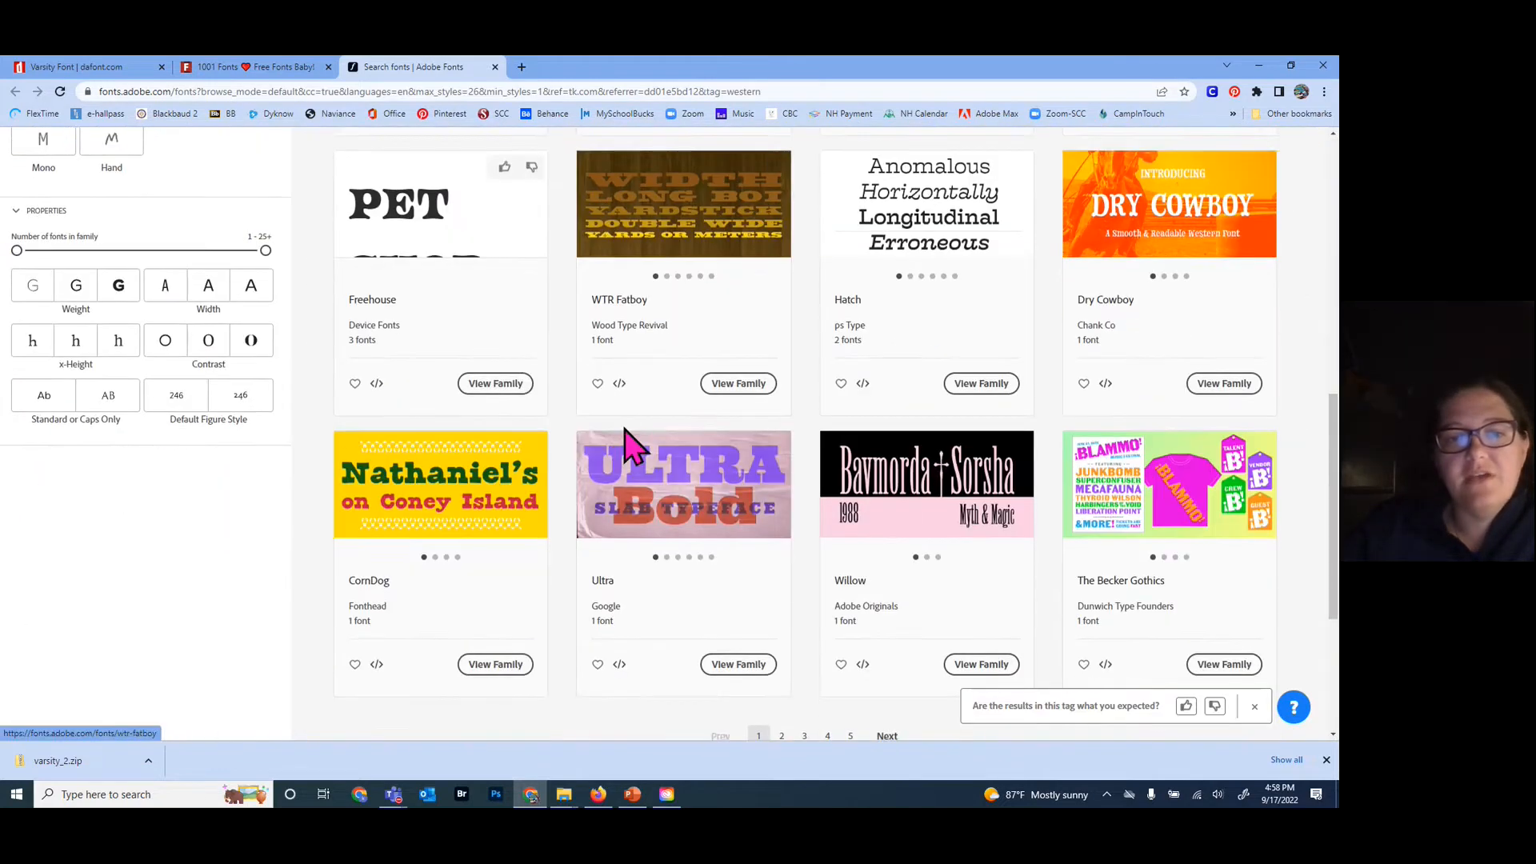
scroll(632, 452, up, 10)
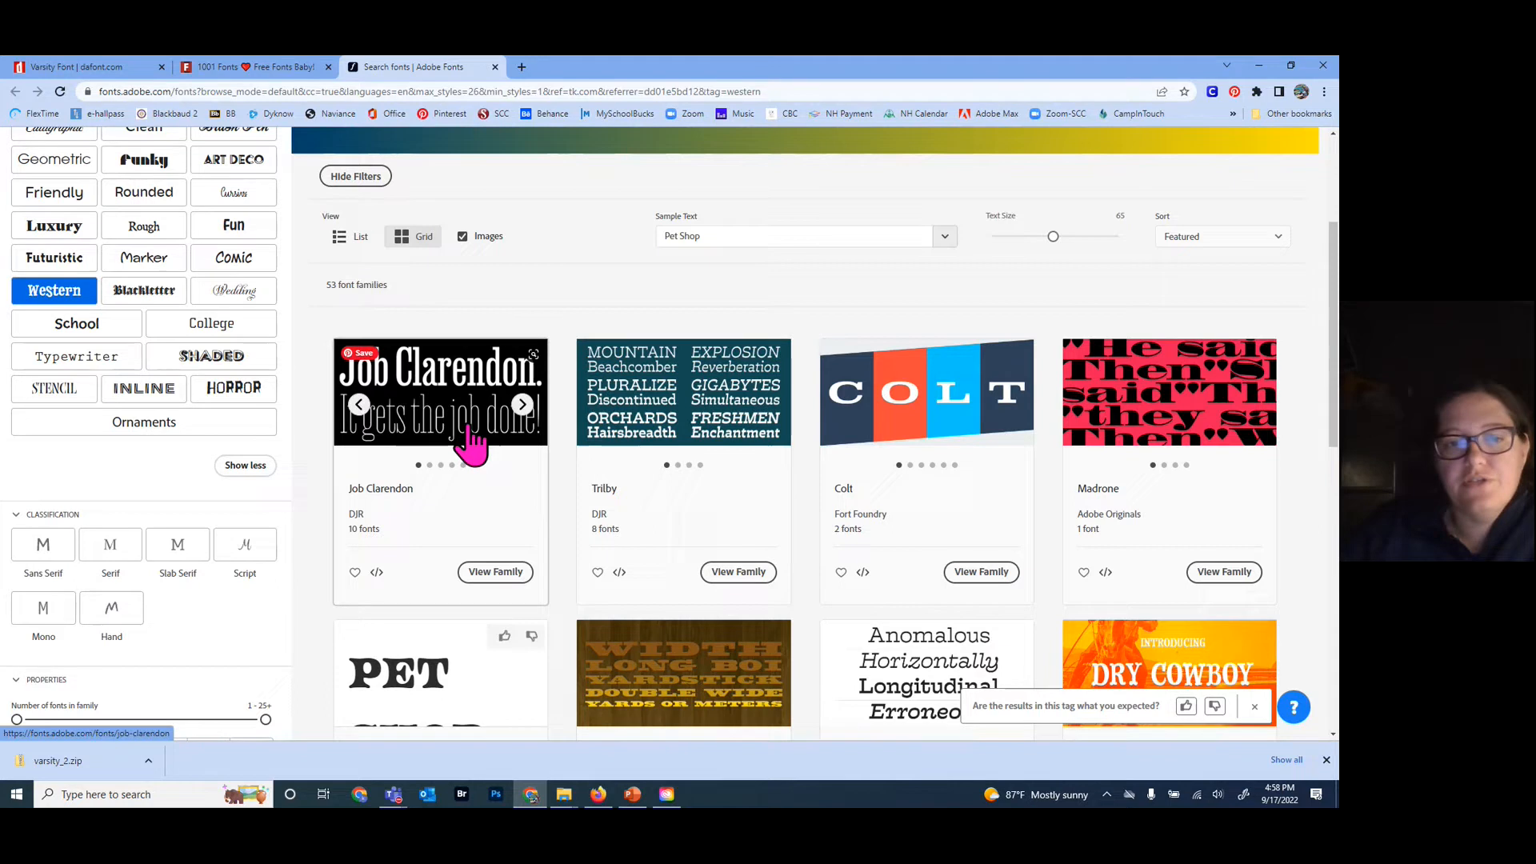
scroll(1072, 560, down, 5)
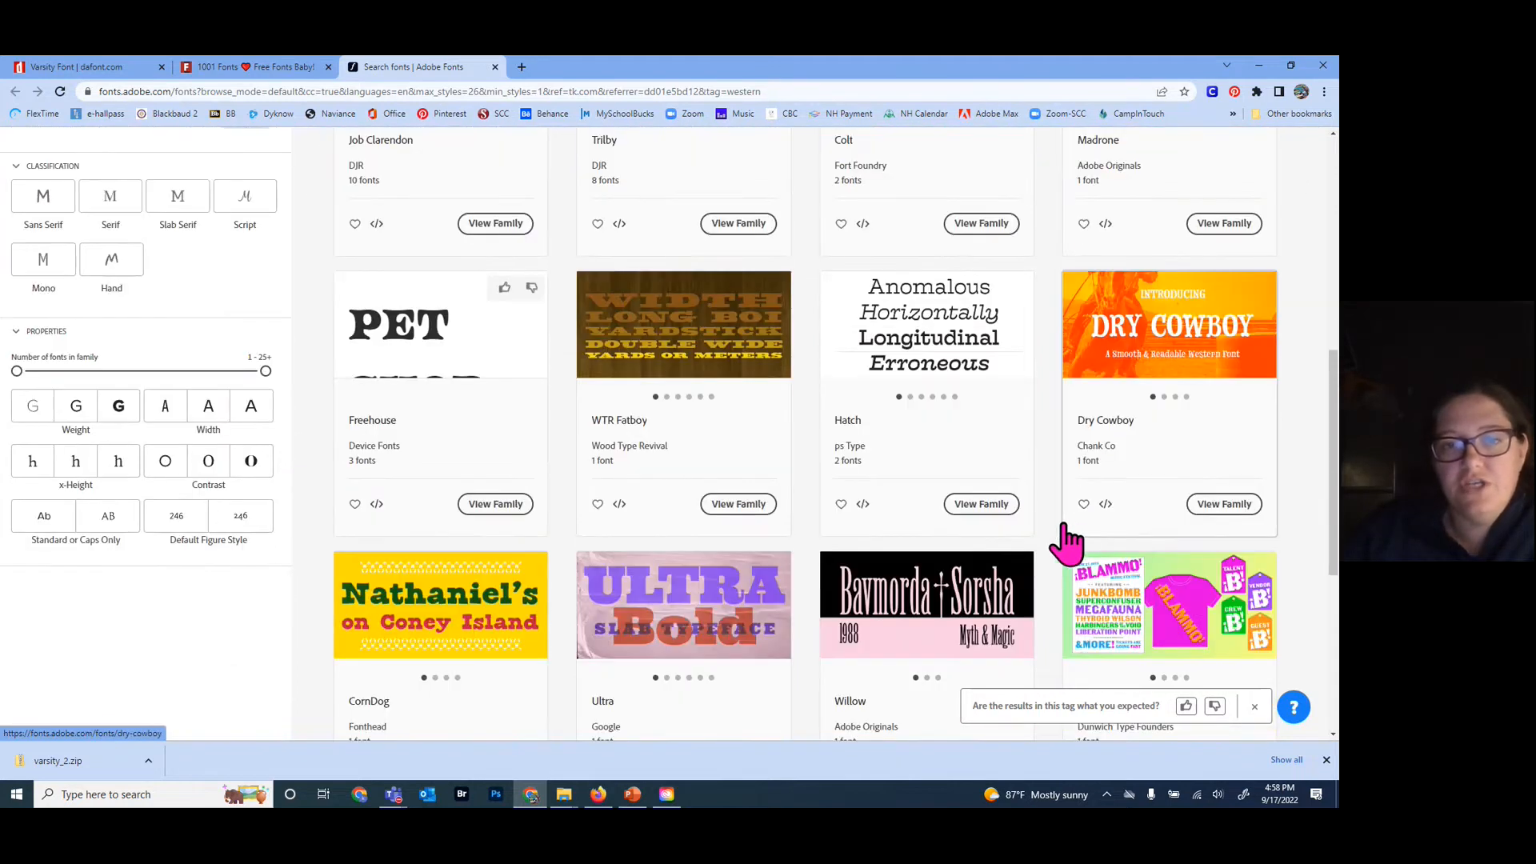
scroll(116, 660, up, 7)
scroll(113, 662, down, 3)
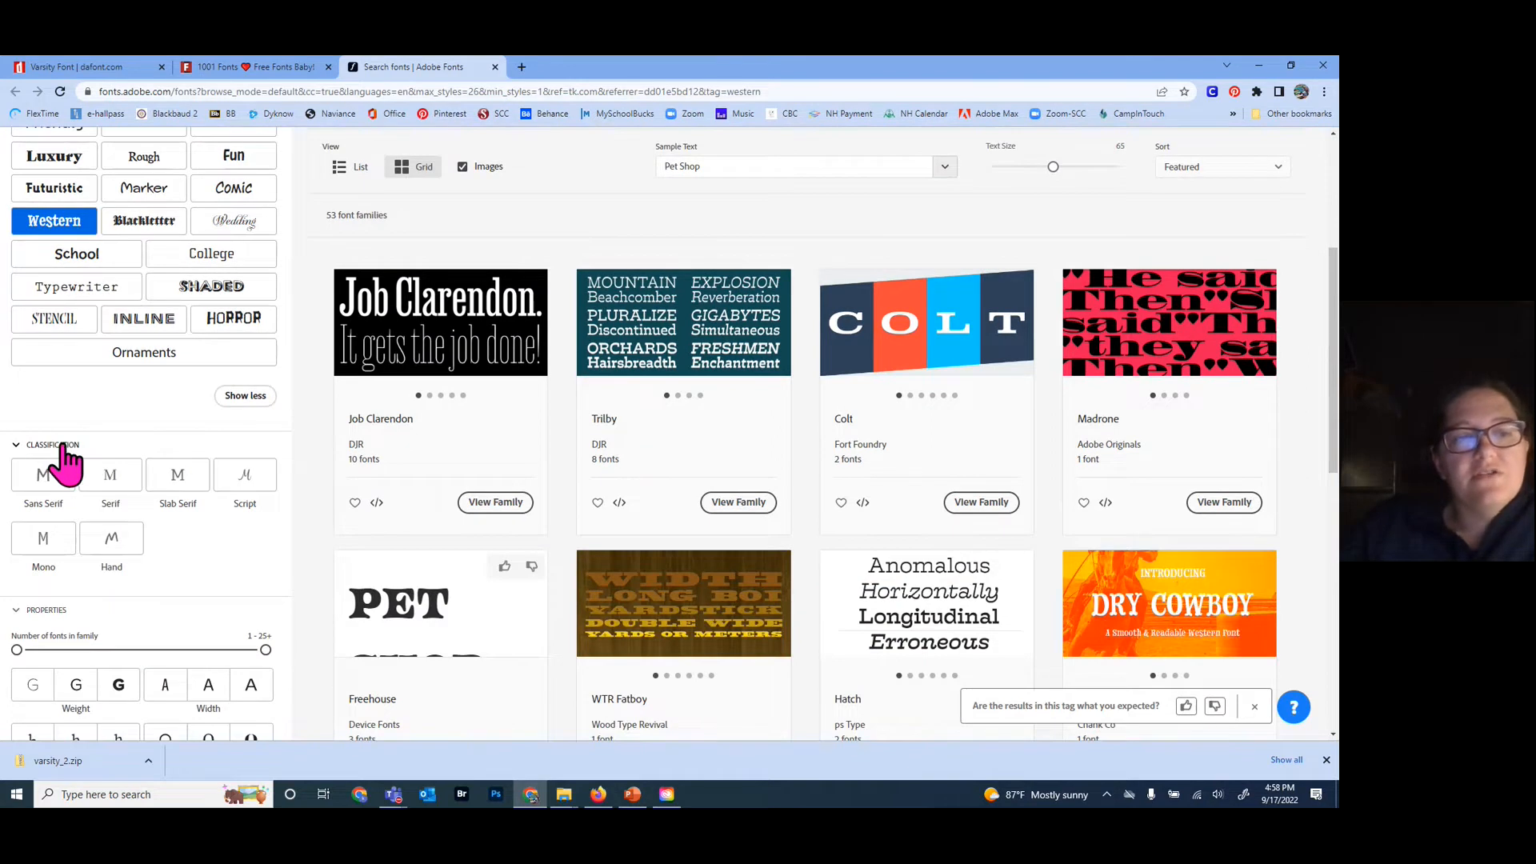
scroll(200, 552, down, 2)
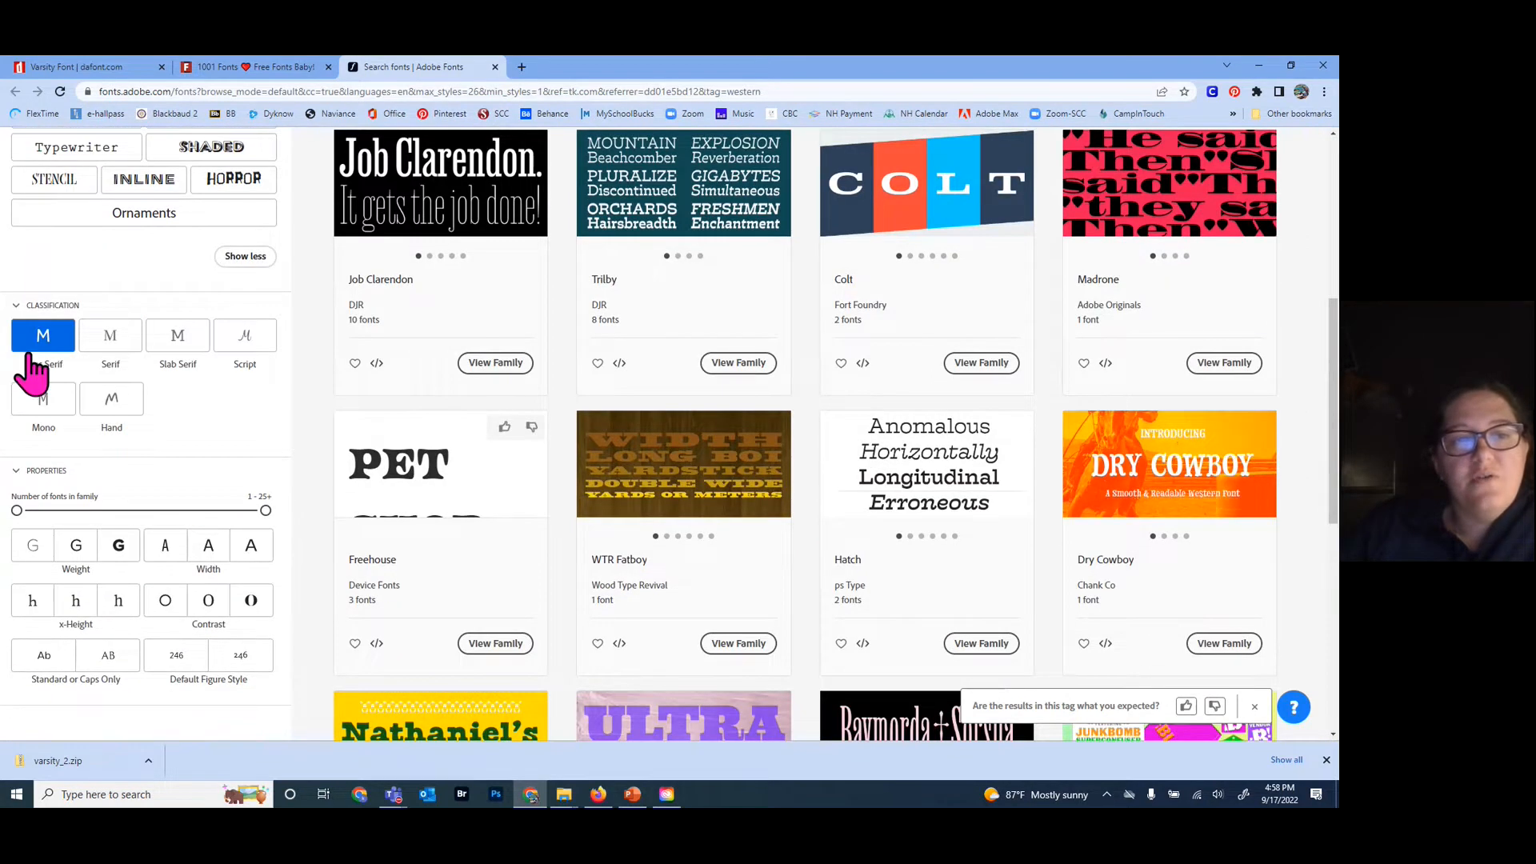
scroll(72, 368, up, 3)
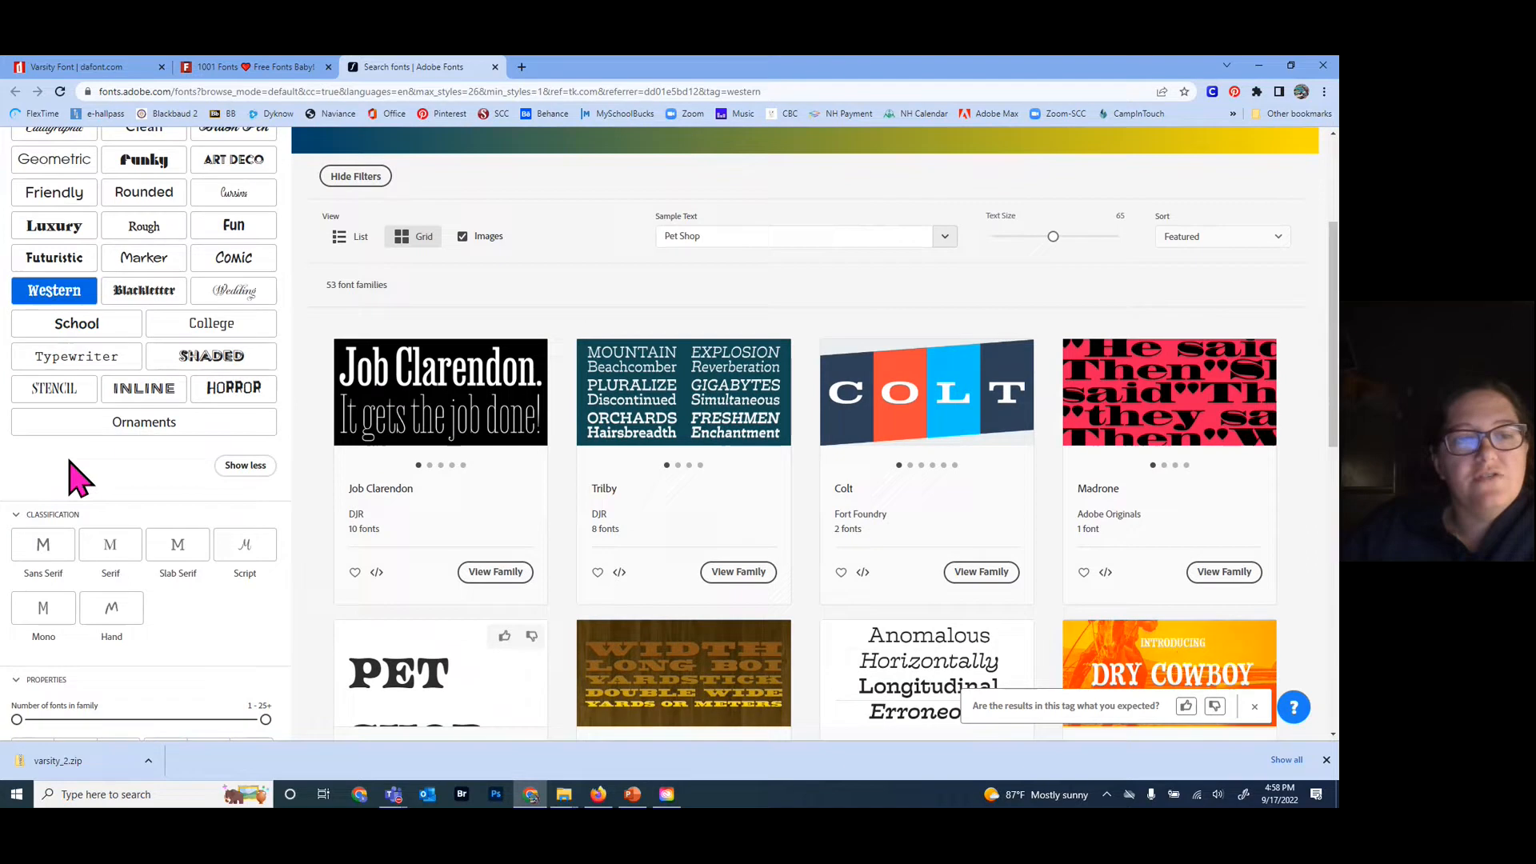
scroll(70, 487, down, 1)
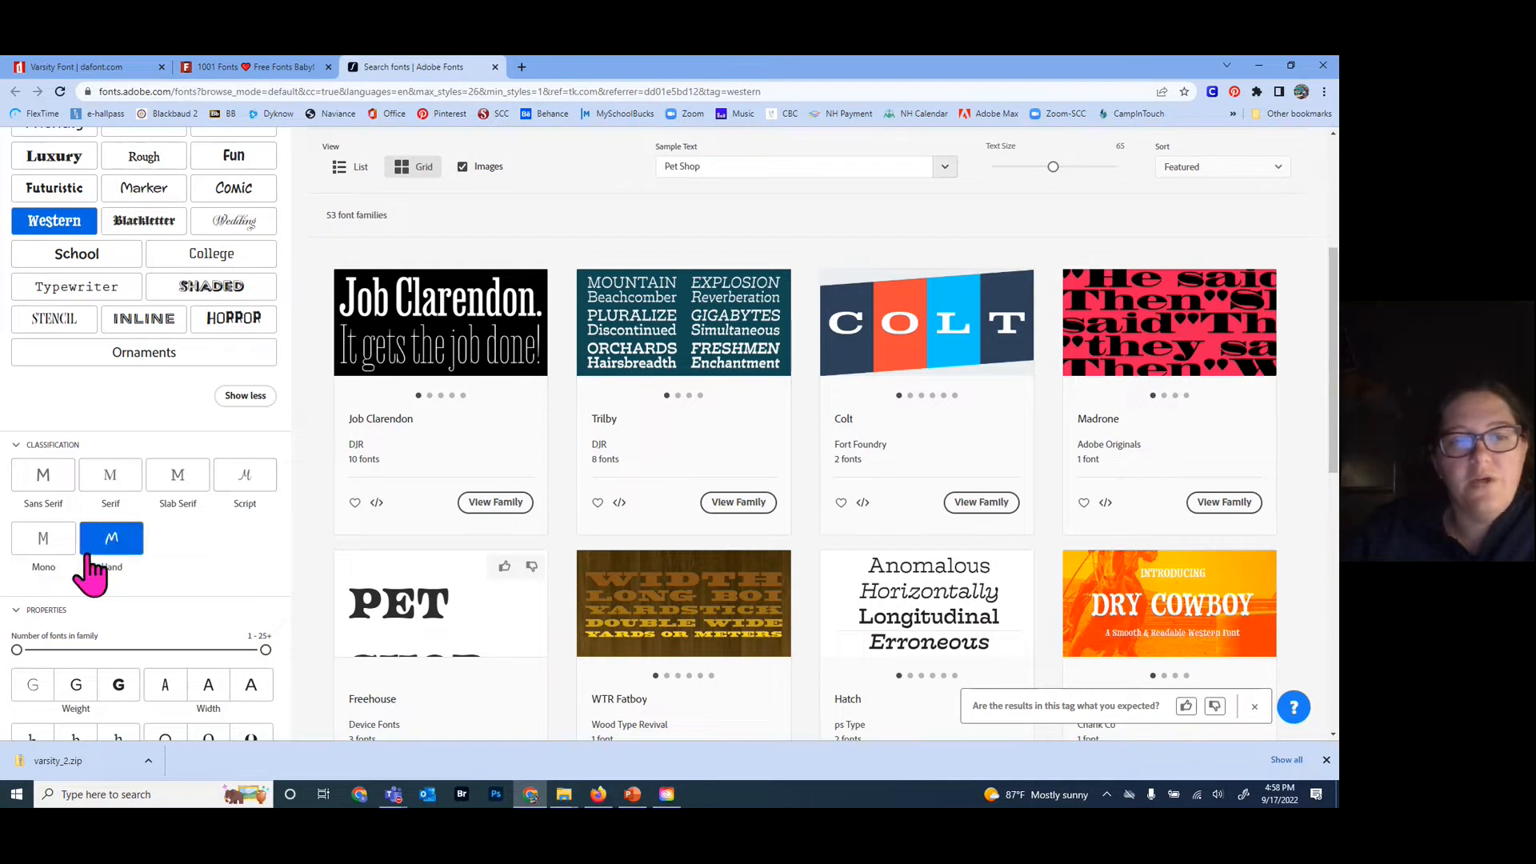
- Try the Serif, Script and Hand classifications on the Western fonts and settle on Serif
click(105, 480)
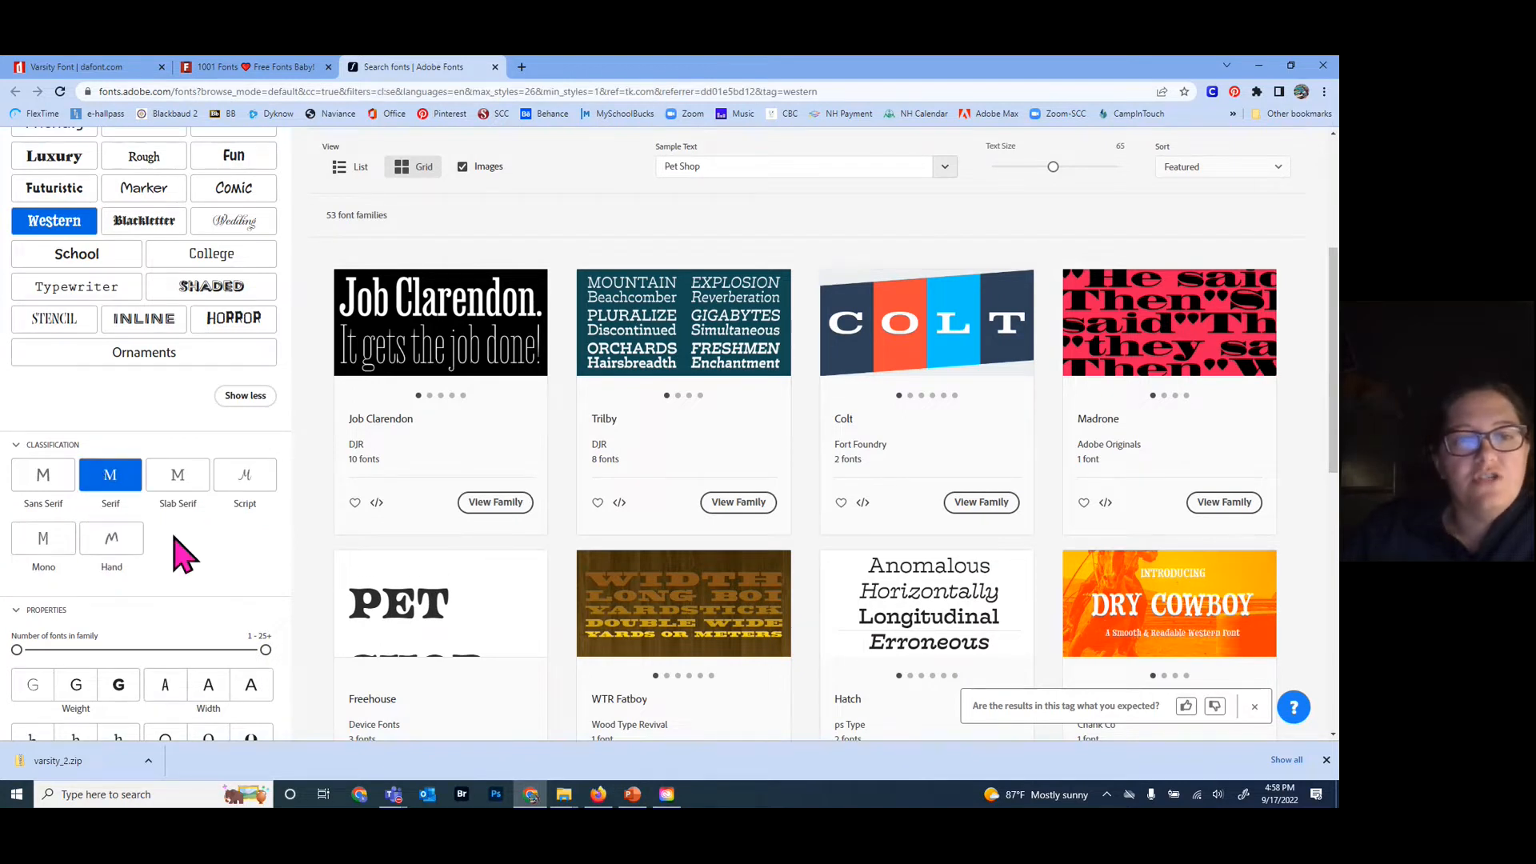
click(254, 495)
click(128, 546)
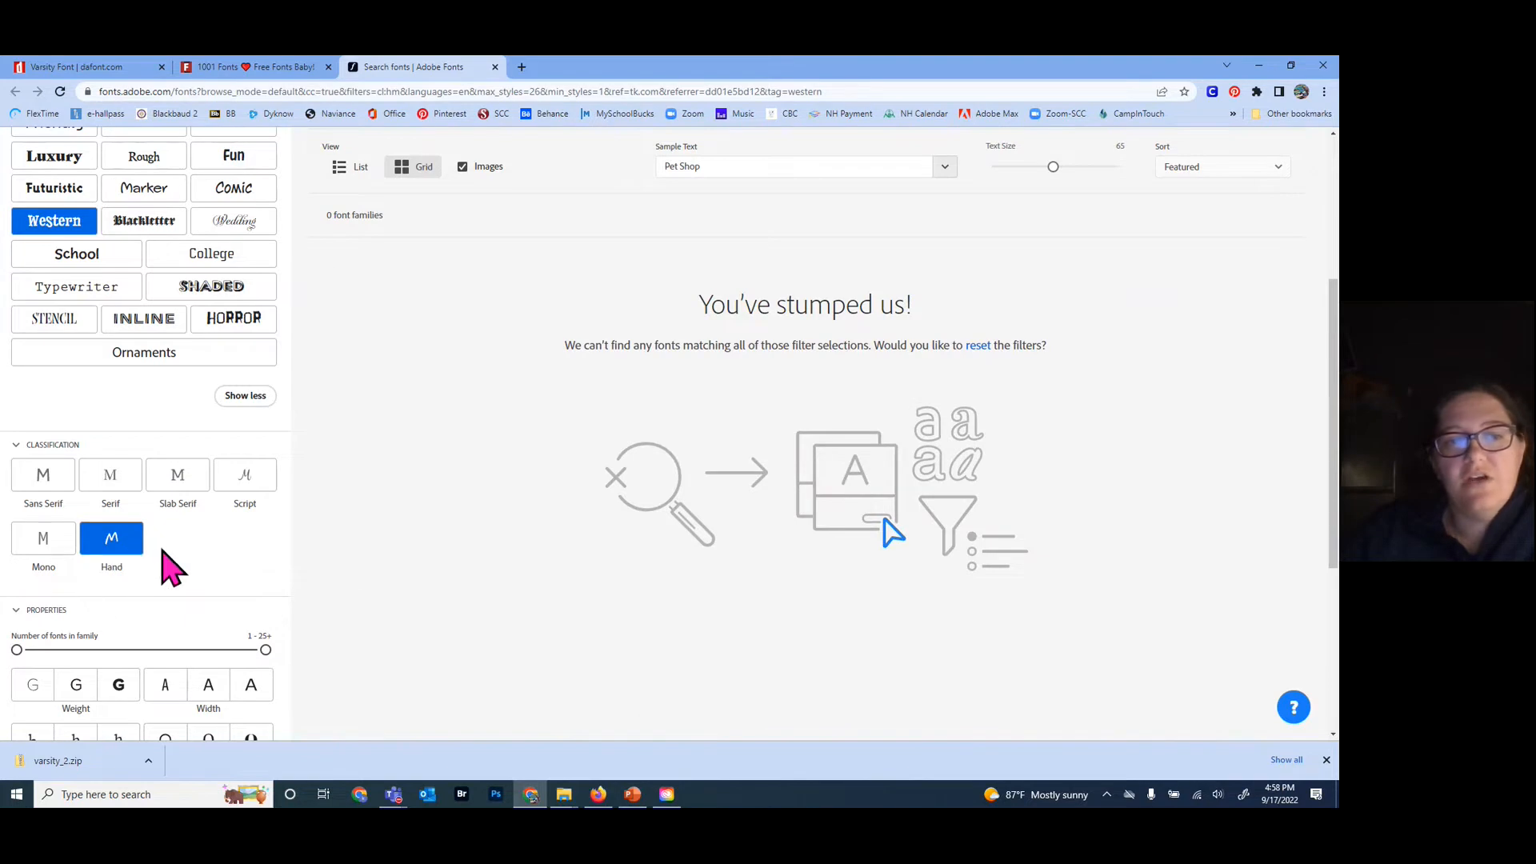
click(111, 484)
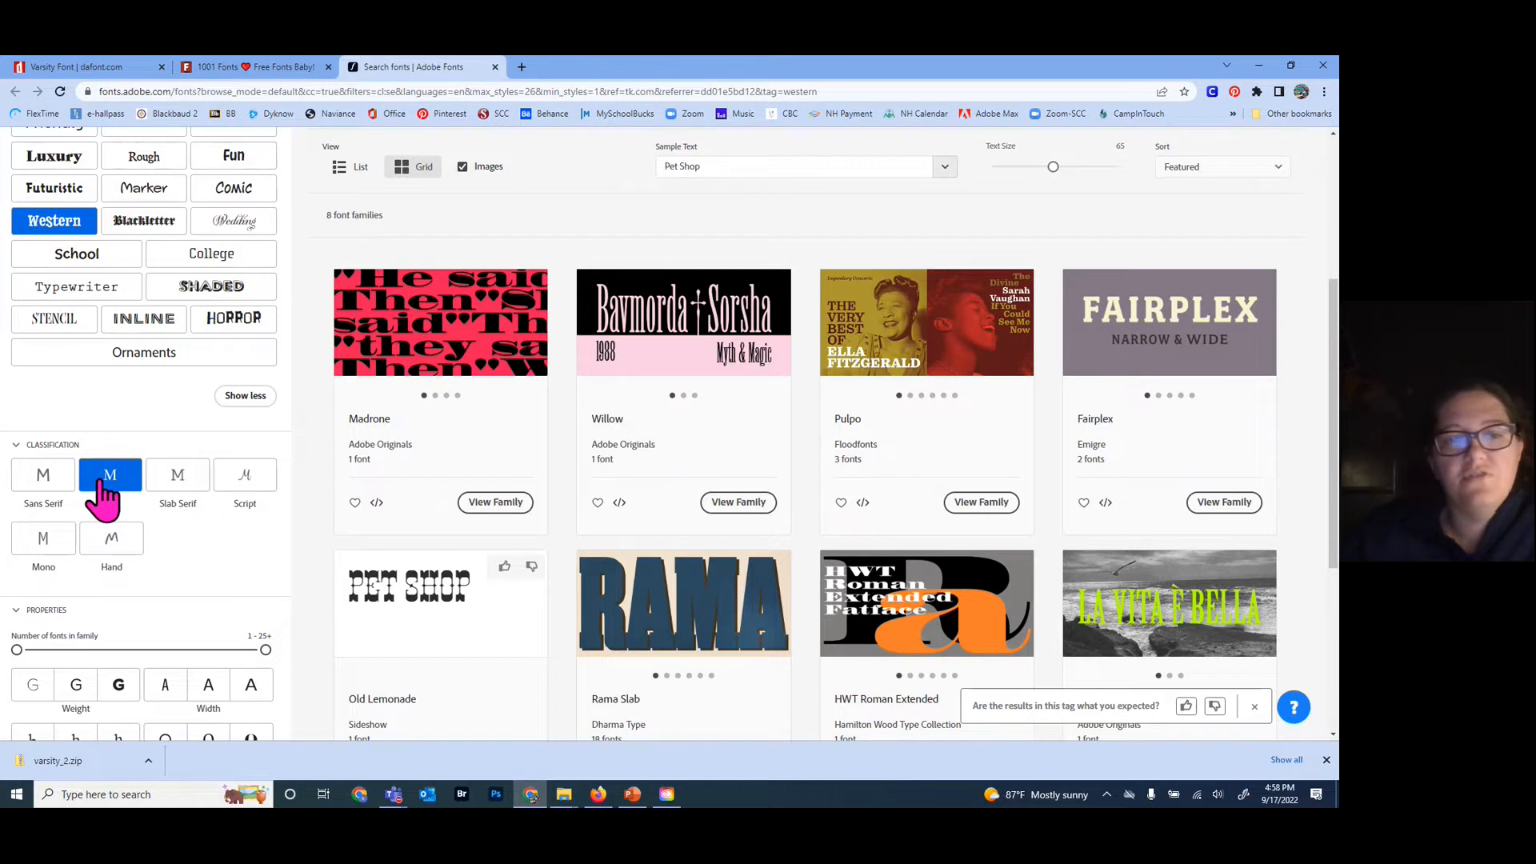
- Look through the Western serif fonts, limit them to the heavy weight and review the filtered families
scroll(476, 408, down, 5)
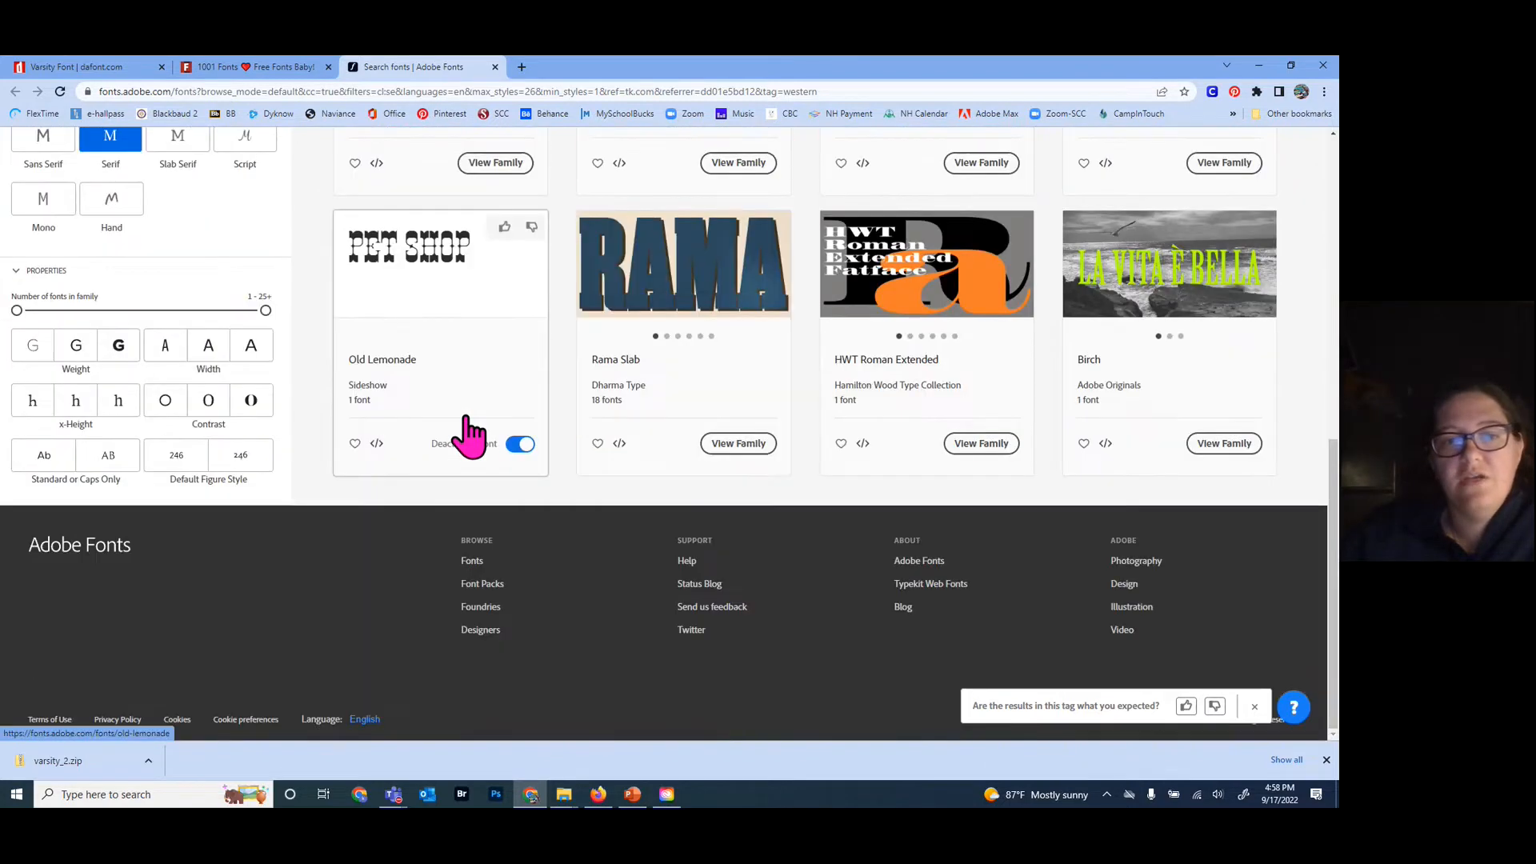
scroll(467, 419, up, 3)
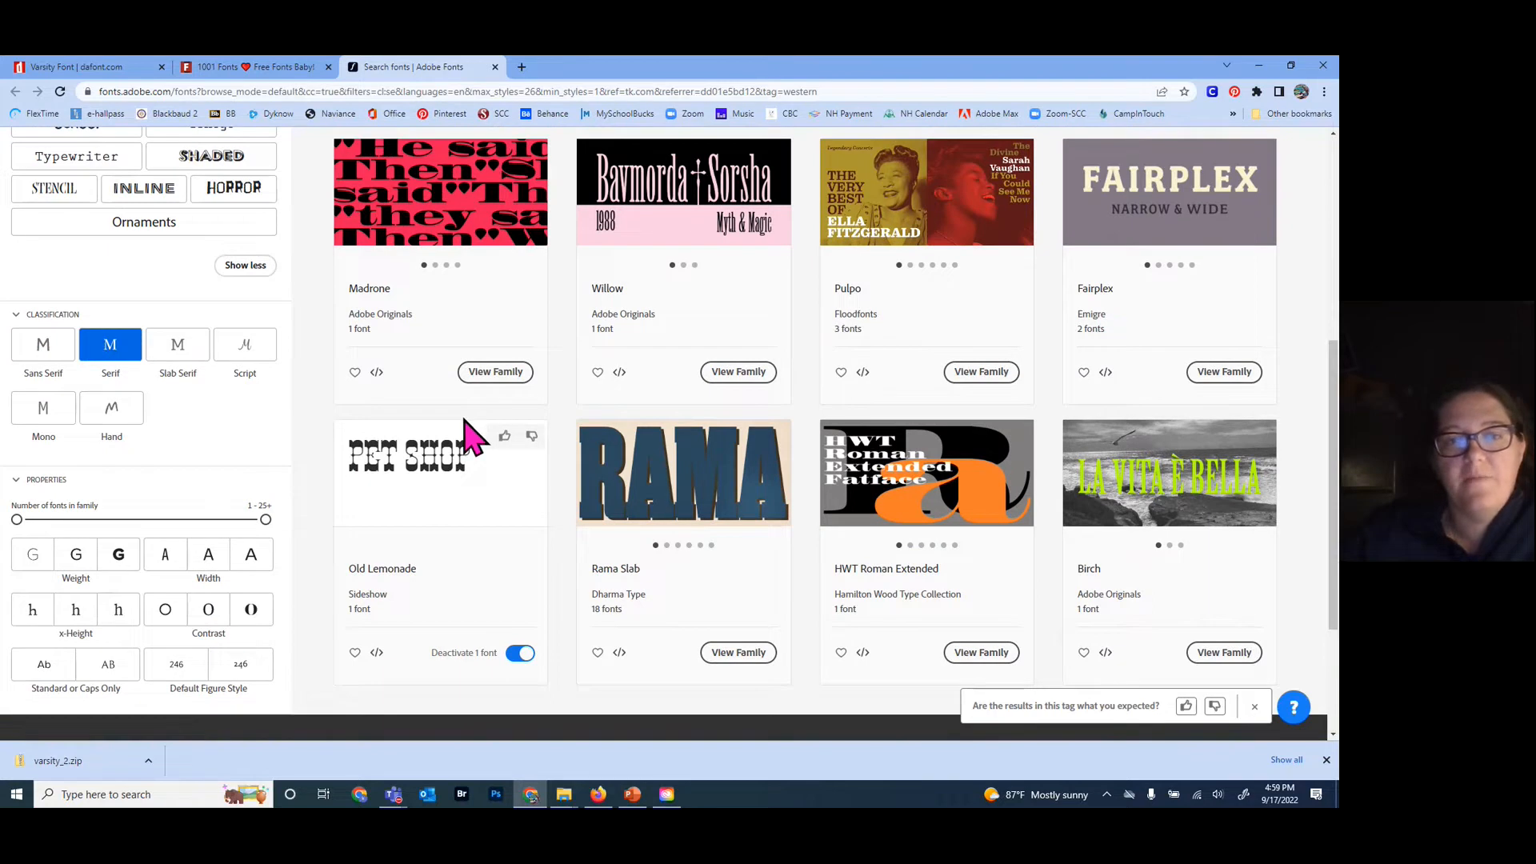
scroll(471, 438, down, 2)
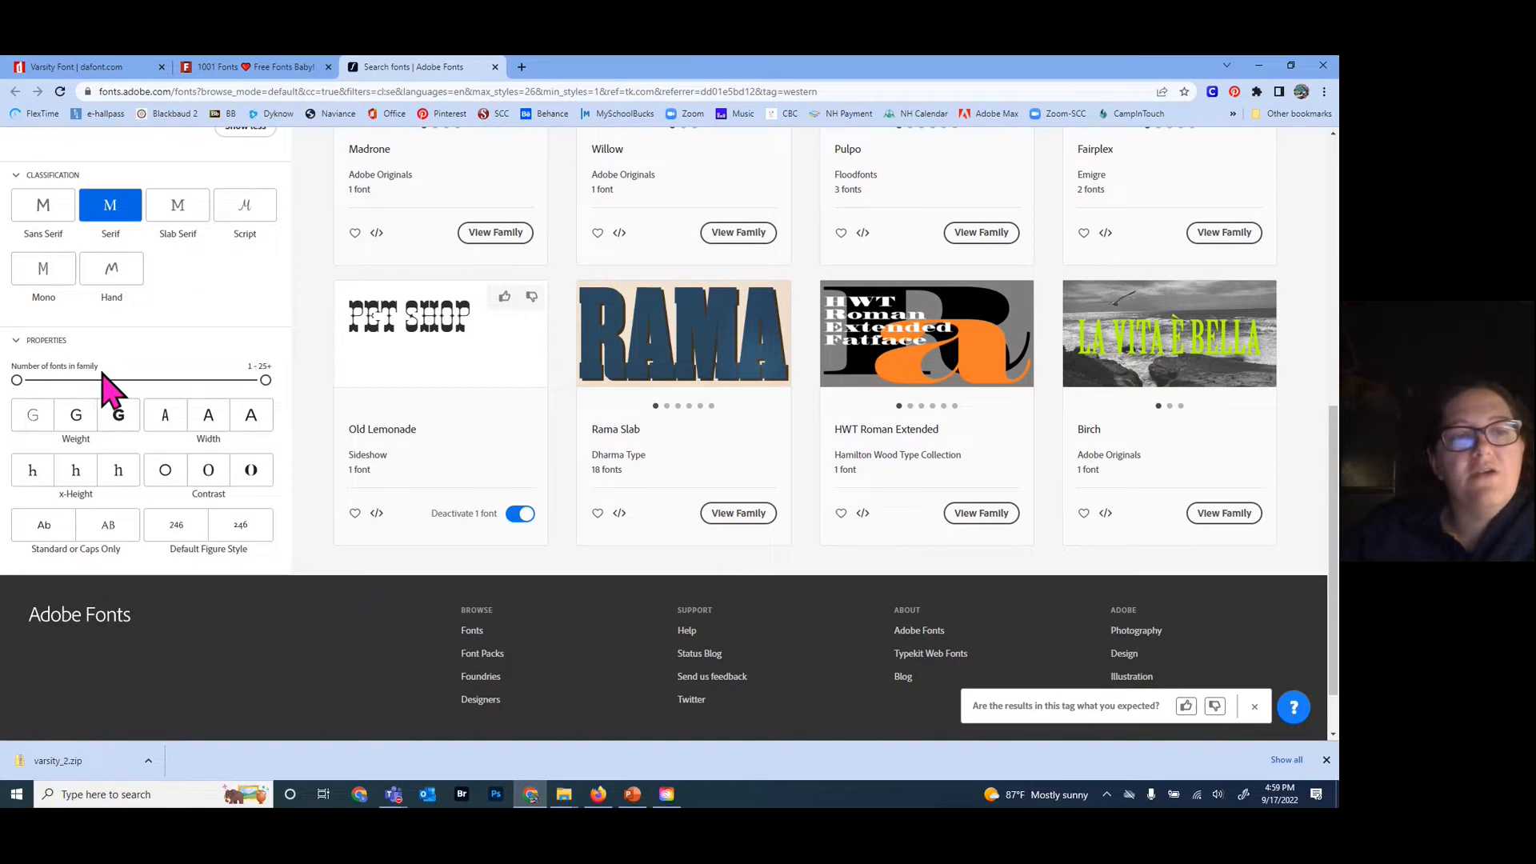
click(75, 425)
click(70, 430)
click(89, 428)
click(116, 425)
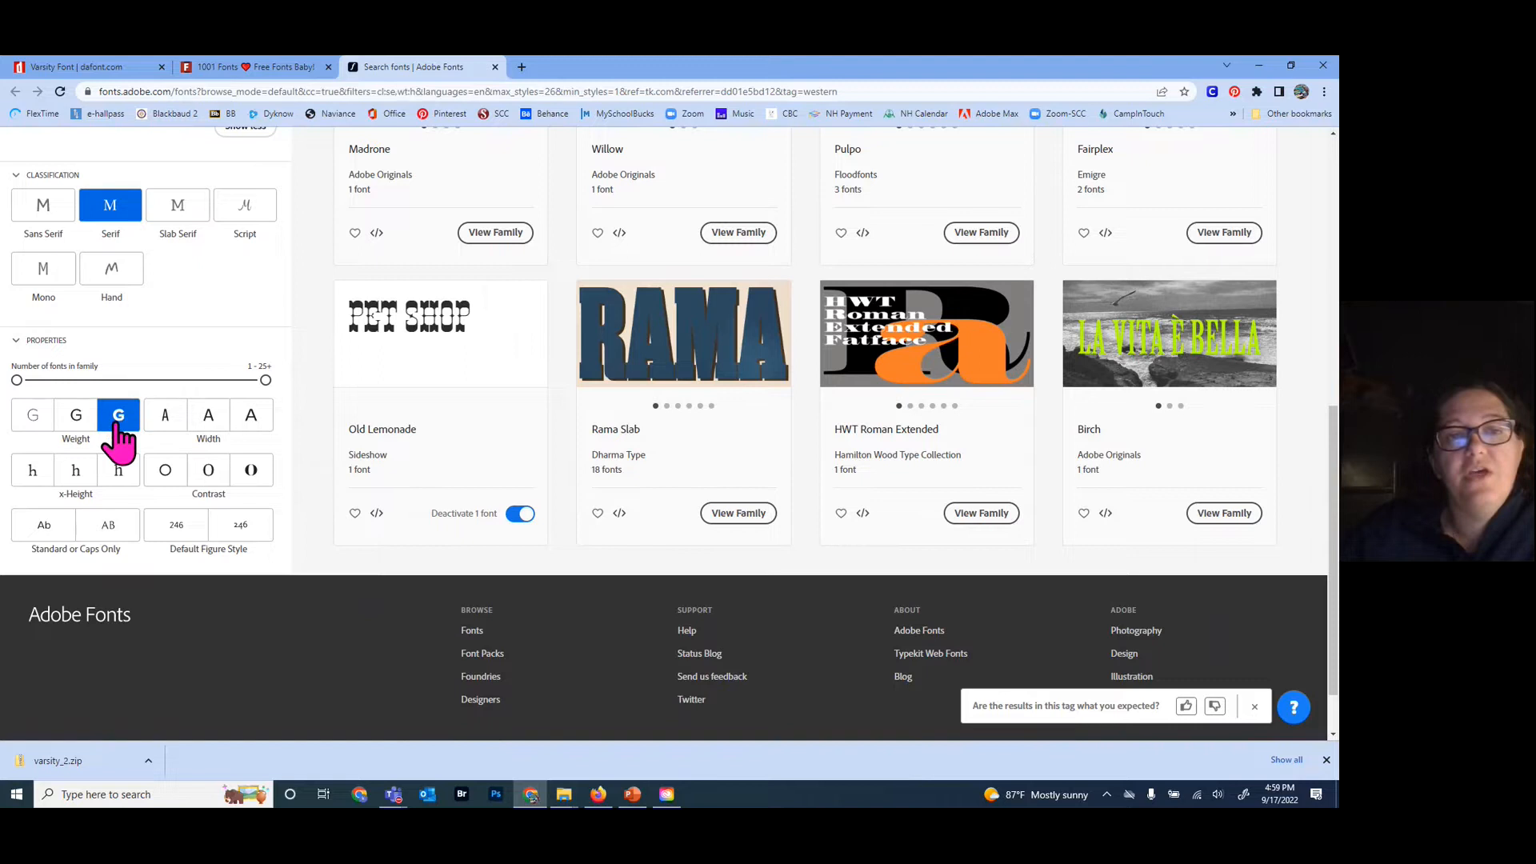
scroll(408, 464, up, 3)
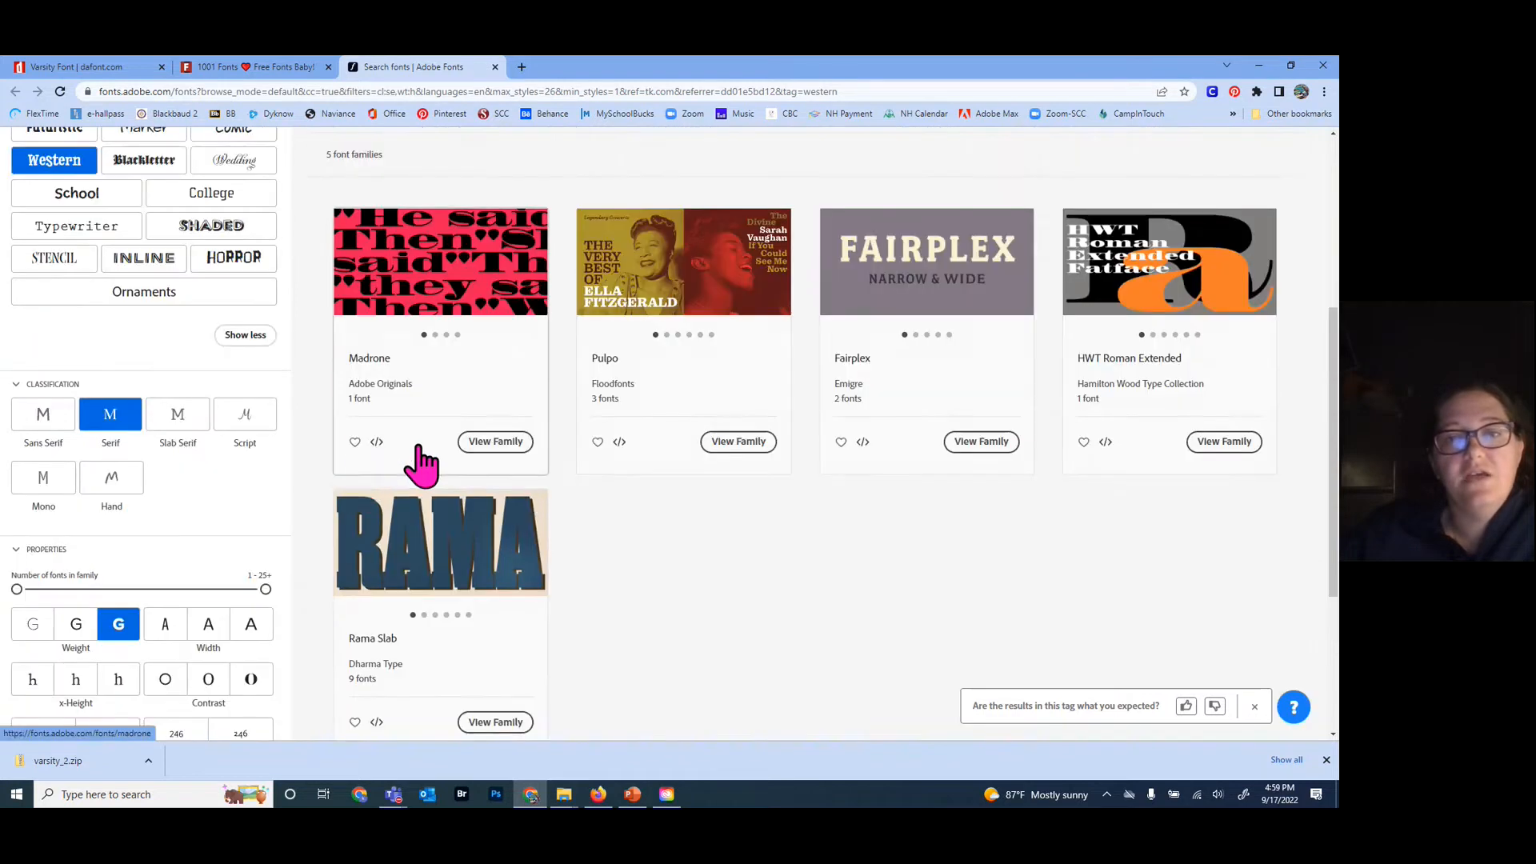
scroll(420, 468, down, 1)
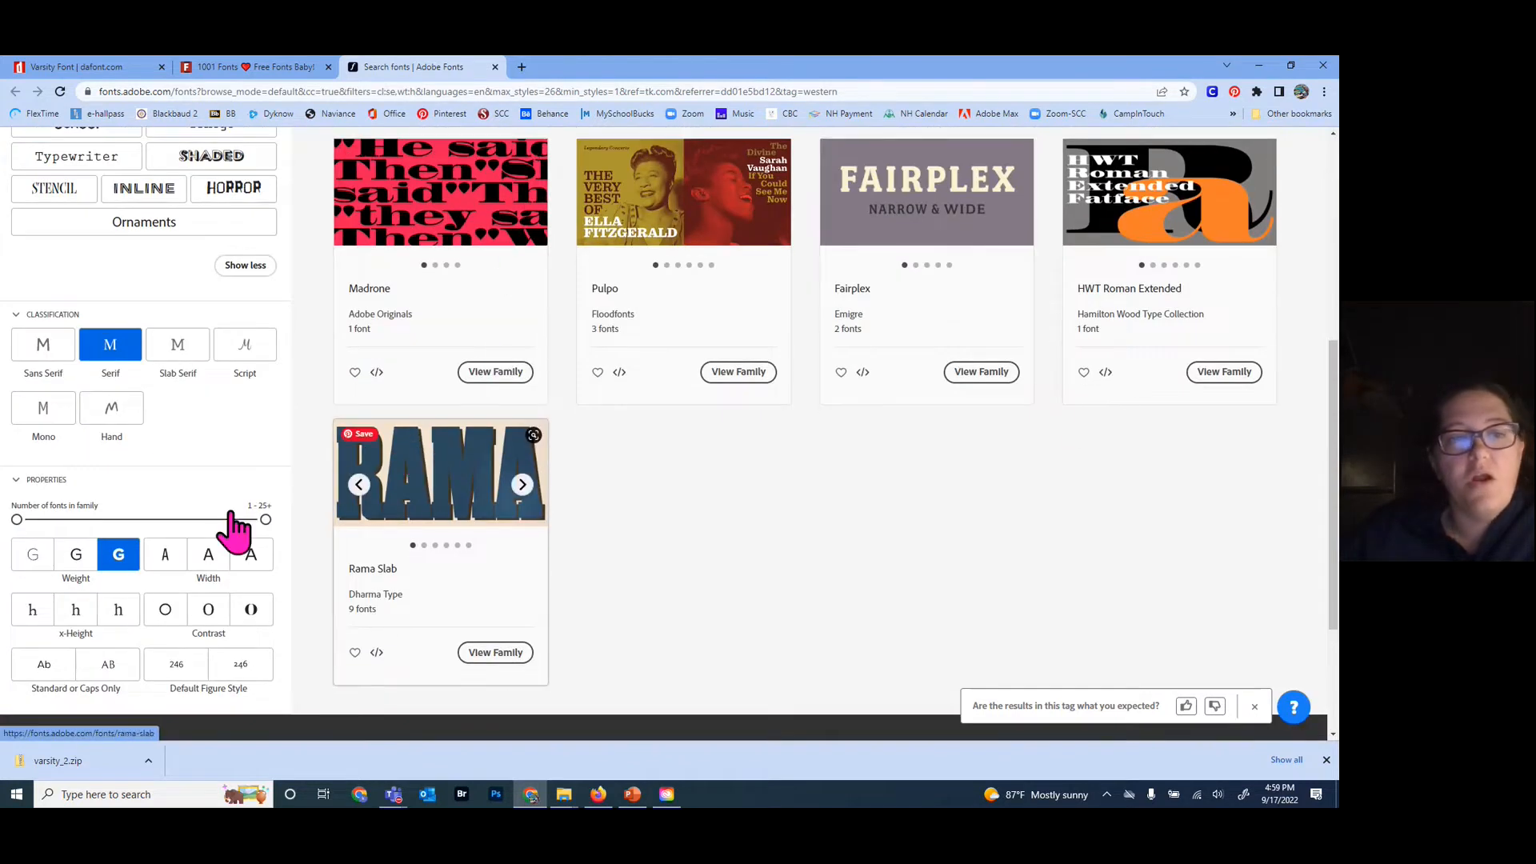
- Compare the Western serif fonts in regular, light and heavy weights, and return the weight filter to heavy
click(46, 562)
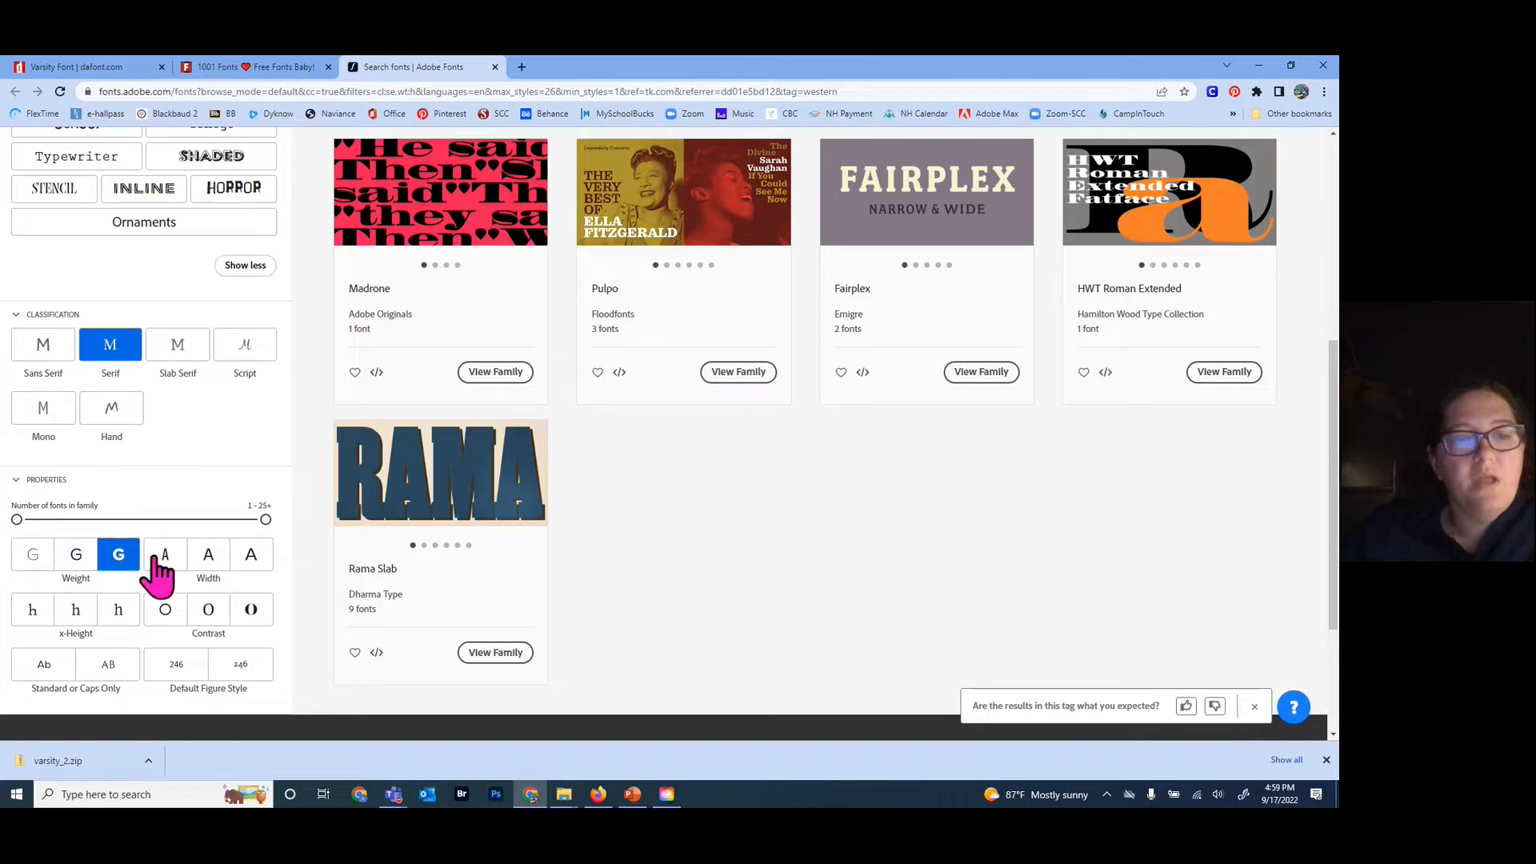
click(69, 571)
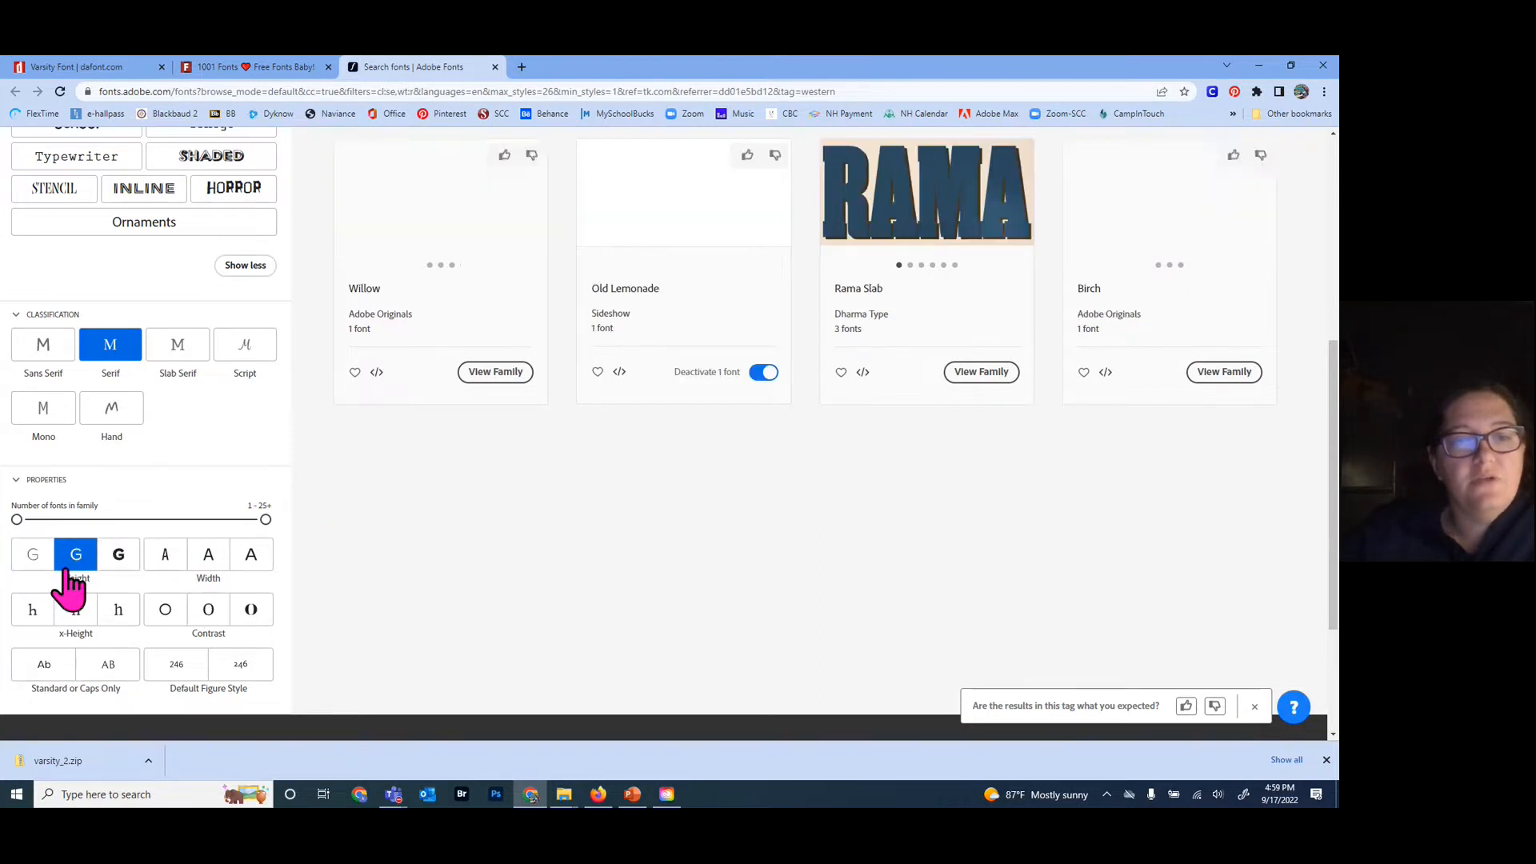
click(45, 570)
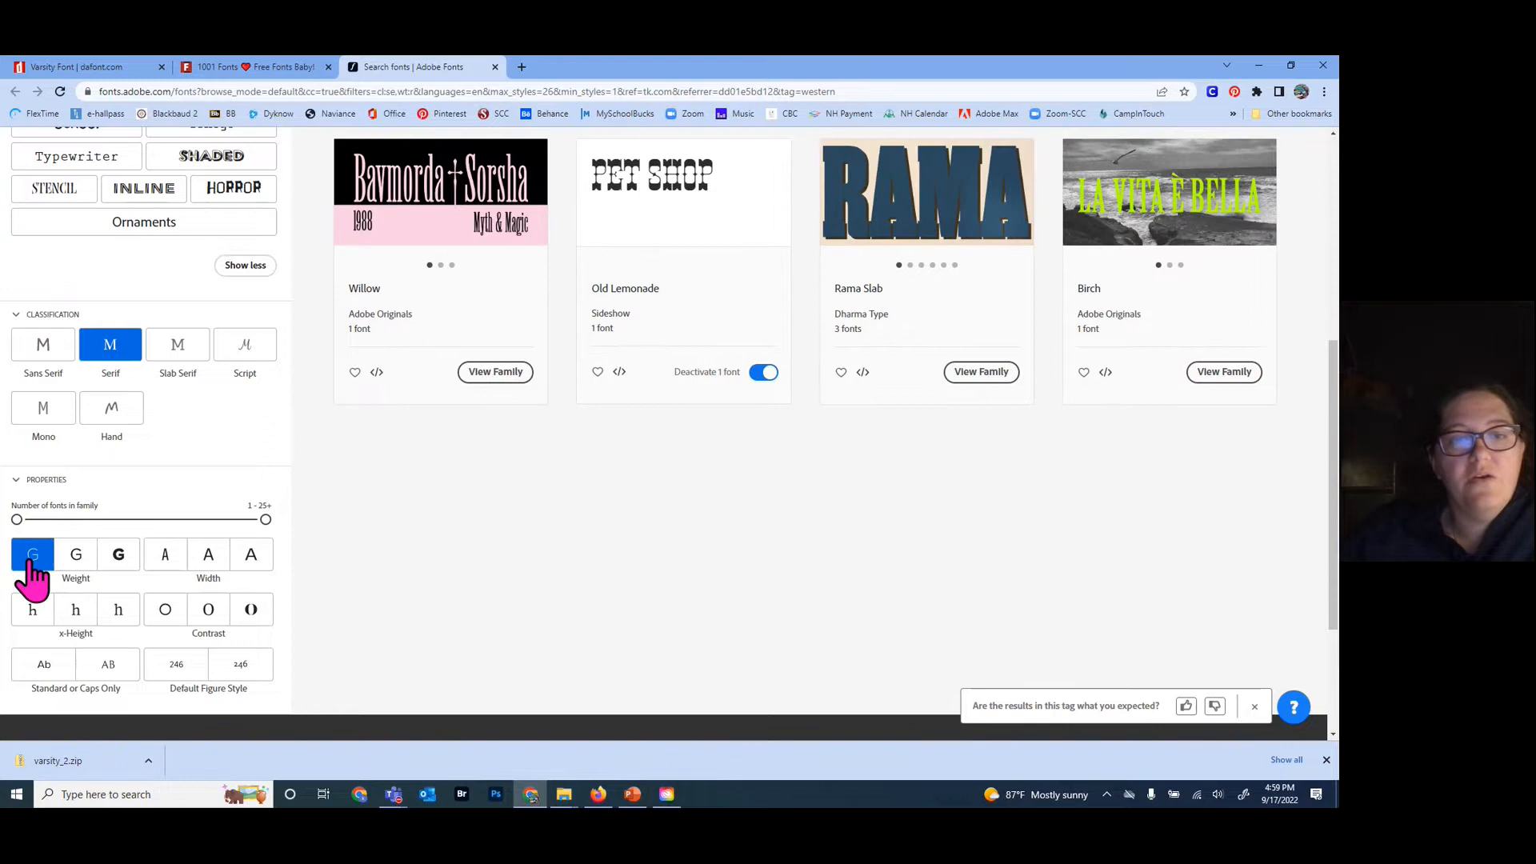
click(120, 564)
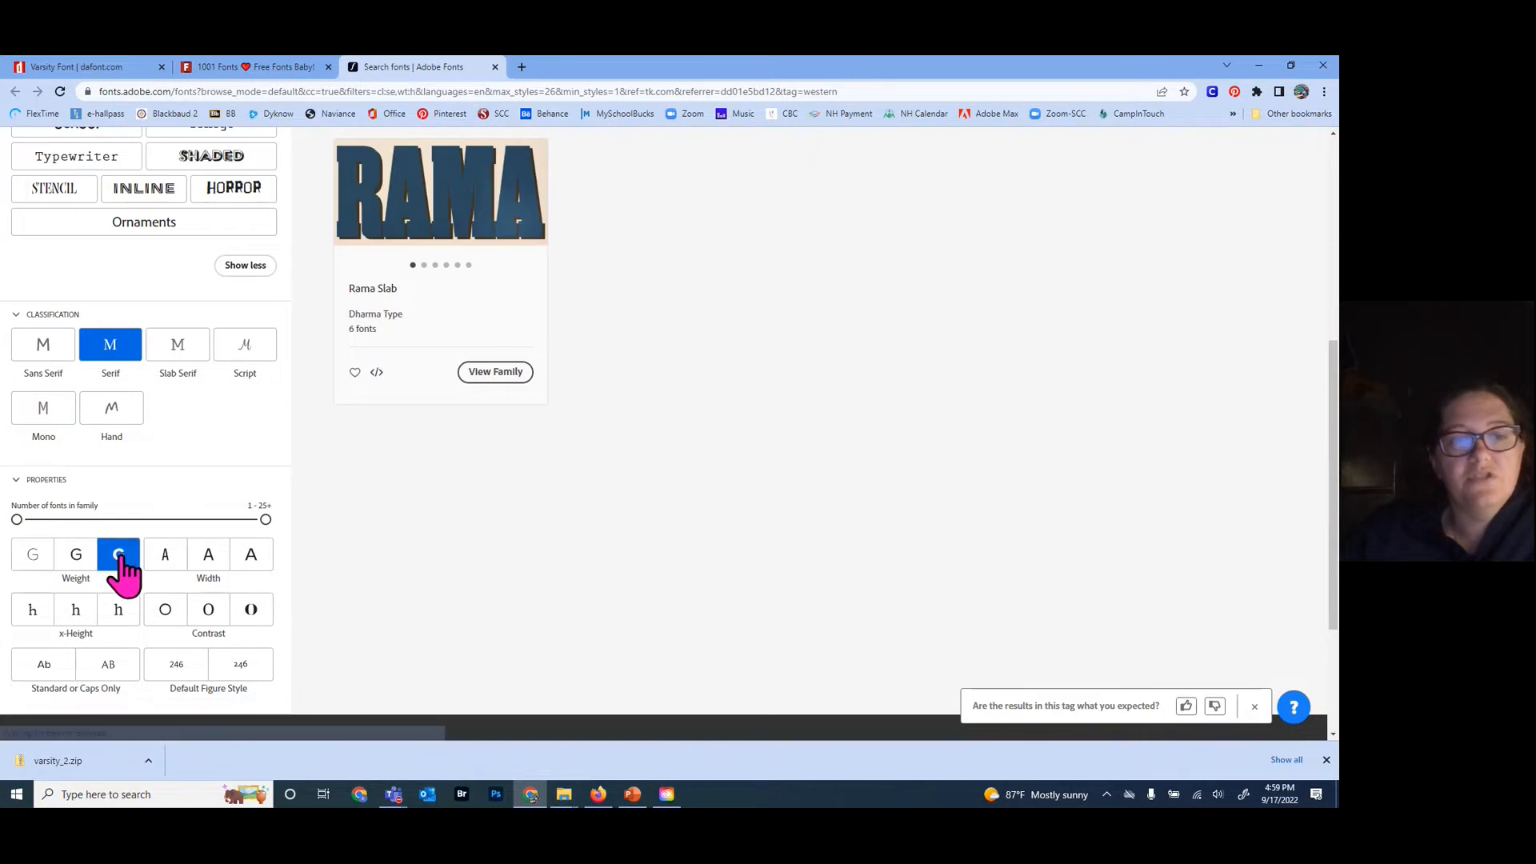
click(120, 572)
click(34, 570)
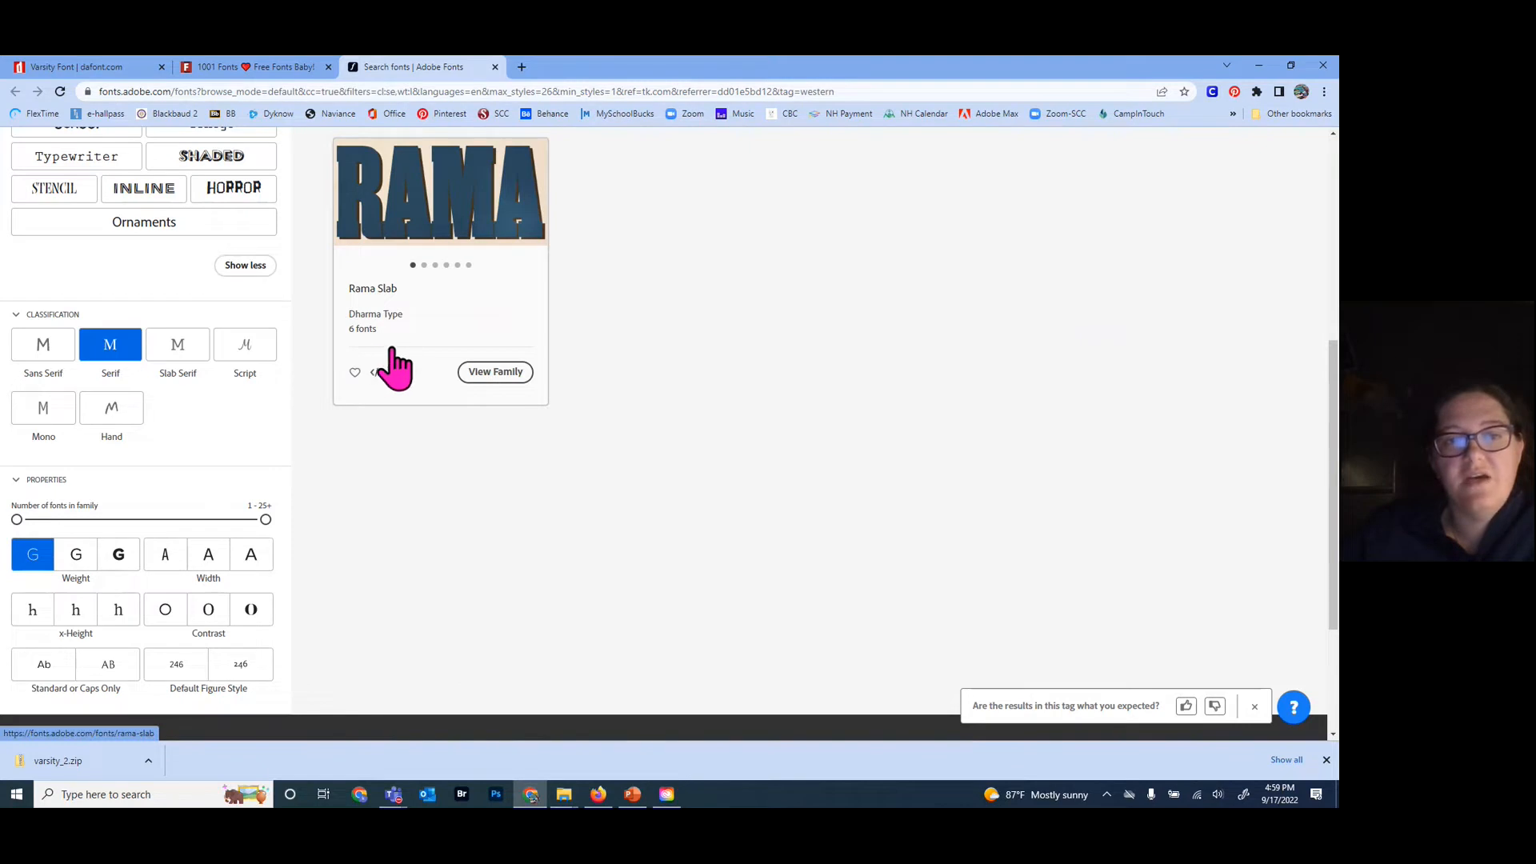
click(117, 564)
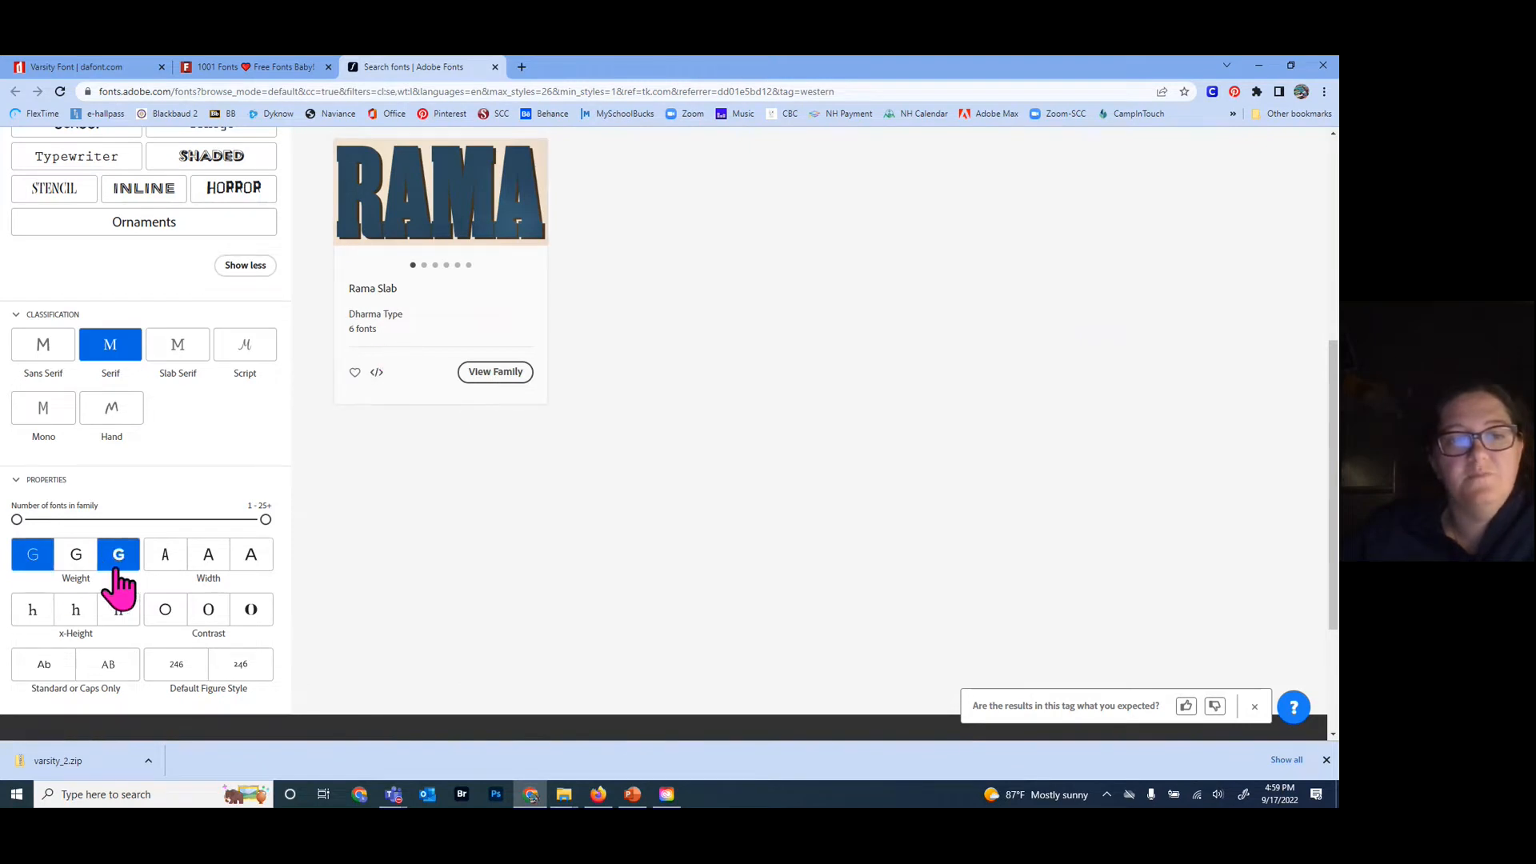
- Try the width filters on the heavy Western serif fonts
click(163, 560)
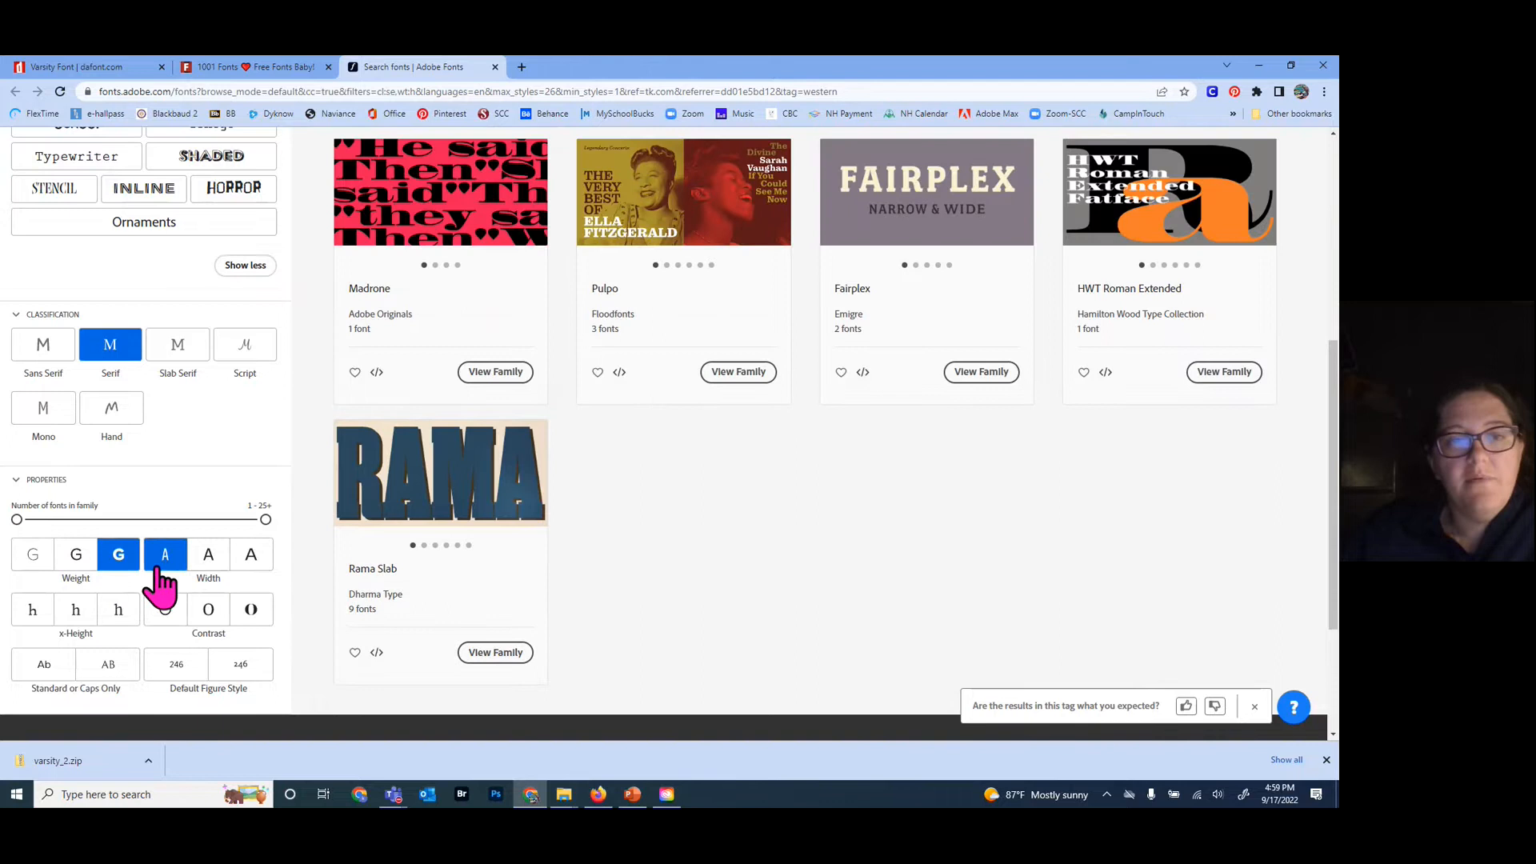
click(210, 560)
click(250, 560)
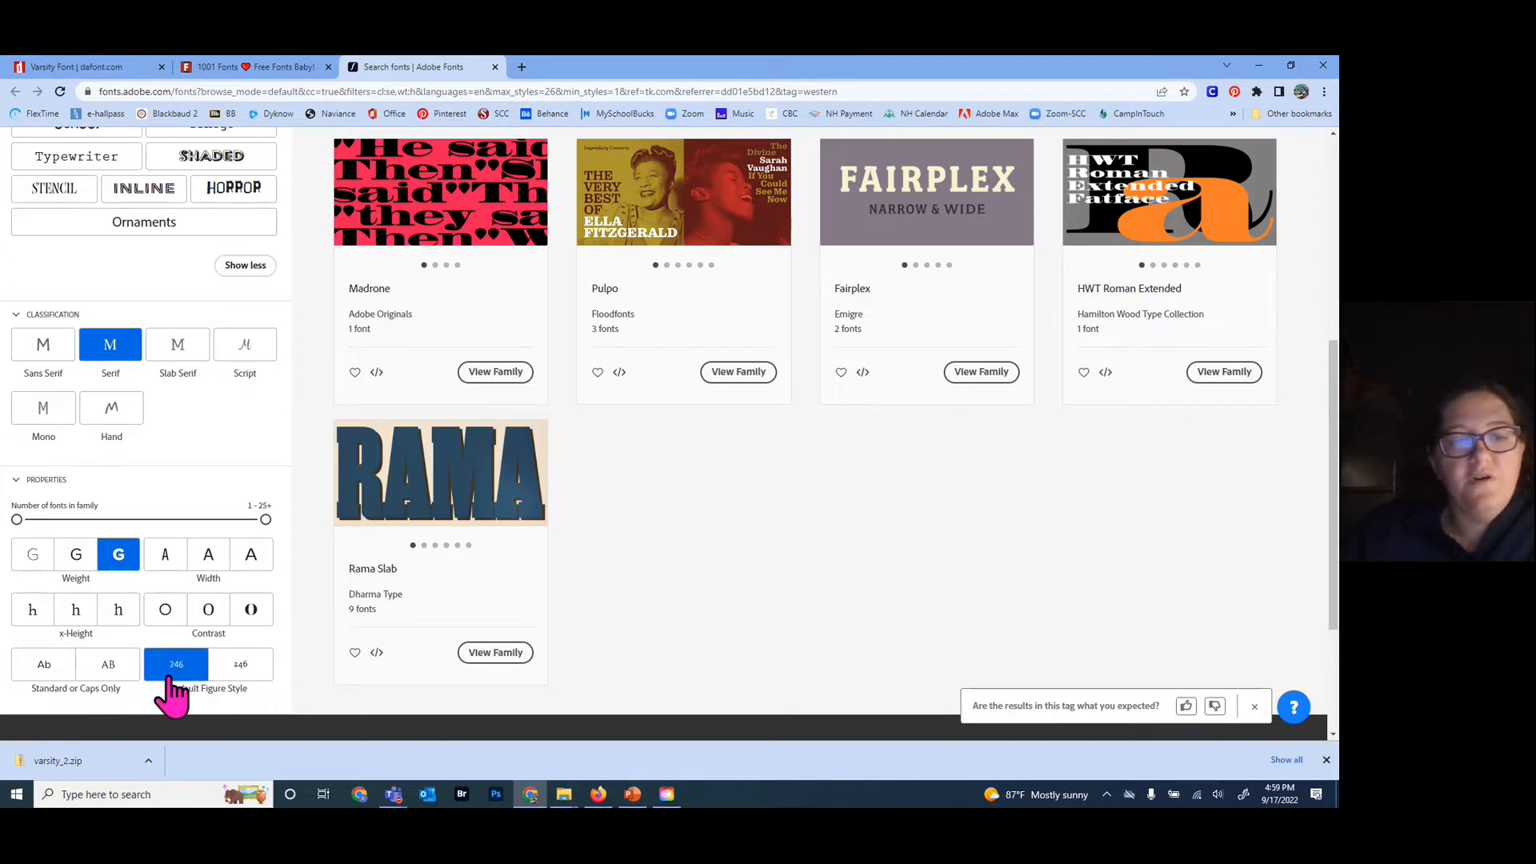
- Clear all font filters and set the sample text to 123456
scroll(679, 637, up, 5)
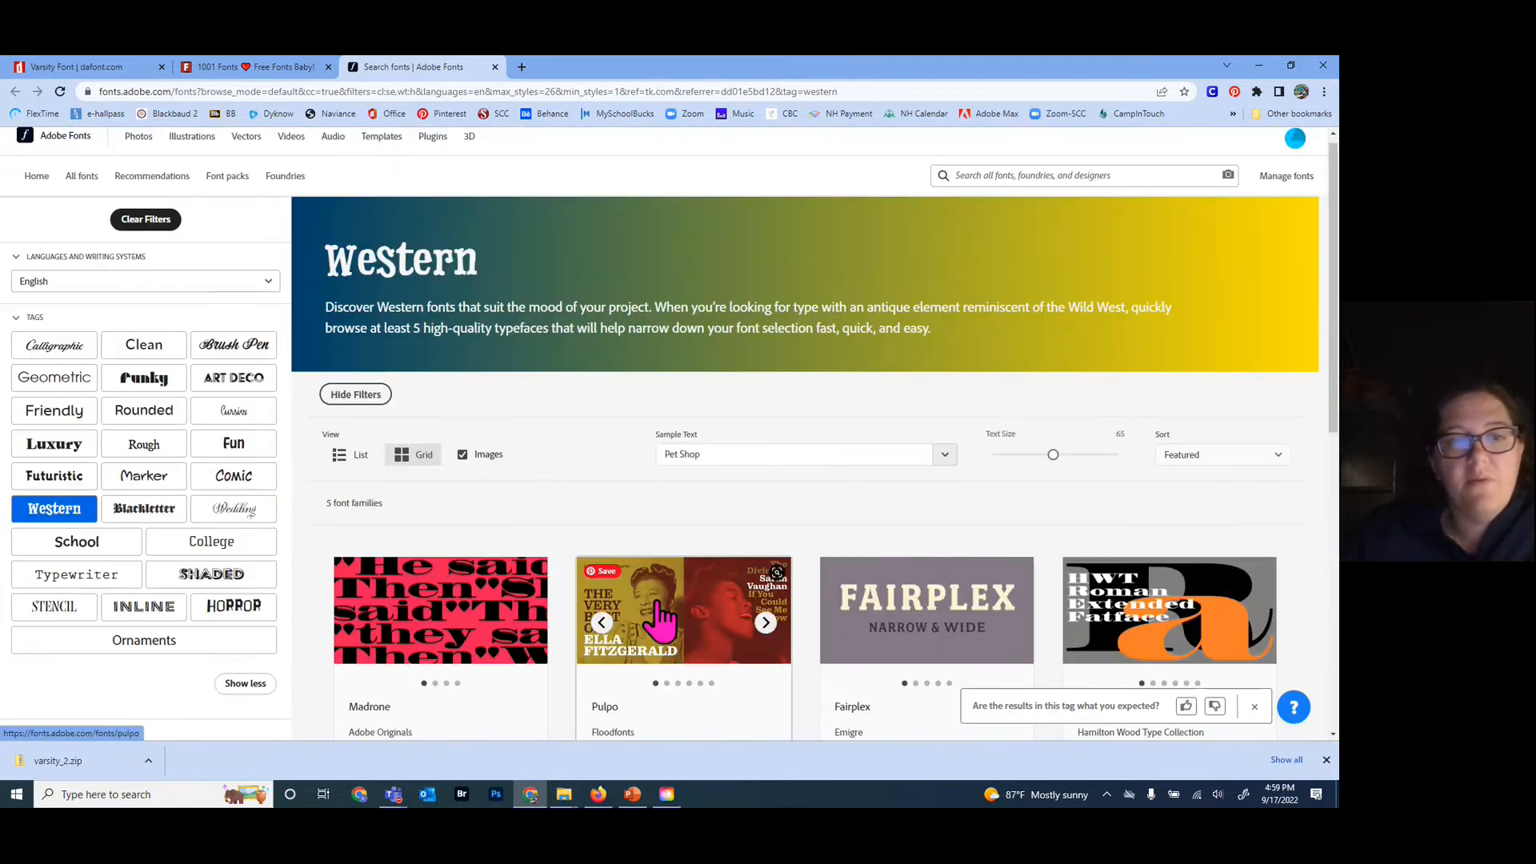
click(128, 228)
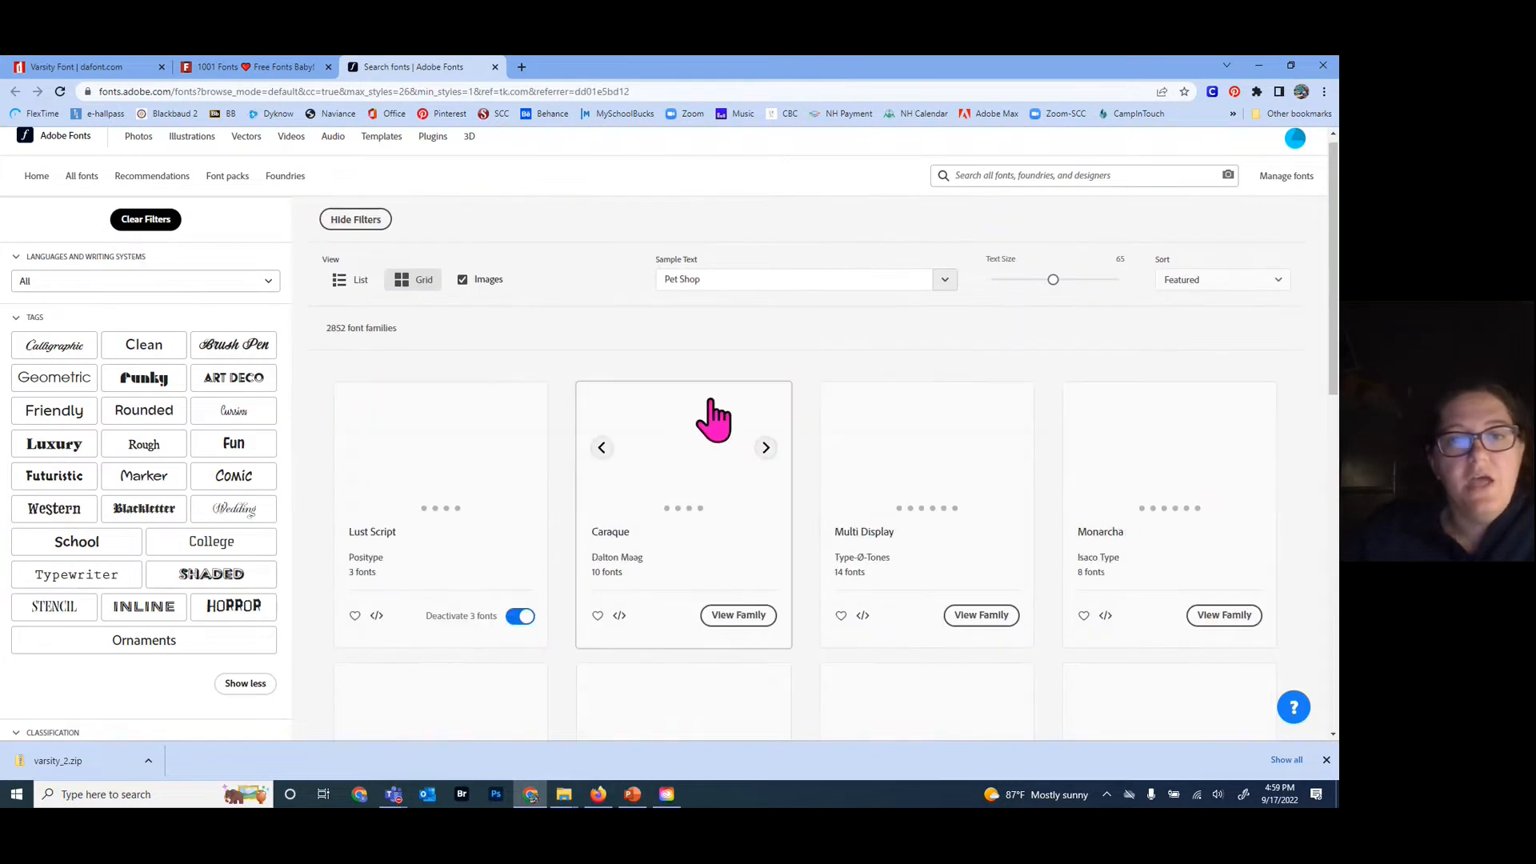
drag(730, 294, 651, 289)
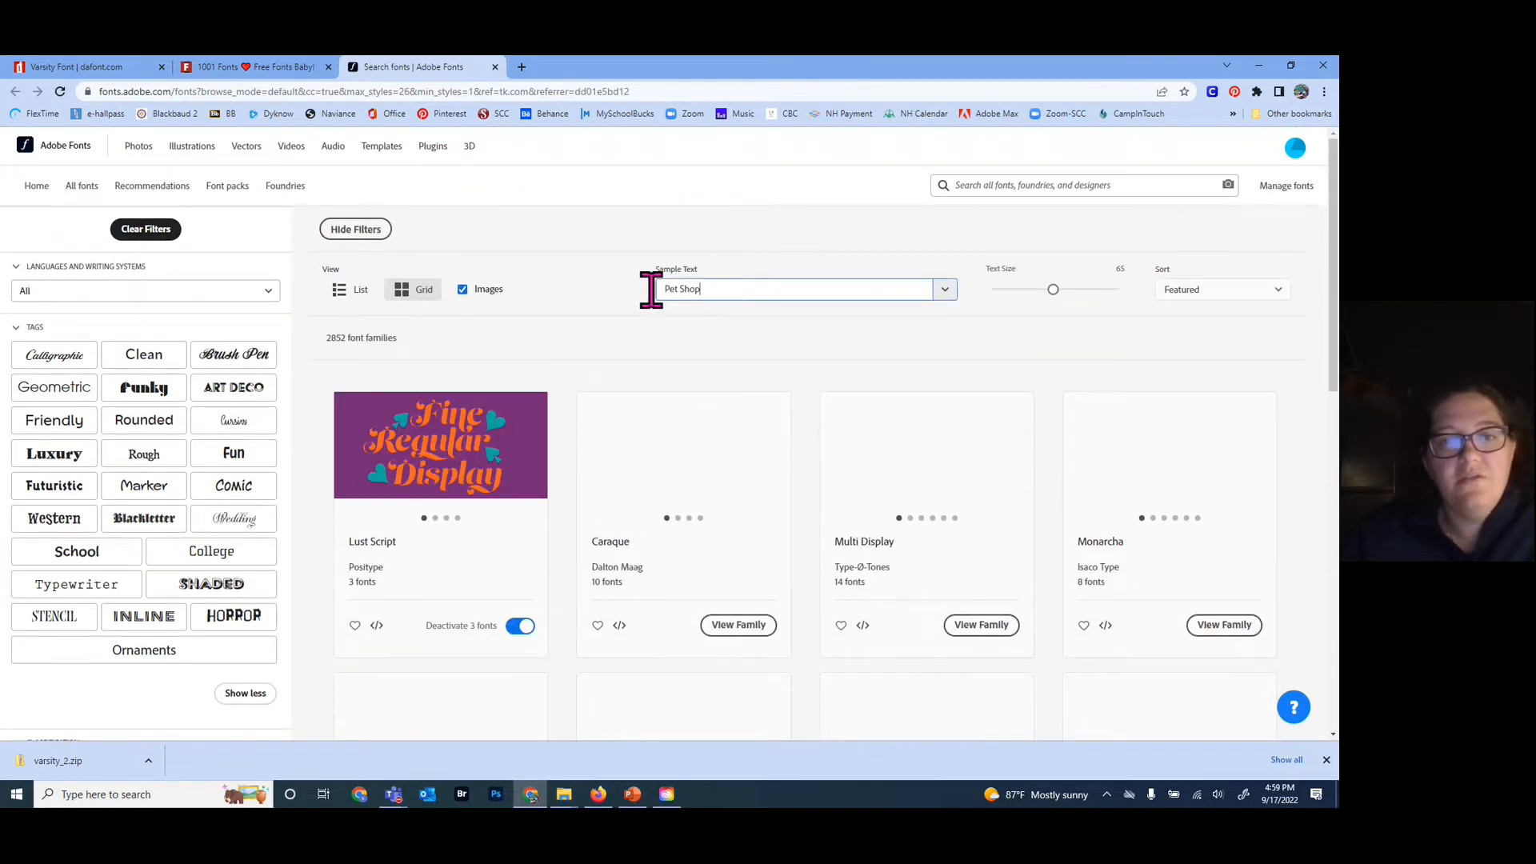
text(12)
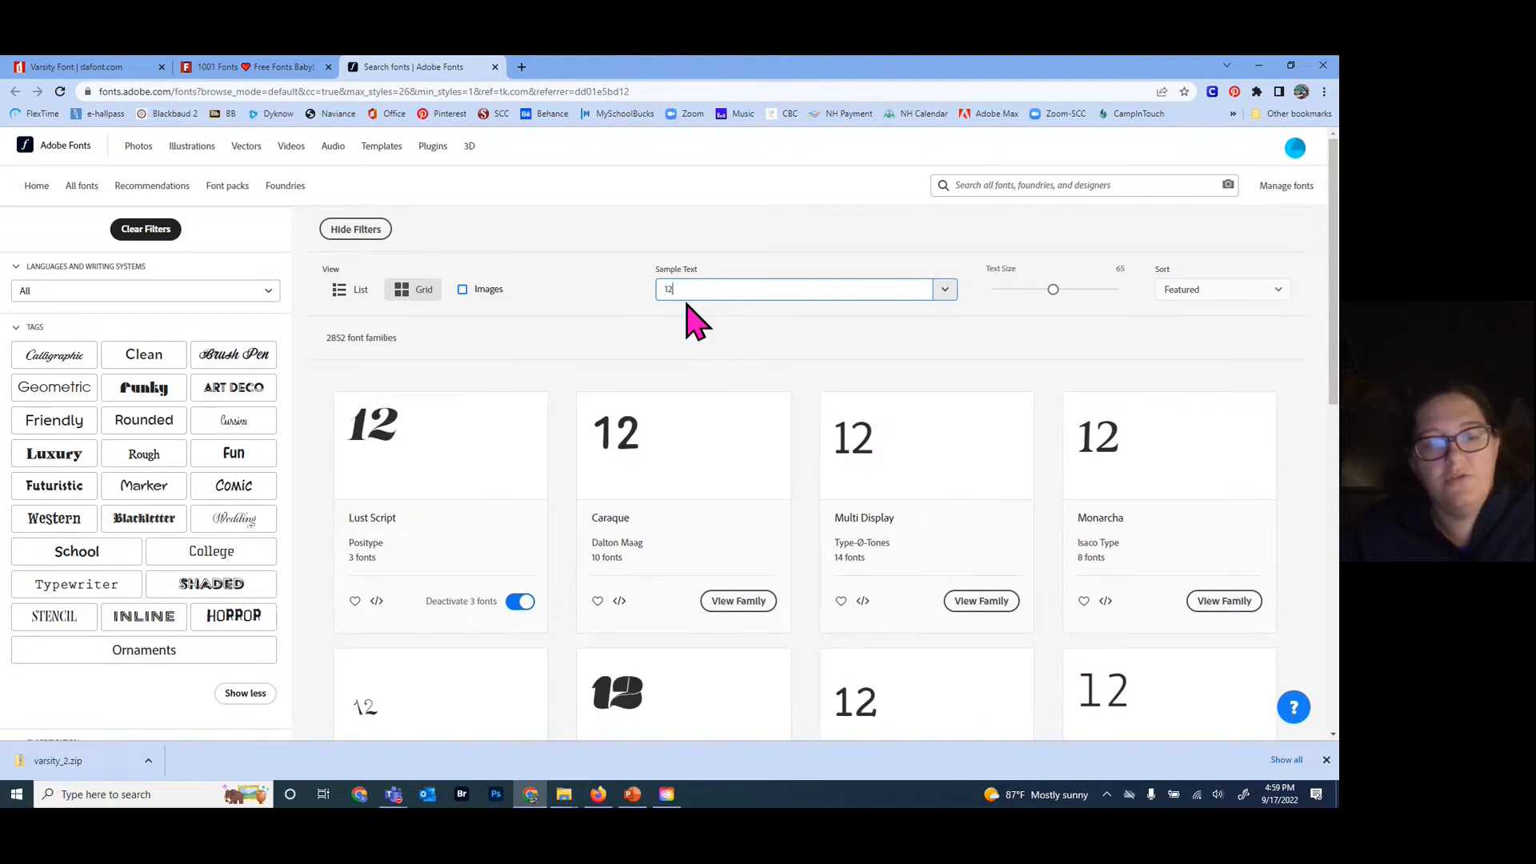
text(3456)
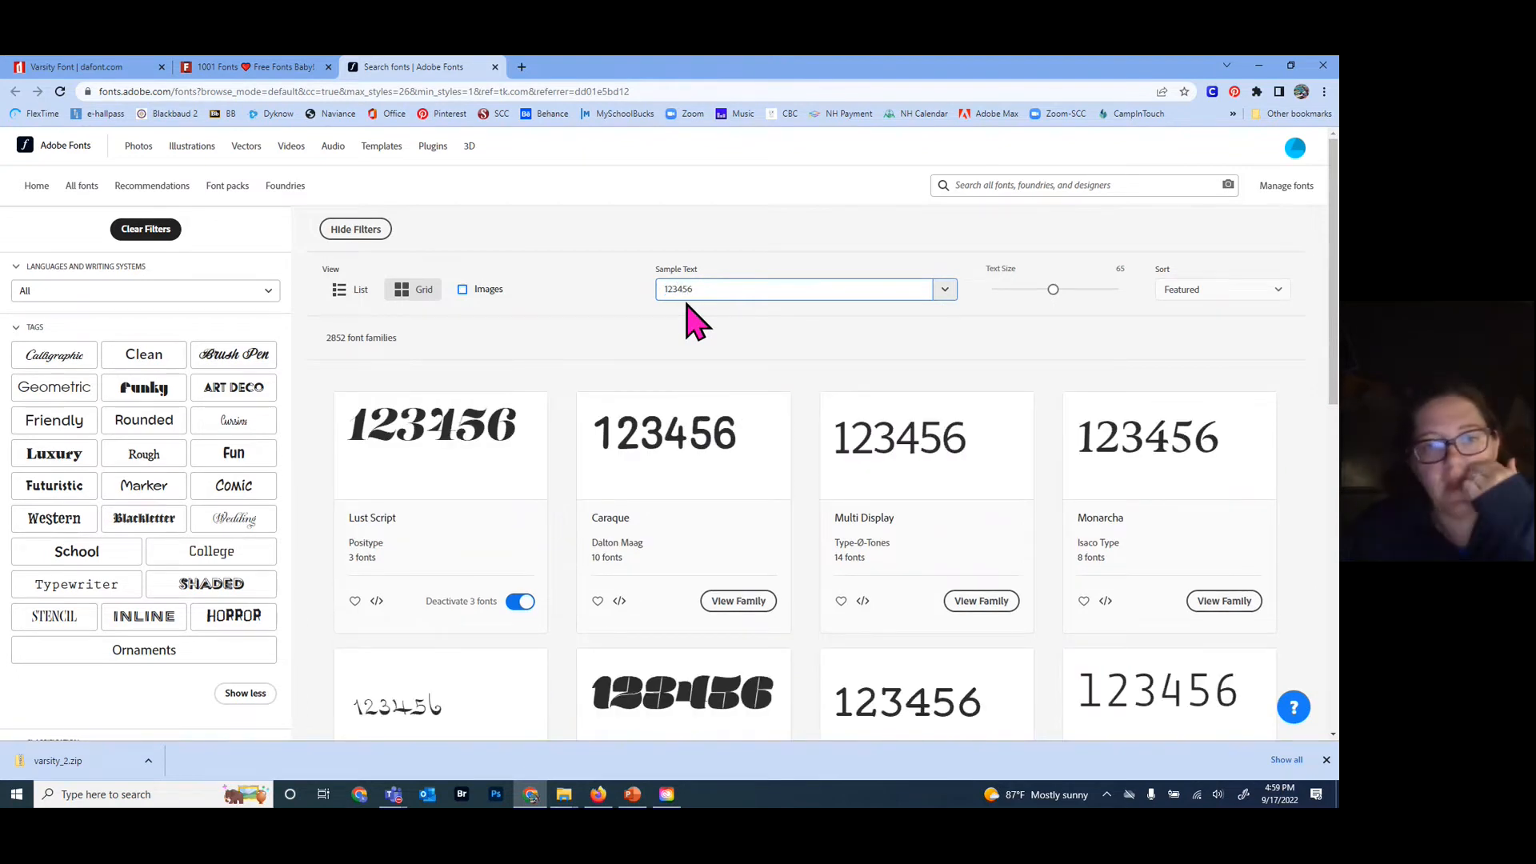
- Limit the font families to the old-style default figure style and review how their numerals look
scroll(261, 425, down, 2)
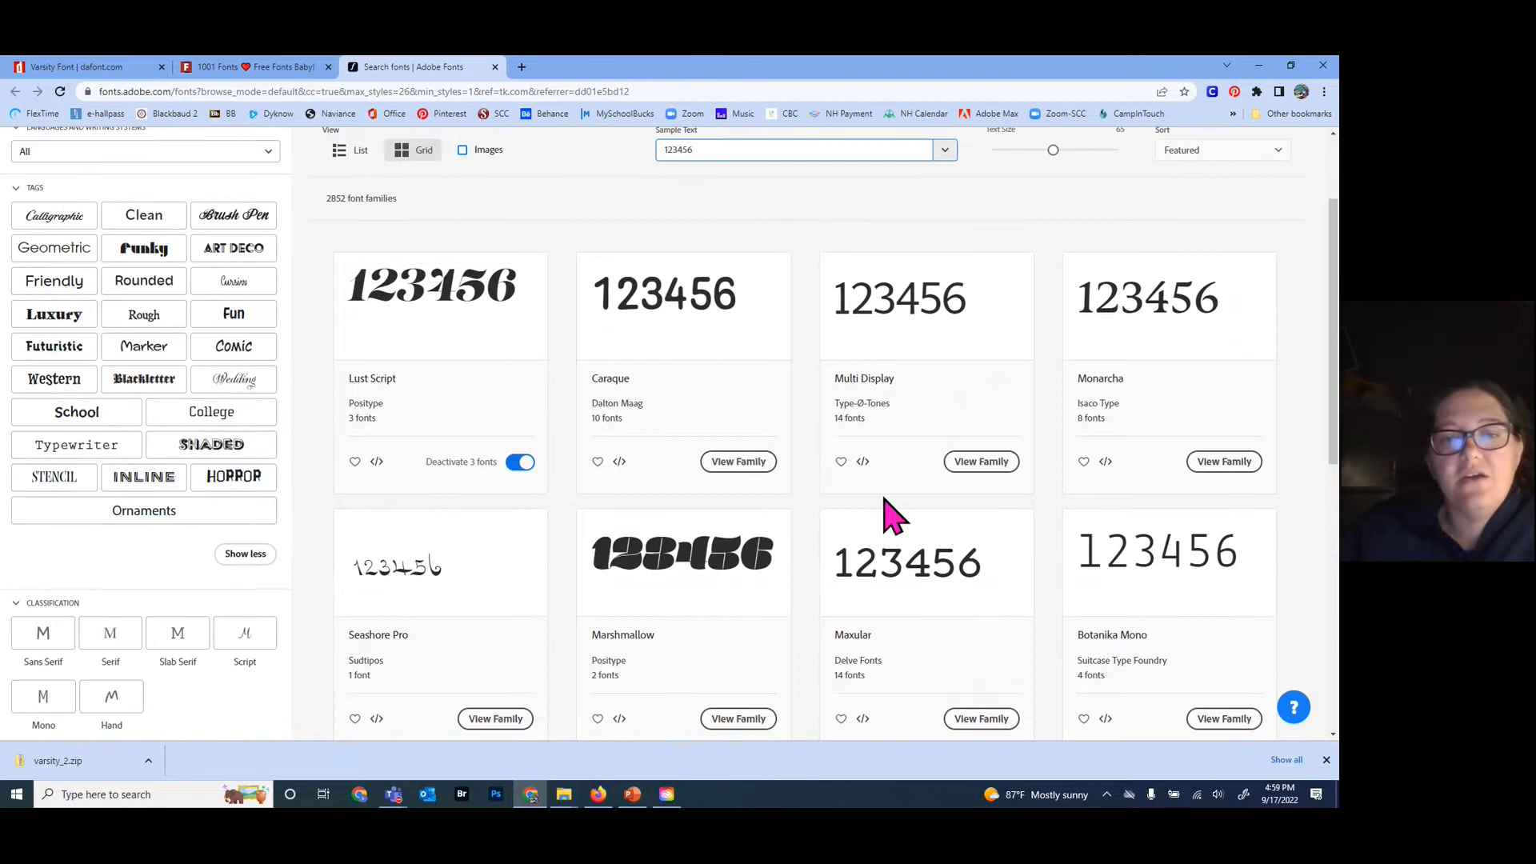
scroll(531, 634, down, 4)
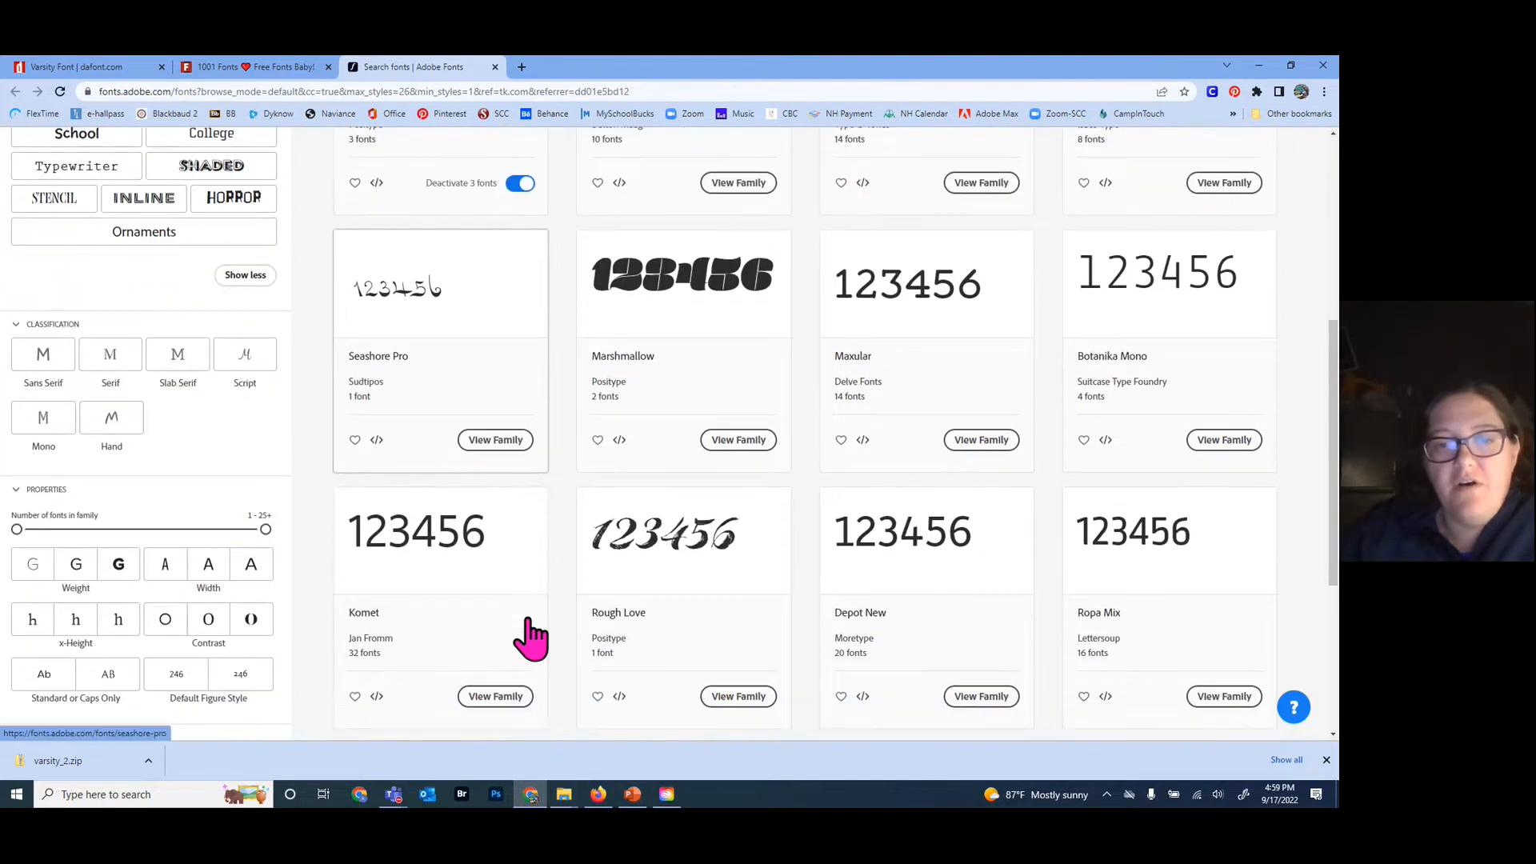
scroll(301, 575, down, 2)
click(156, 551)
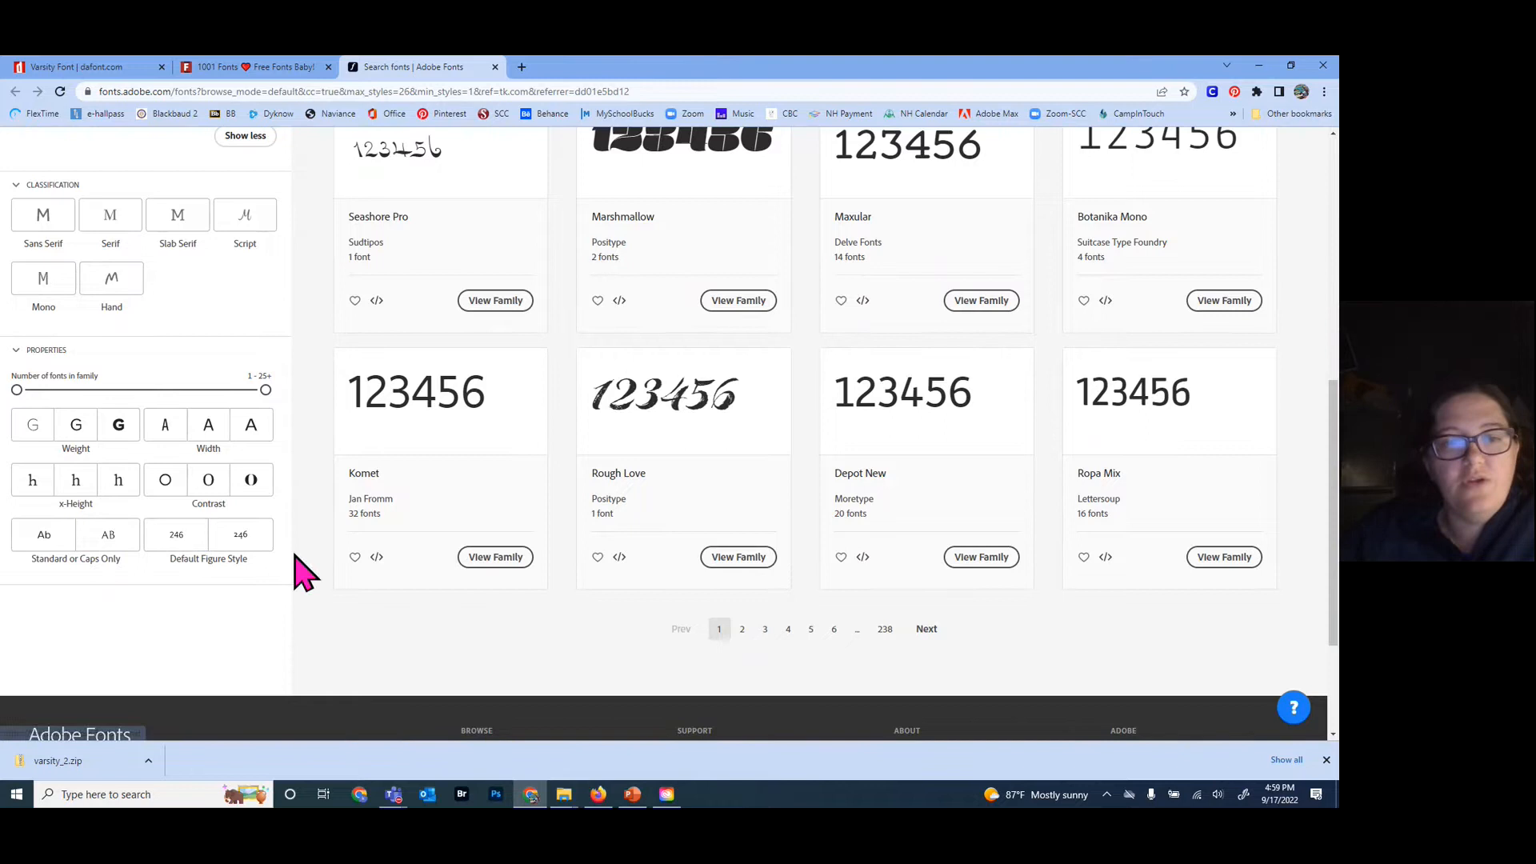
click(256, 543)
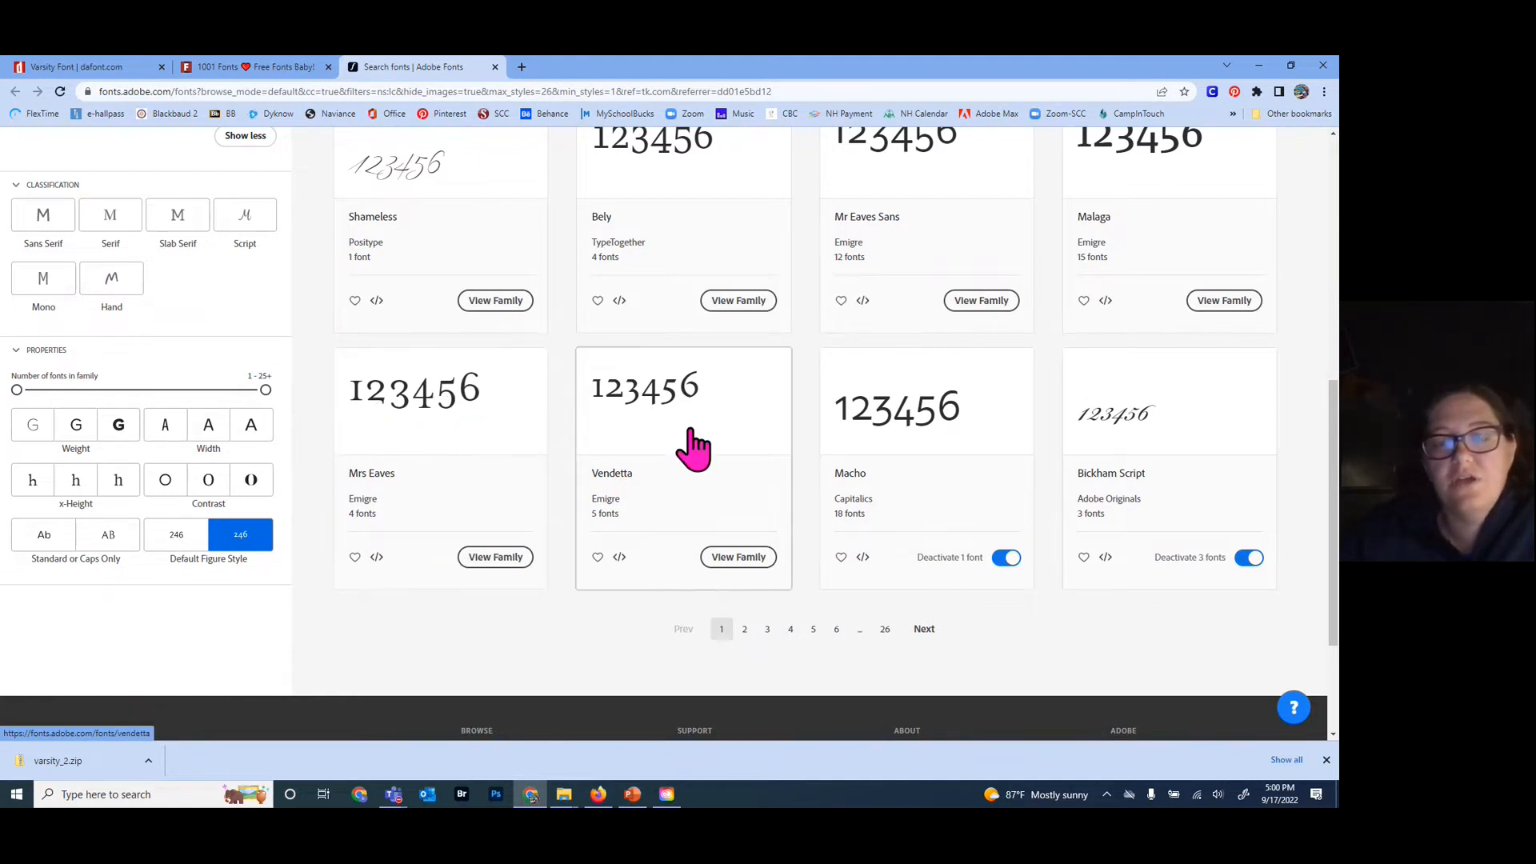
scroll(692, 446, up, 1)
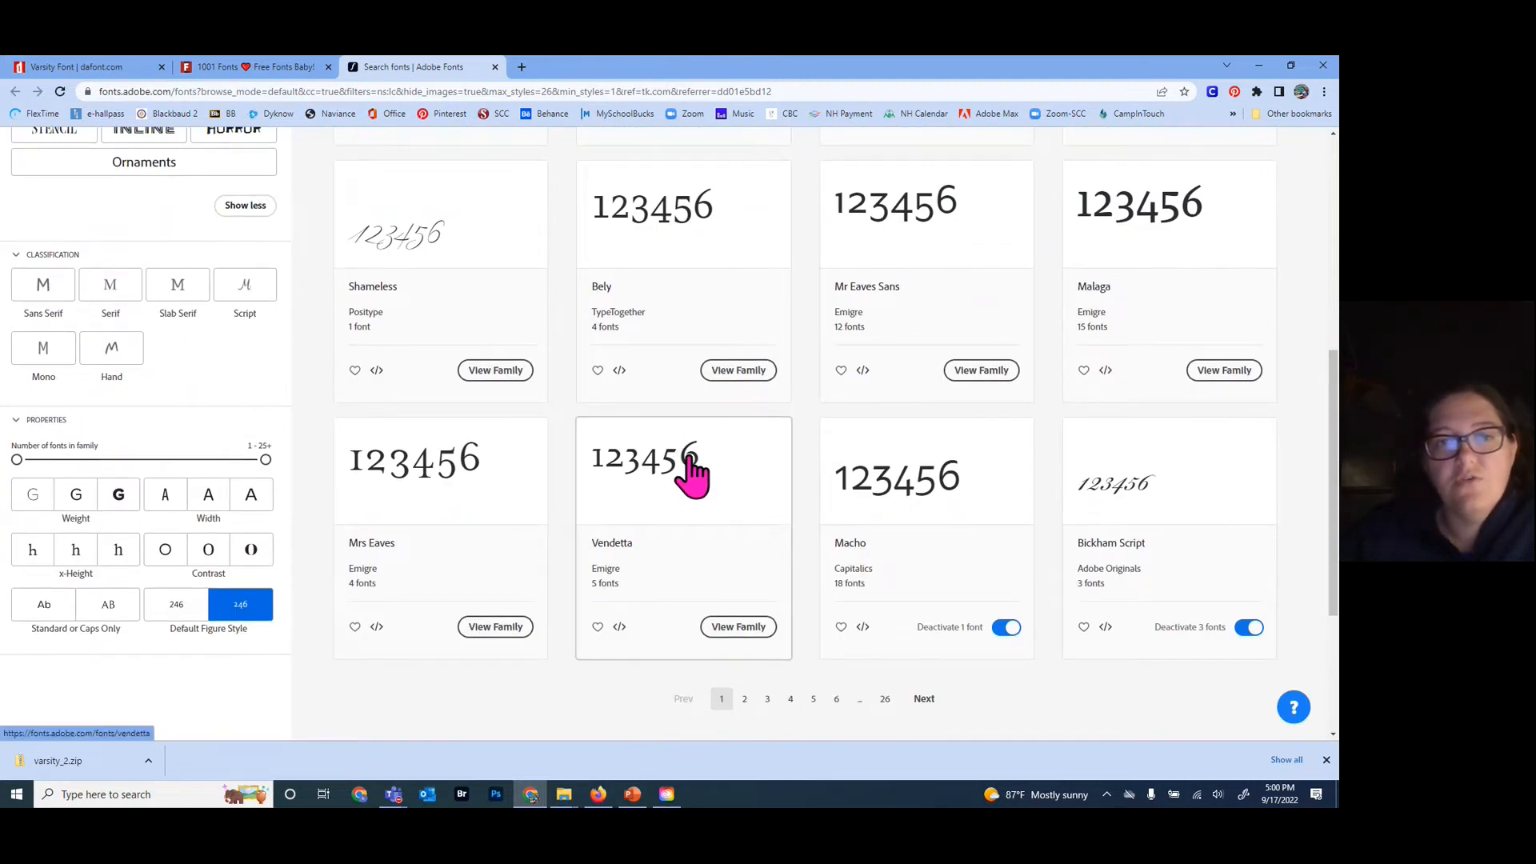
scroll(696, 480, up, 1)
scroll(704, 506, up, 2)
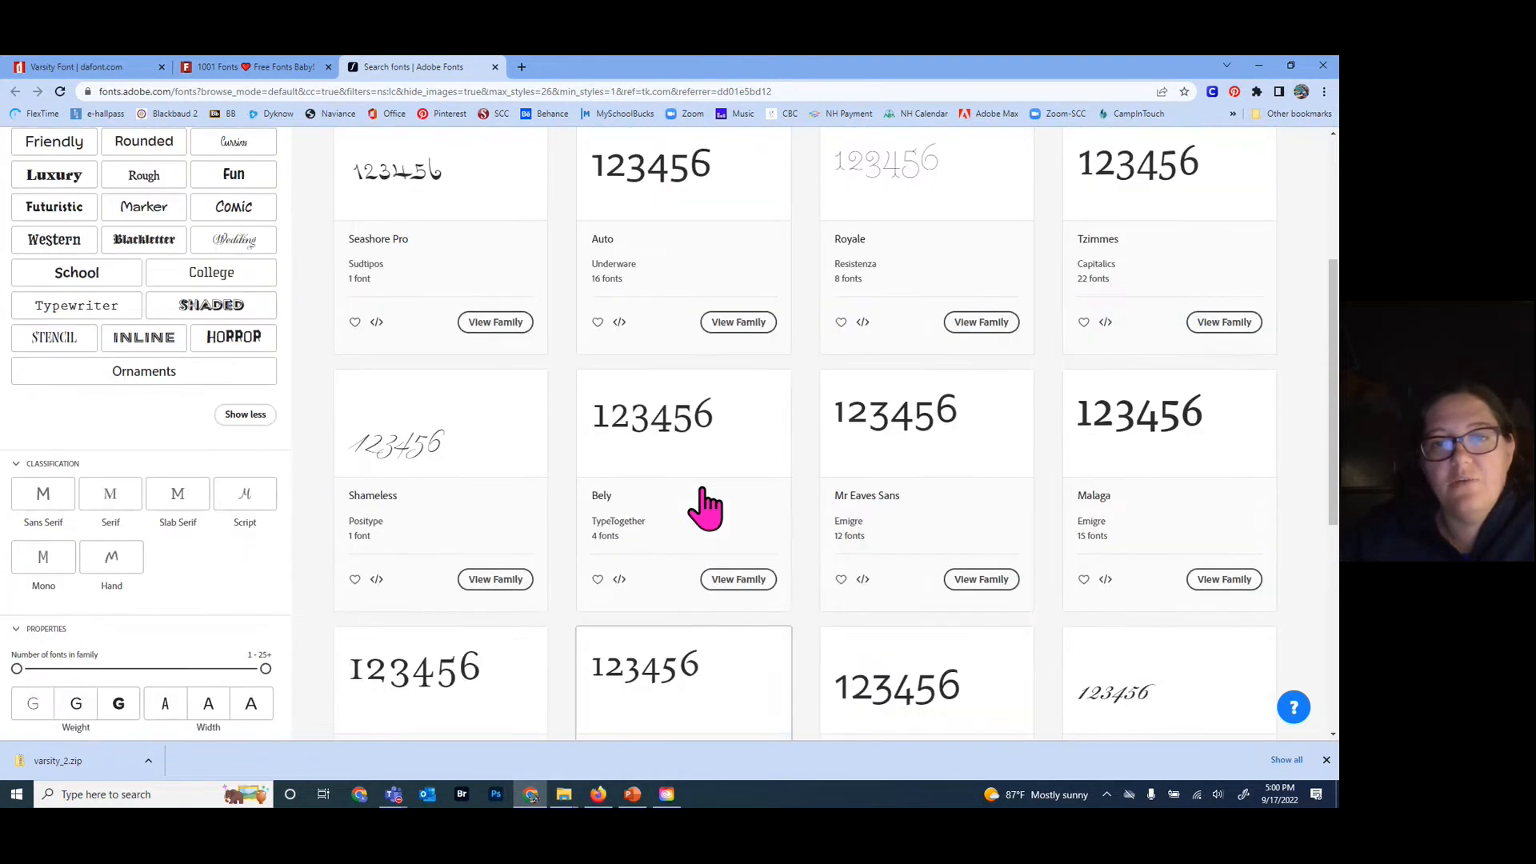
scroll(704, 505, up, 1)
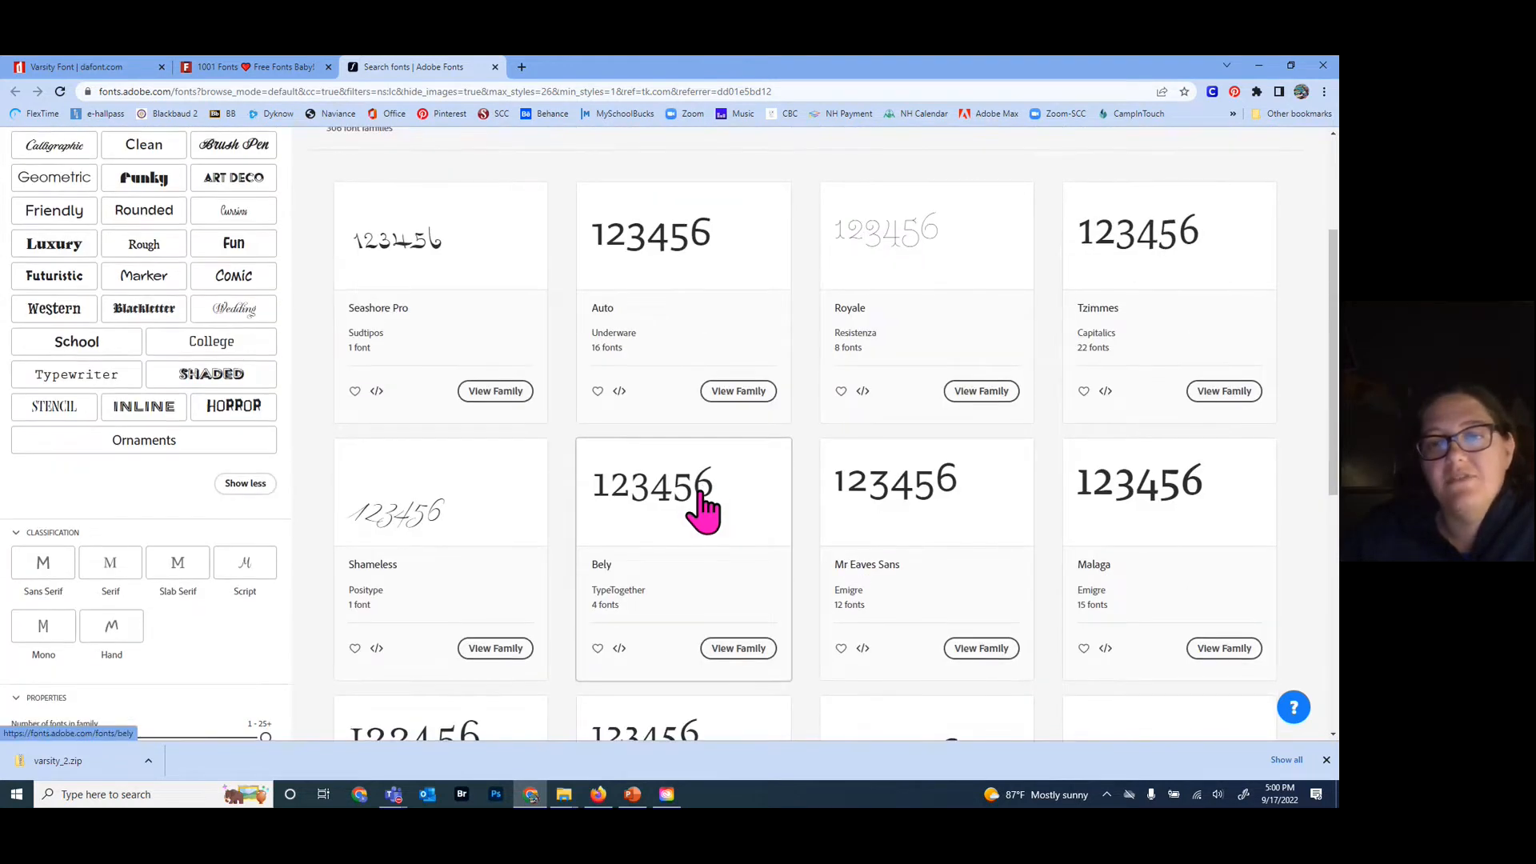
scroll(704, 506, down, 2)
scroll(702, 511, down, 2)
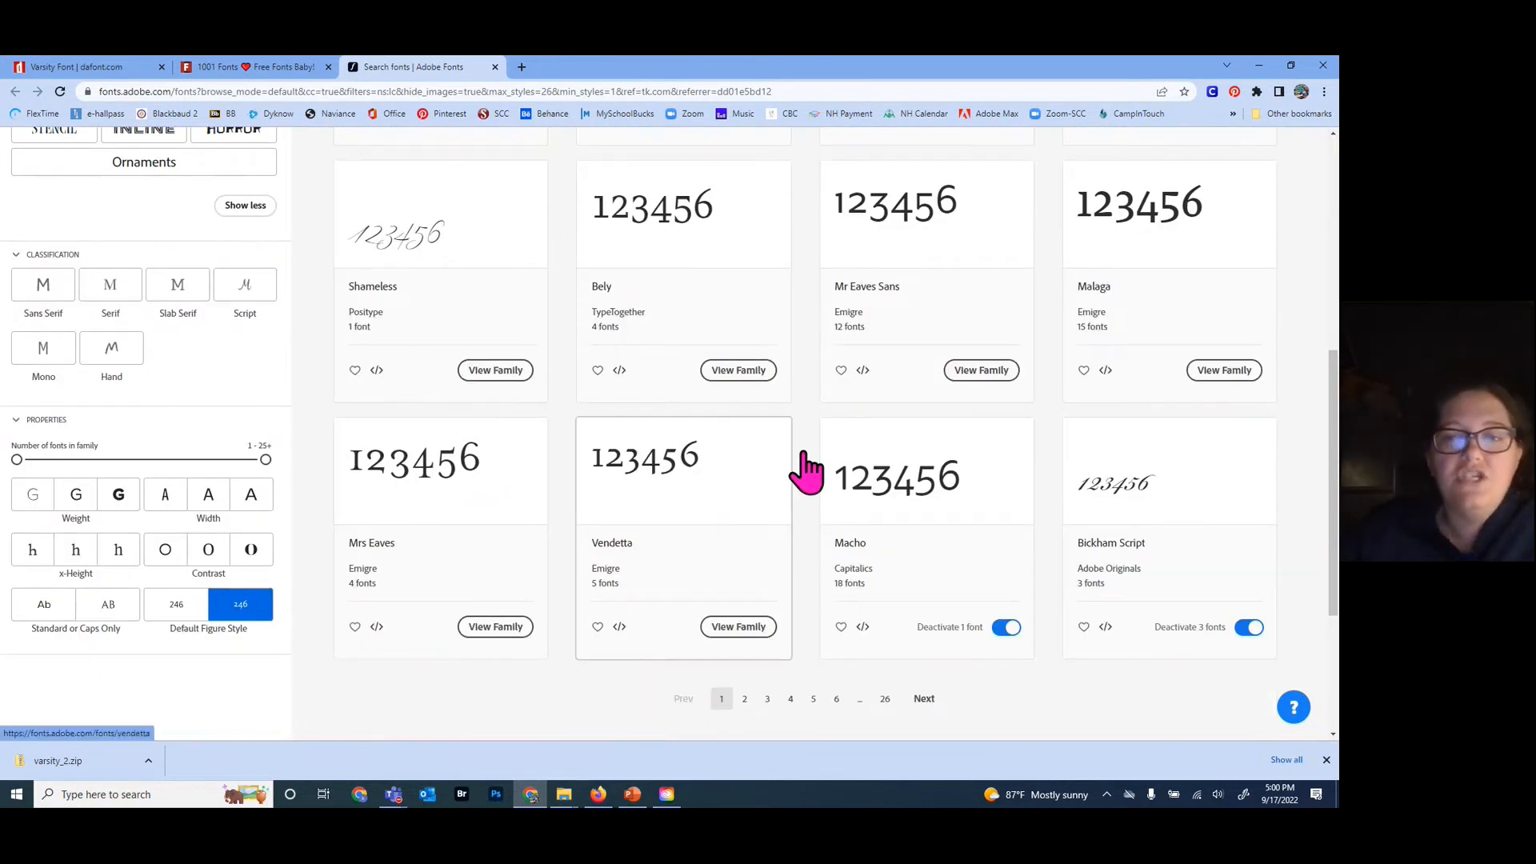
- Change the sample text to 123456789 for the old-style figure fonts
scroll(809, 470, up, 5)
scroll(774, 271, up, 2)
click(740, 290)
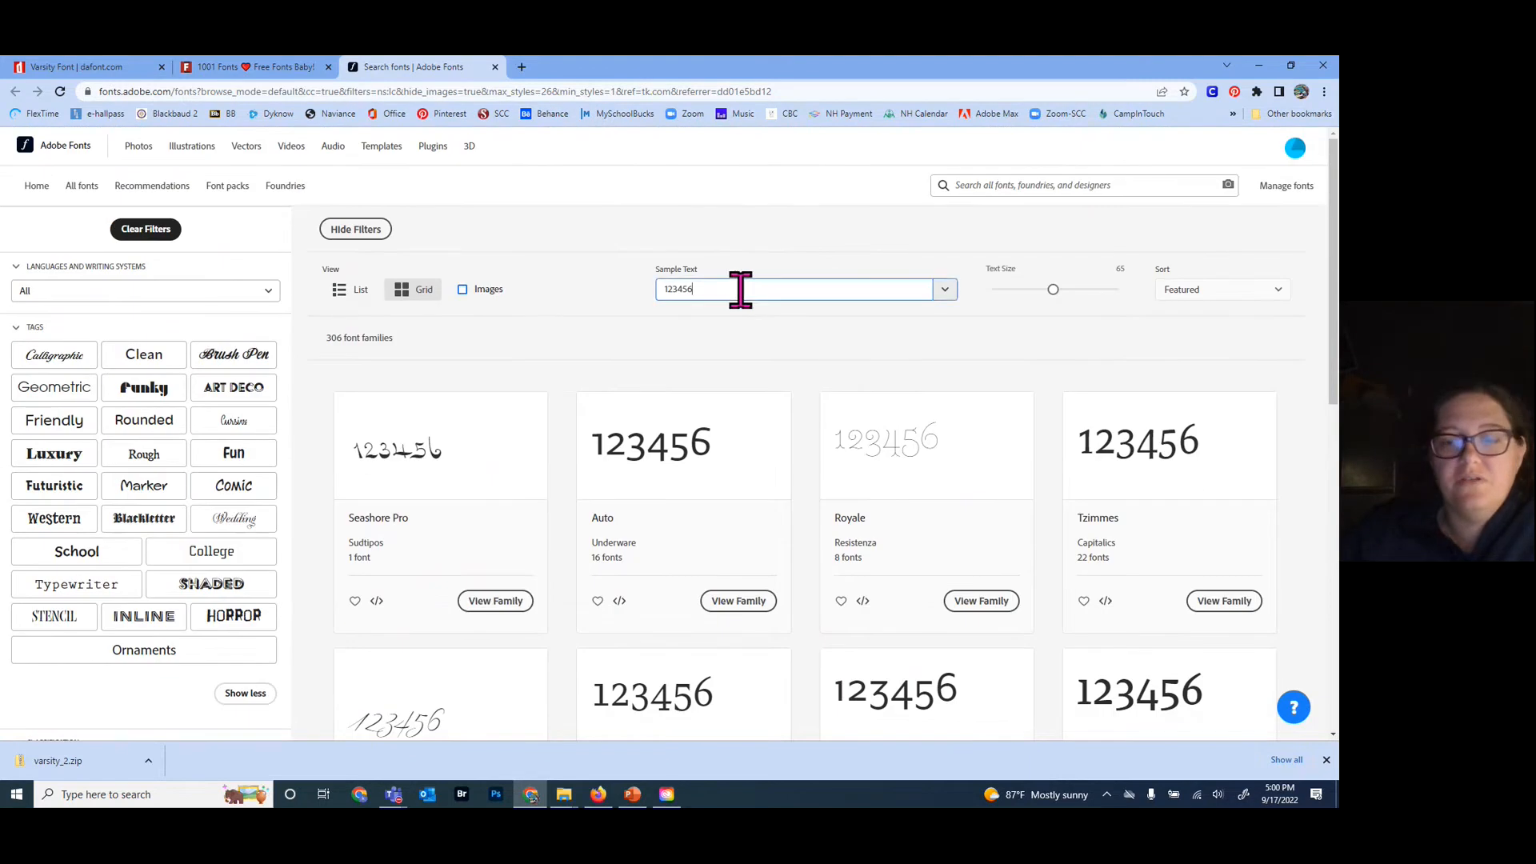
key(BackSpace)
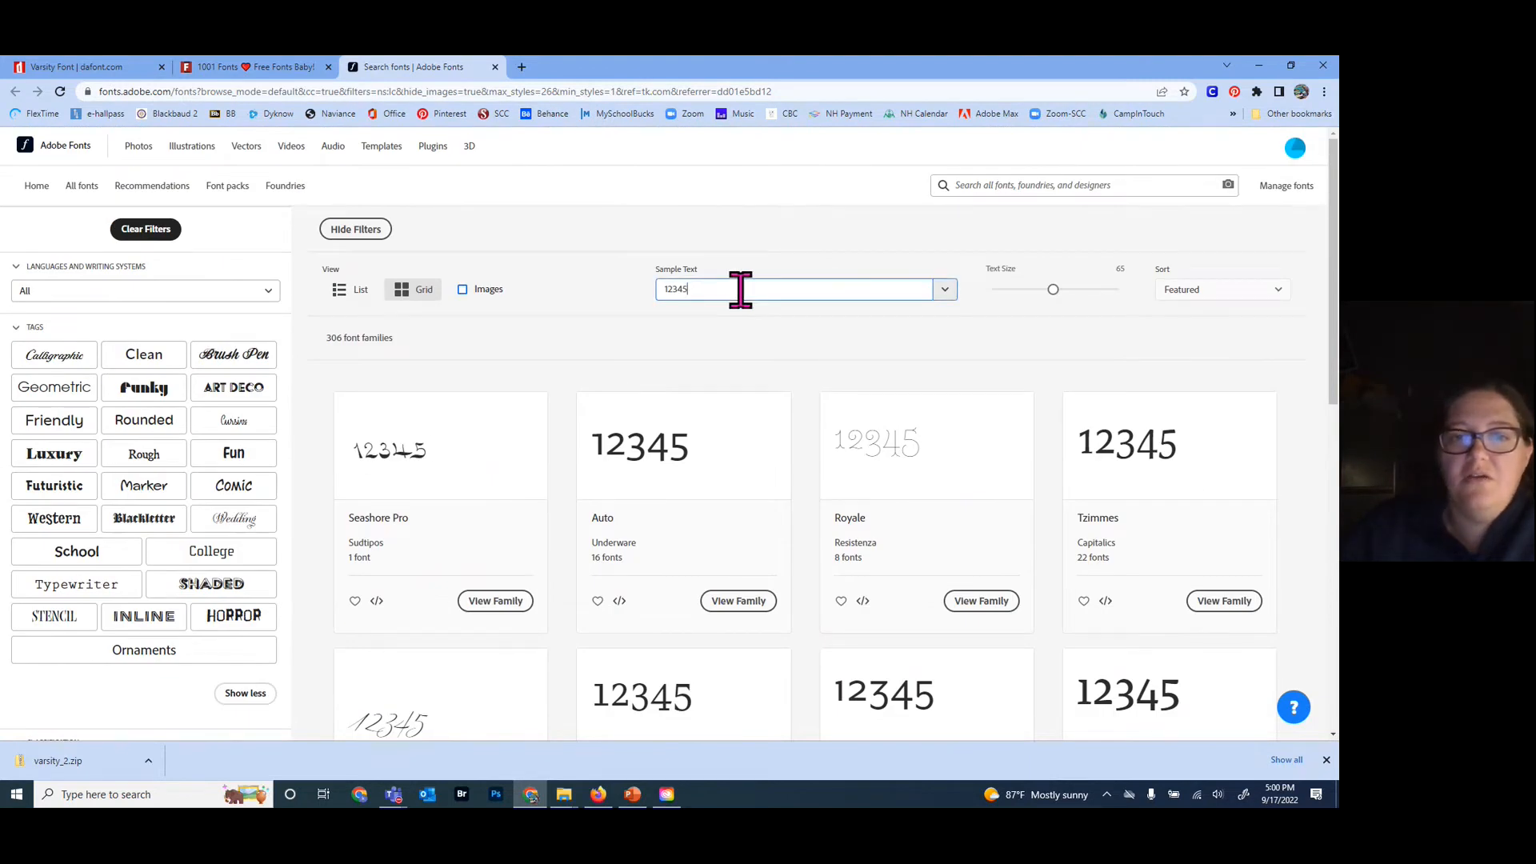
scroll(651, 496, down, 8)
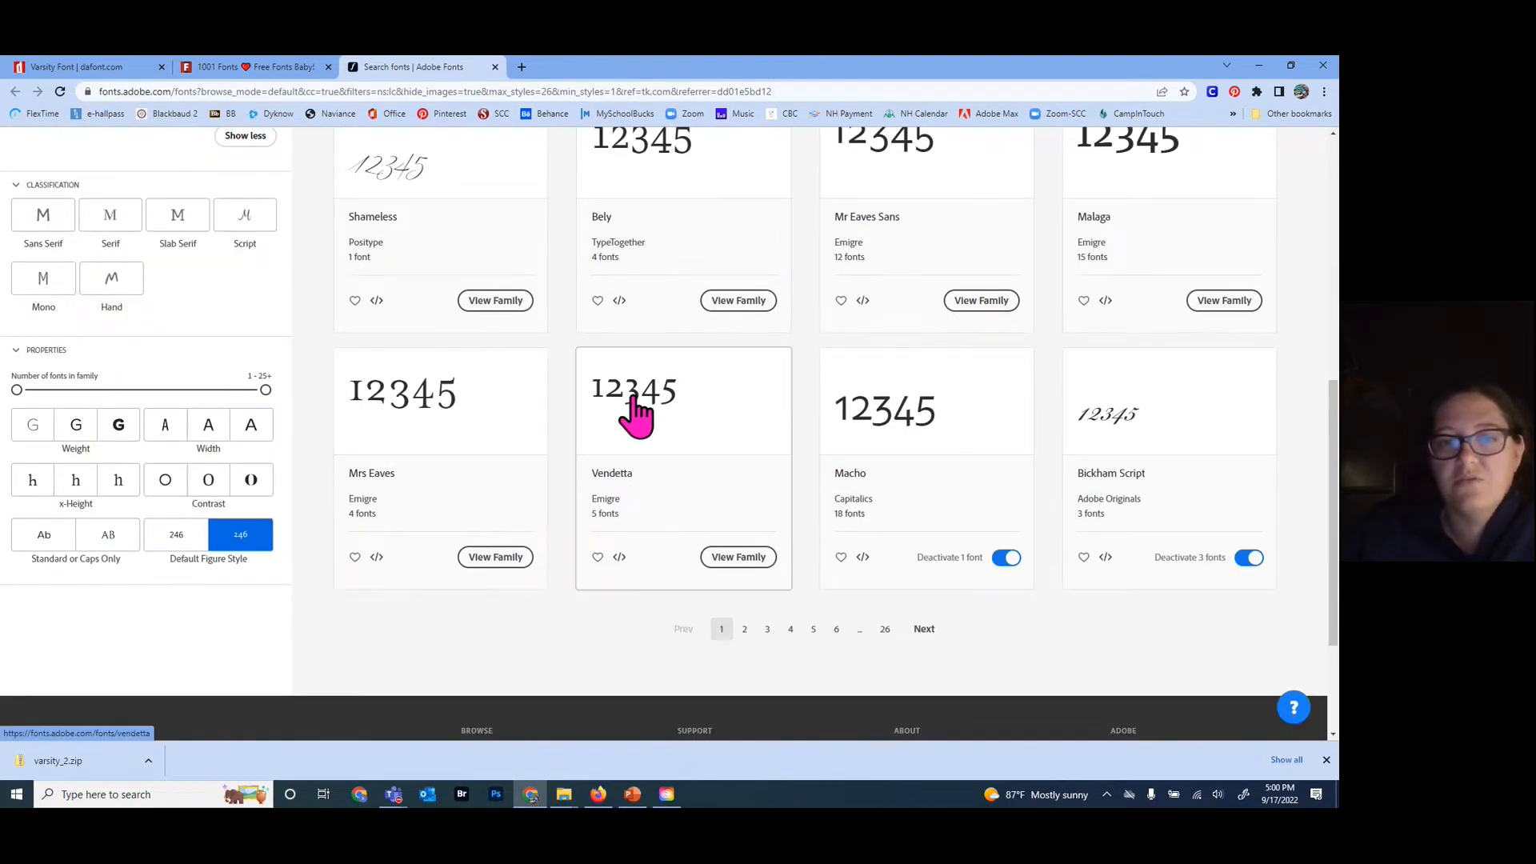
scroll(720, 432, up, 9)
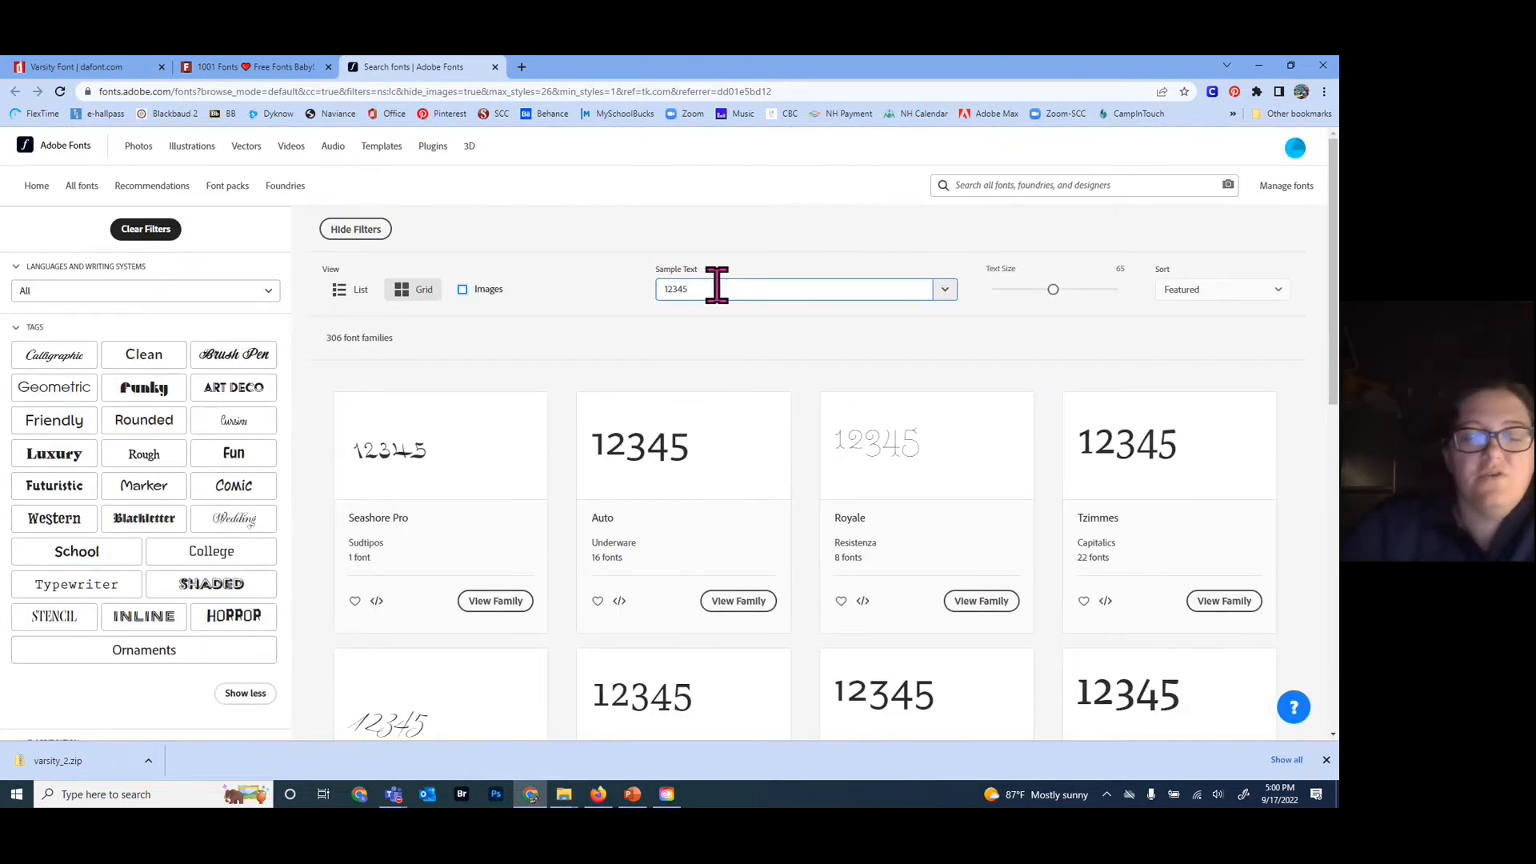
text(6789)
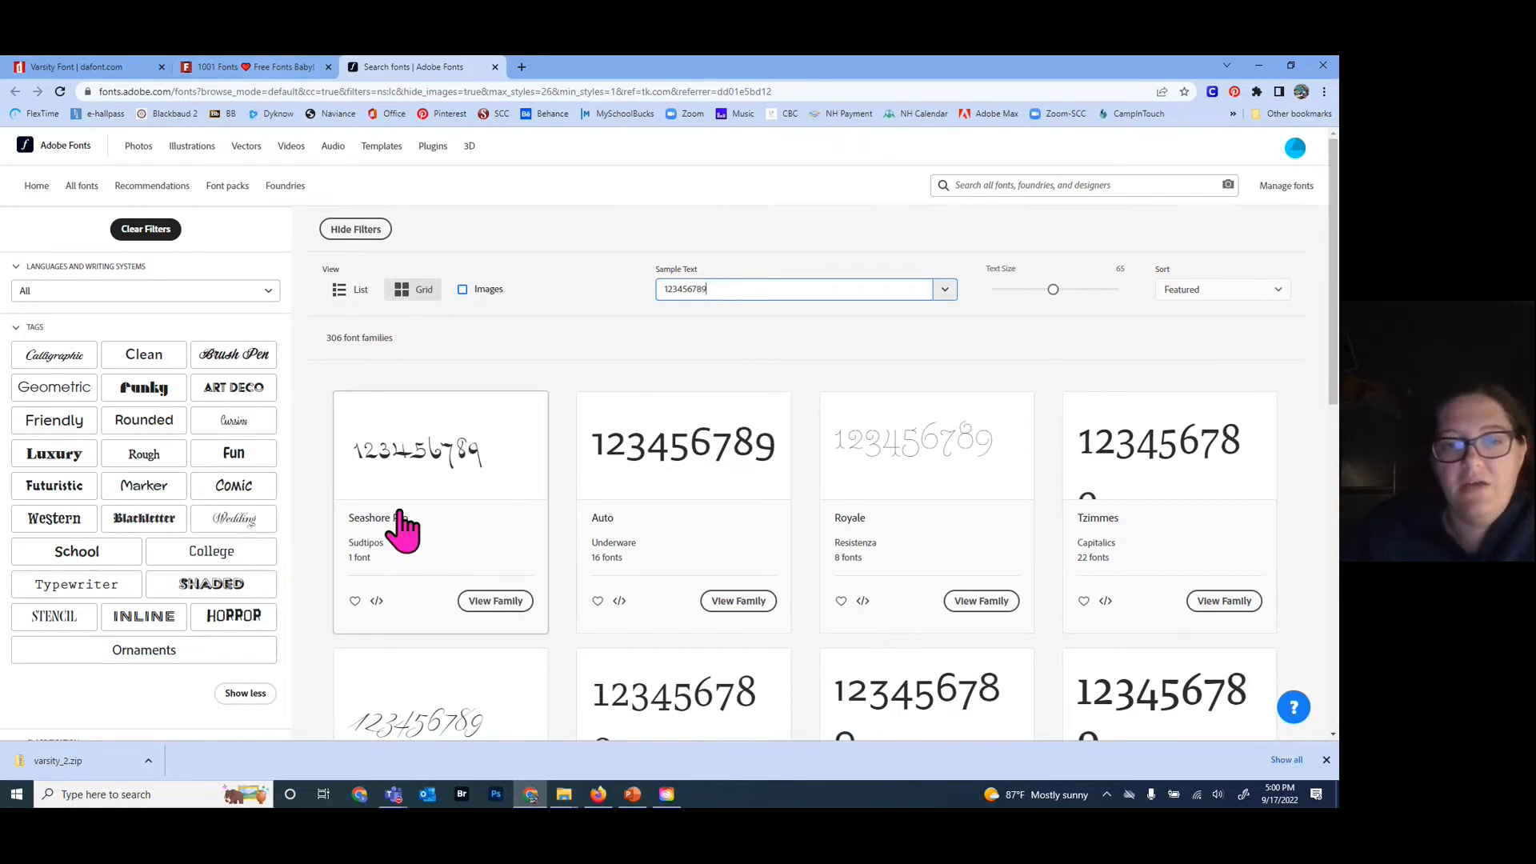
- Examine how the digits 1 to 9 sit on the baseline across the old-style figure families
scroll(736, 504, down, 4)
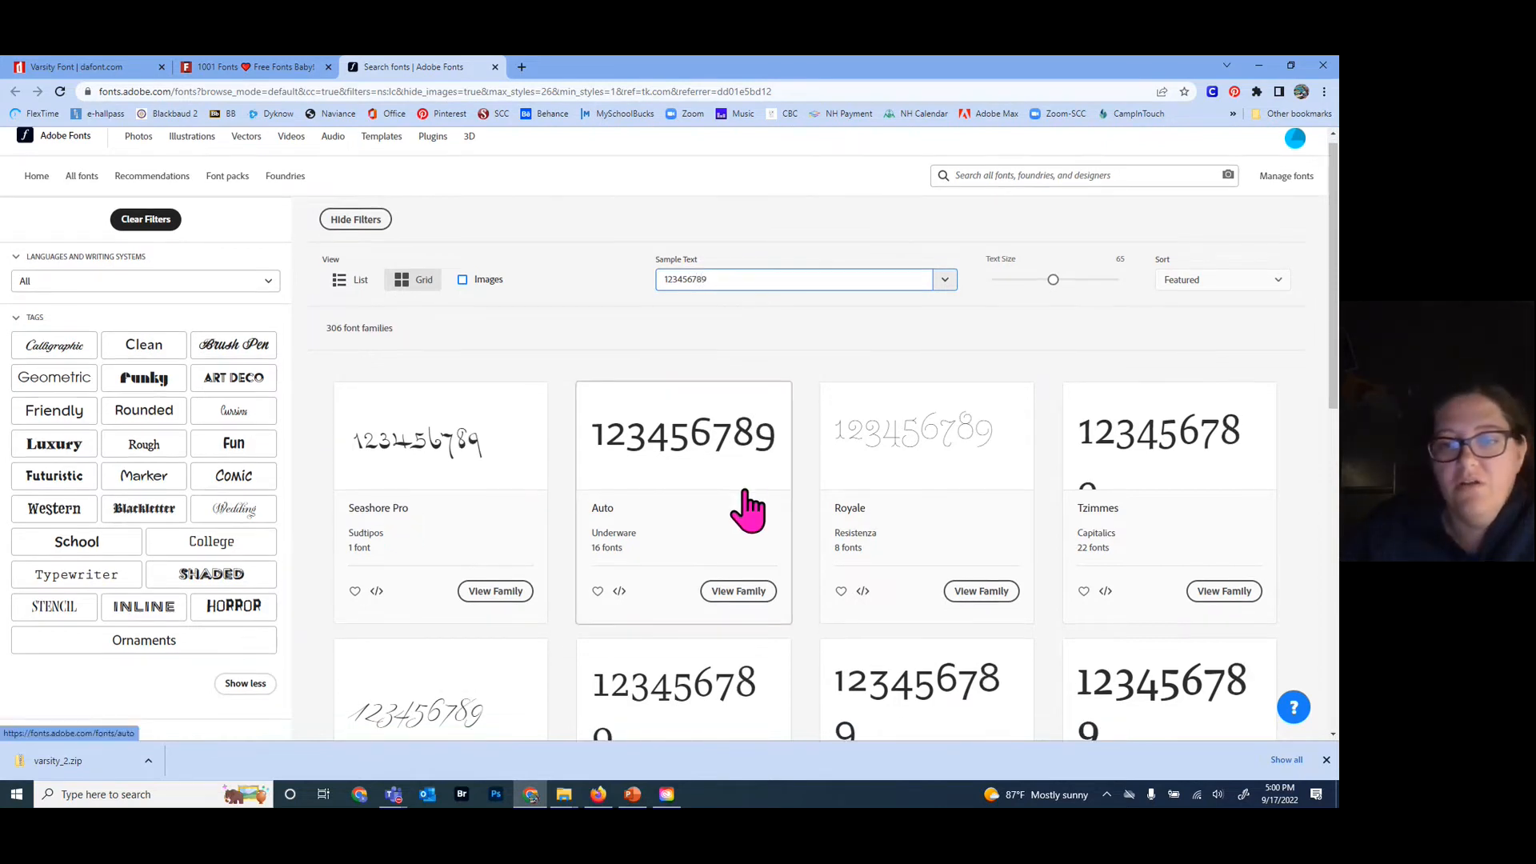
scroll(743, 514, down, 2)
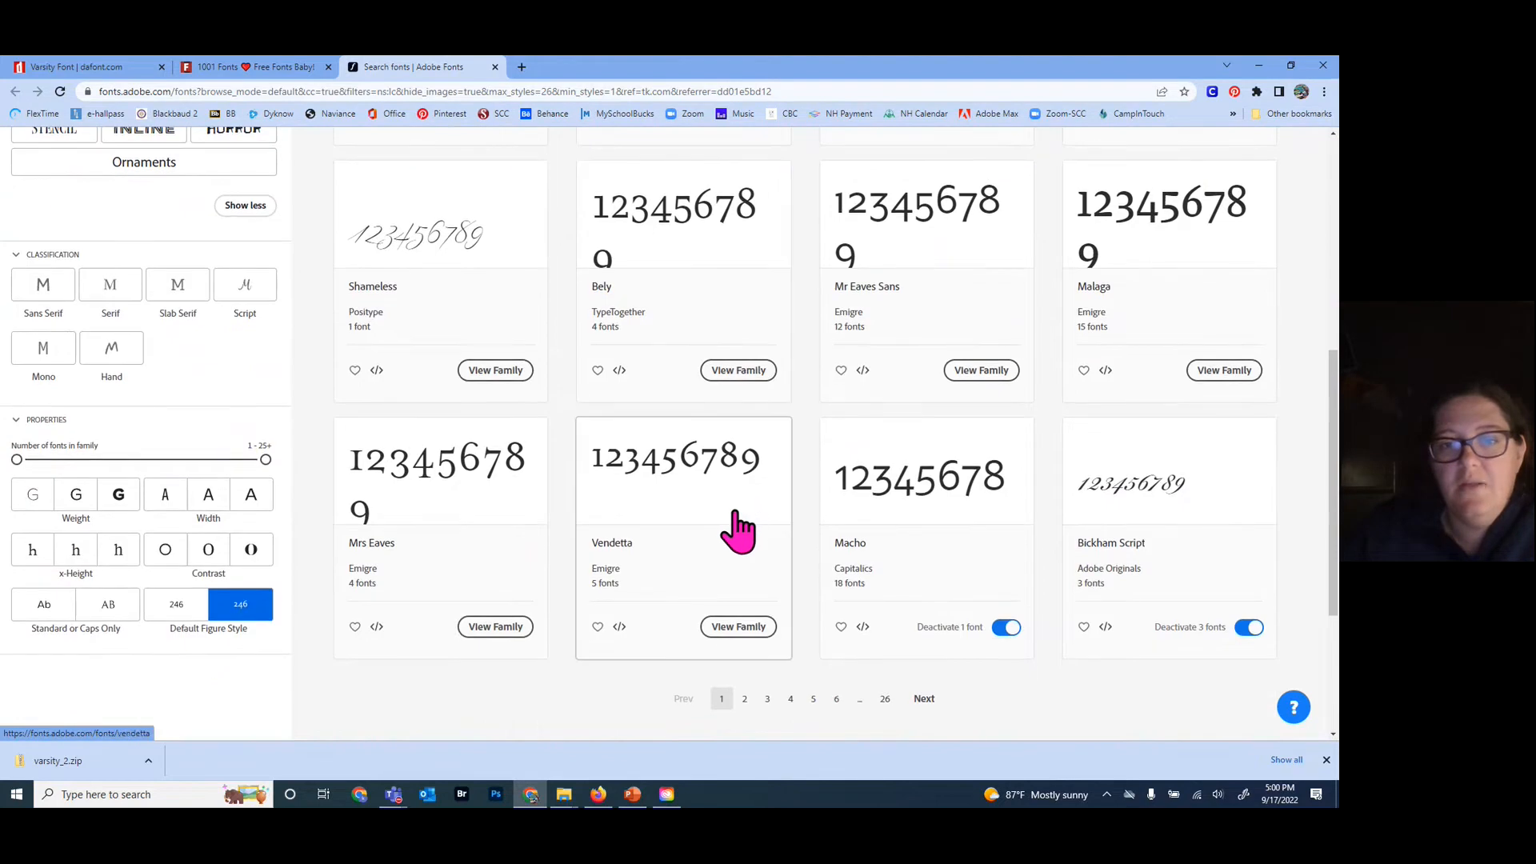
scroll(736, 528, down, 3)
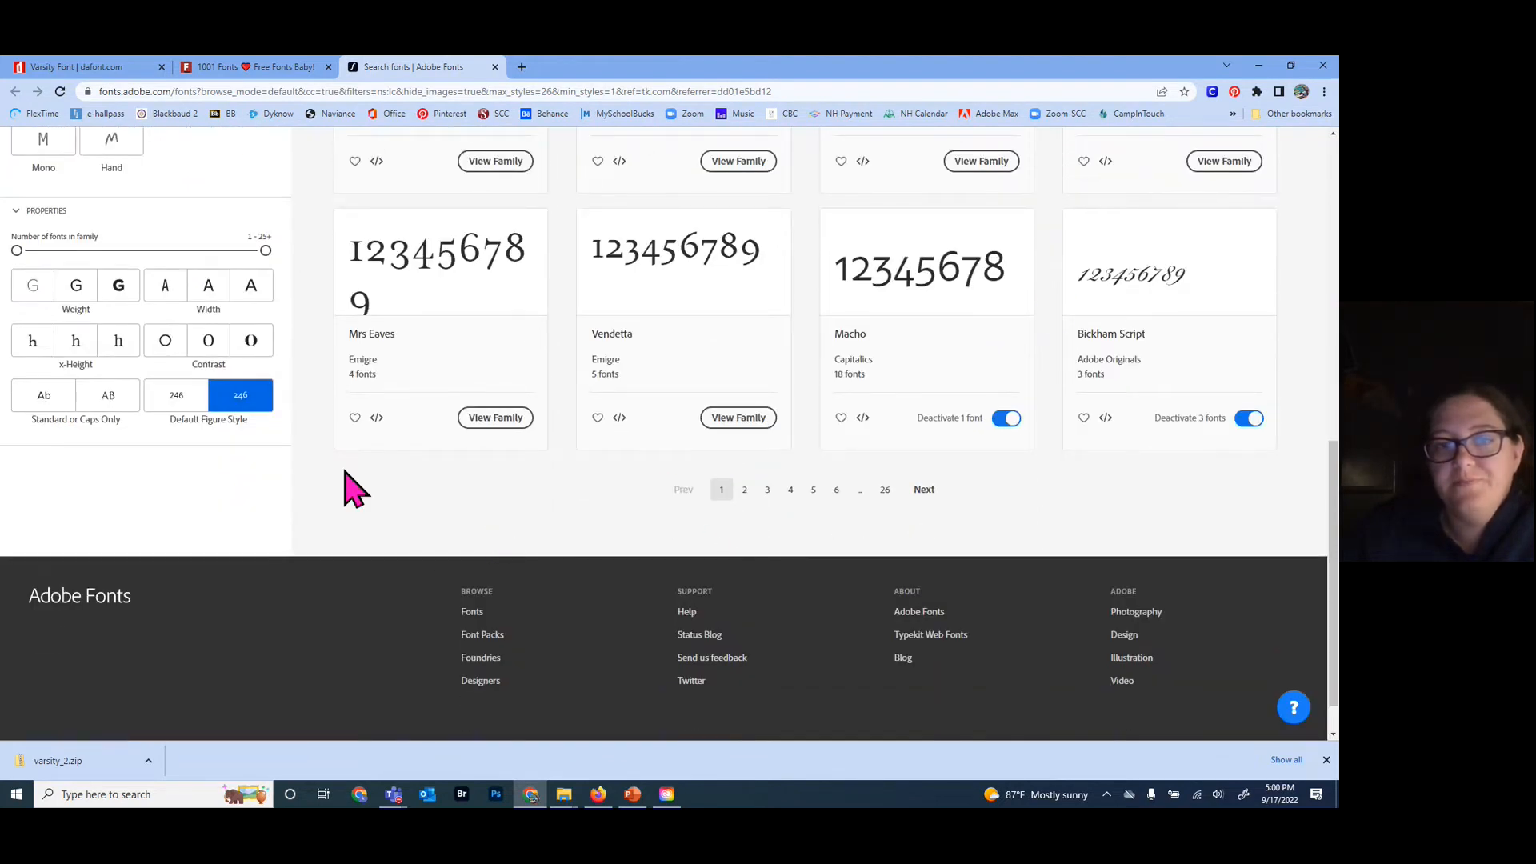
scroll(352, 488, up, 15)
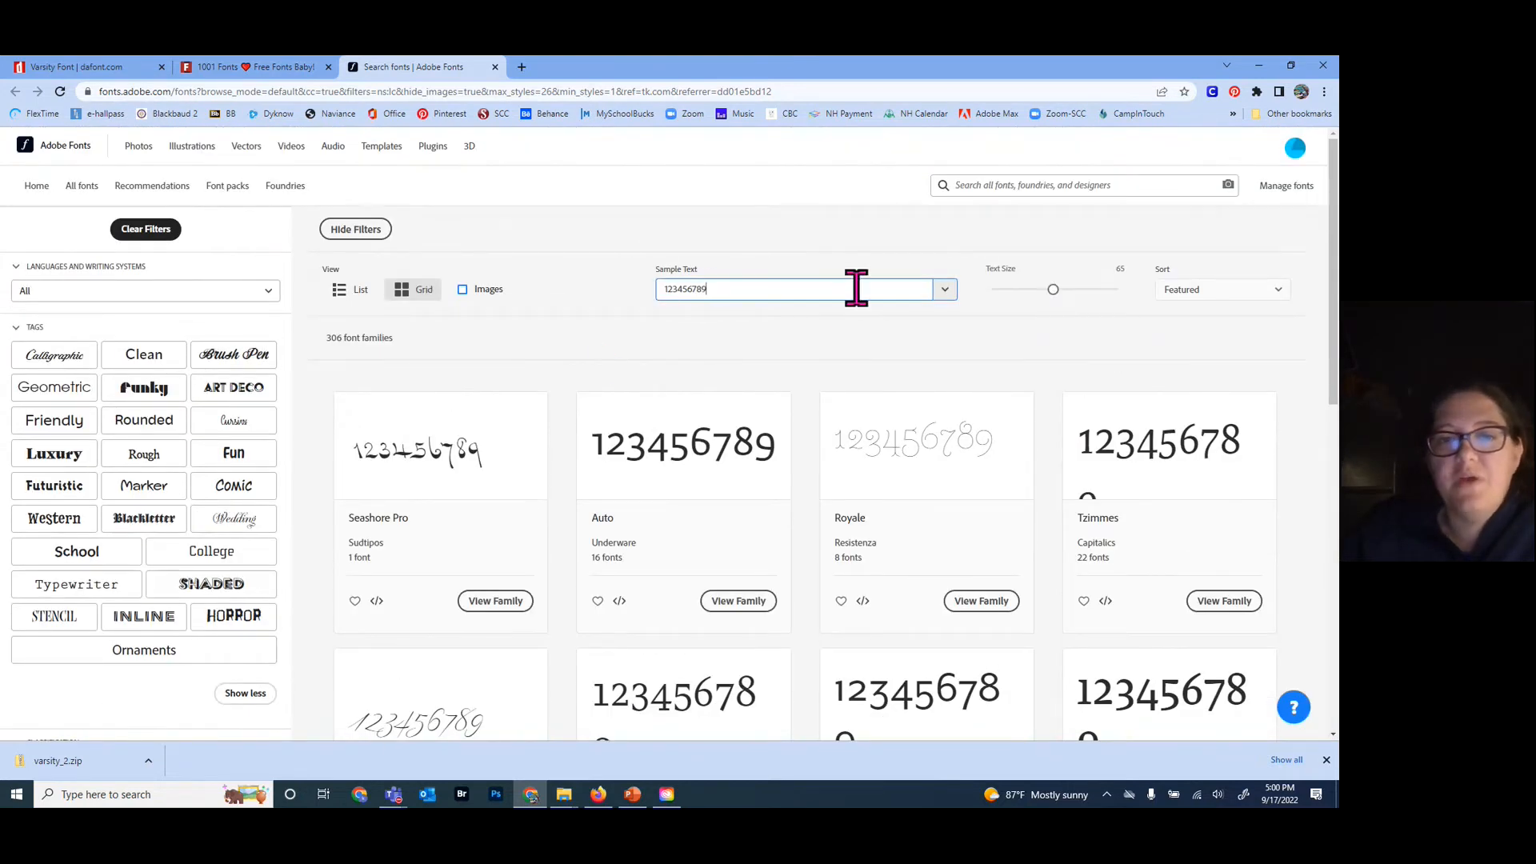
scroll(627, 425, down, 3)
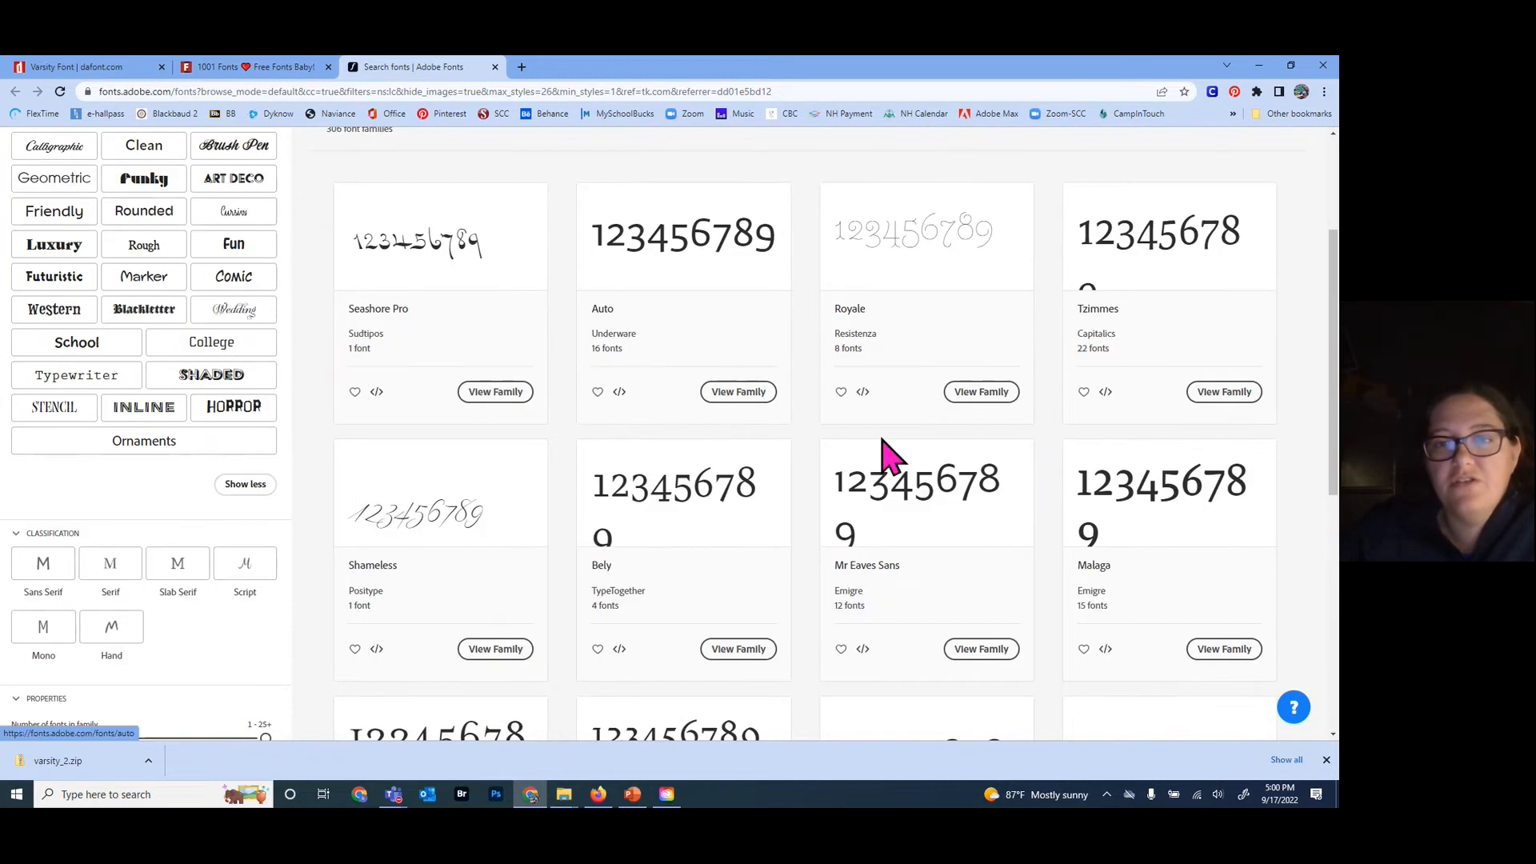
scroll(783, 531, down, 2)
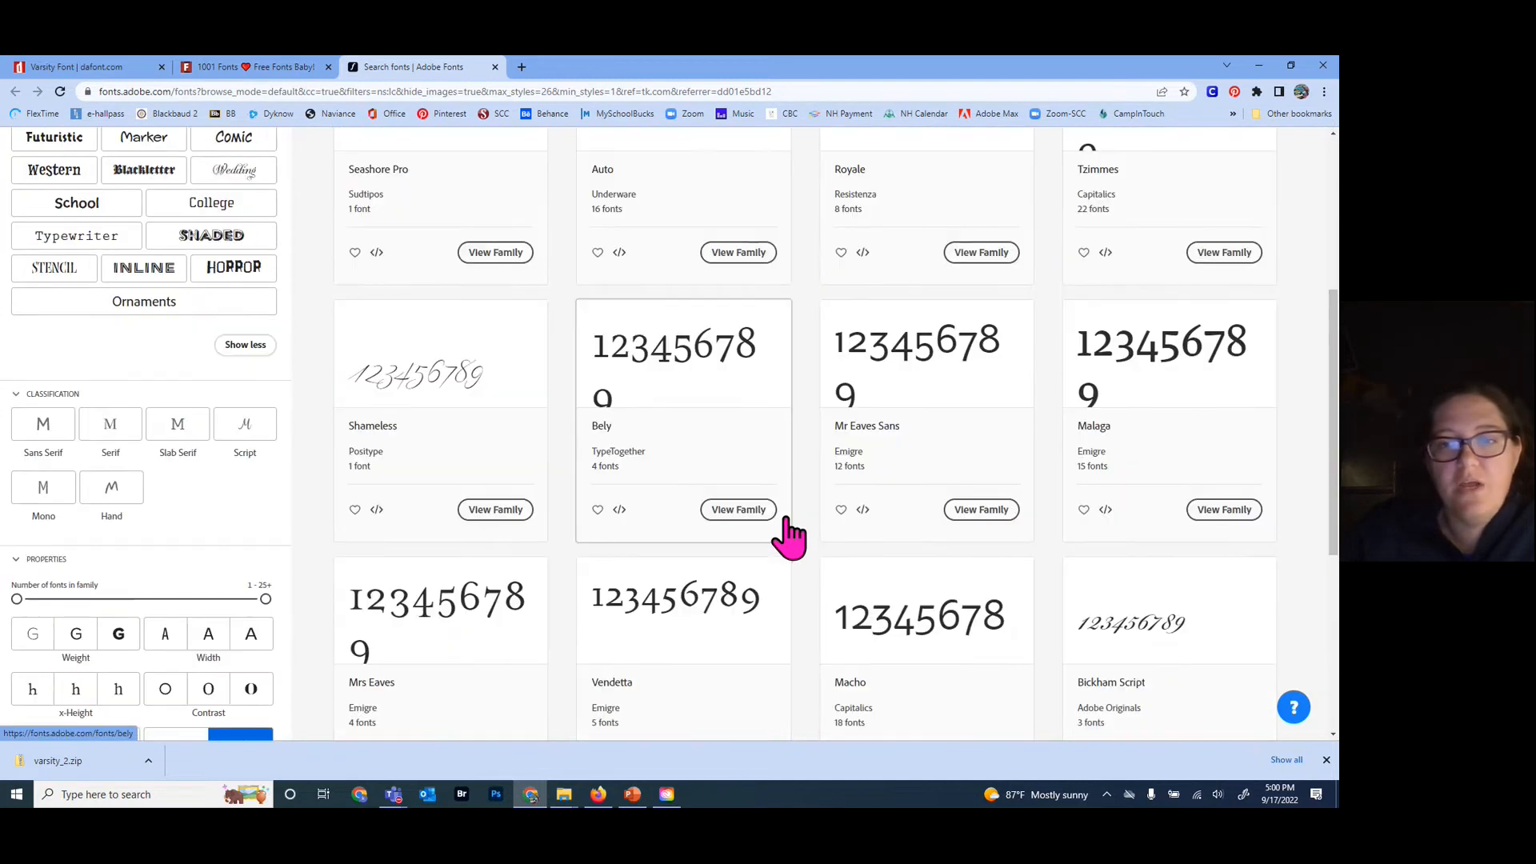
scroll(788, 536, down, 3)
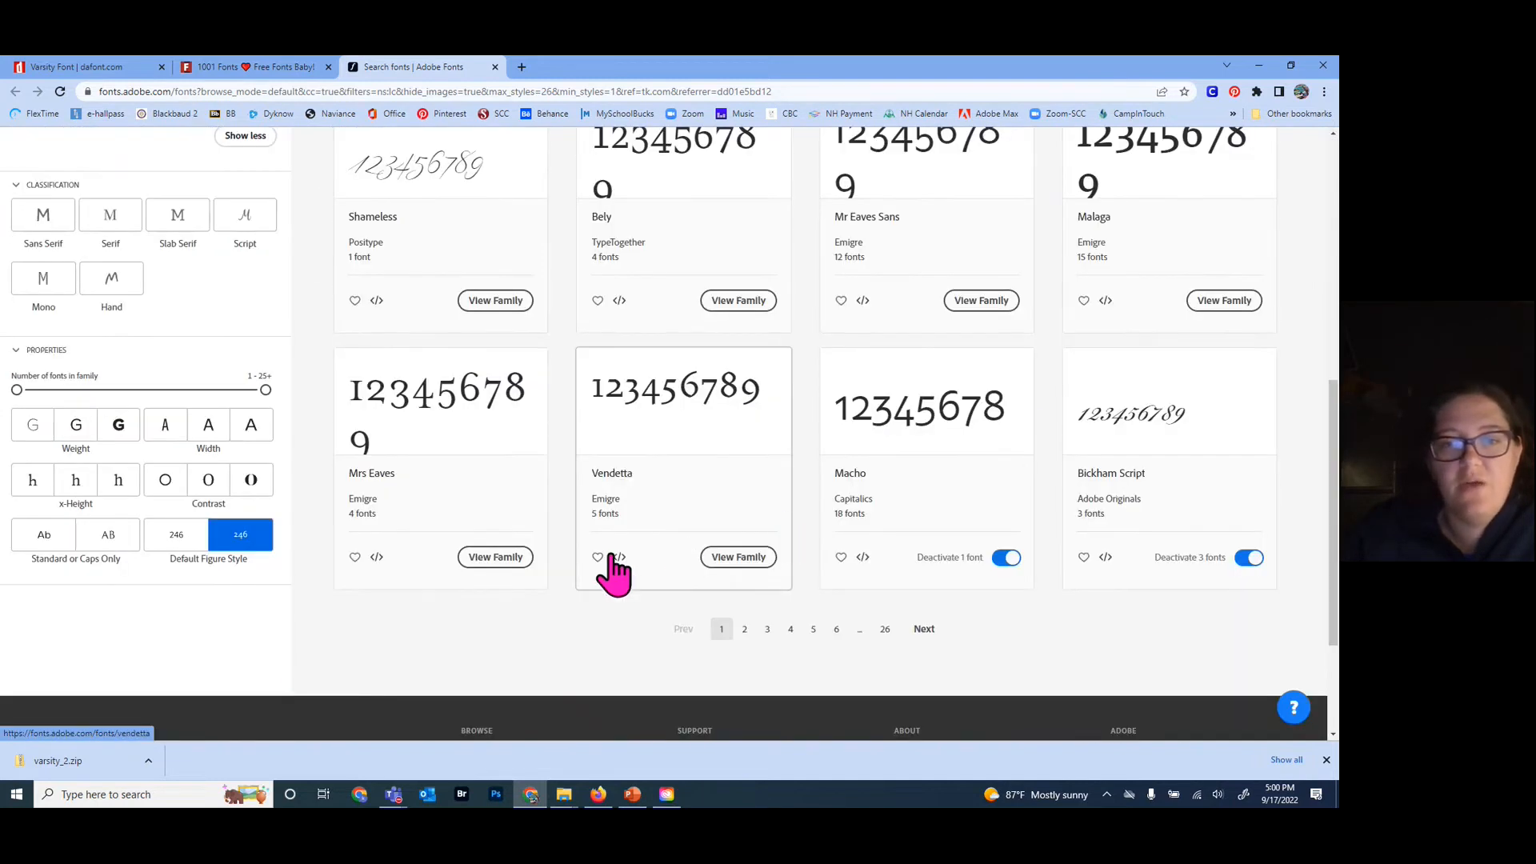
- Limit the old-style figure results to families with at least 22 fonts
scroll(792, 510, up, 8)
scroll(720, 515, down, 7)
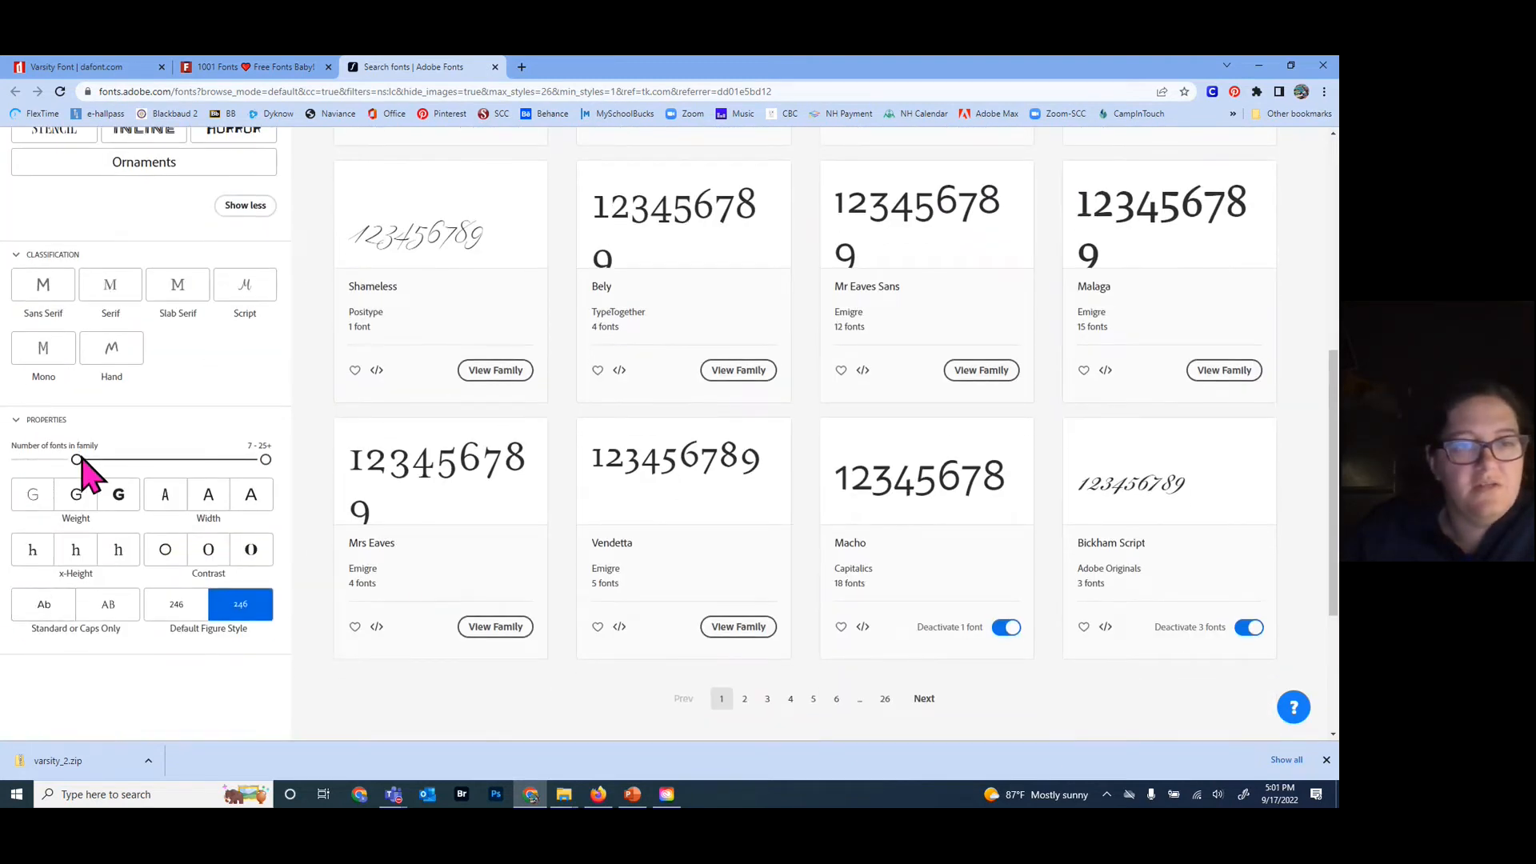
drag(196, 462, 227, 462)
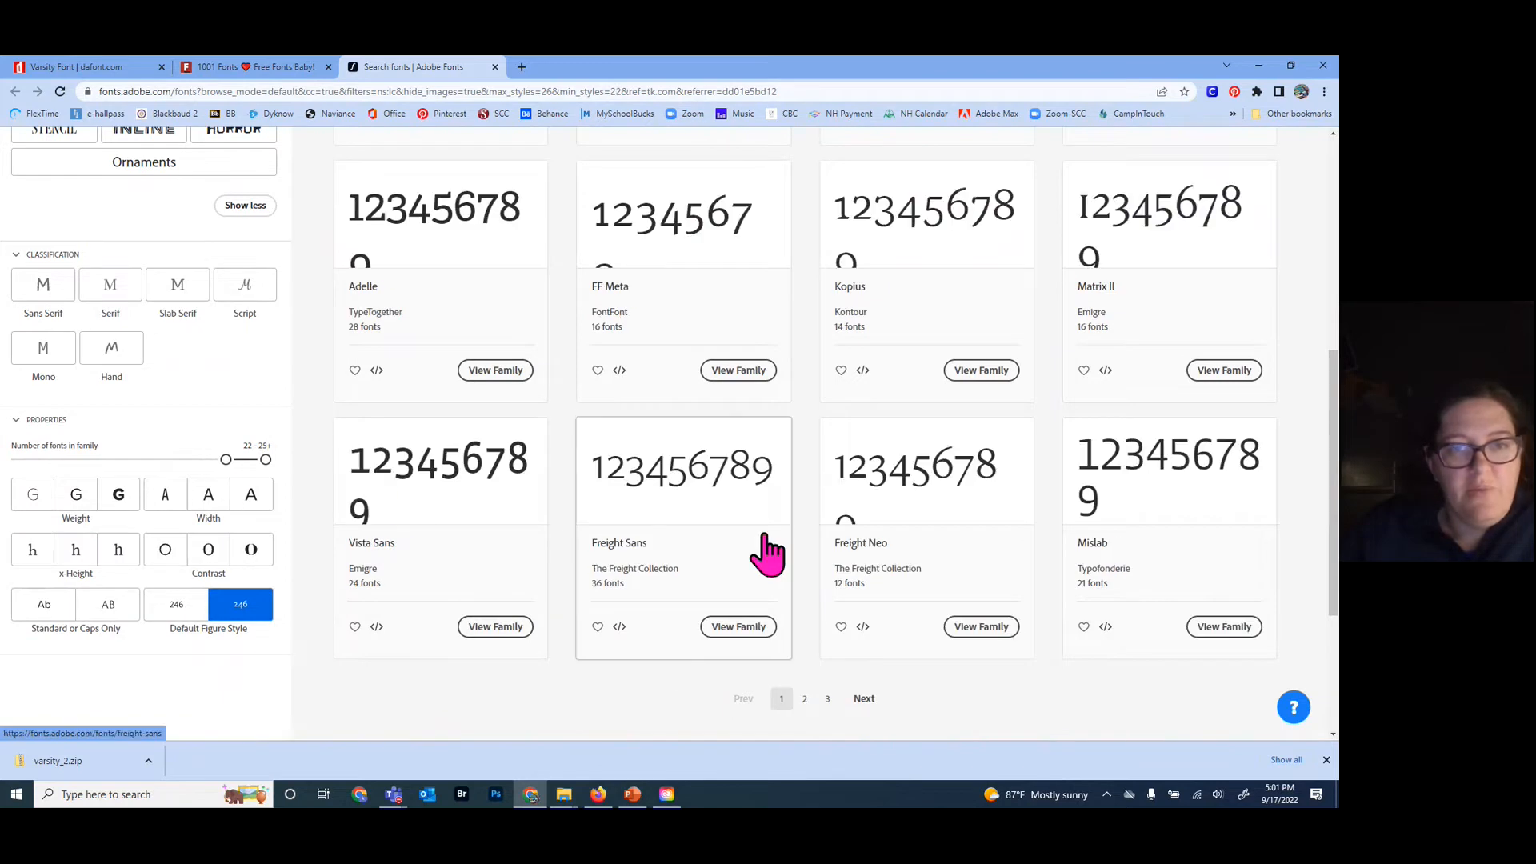
- Clear all filters and limit the results to families with at least 21 fonts
scroll(384, 400, up, 8)
click(170, 216)
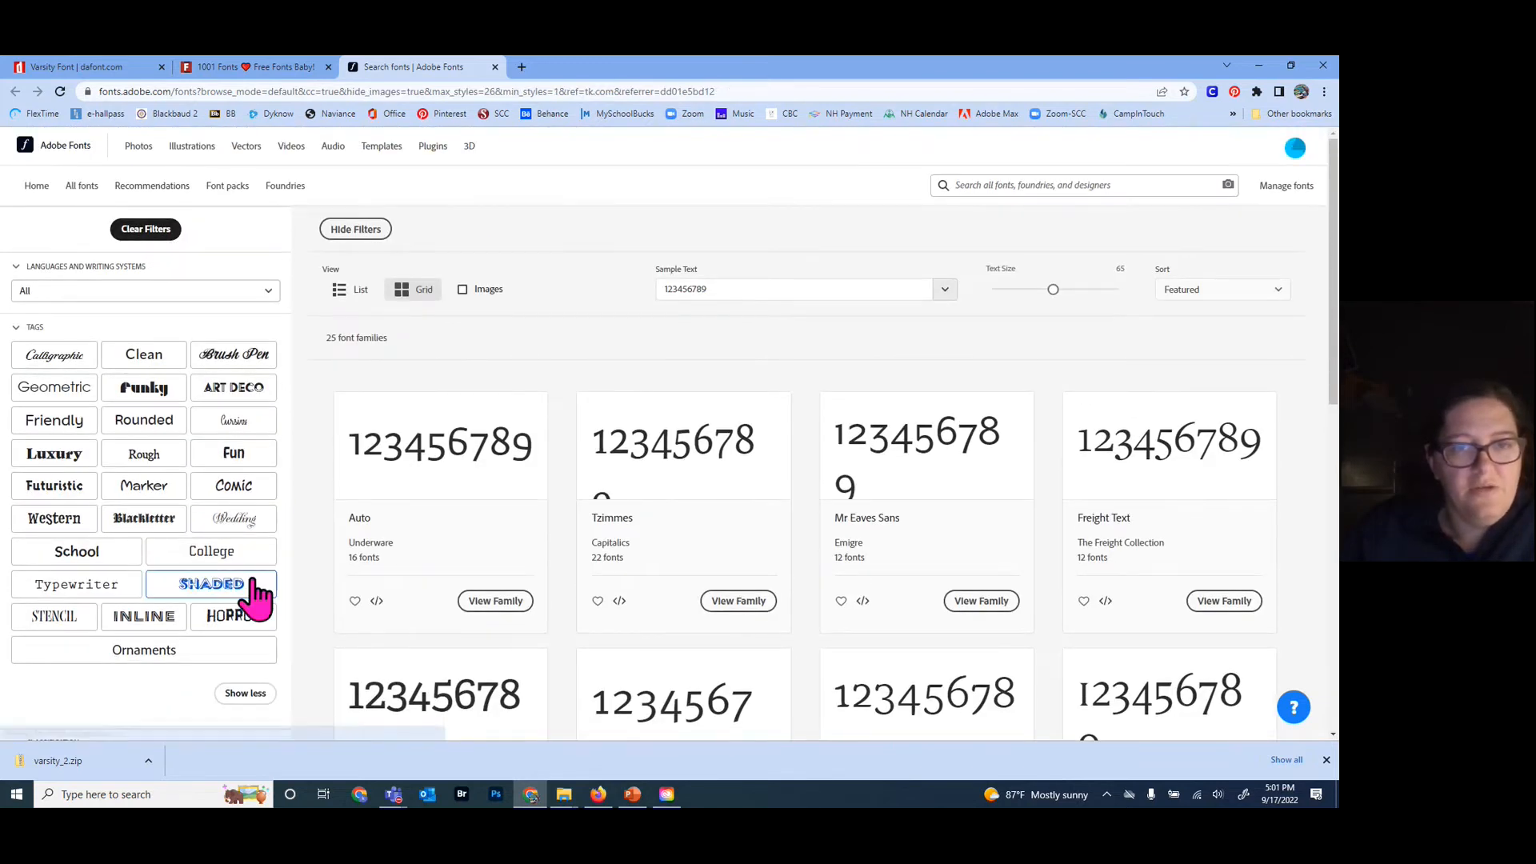
scroll(255, 591, down, 4)
drag(17, 599, 216, 599)
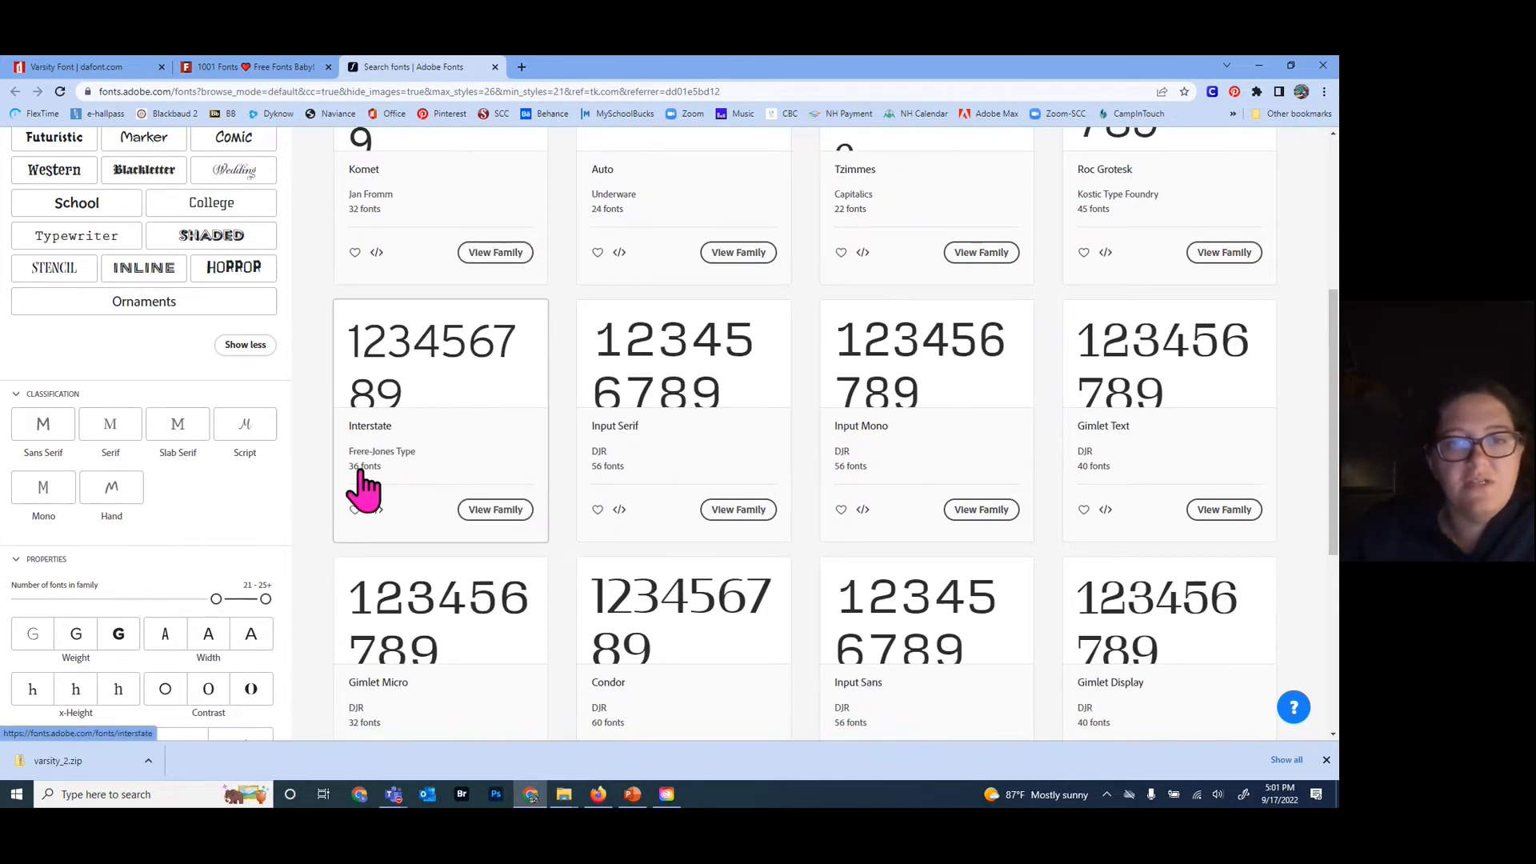
- Open the Input Serif family and look through its font styles
click(648, 460)
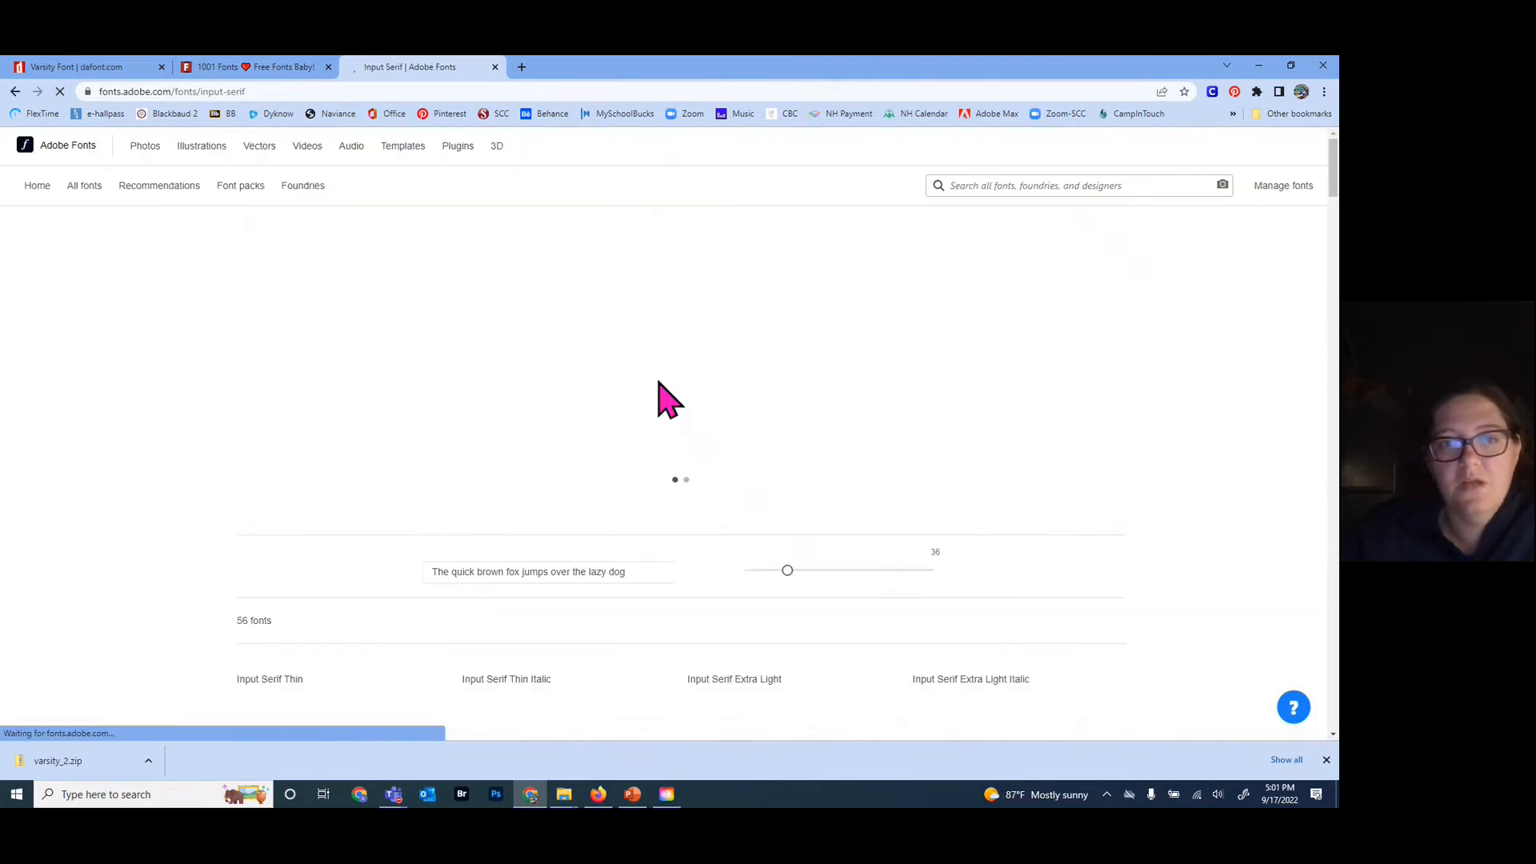
scroll(650, 432, down, 4)
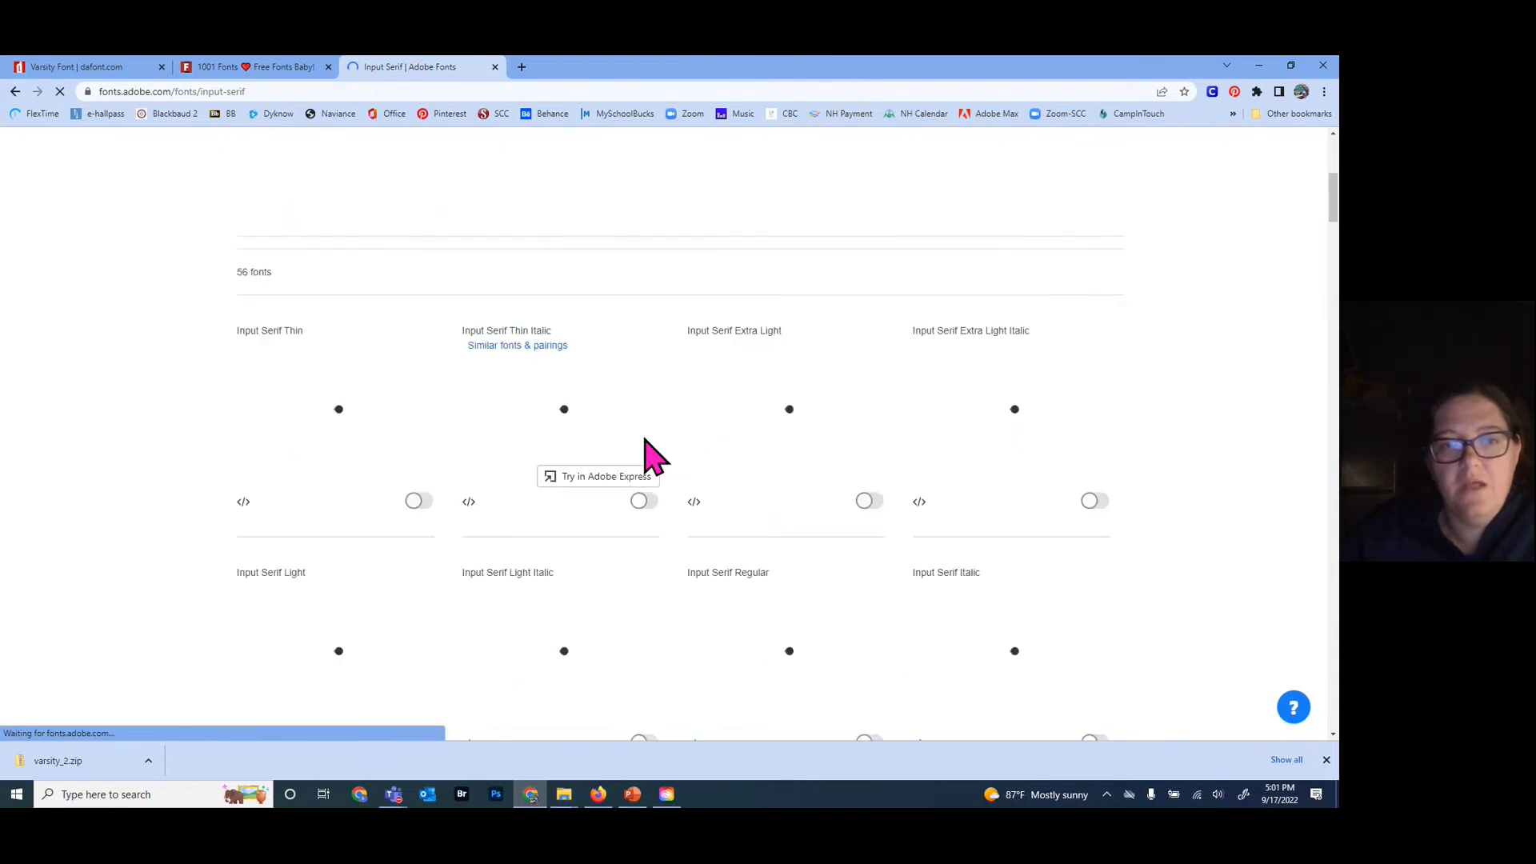
scroll(649, 456, down, 9)
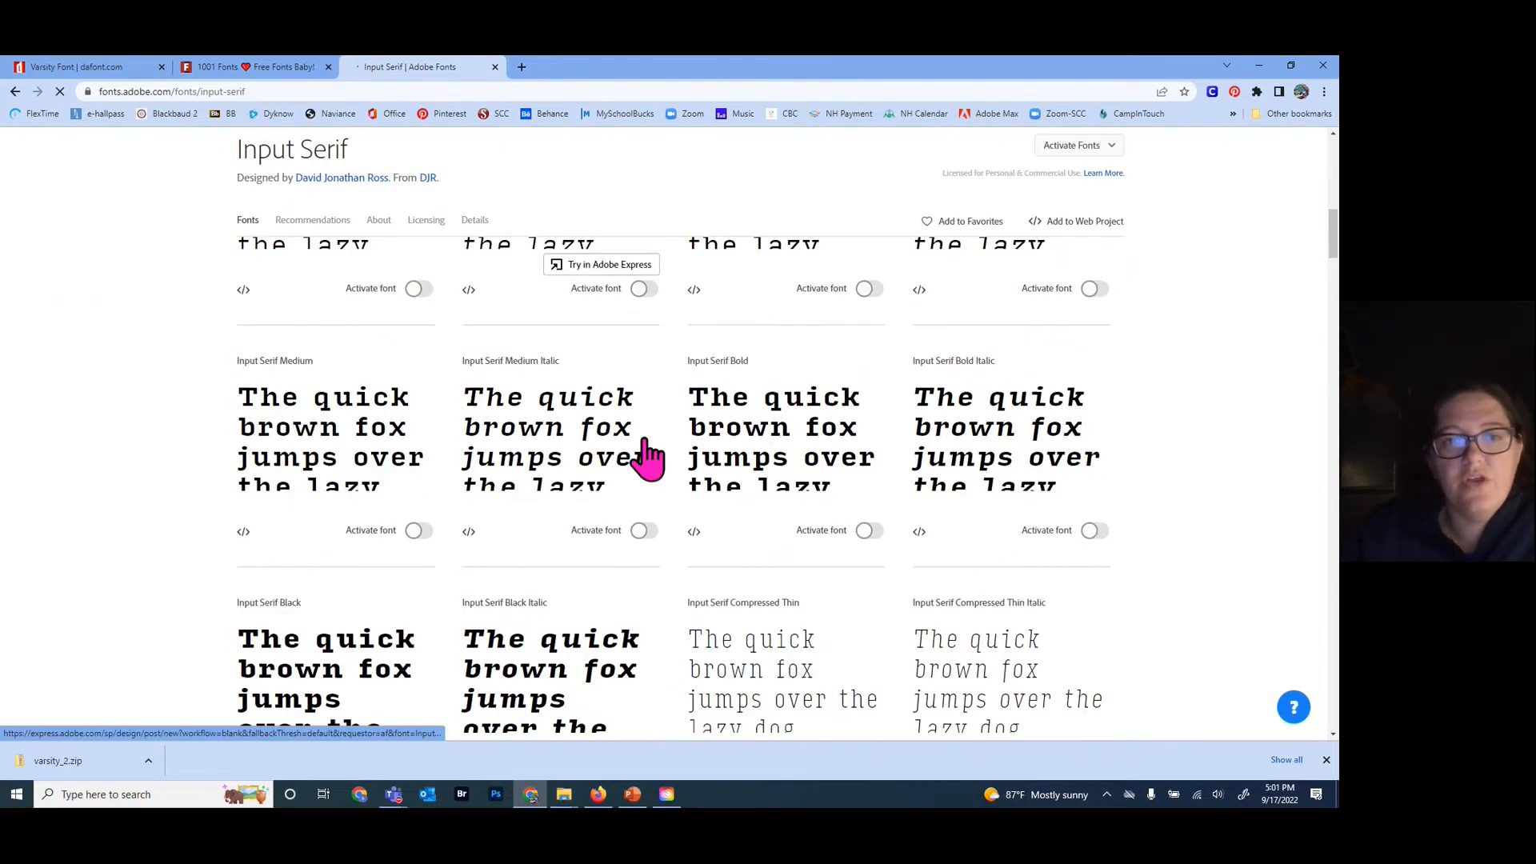
scroll(649, 458, down, 15)
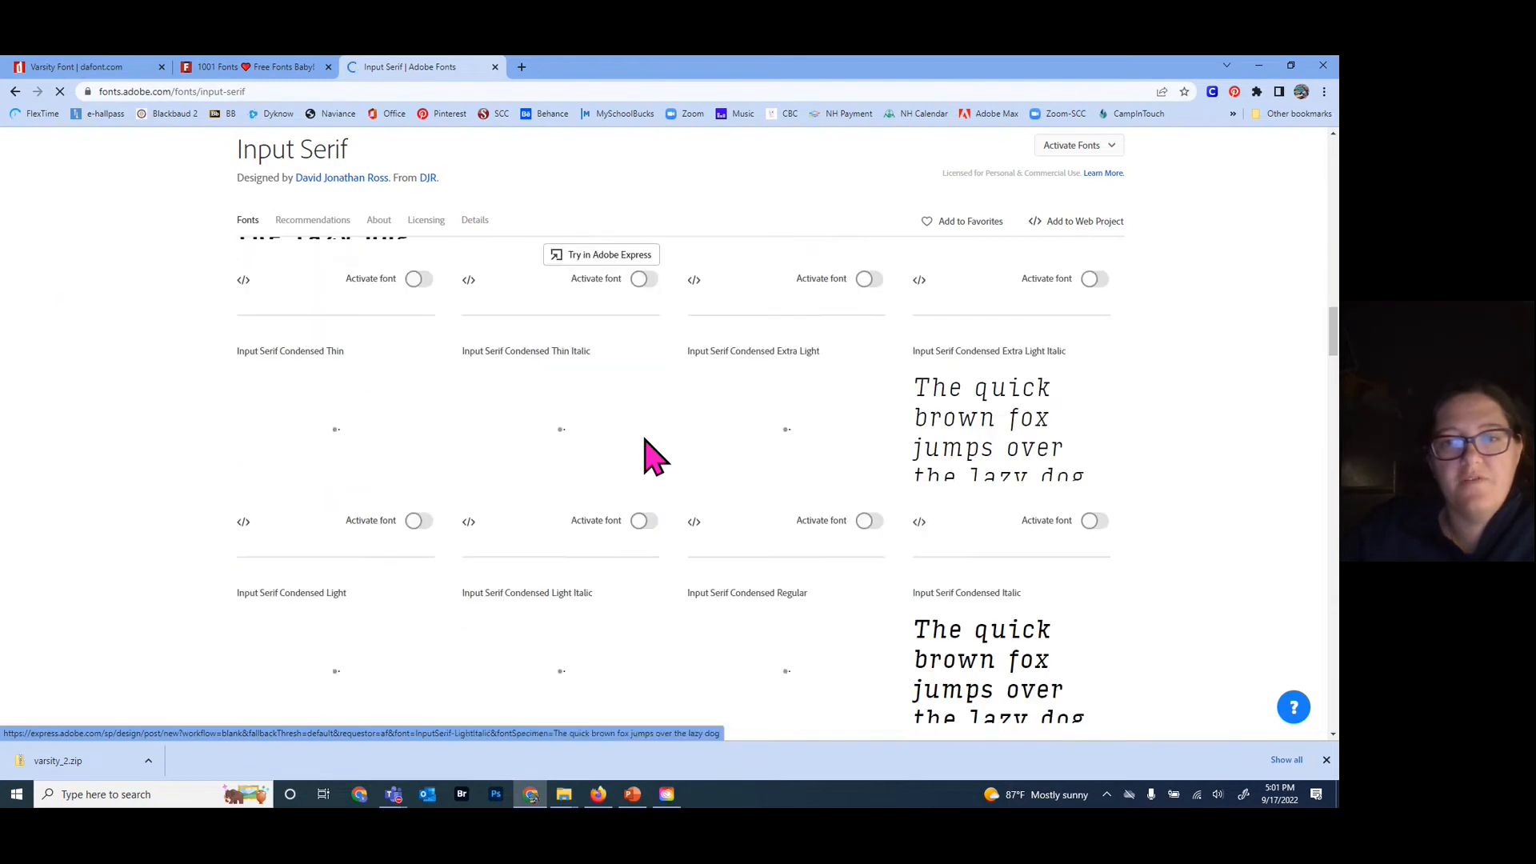
- Look through the Input Serif styles and check which of its subfamilies can be activated as a group
scroll(649, 457, down, 11)
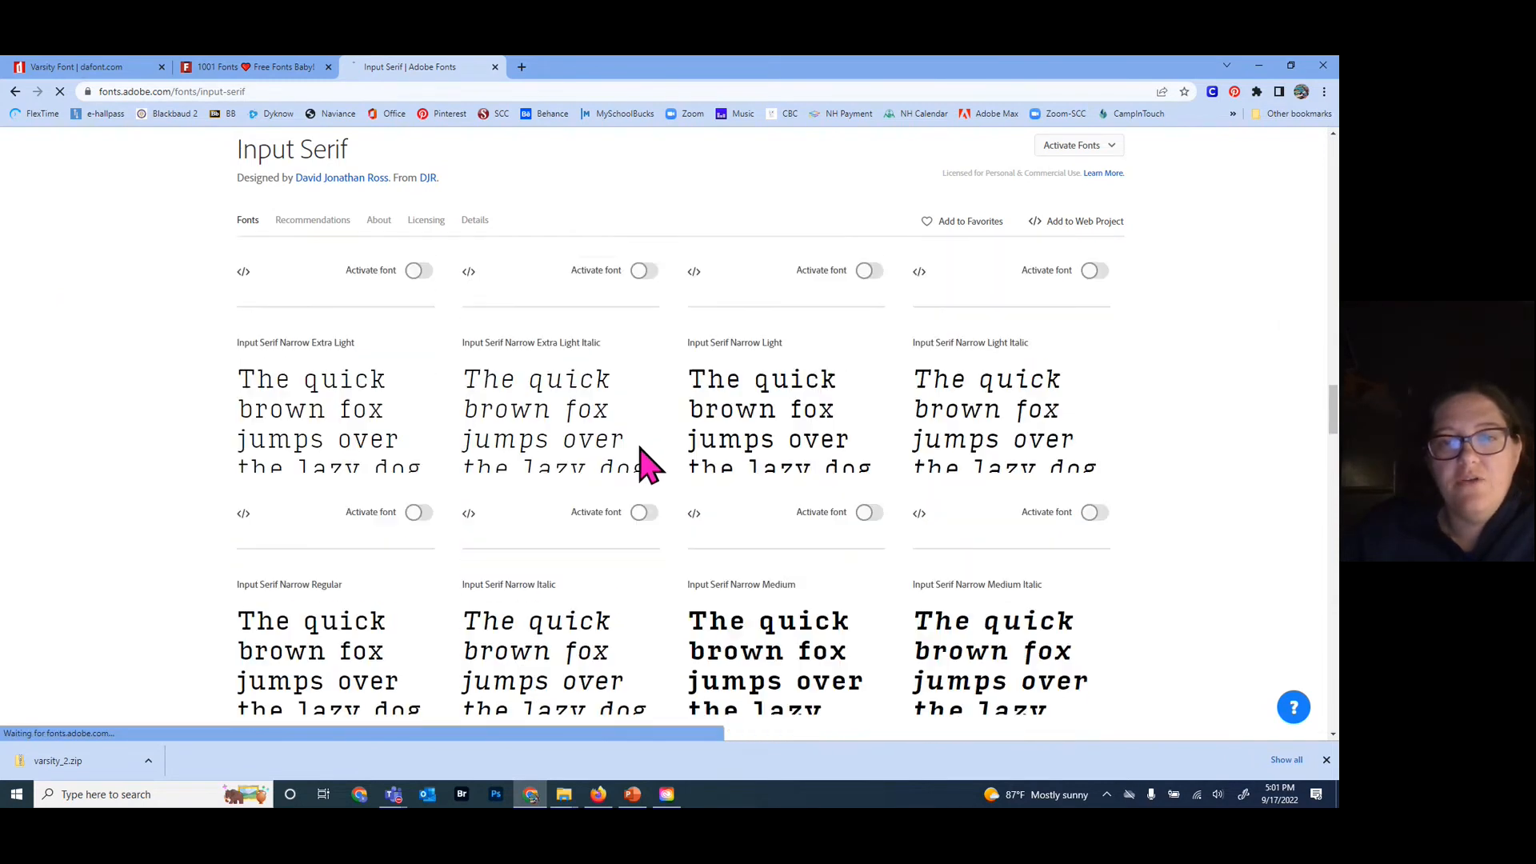
scroll(643, 463, up, 20)
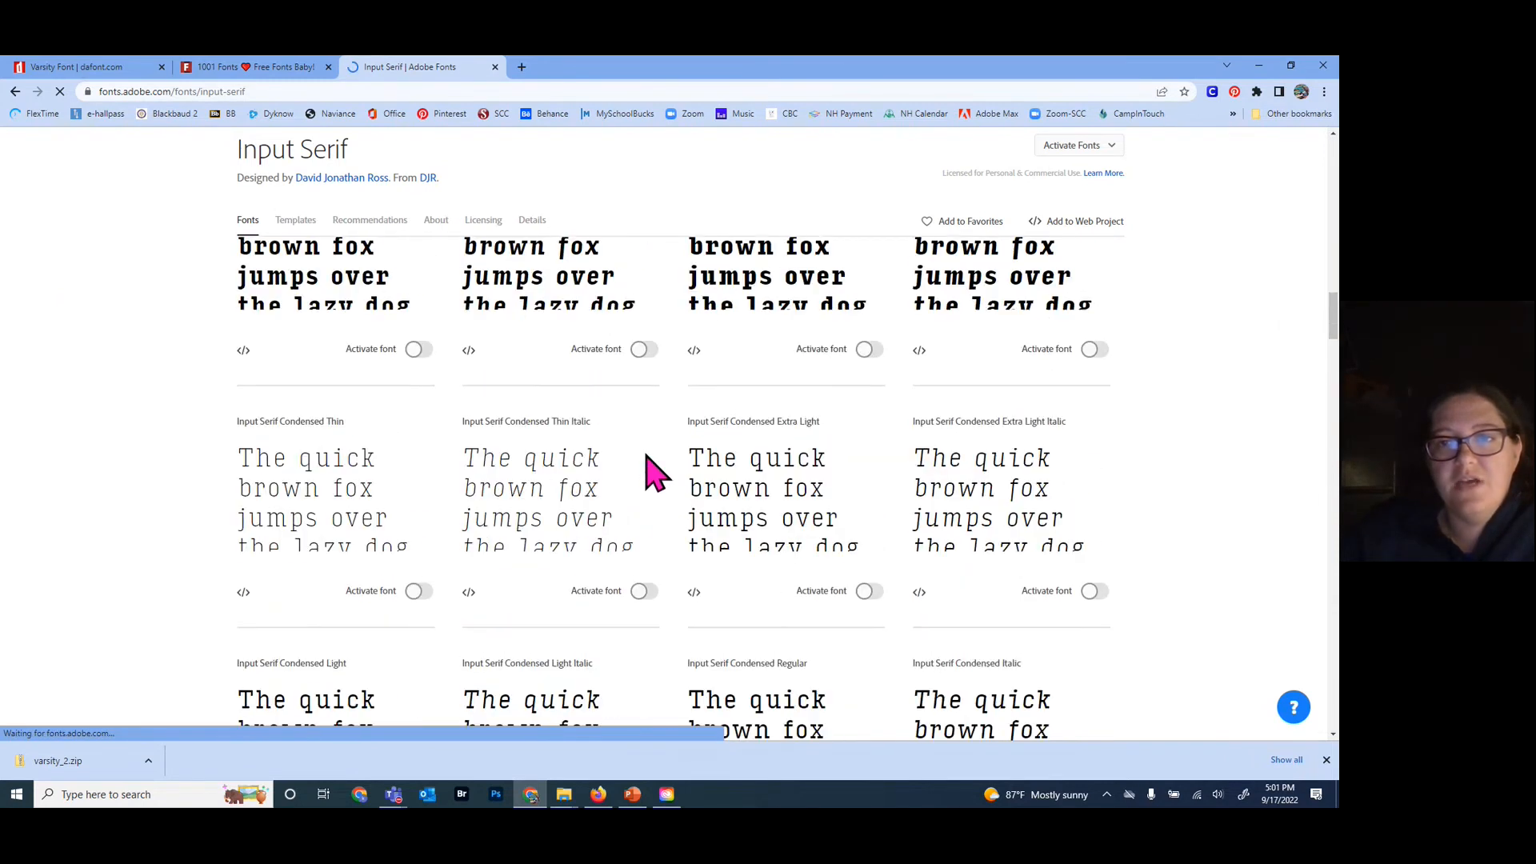
scroll(720, 436, up, 4)
click(1105, 148)
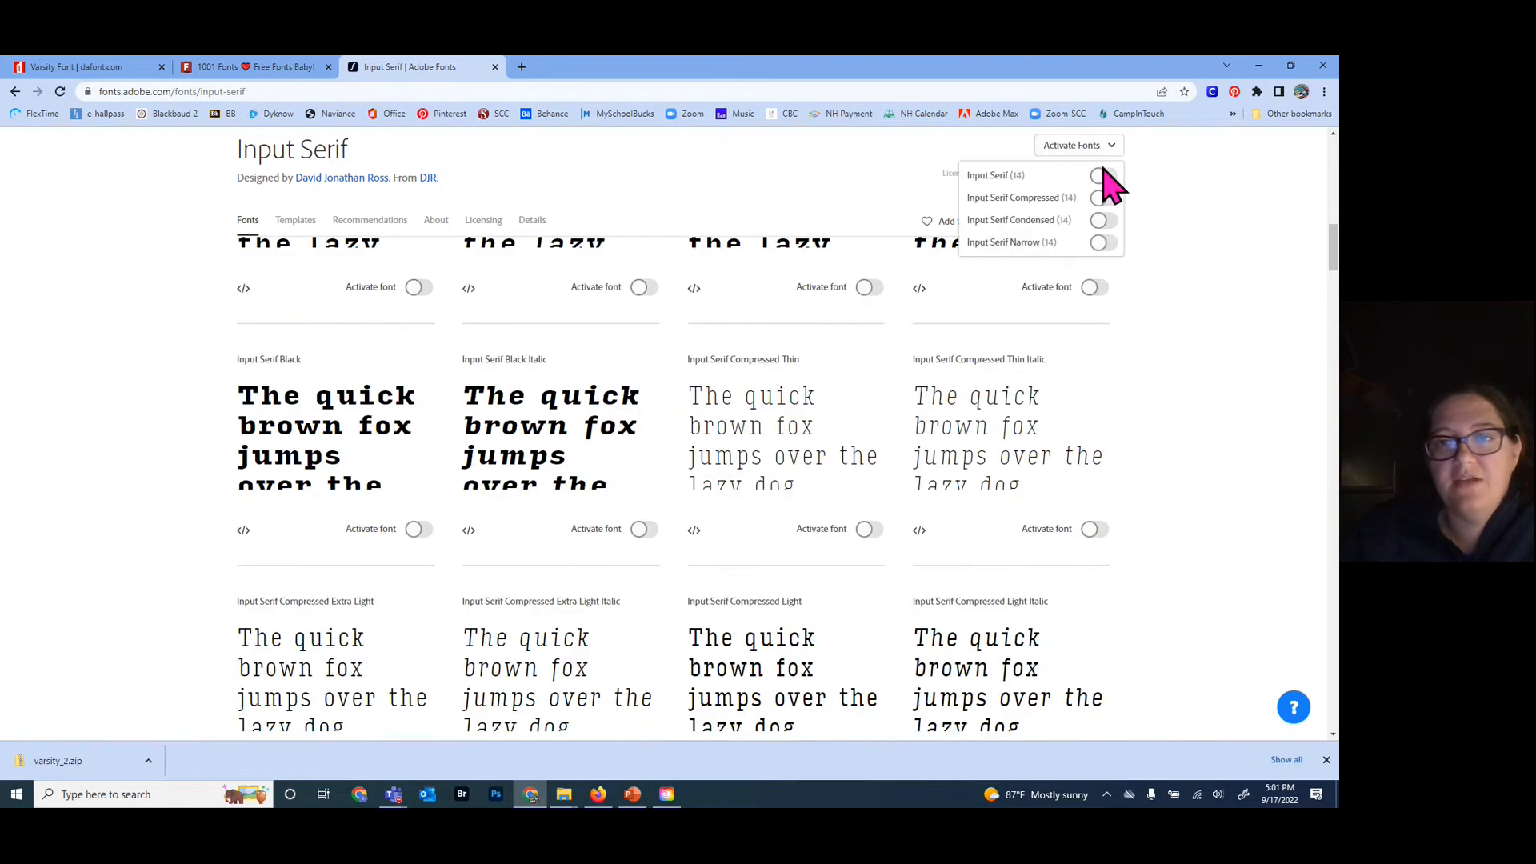
click(1114, 152)
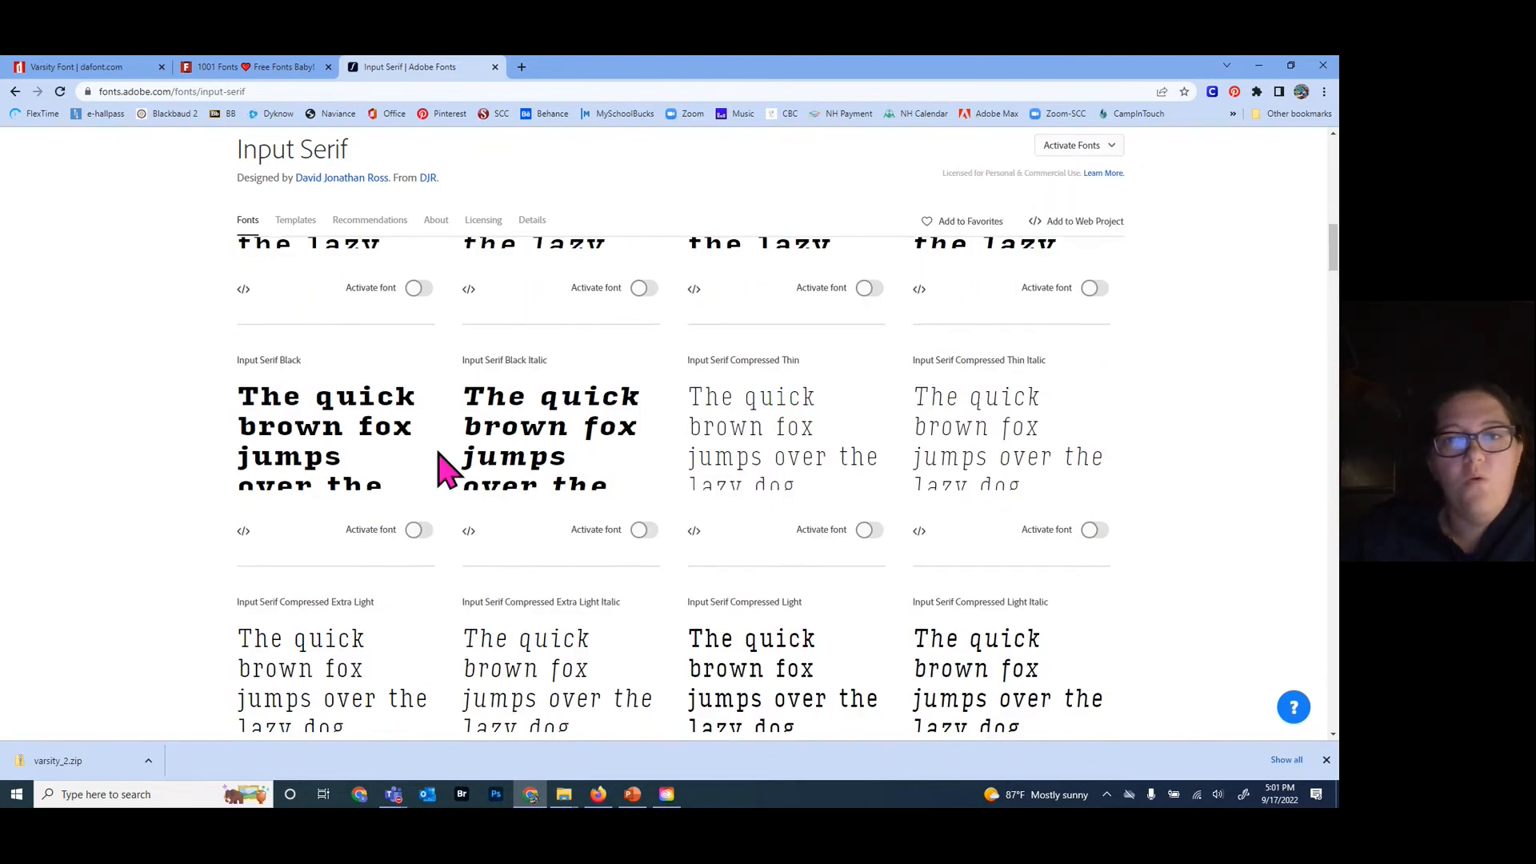
- Examine the individual activation options for the Input Serif styles, starting with Input Serif Thin
scroll(448, 472, up, 6)
scroll(445, 472, up, 7)
scroll(432, 519, down, 2)
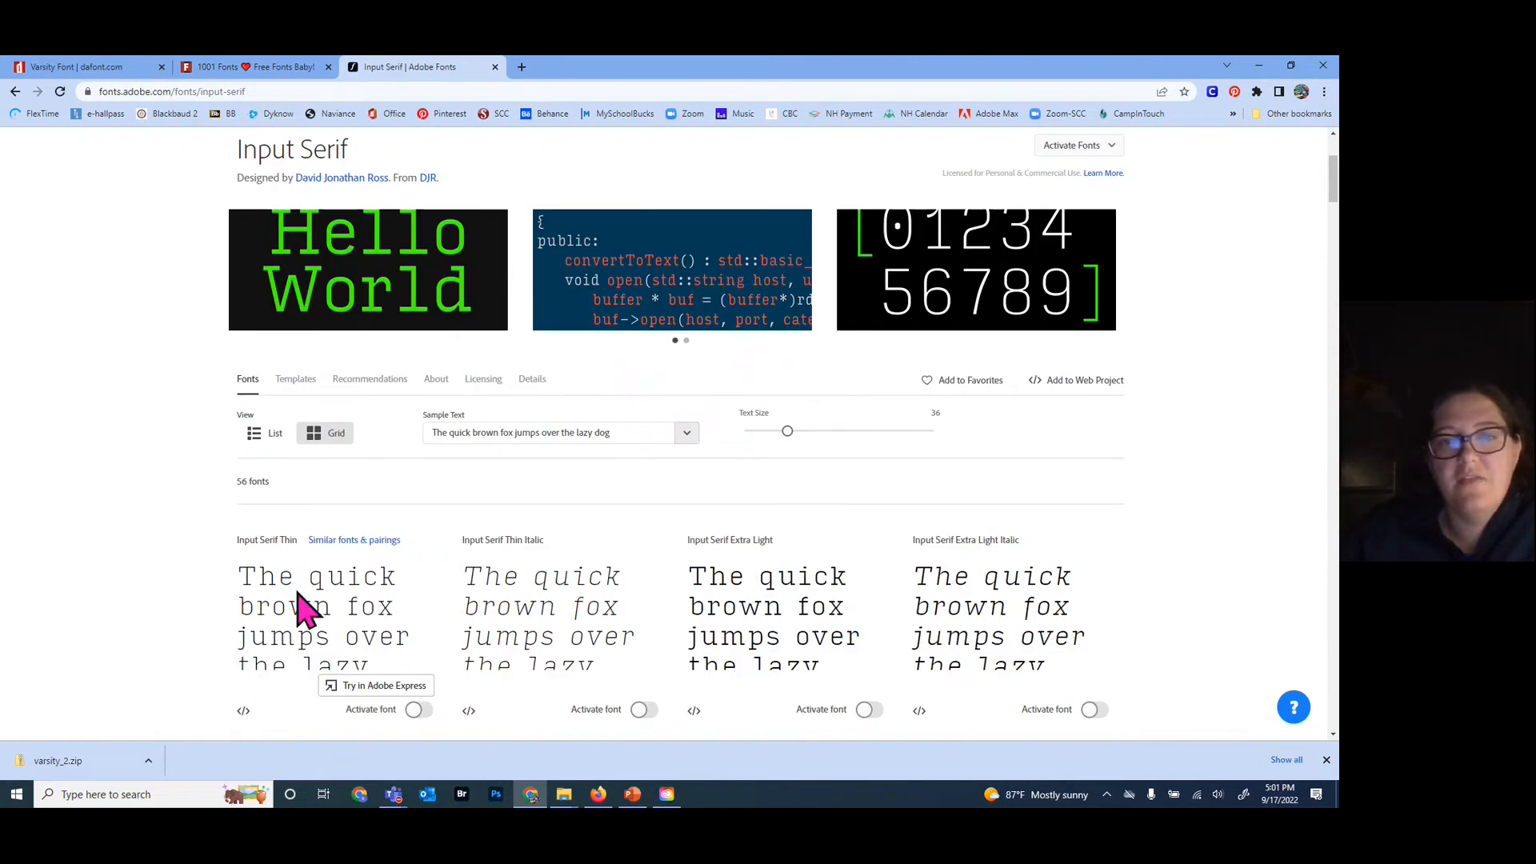
scroll(140, 656, down, 3)
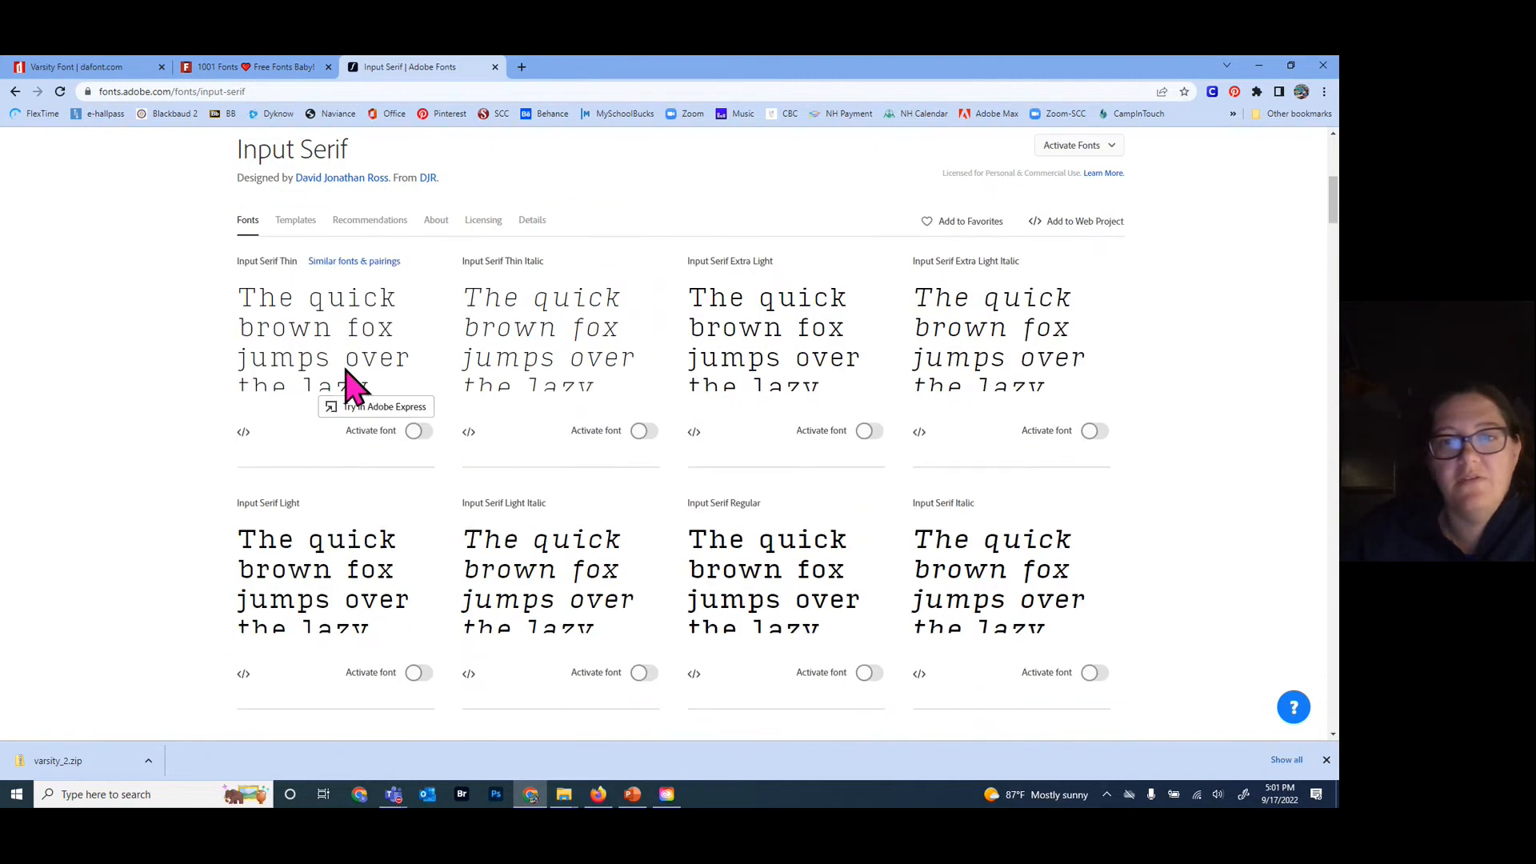
scroll(1217, 569, up, 3)
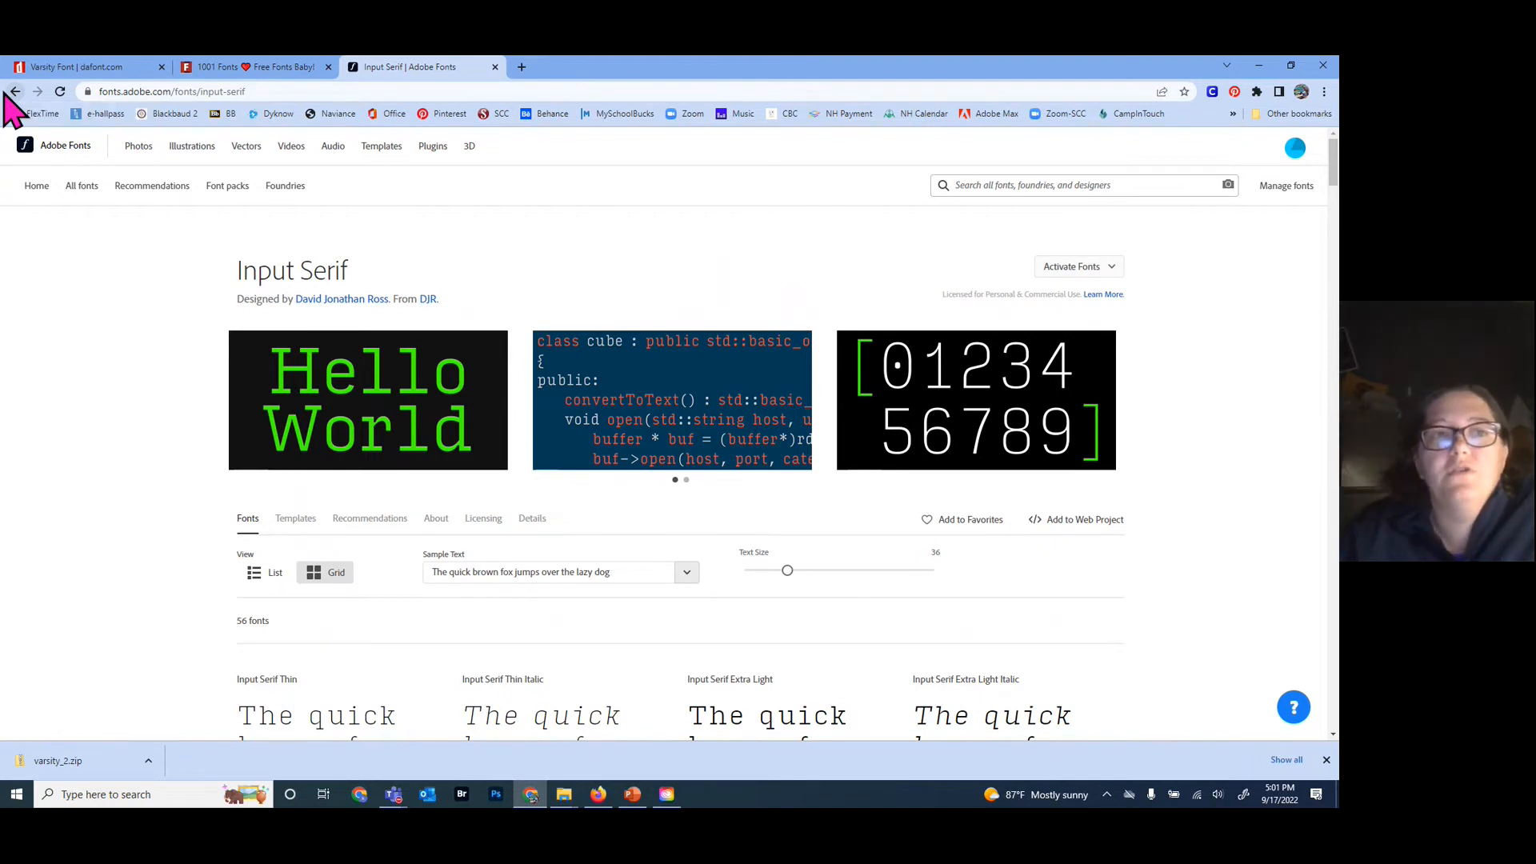
- Leave the Input Serif family by way of the Adobe Fonts home page and open the full list of fonts
click(77, 152)
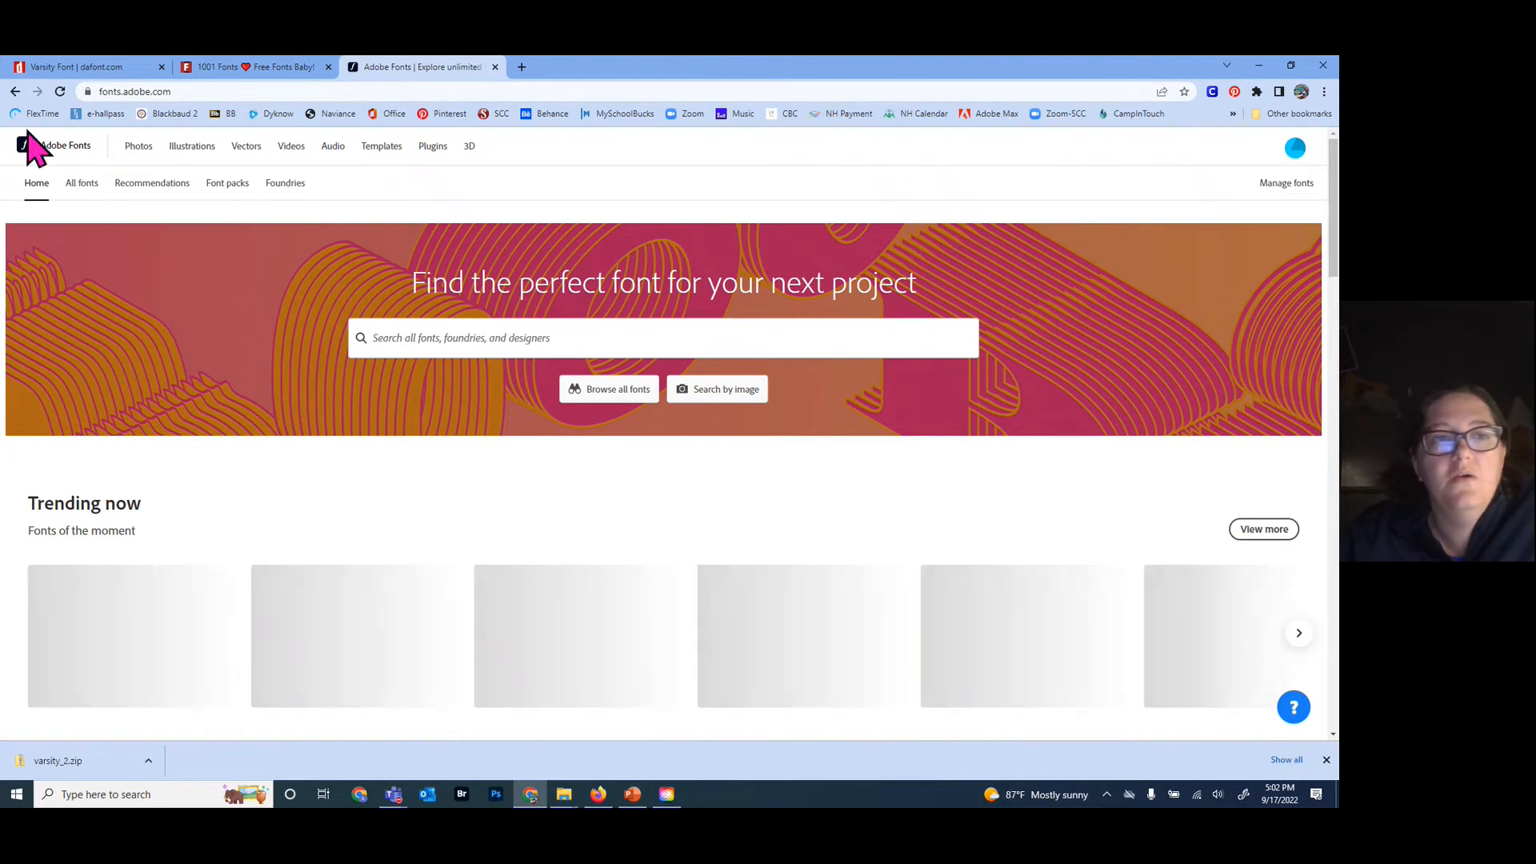
click(15, 91)
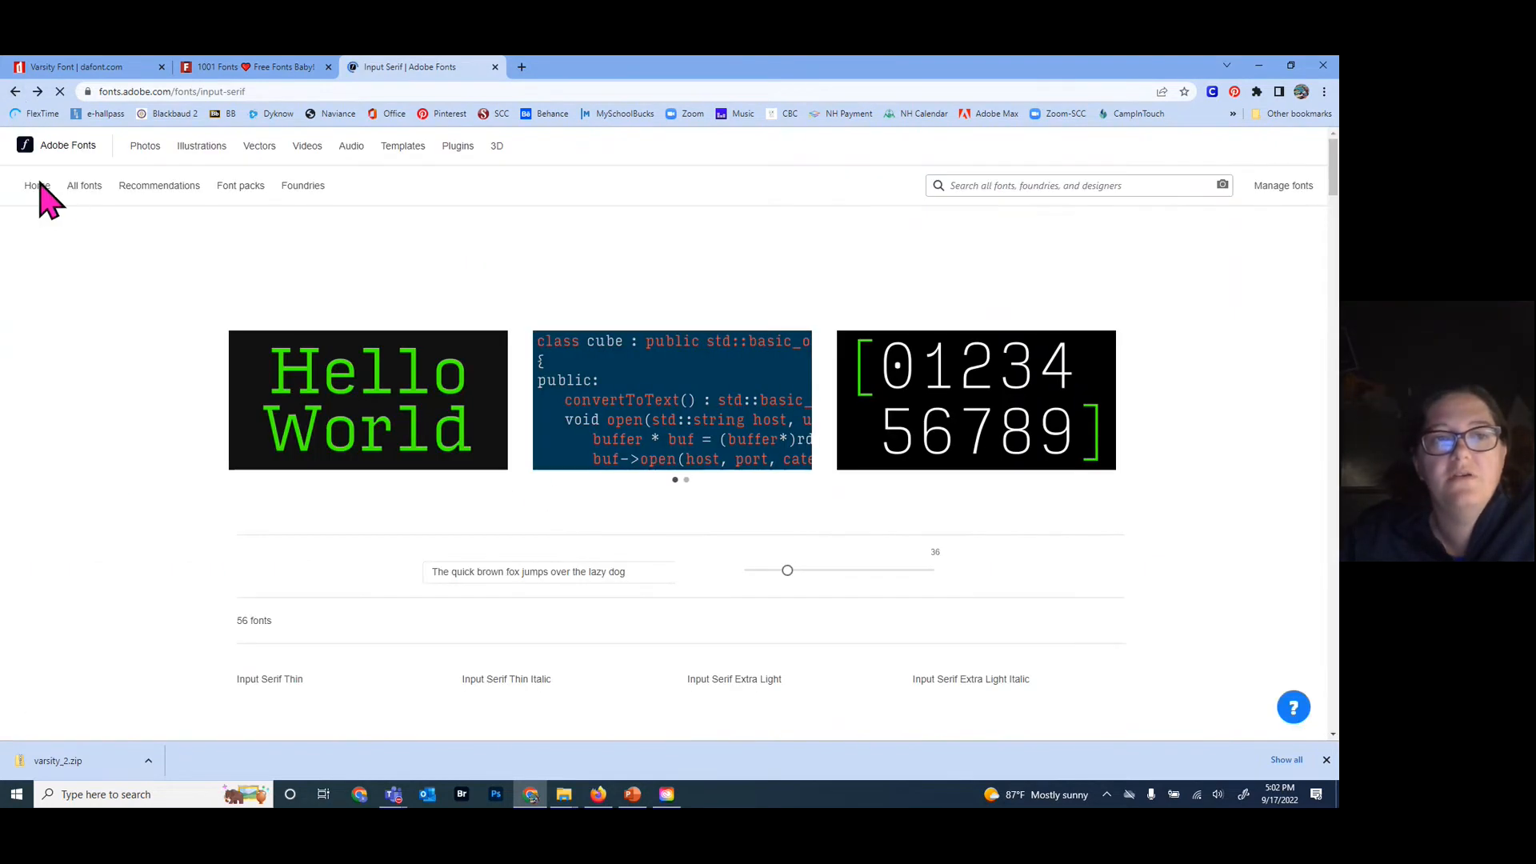
click(36, 184)
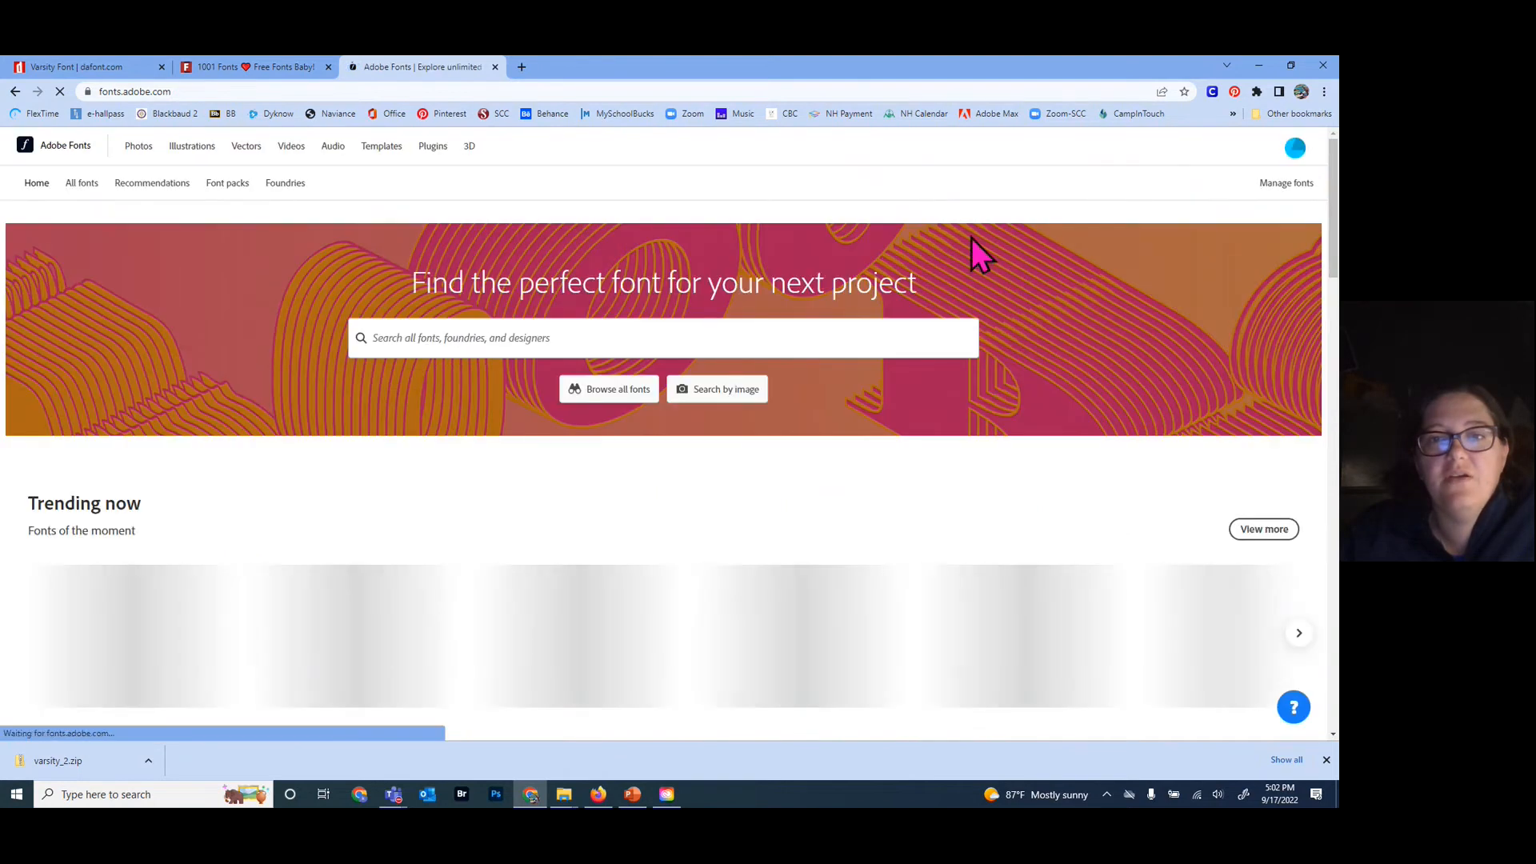
click(78, 184)
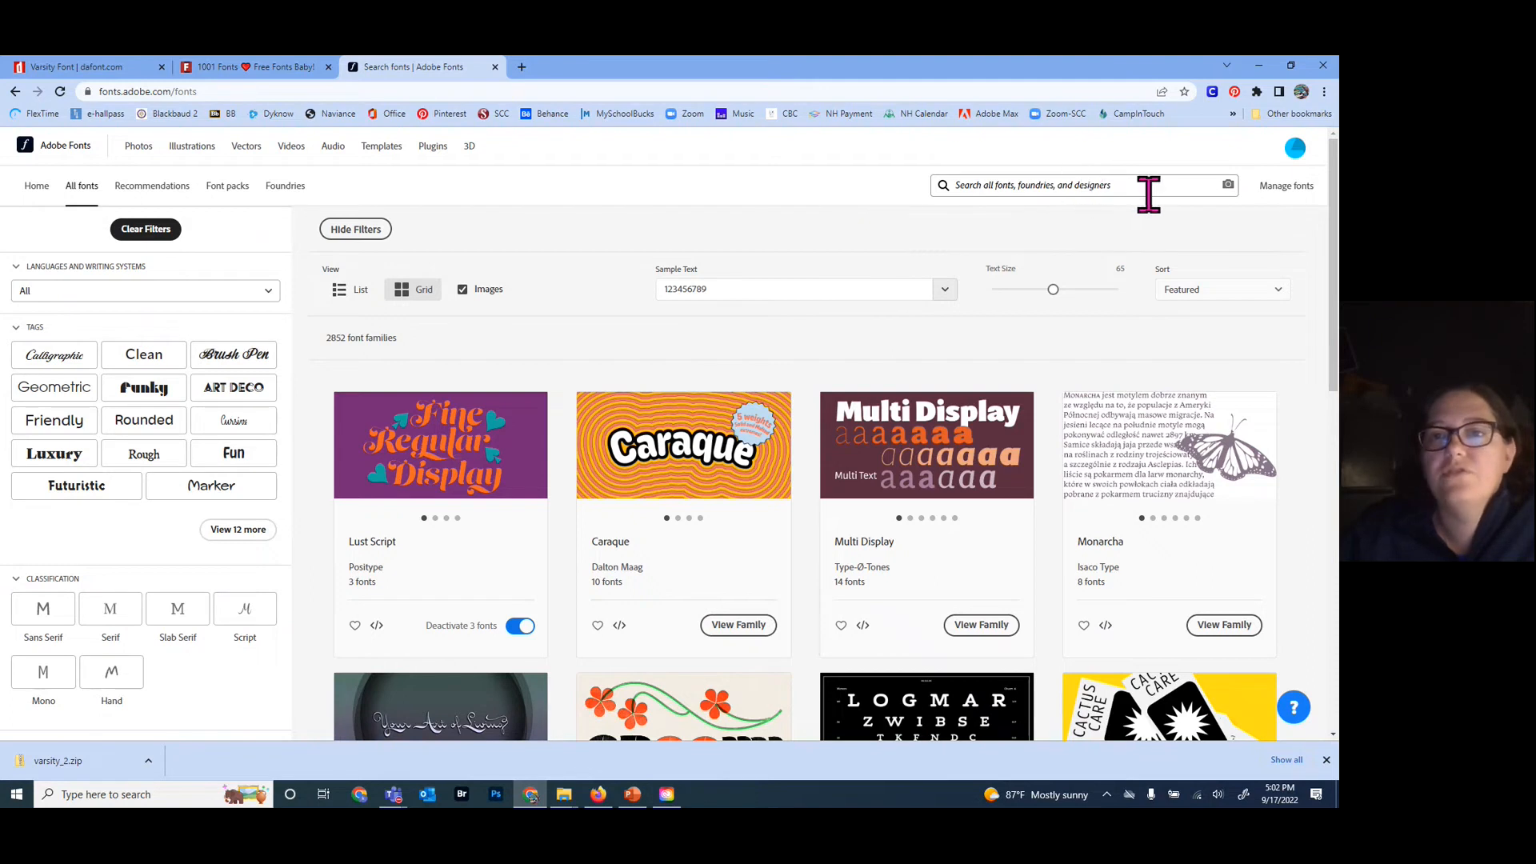
- Start a visual font search with the image 1200px-Apple_logo_Think_Different_vectorized.svg from the Lesson 7 Editing Text folder
click(1229, 187)
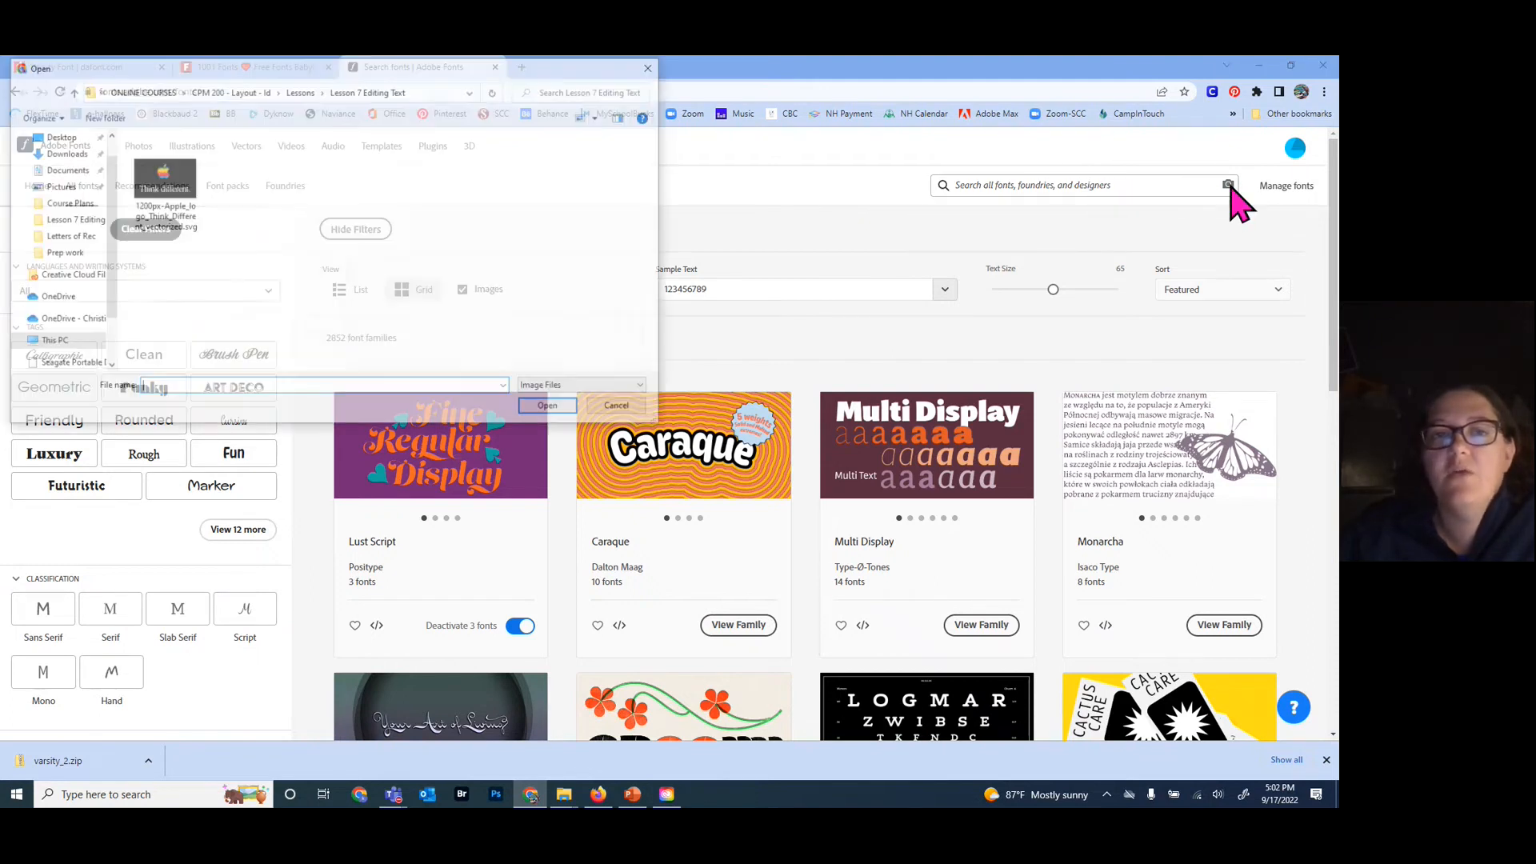
click(168, 186)
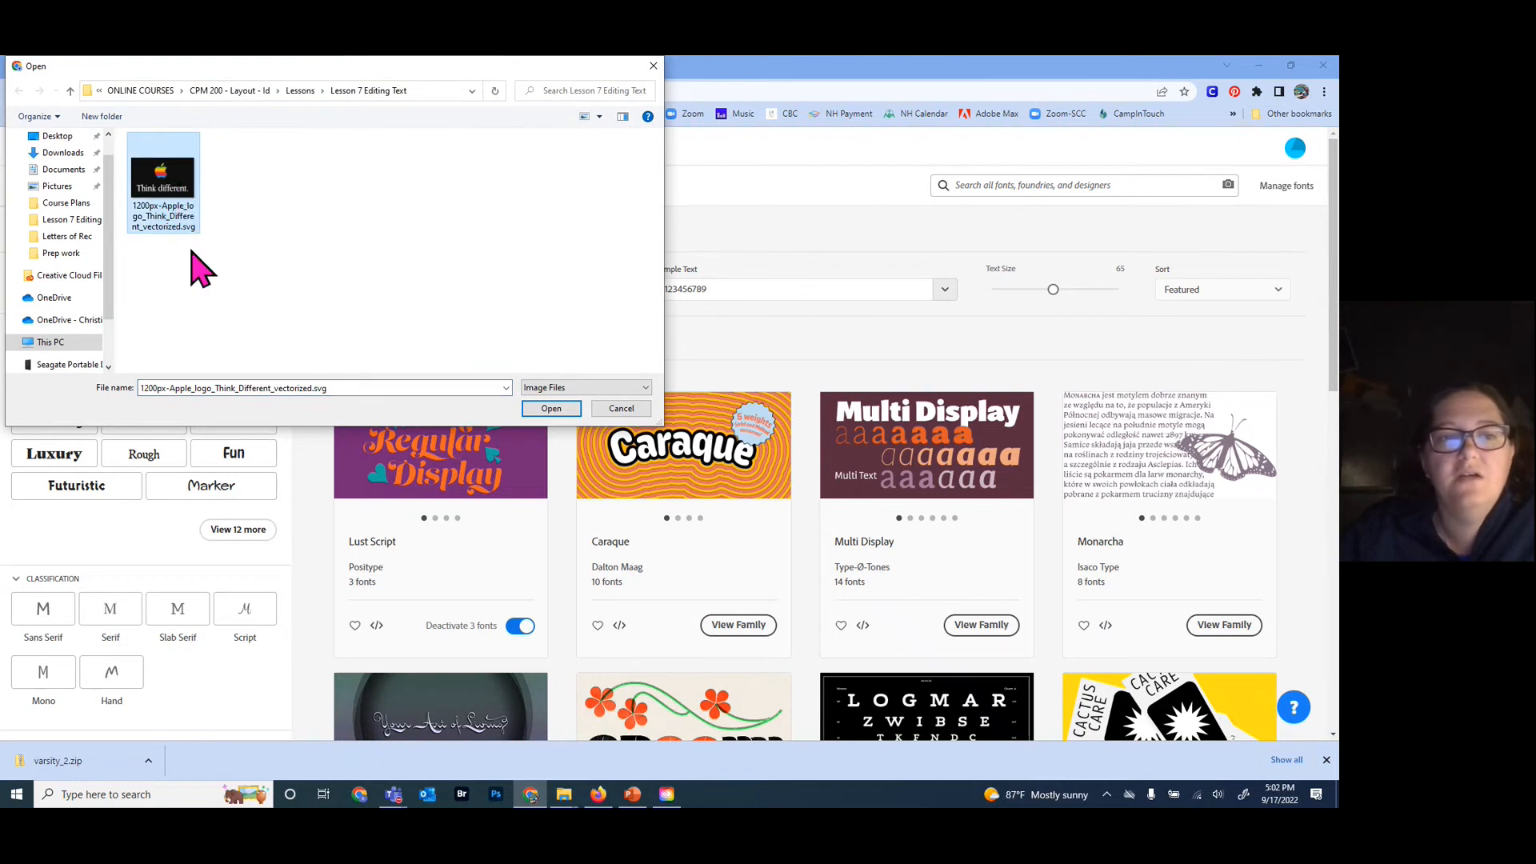
click(557, 413)
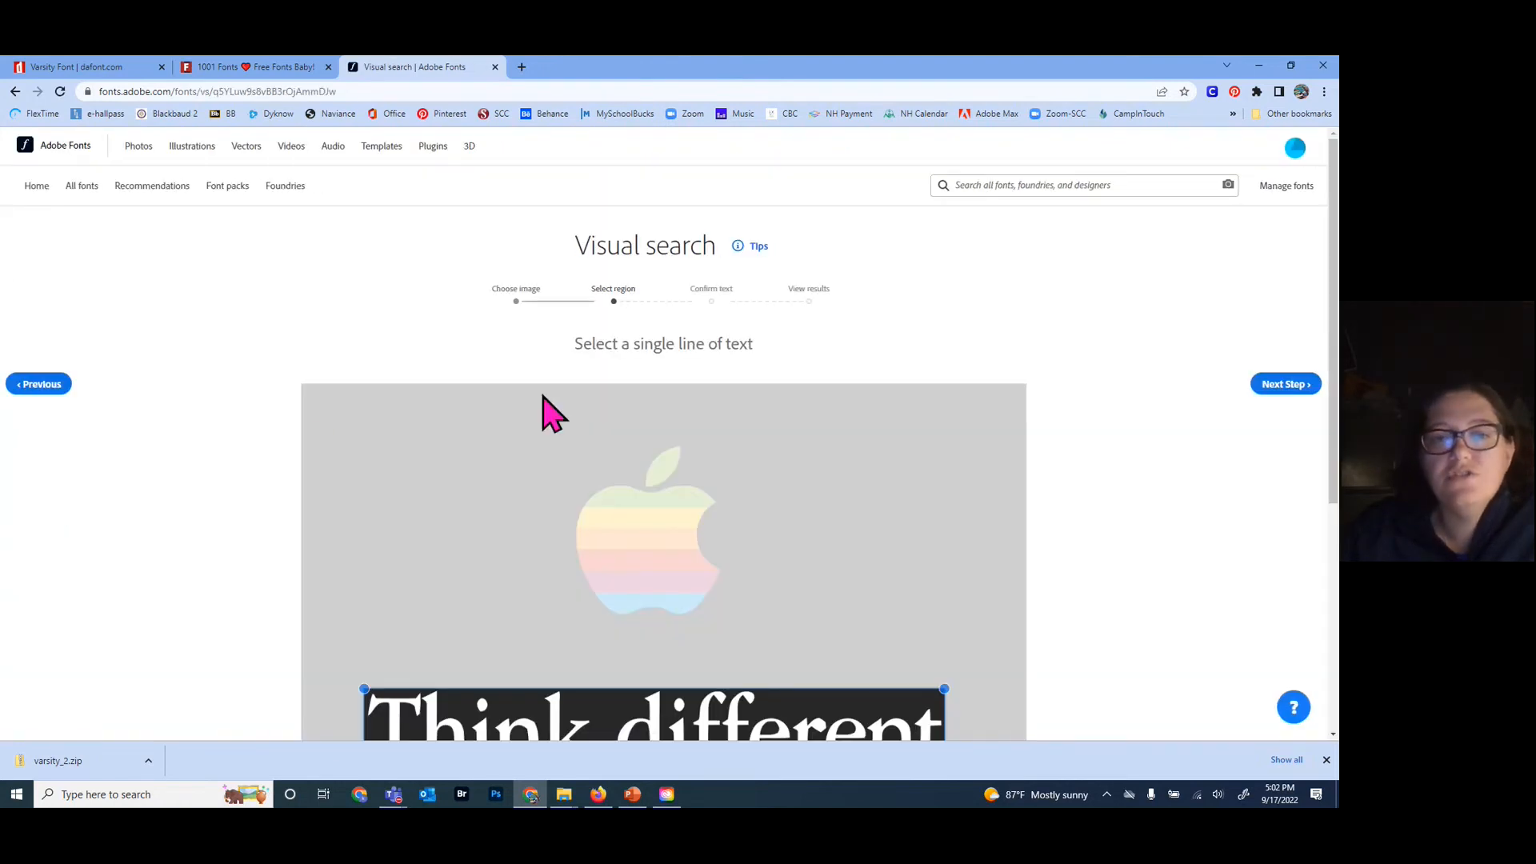
- Accept the selected "Think different" text region and its recognized characters to get the matching fonts
scroll(552, 408, down, 3)
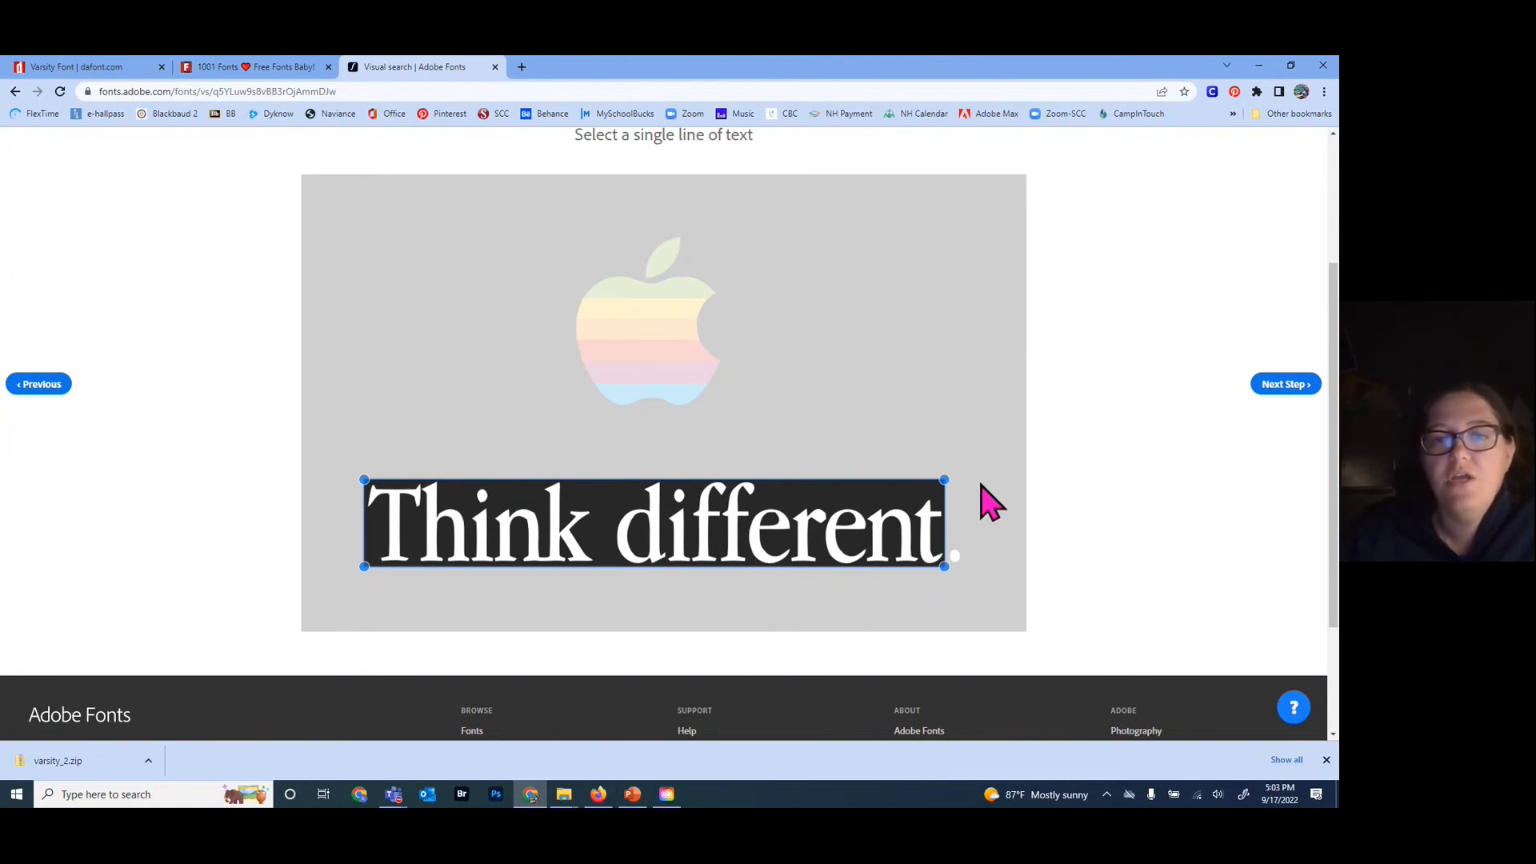
click(1280, 387)
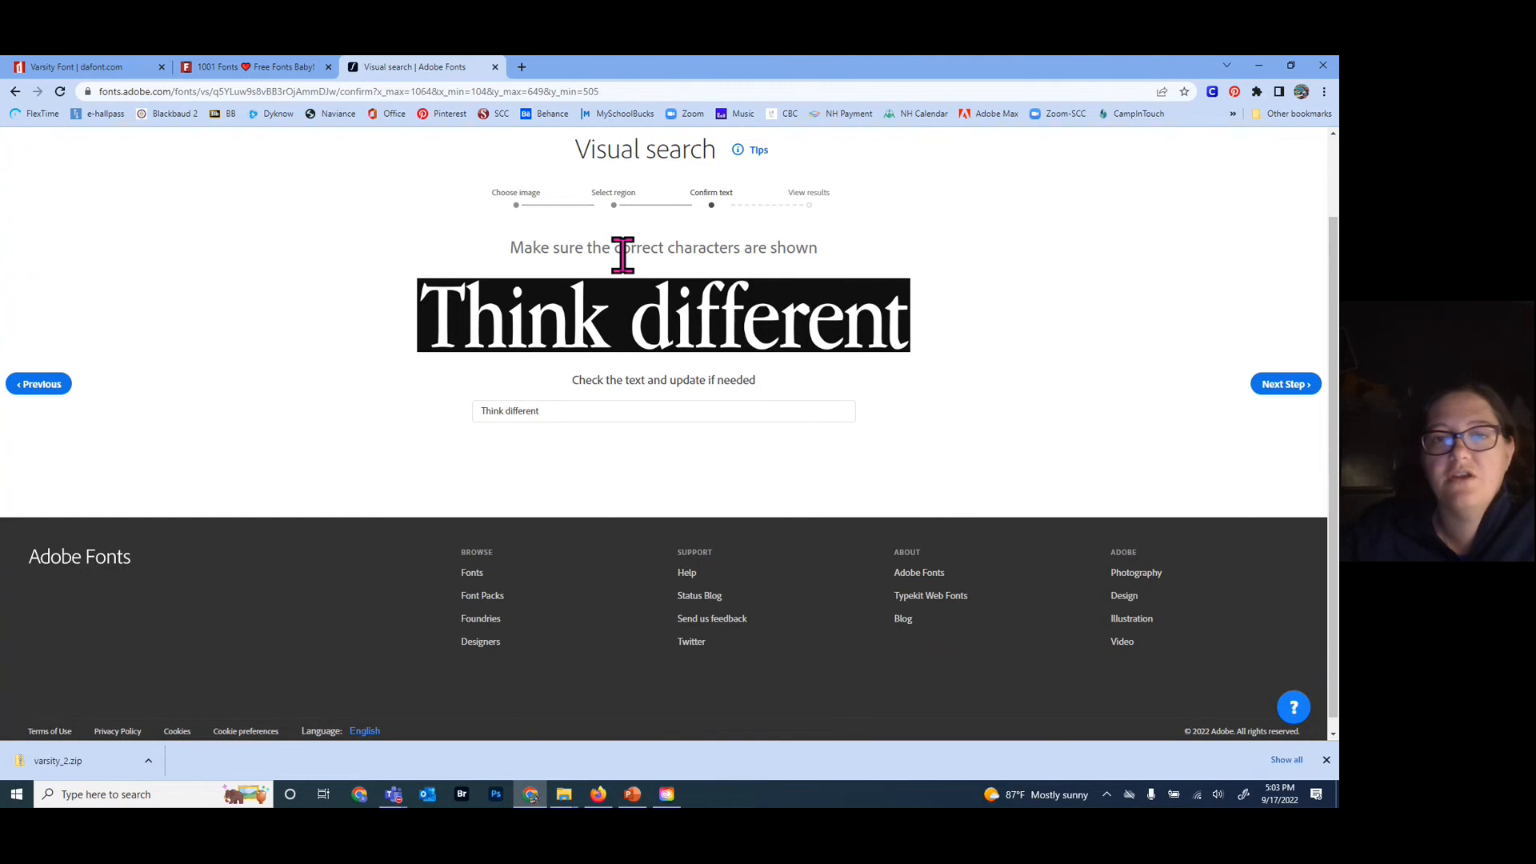
click(1292, 386)
- Compare the similar fonts in the visual search results with the "Think different" image text
scroll(1216, 272, down, 4)
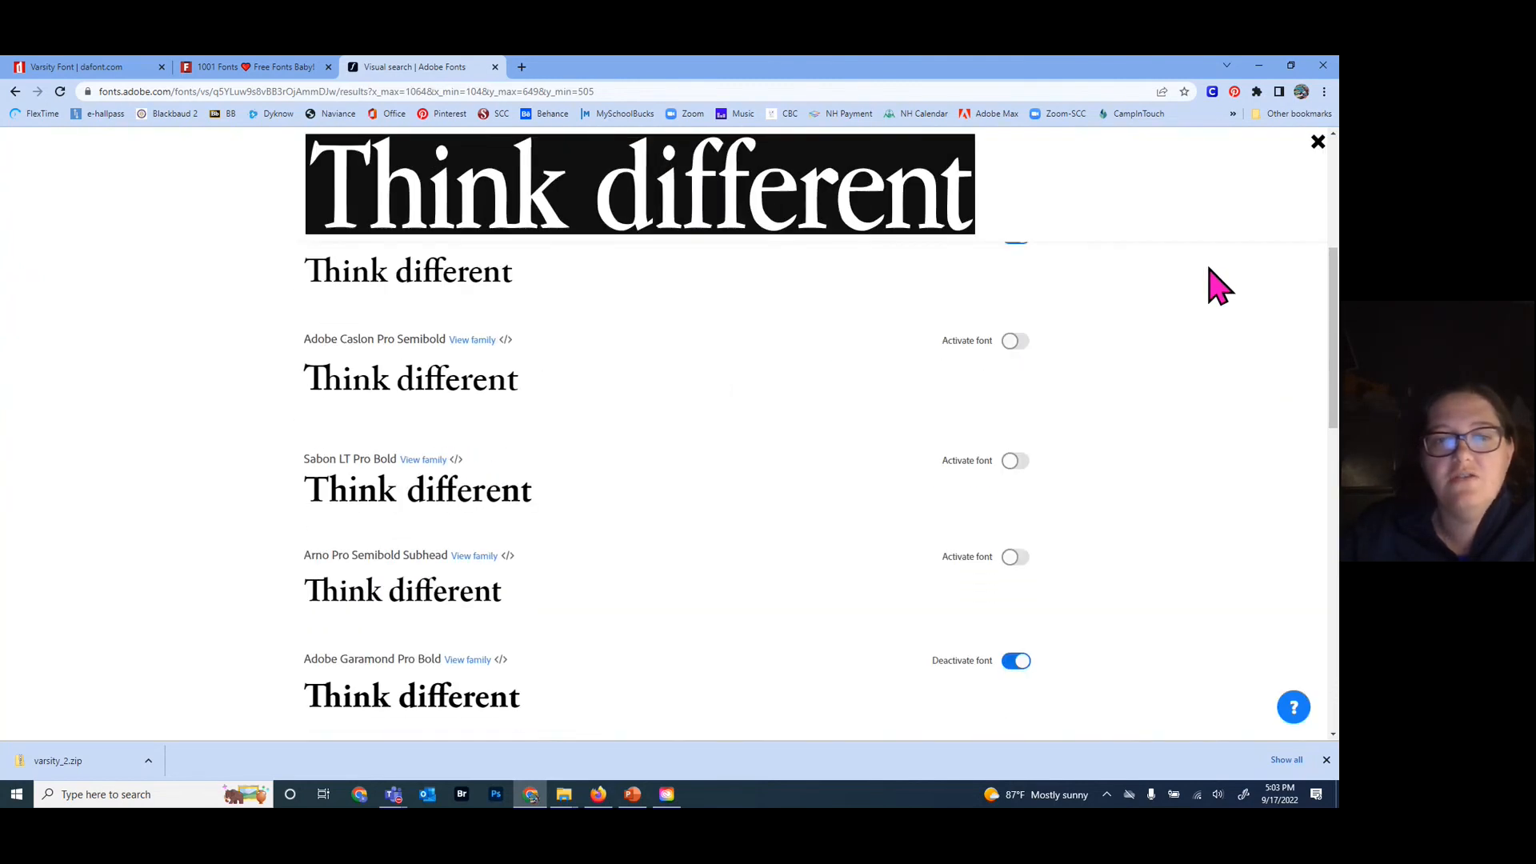
scroll(1216, 284, down, 8)
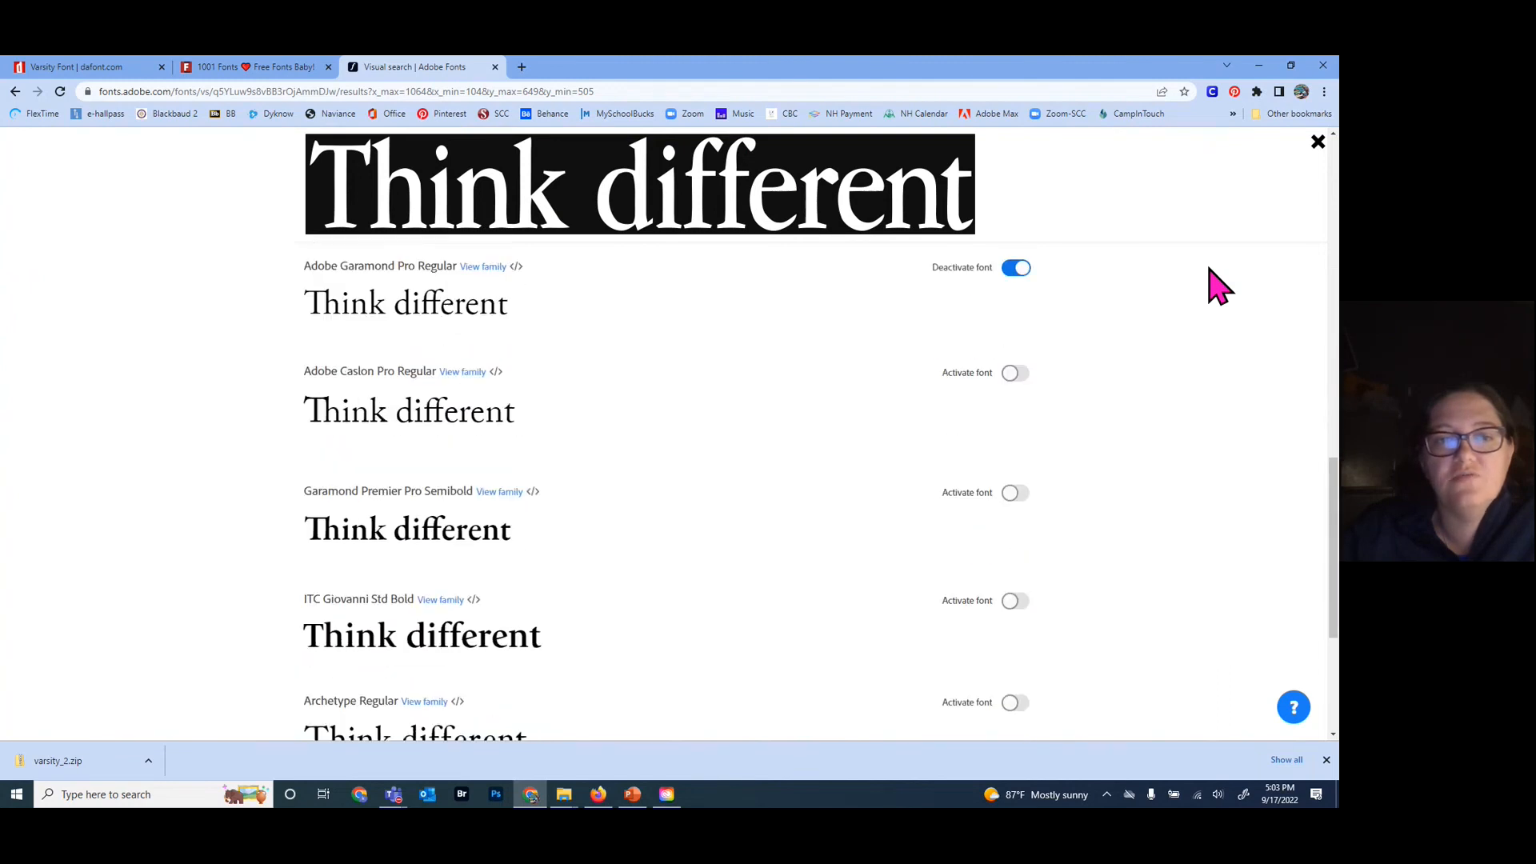
scroll(1220, 285, down, 3)
scroll(1220, 286, up, 15)
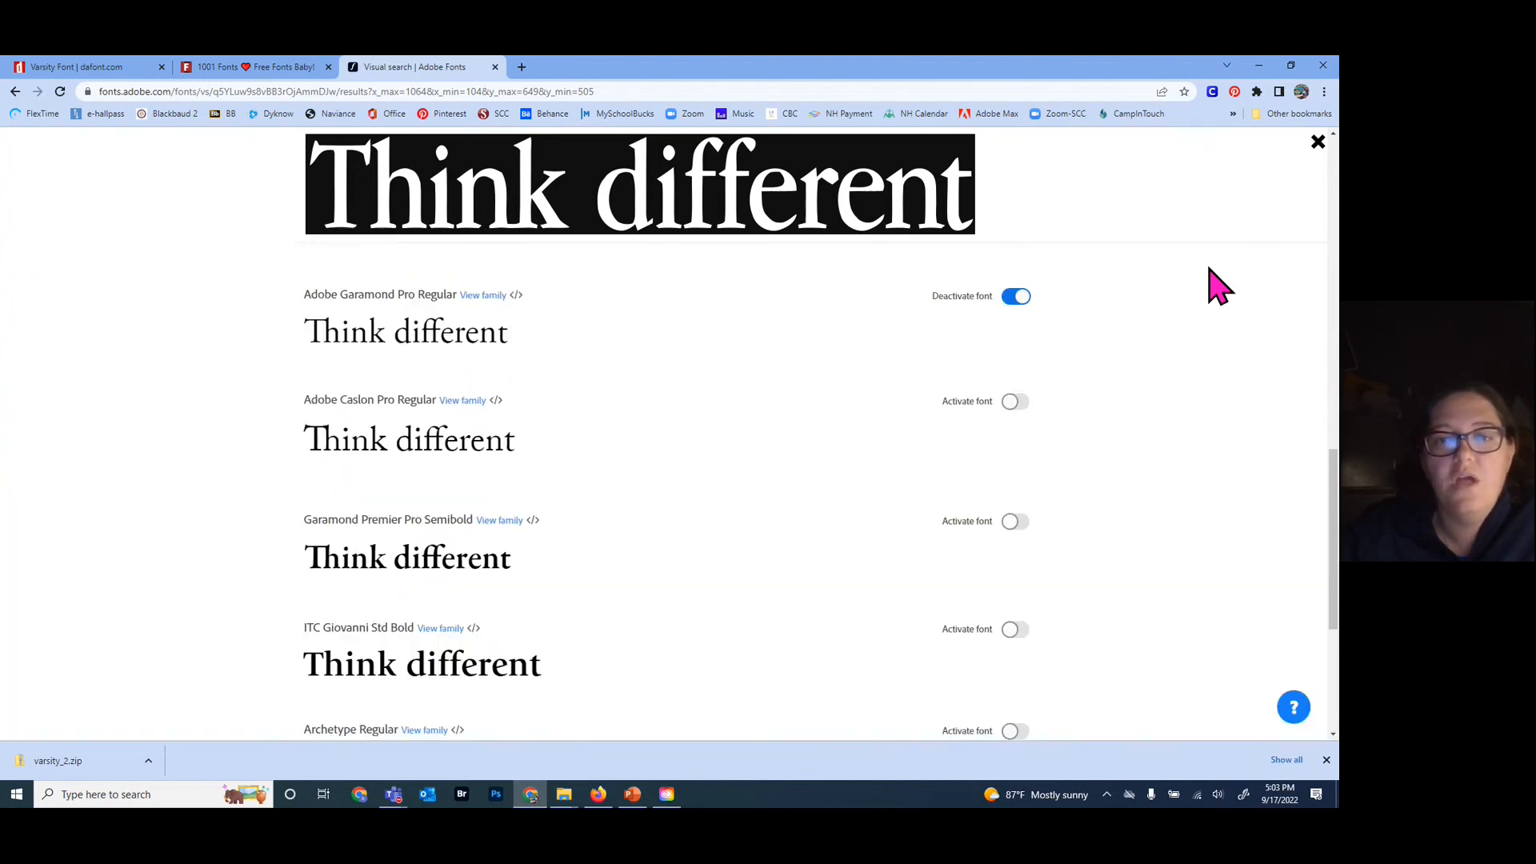
scroll(1220, 286, up, 2)
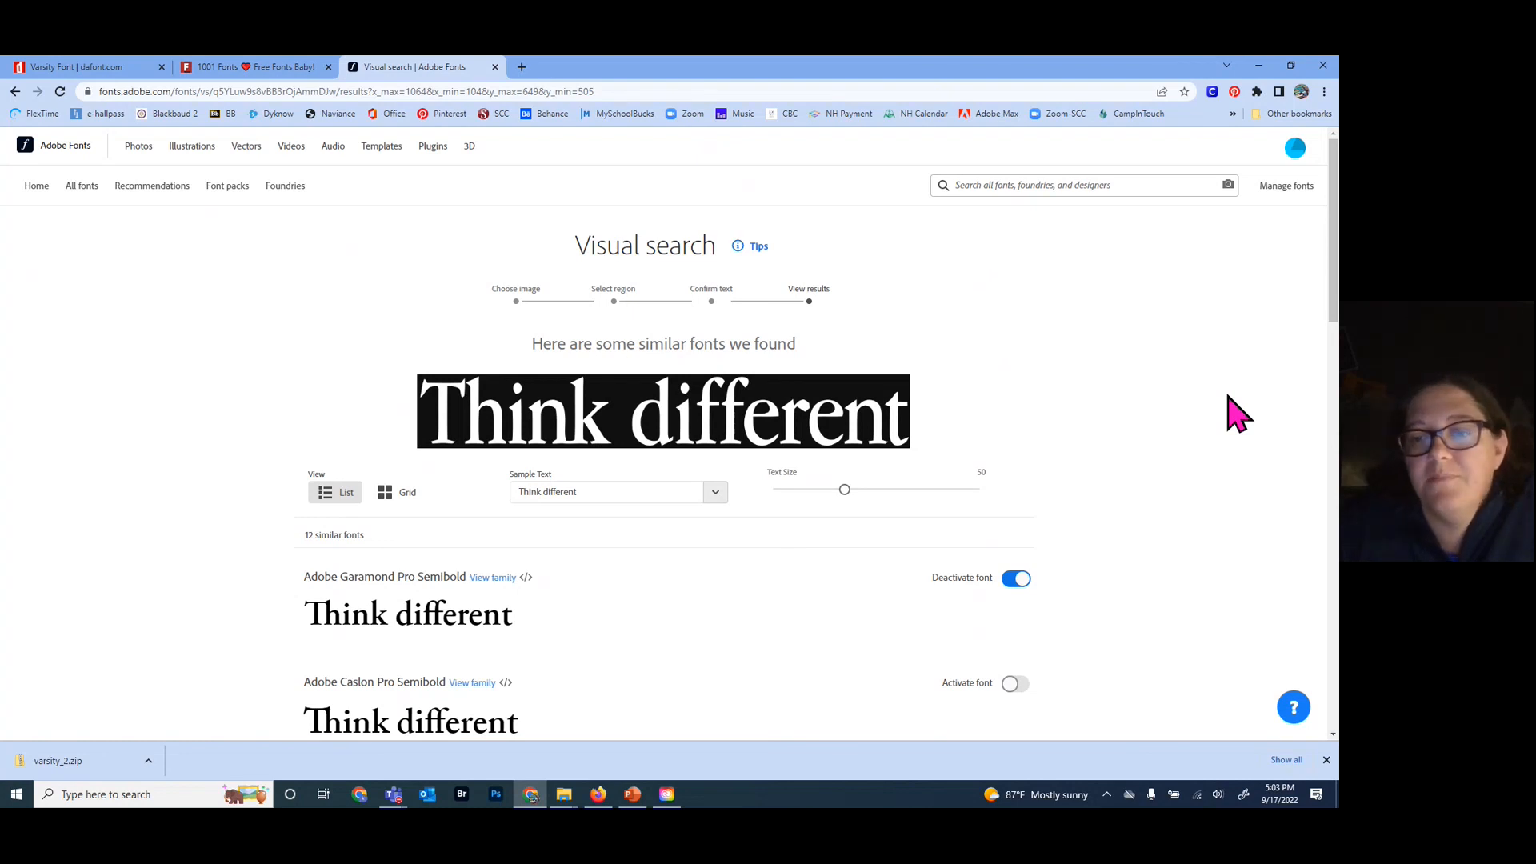
click(1183, 526)
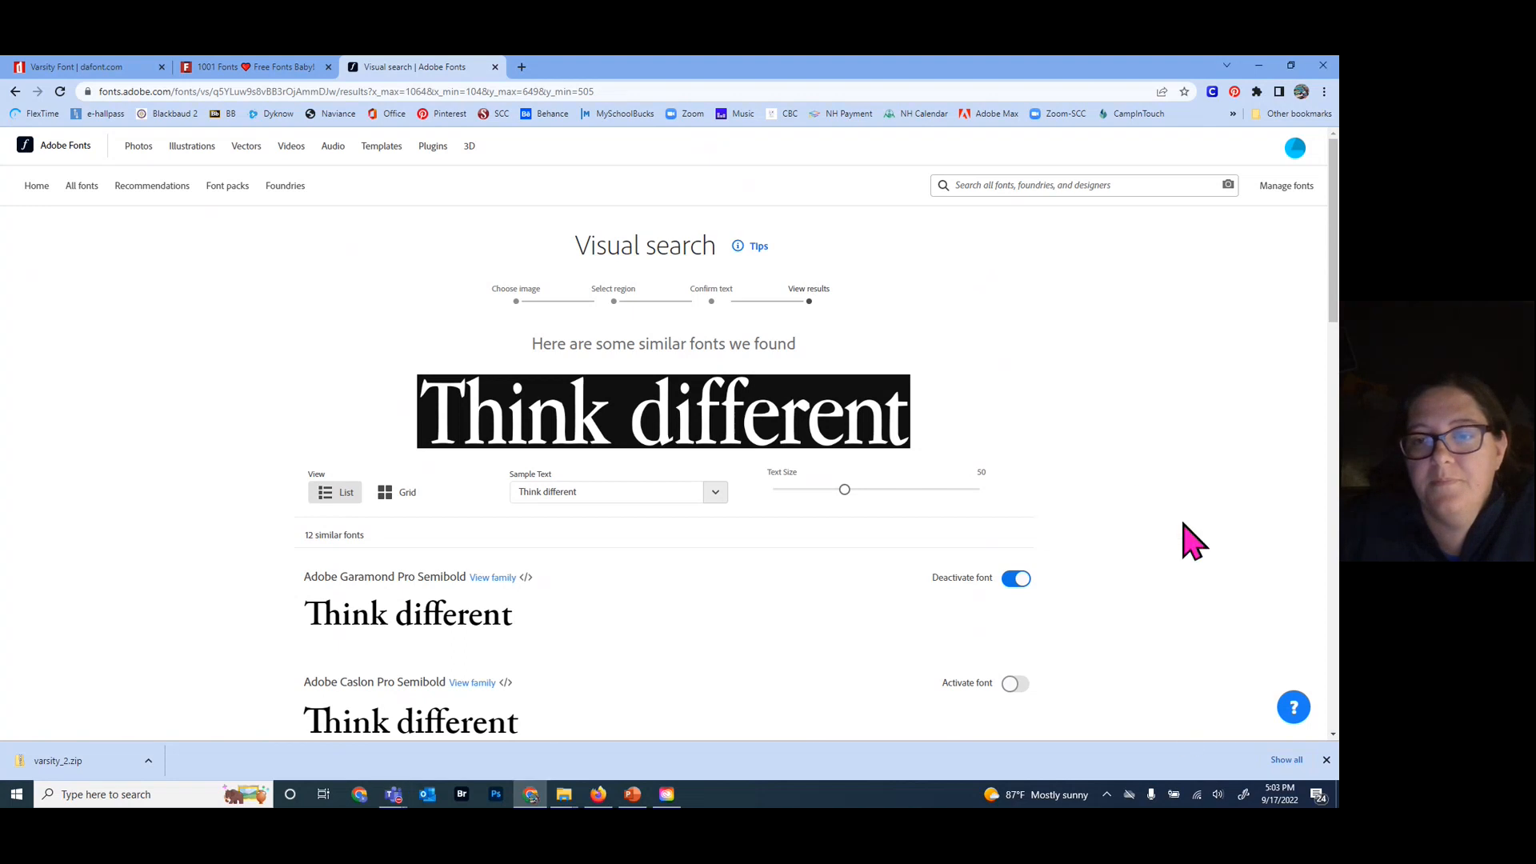